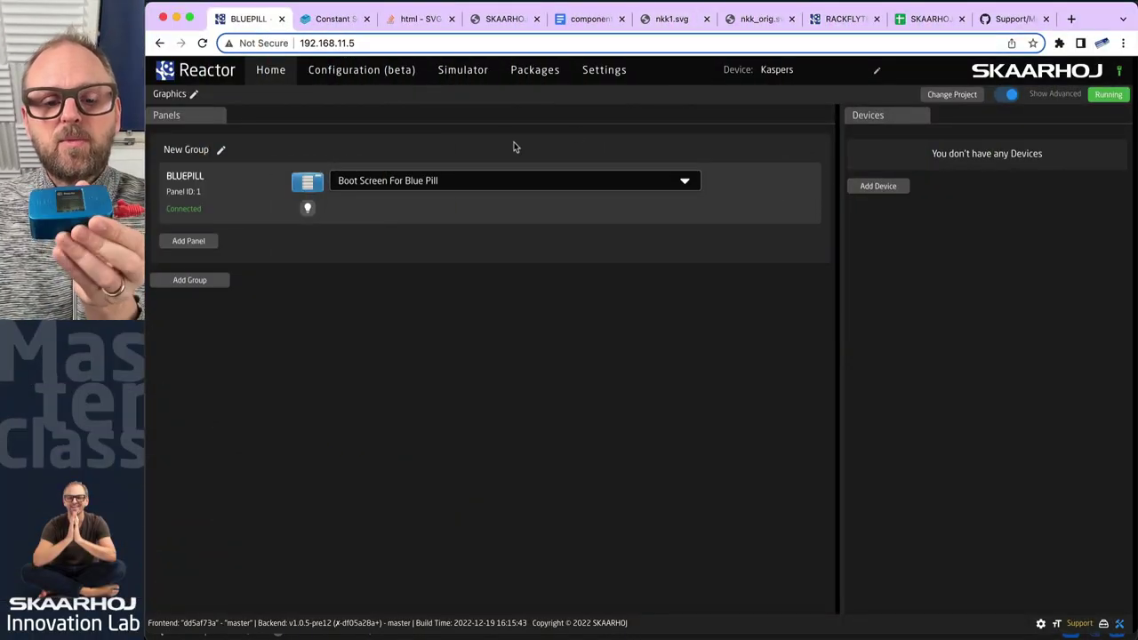
- Open the simulator in a separate browser window, enlarge its Blue Pill view, and arrange both windows side by side
{"action": "left_click", "coordinate": [356, 74]}
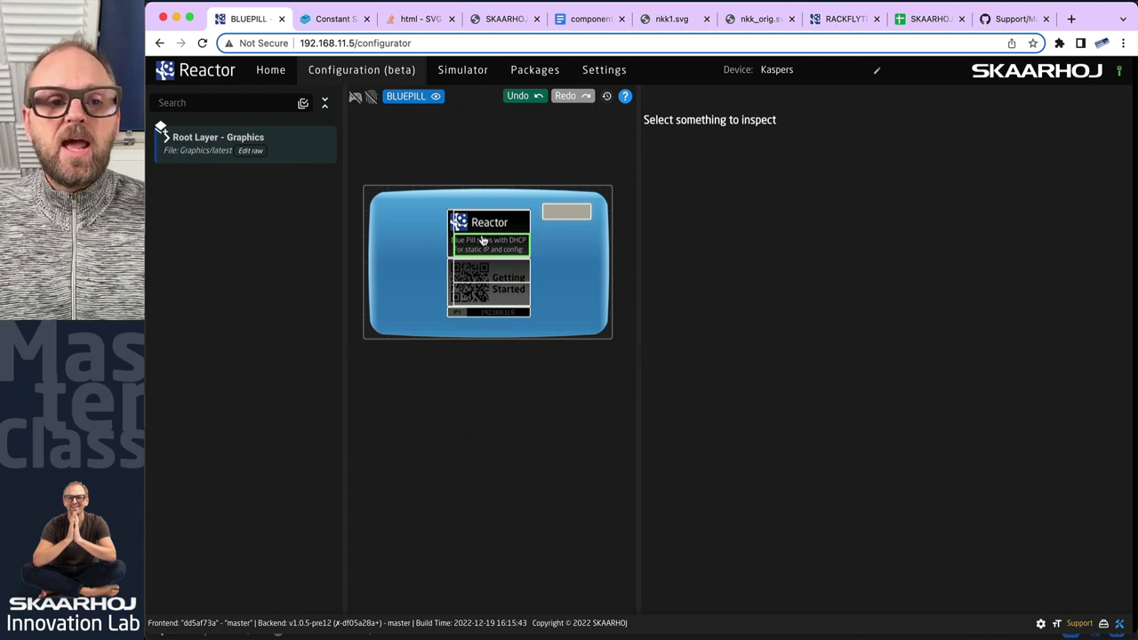
{"action": "left_click", "coordinate": [459, 71]}
{"action": "middle_click", "coordinate": [458, 71]}
{"action": "left_click_drag", "start_coordinate": [343, 20], "coordinate": [368, 144]}
{"action": "left_click_drag", "start_coordinate": [196, 124], "coordinate": [832, 9]}
{"action": "scroll", "coordinate": [985, 255], "scroll_direction": "up", "scroll_amount": 5}
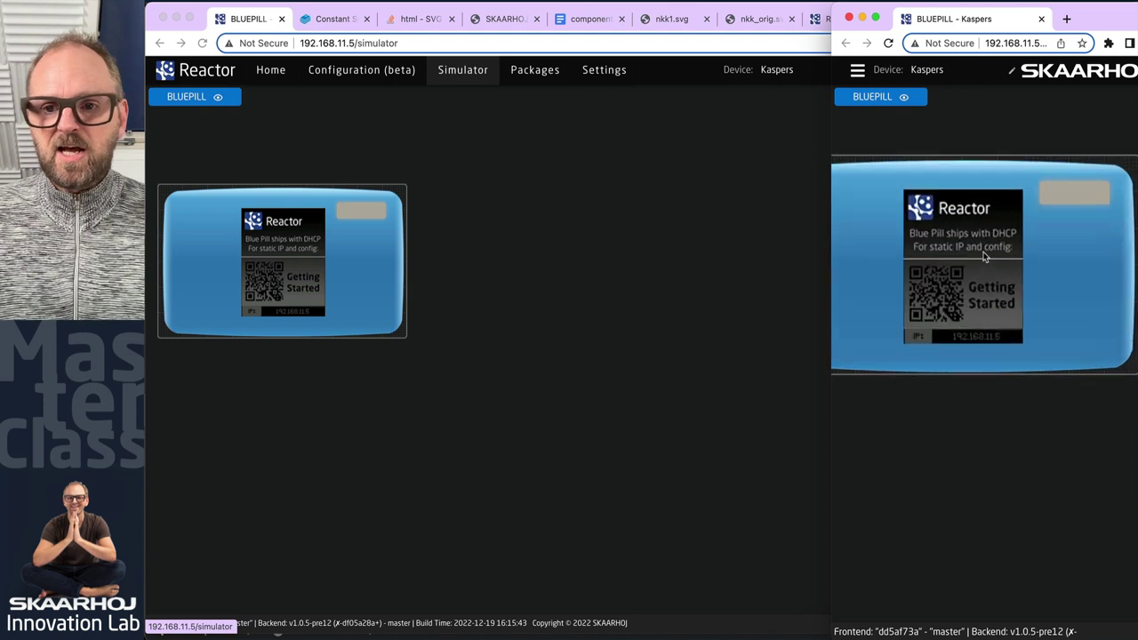
{"action": "left_click_drag", "start_coordinate": [891, 7], "coordinate": [983, 7]}
{"action": "left_click", "coordinate": [860, 145]}
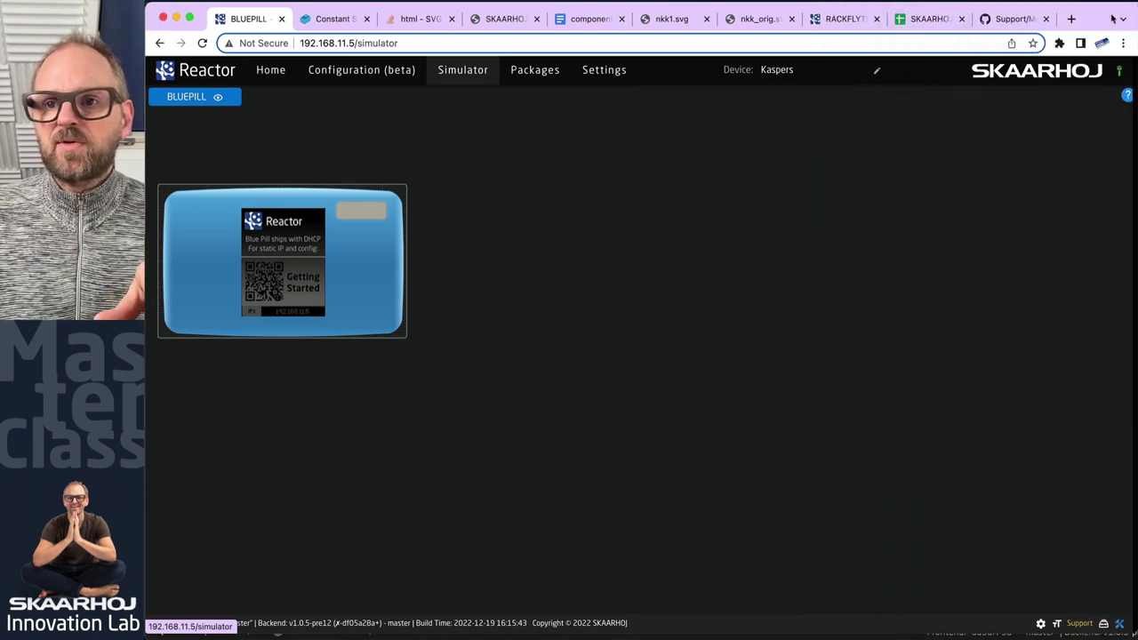
{"action": "left_click_drag", "start_coordinate": [1134, 3], "coordinate": [921, 1]}
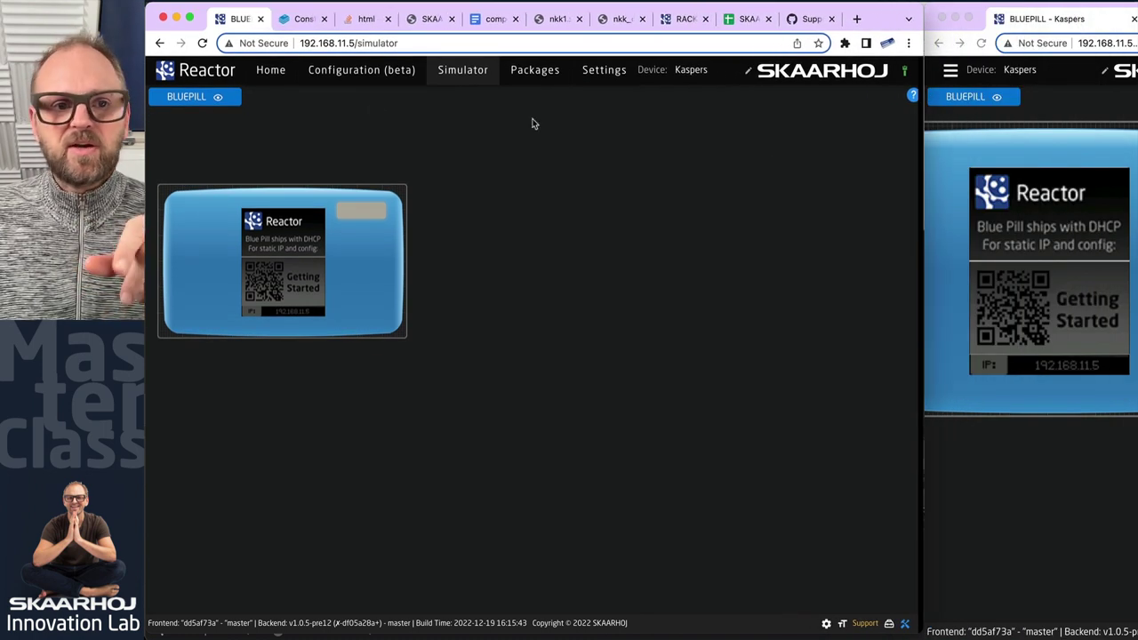
- In the configuration, widen the layer tree, expand the Graphics root layer, and open the Boot Screen For Blue Pill layer for inspection
{"action": "left_click", "coordinate": [345, 71]}
{"action": "left_click_drag", "start_coordinate": [531, 292], "coordinate": [457, 298]}
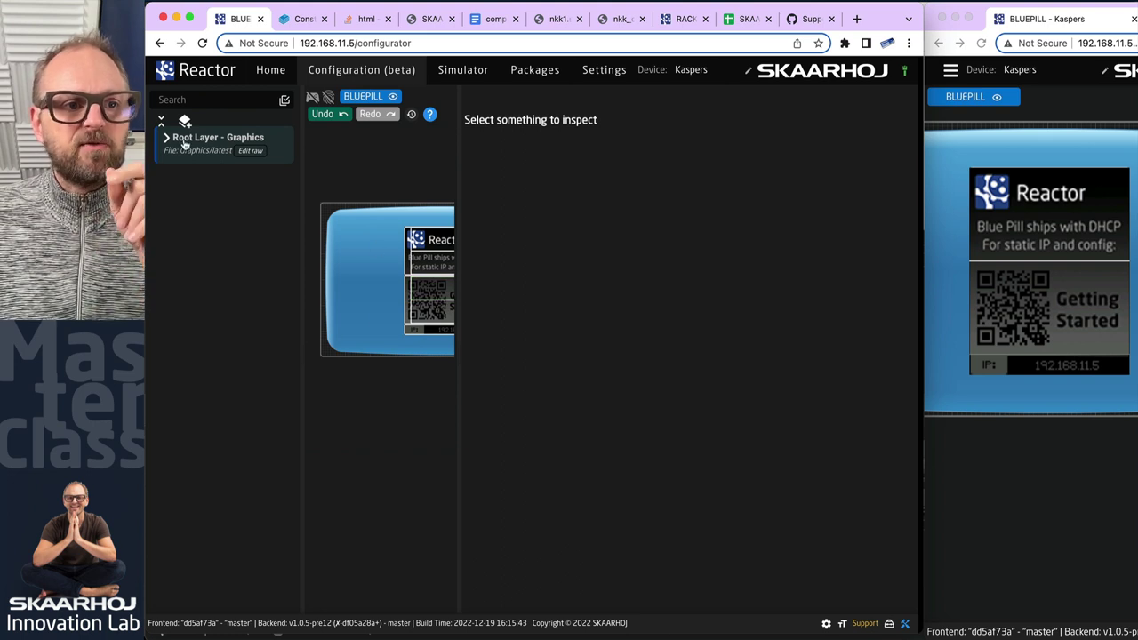
{"action": "left_click_drag", "start_coordinate": [303, 236], "coordinate": [388, 235]}
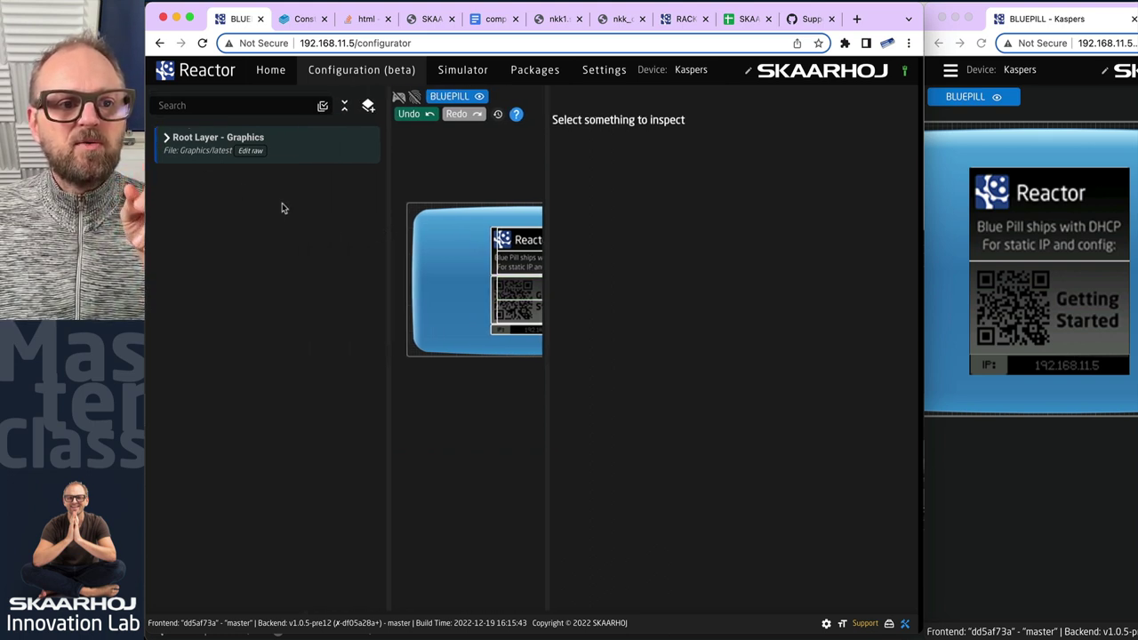
{"action": "left_click", "coordinate": [164, 140]}
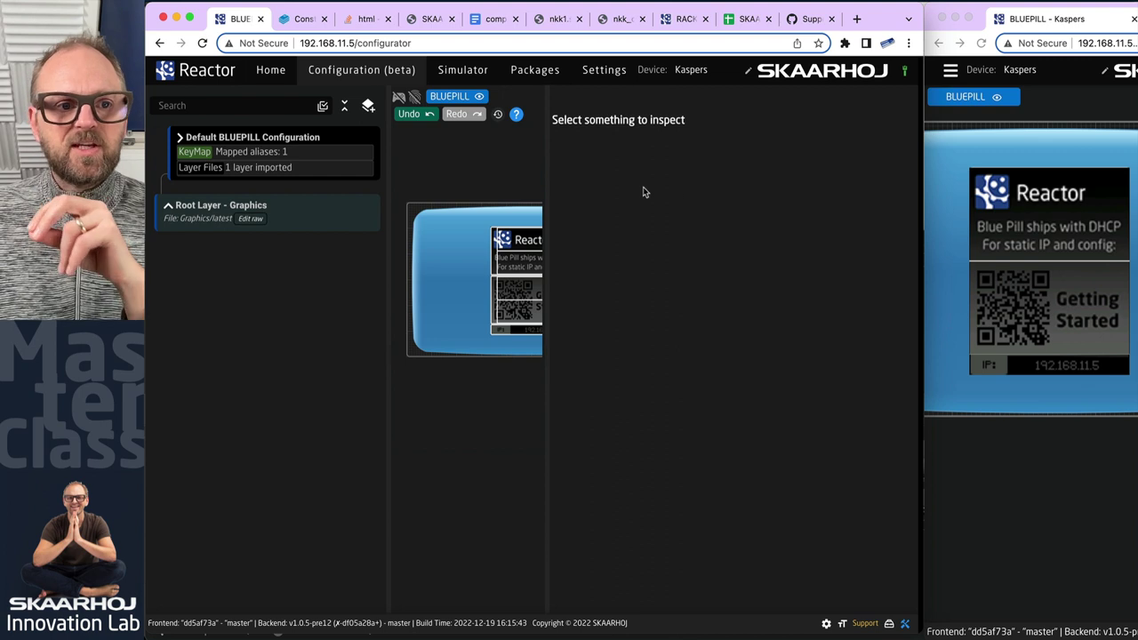
{"action": "left_click", "coordinate": [180, 138]}
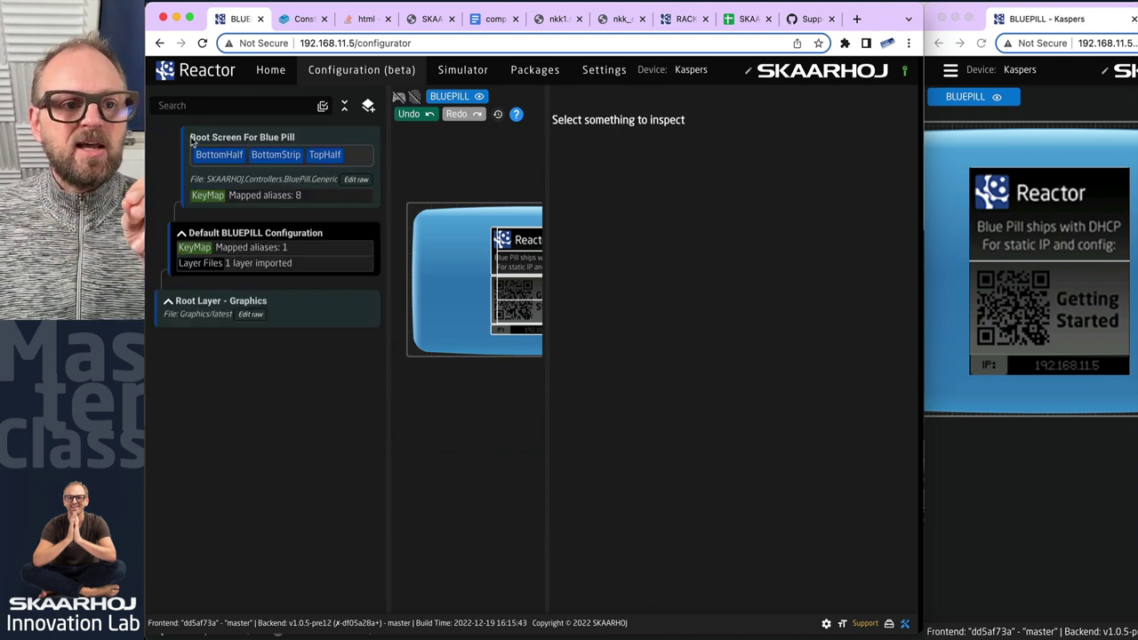
{"action": "left_click", "coordinate": [270, 139]}
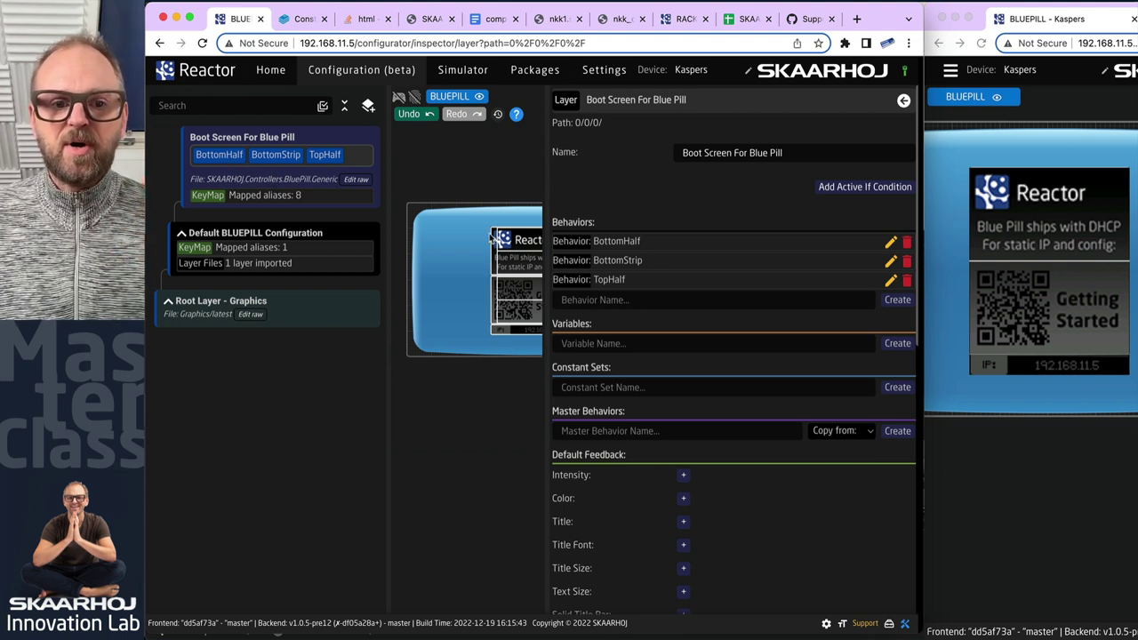
- Select the BottomStrip, TopHalf and BottomHalf behaviors together to see which display areas they cover
{"action": "left_click", "coordinate": [284, 158]}
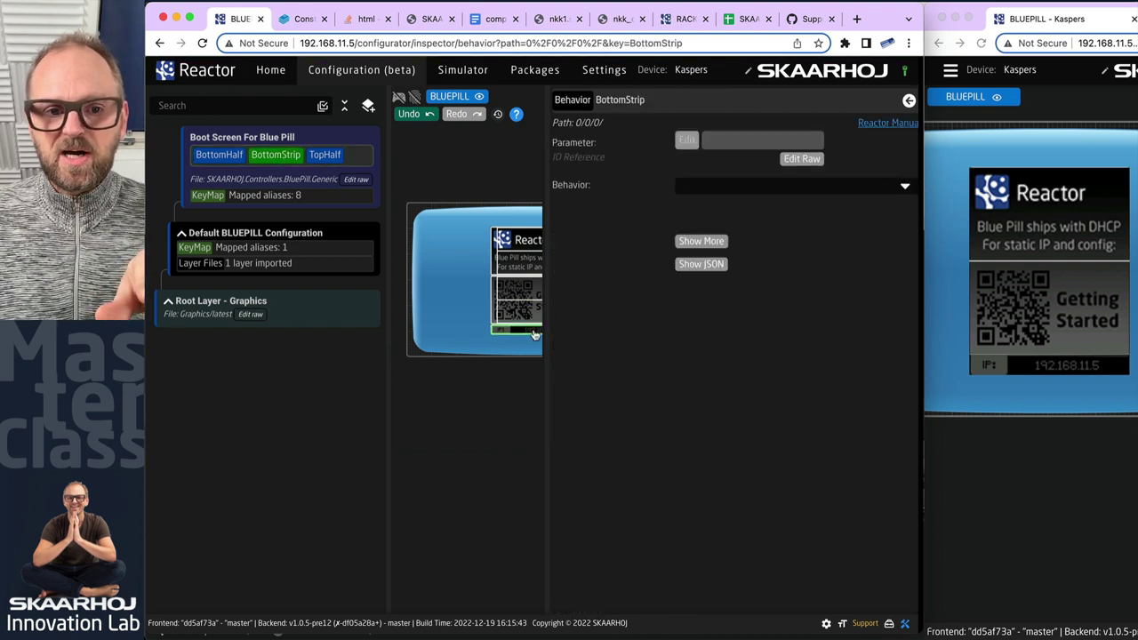
{"action": "left_click_drag", "start_coordinate": [531, 347], "coordinate": [480, 347]}
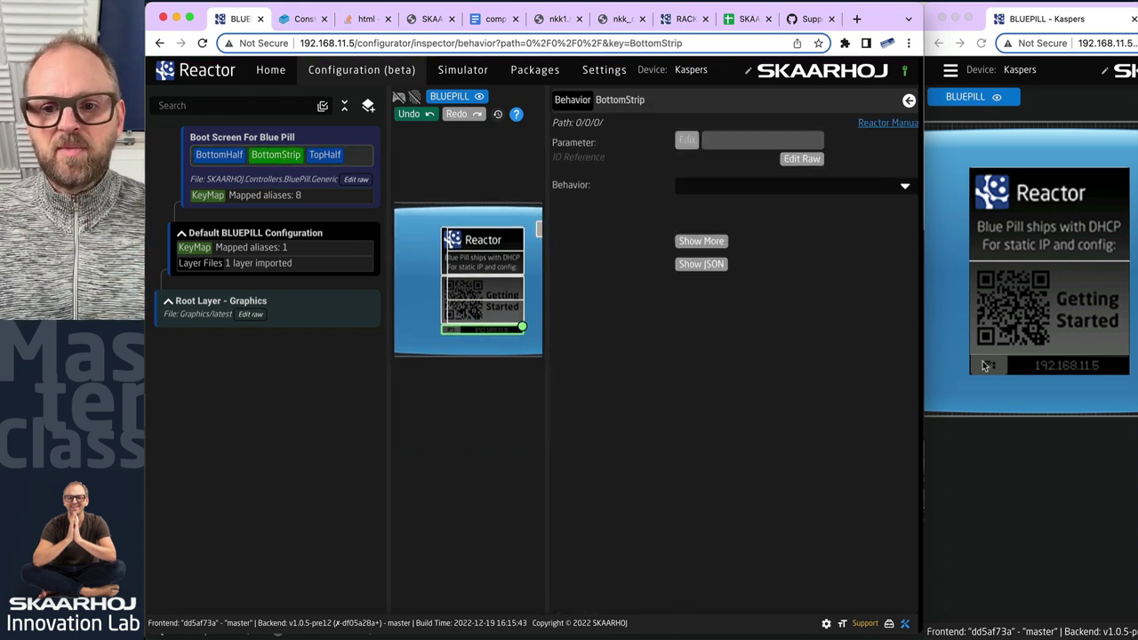
{"action": "left_click", "coordinate": [330, 158], "text": "shift"}
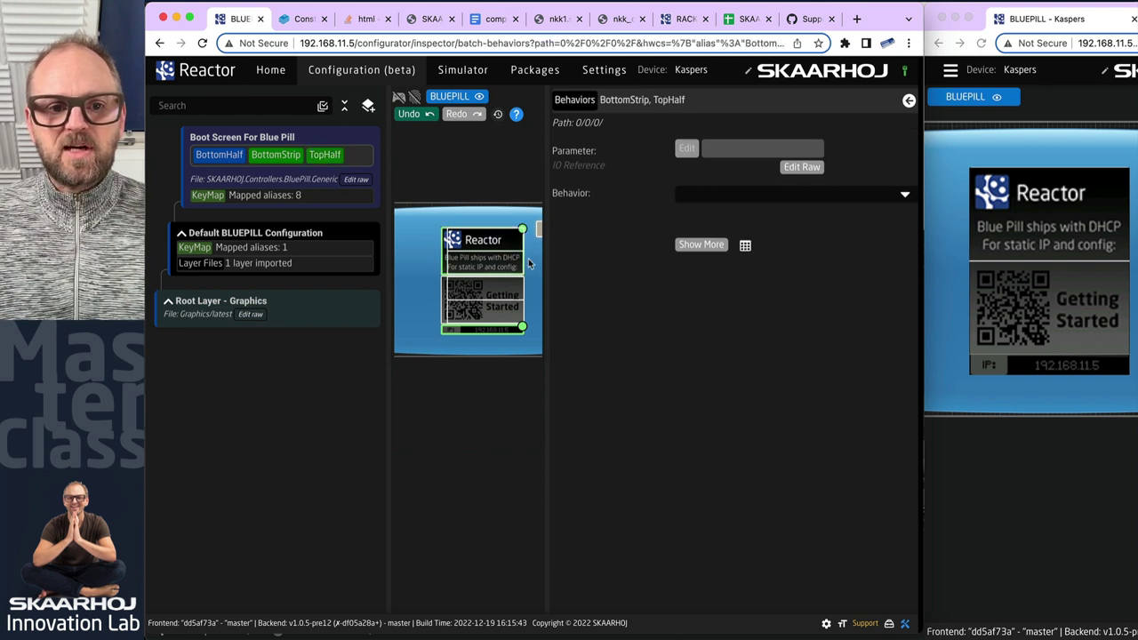
{"action": "left_click", "coordinate": [222, 157], "text": "shift"}
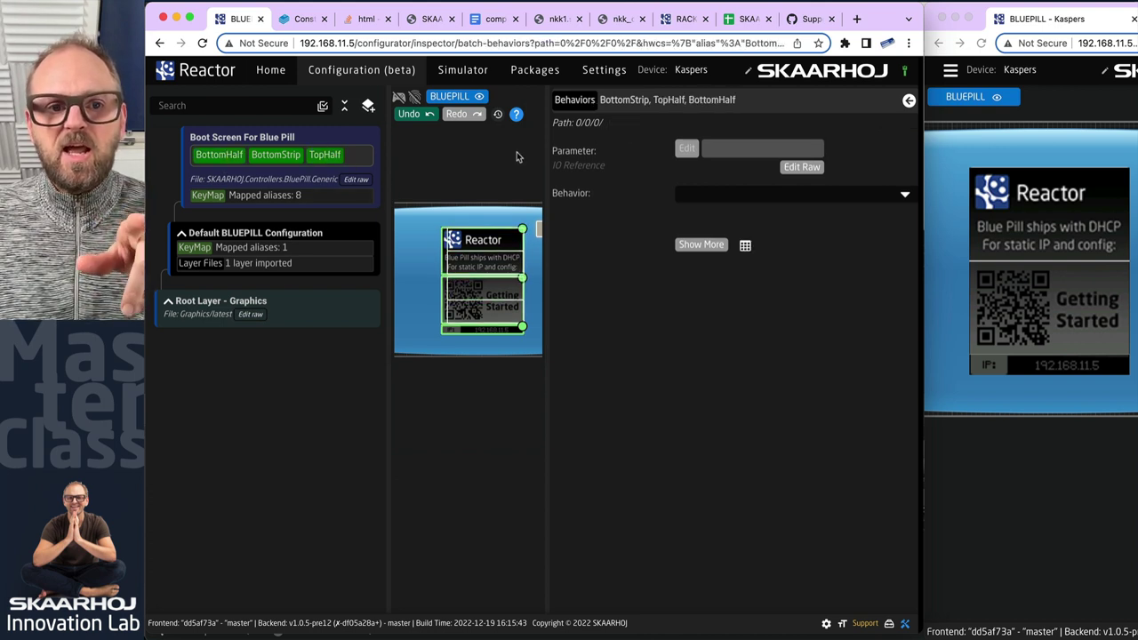
- Show the BottomHalf behavior's default feedback and set its icon to Icon-Microphone.png
{"action": "left_click", "coordinate": [229, 156]}
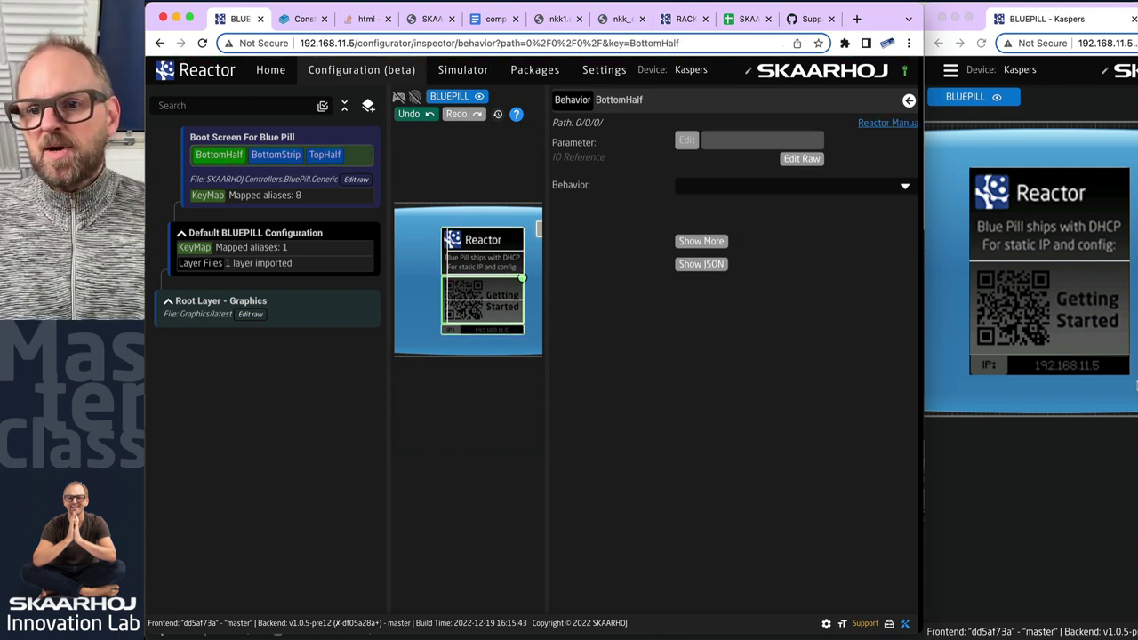
{"action": "left_click", "coordinate": [701, 241]}
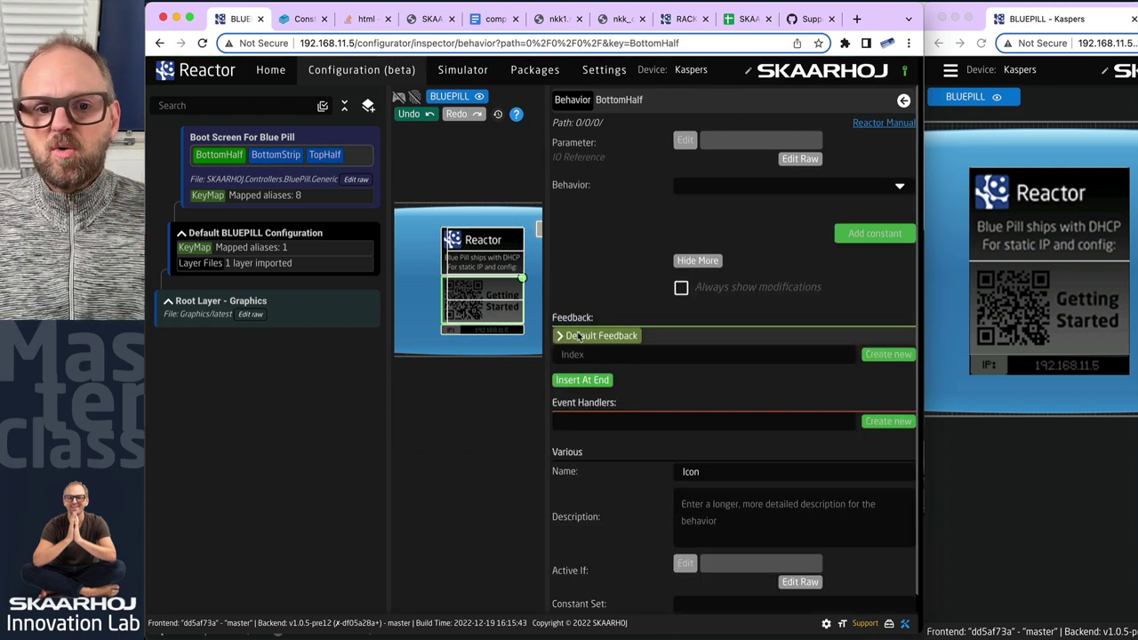
{"action": "left_click", "coordinate": [601, 336]}
{"action": "scroll", "coordinate": [623, 365], "scroll_direction": "down", "scroll_amount": 5}
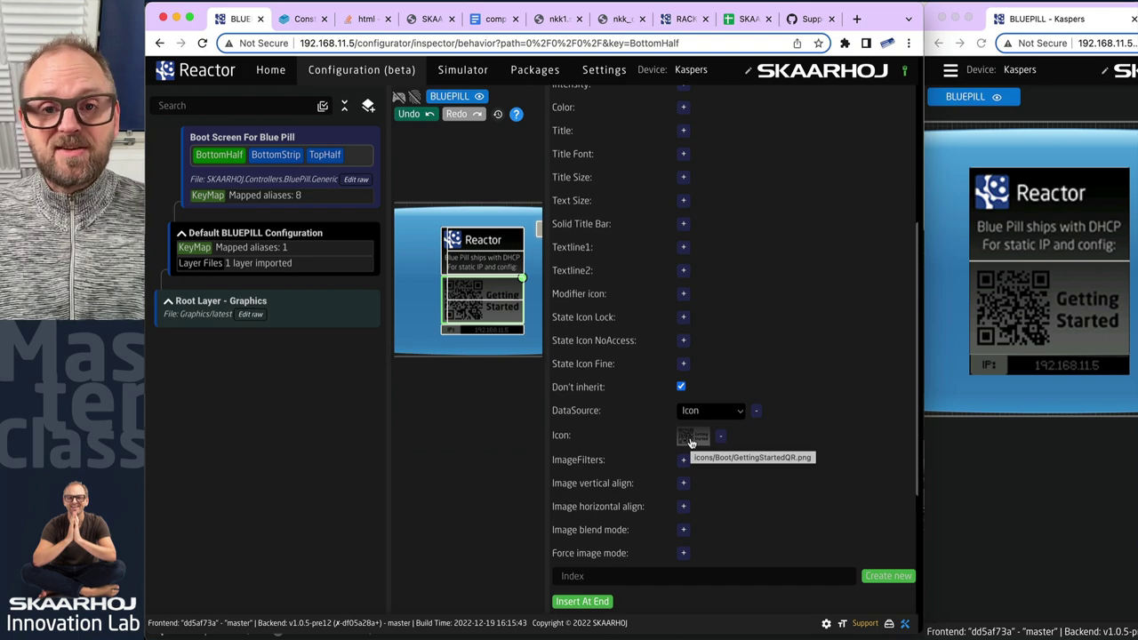
{"action": "left_click", "coordinate": [688, 438]}
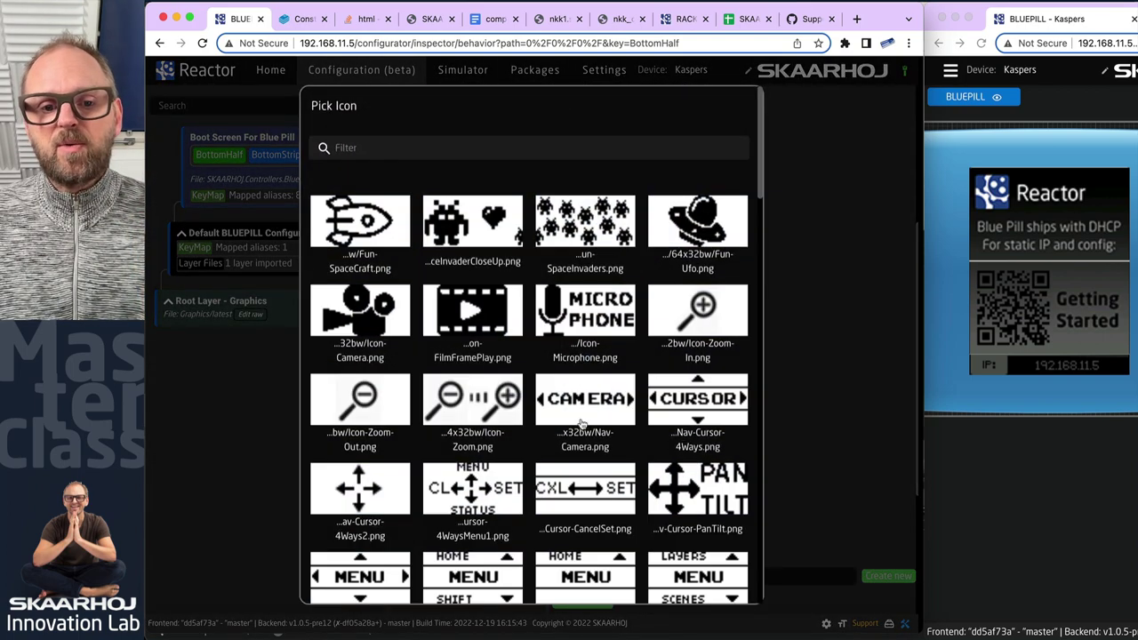
{"action": "left_click", "coordinate": [581, 308]}
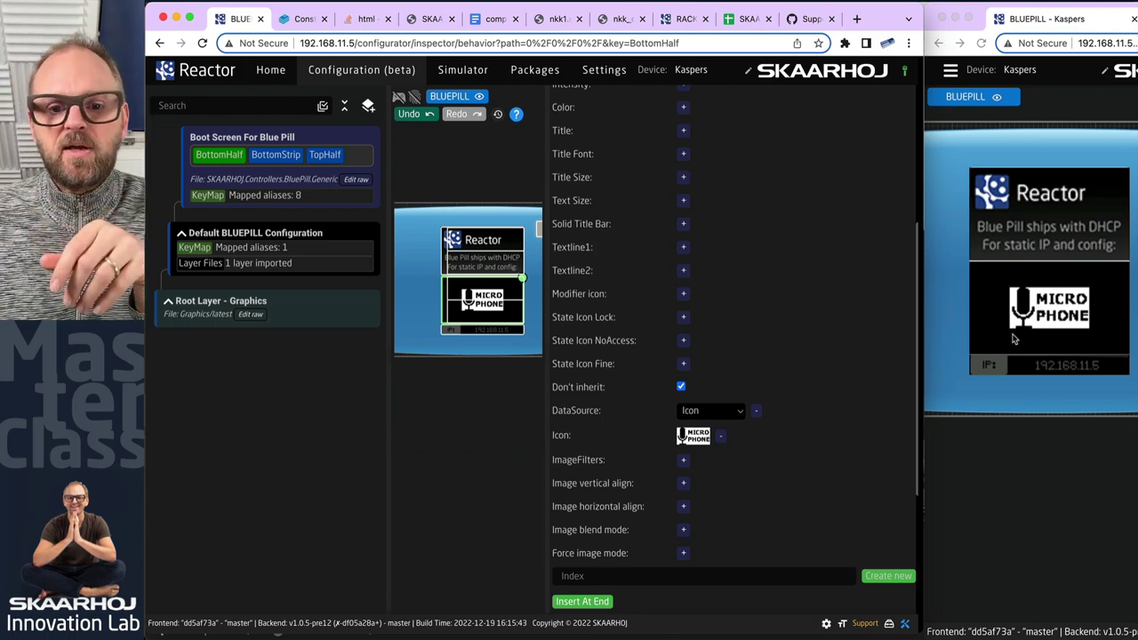
- Replace the BottomHalf icon with the colour cloud image showing a clock
{"action": "left_click", "coordinate": [698, 436]}
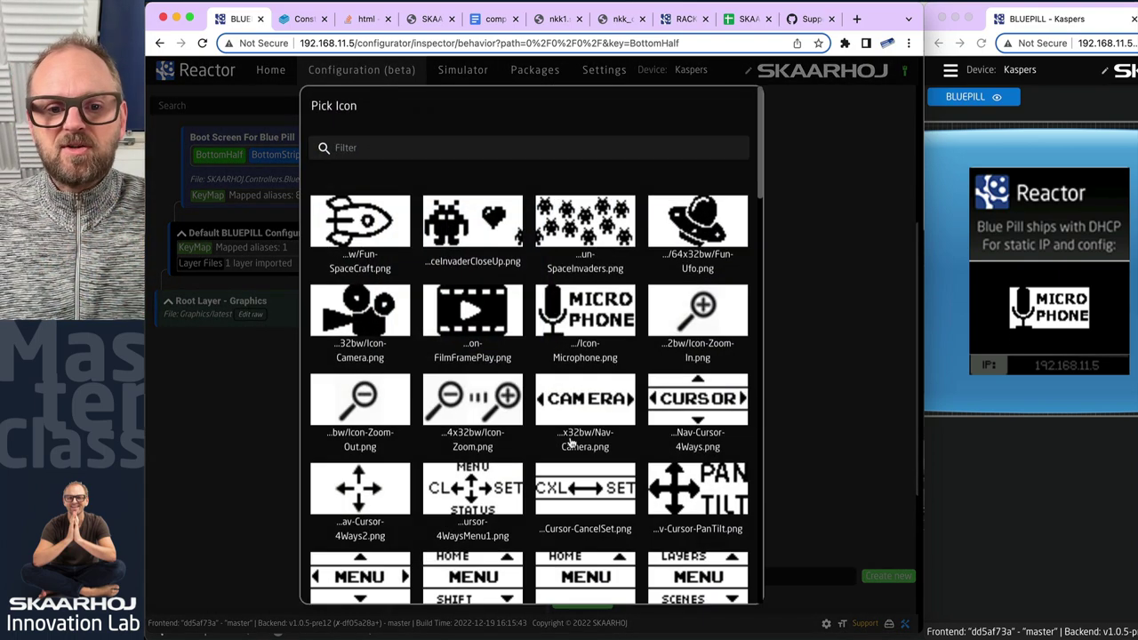
{"action": "scroll", "coordinate": [642, 462], "scroll_direction": "down", "scroll_amount": 10}
{"action": "scroll", "coordinate": [642, 462], "scroll_direction": "up", "scroll_amount": 2}
{"action": "scroll", "coordinate": [643, 462], "scroll_direction": "down", "scroll_amount": 6}
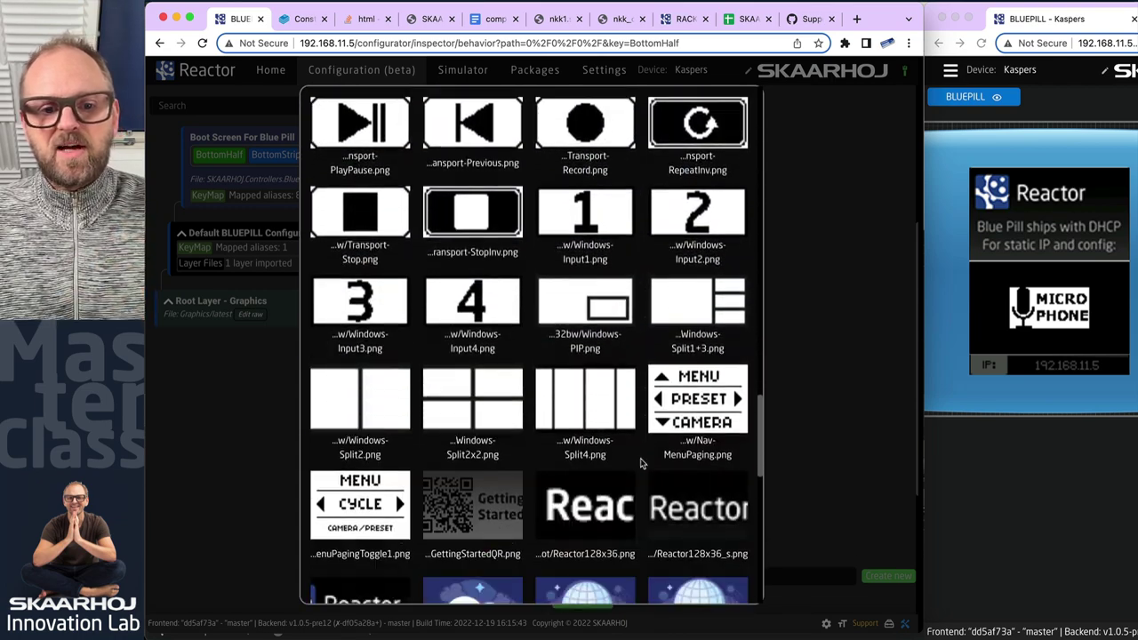
{"action": "left_click", "coordinate": [462, 324]}
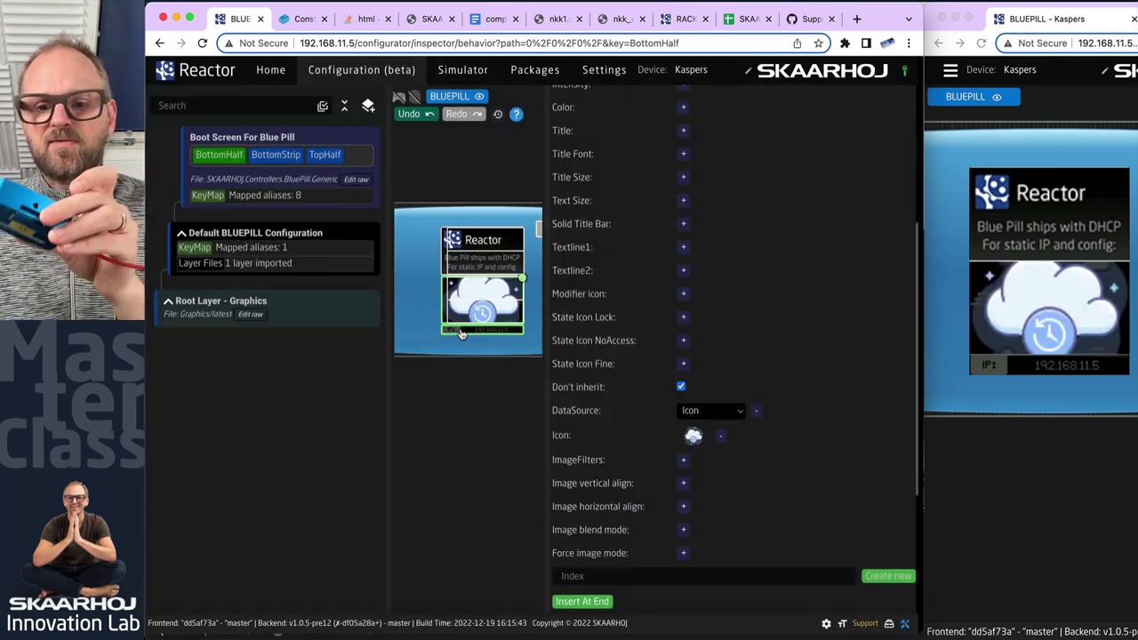
- Set the BottomHalf icon back to GettingStartedQR.png
{"action": "left_click", "coordinate": [694, 435]}
{"action": "scroll", "coordinate": [553, 401], "scroll_direction": "down", "scroll_amount": 3}
{"action": "scroll", "coordinate": [551, 400], "scroll_direction": "up", "scroll_amount": 10}
{"action": "scroll", "coordinate": [551, 400], "scroll_direction": "down", "scroll_amount": 10}
{"action": "scroll", "coordinate": [480, 398], "scroll_direction": "up", "scroll_amount": 5}
{"action": "left_click", "coordinate": [472, 268]}
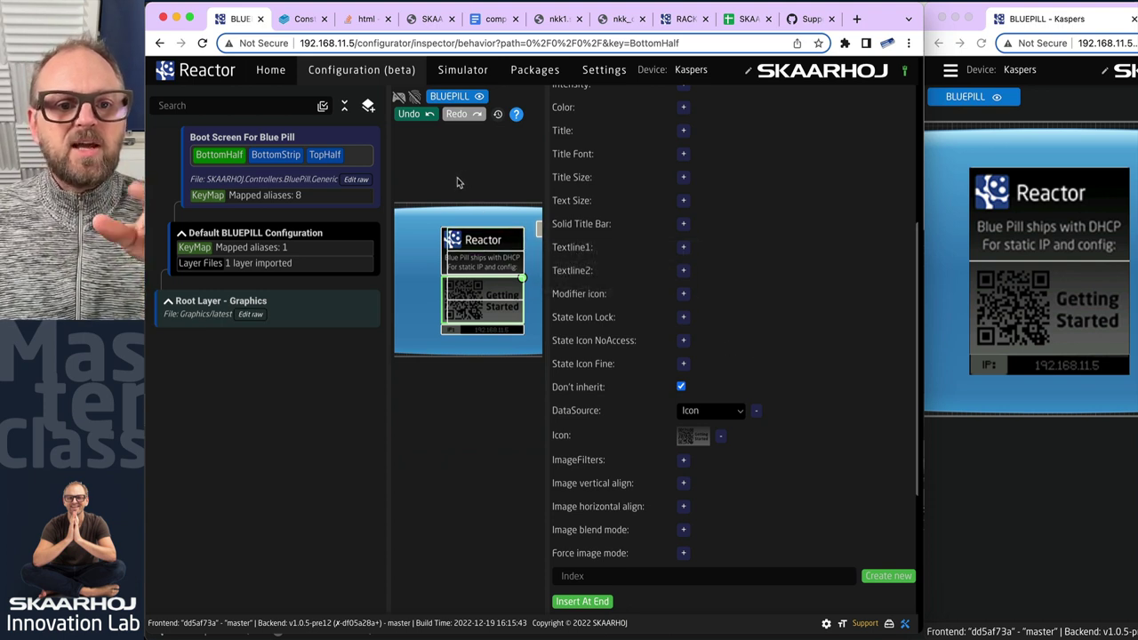
- Change the BLUEPILL panel's configuration to Reactor Activity
{"action": "left_click", "coordinate": [267, 72]}
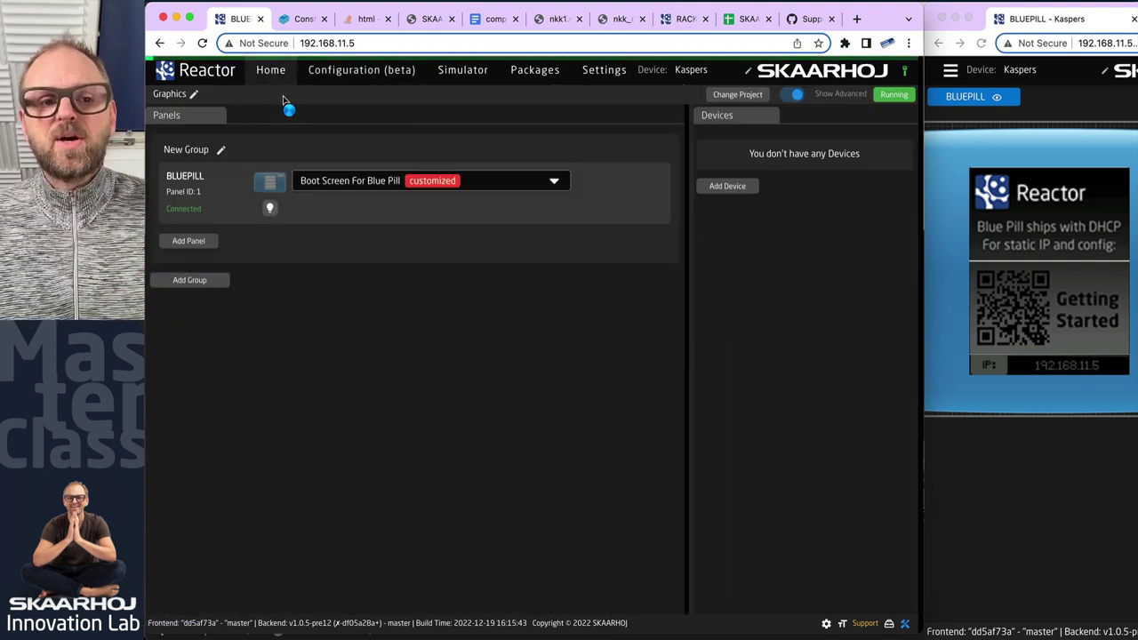
{"action": "left_click", "coordinate": [345, 180]}
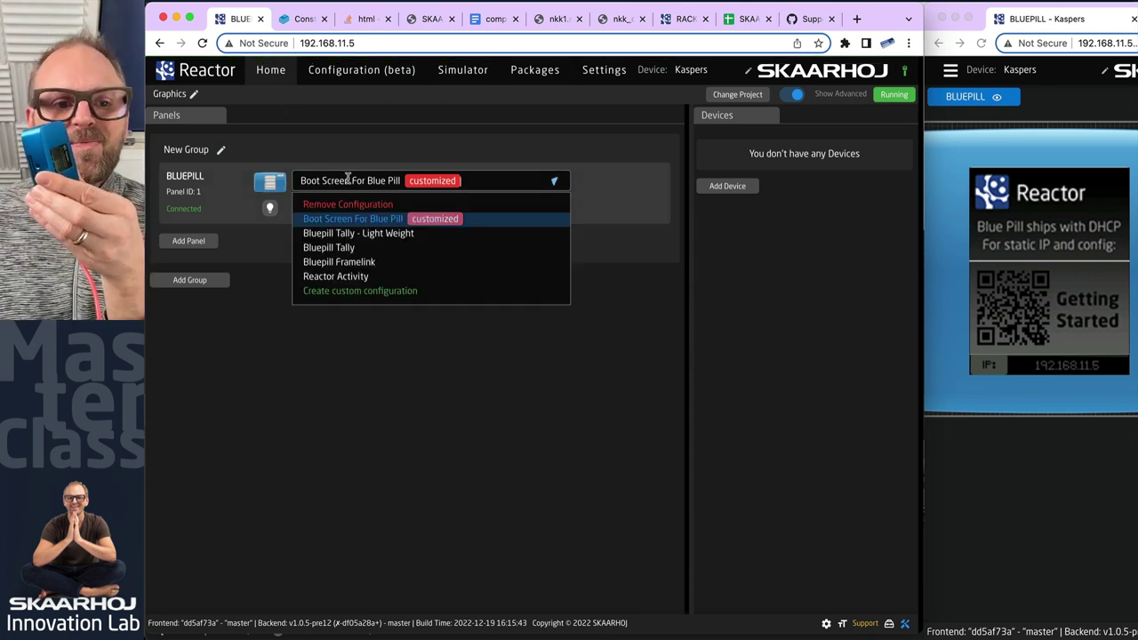
{"action": "left_click", "coordinate": [347, 277]}
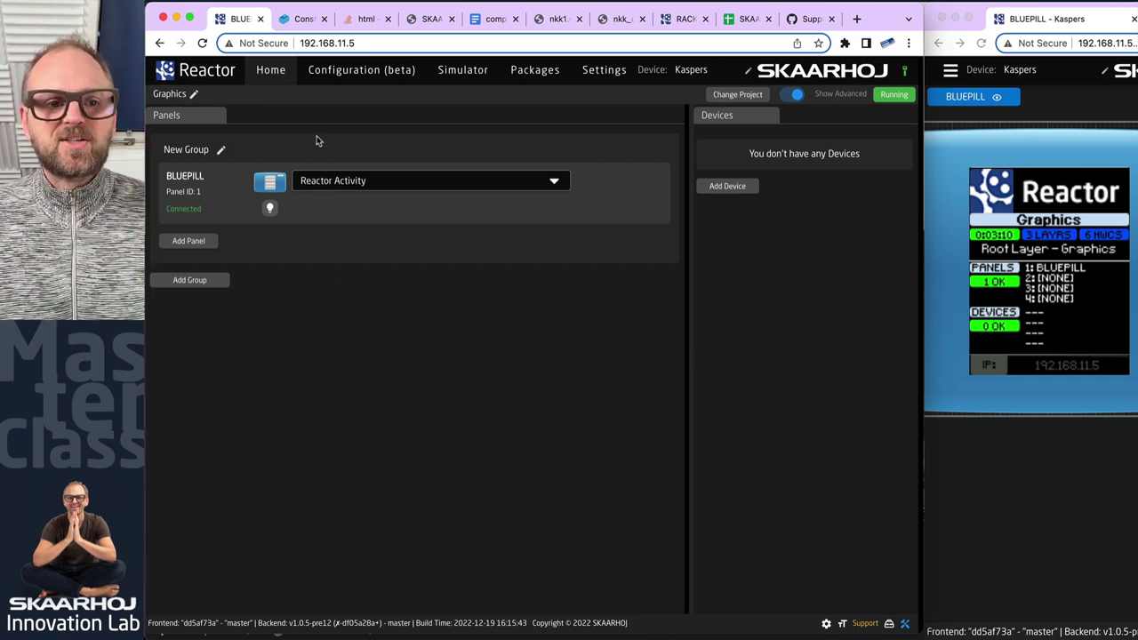
- Open the Reactor Activity layer's raw JSON and collapse all behavior entries under HWCBehaviors
{"action": "left_click", "coordinate": [347, 70]}
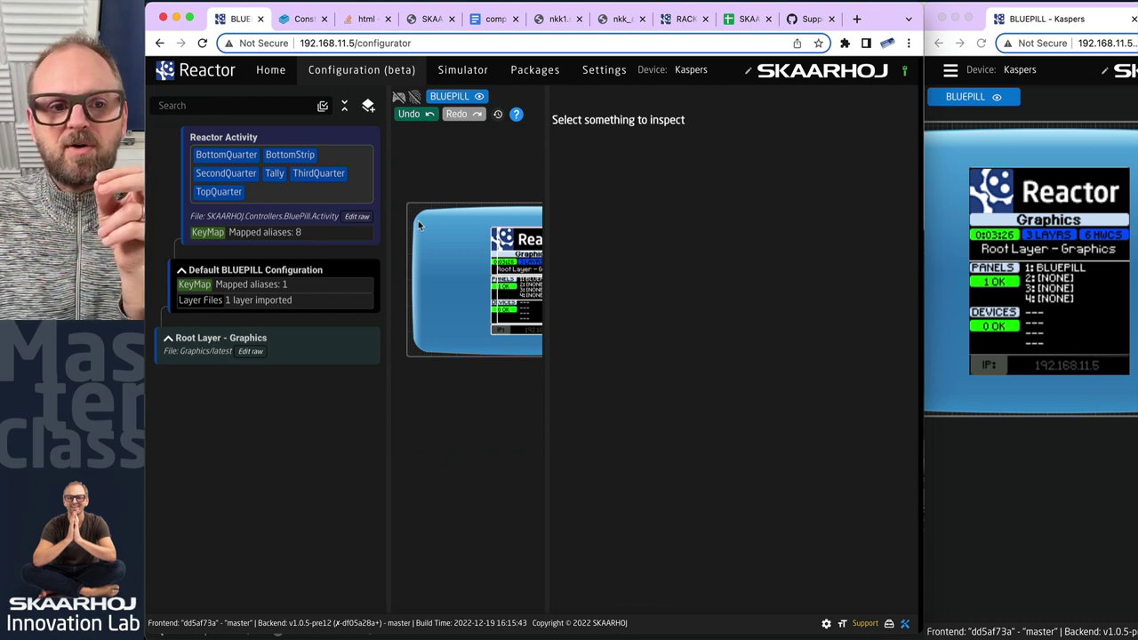
{"action": "left_click", "coordinate": [352, 217]}
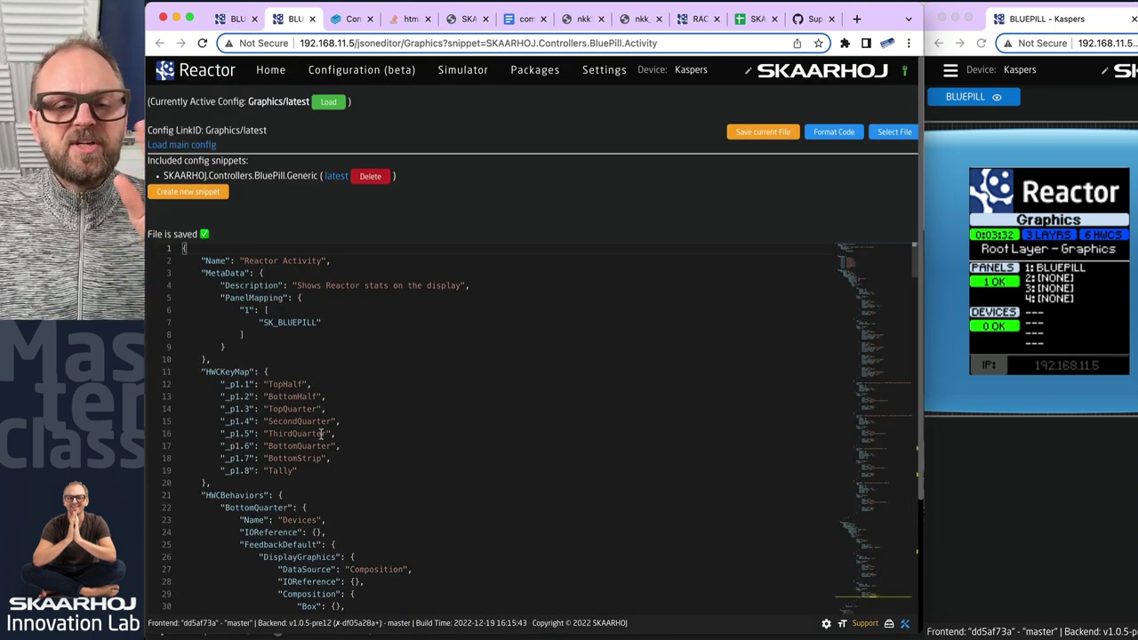
{"action": "scroll", "coordinate": [315, 433], "scroll_direction": "down", "scroll_amount": 5}
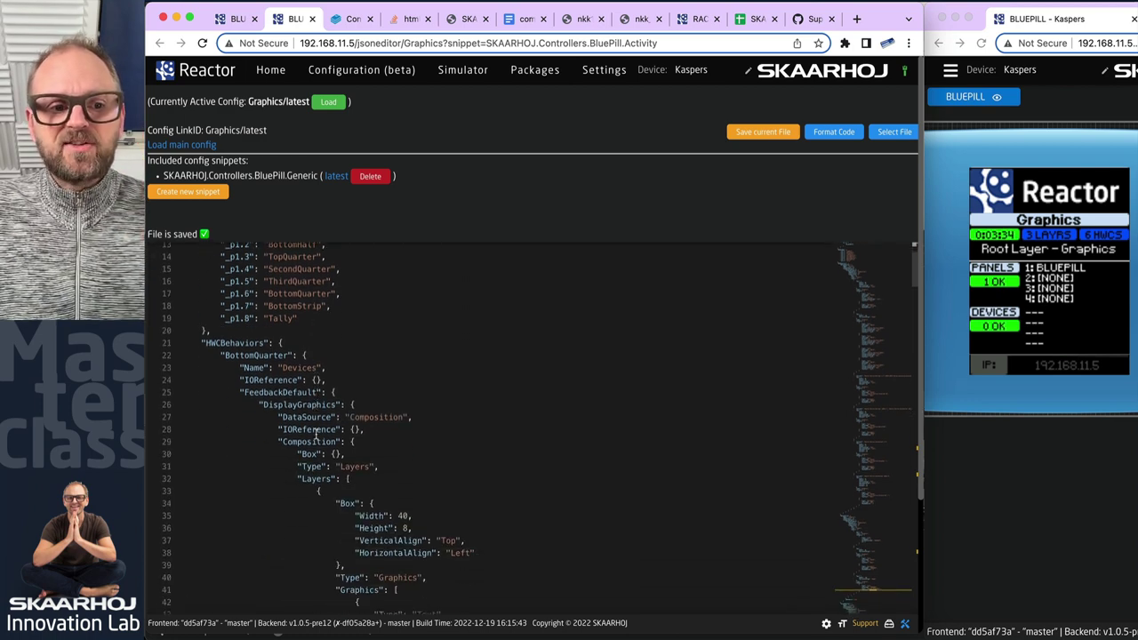
{"action": "scroll", "coordinate": [248, 381], "scroll_direction": "up", "scroll_amount": 3}
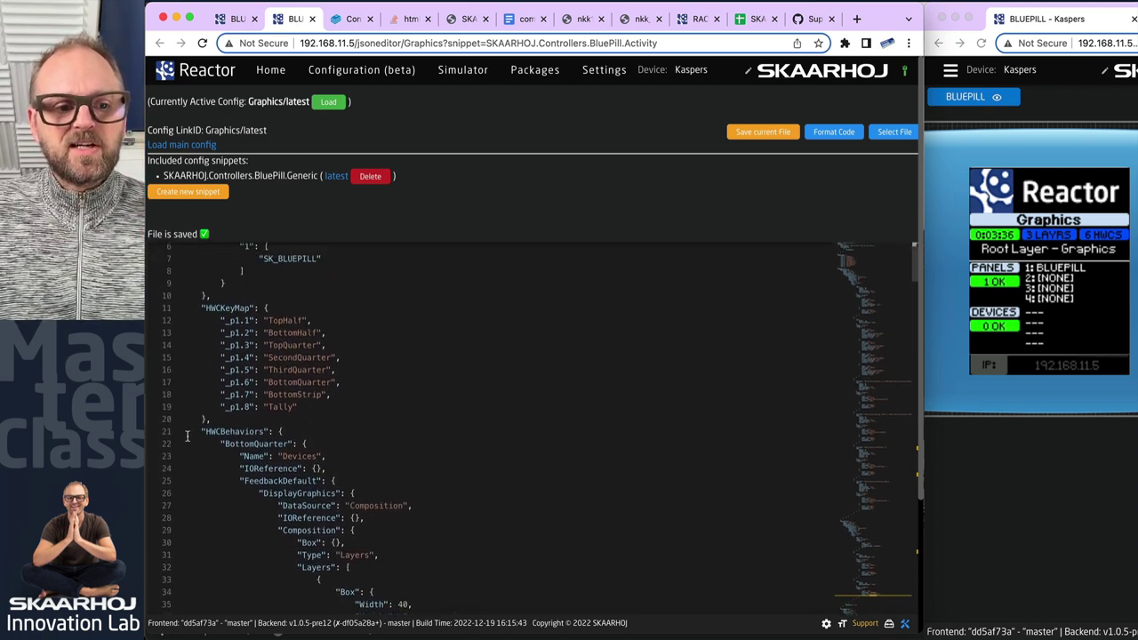
{"action": "left_click", "coordinate": [179, 435], "text": "shift"}
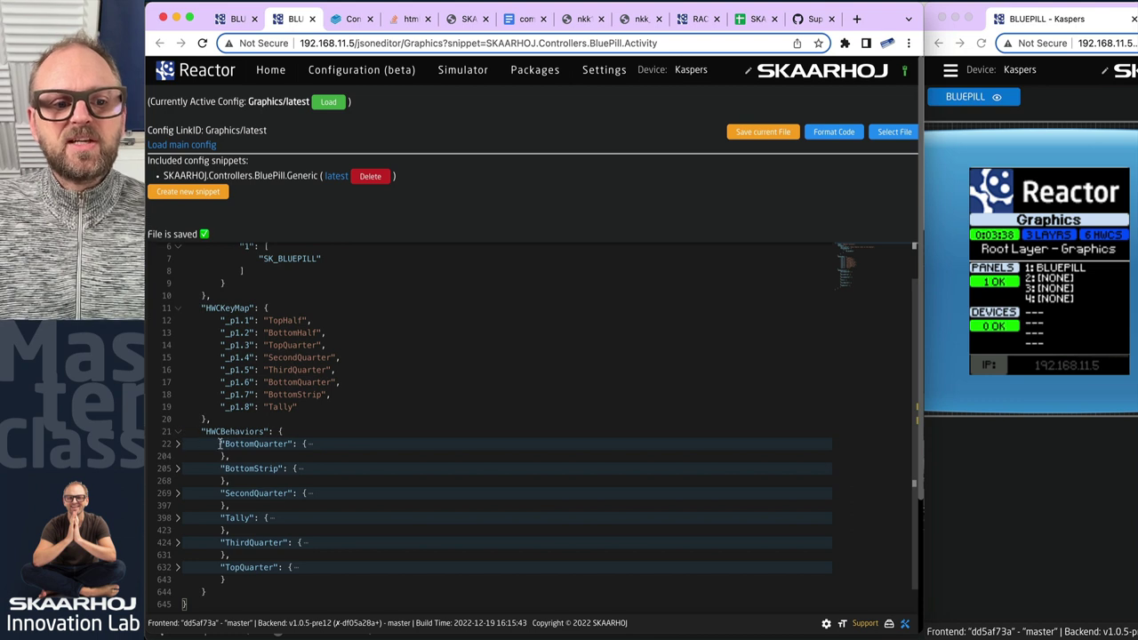
{"action": "scroll", "coordinate": [228, 442], "scroll_direction": "down", "scroll_amount": 1}
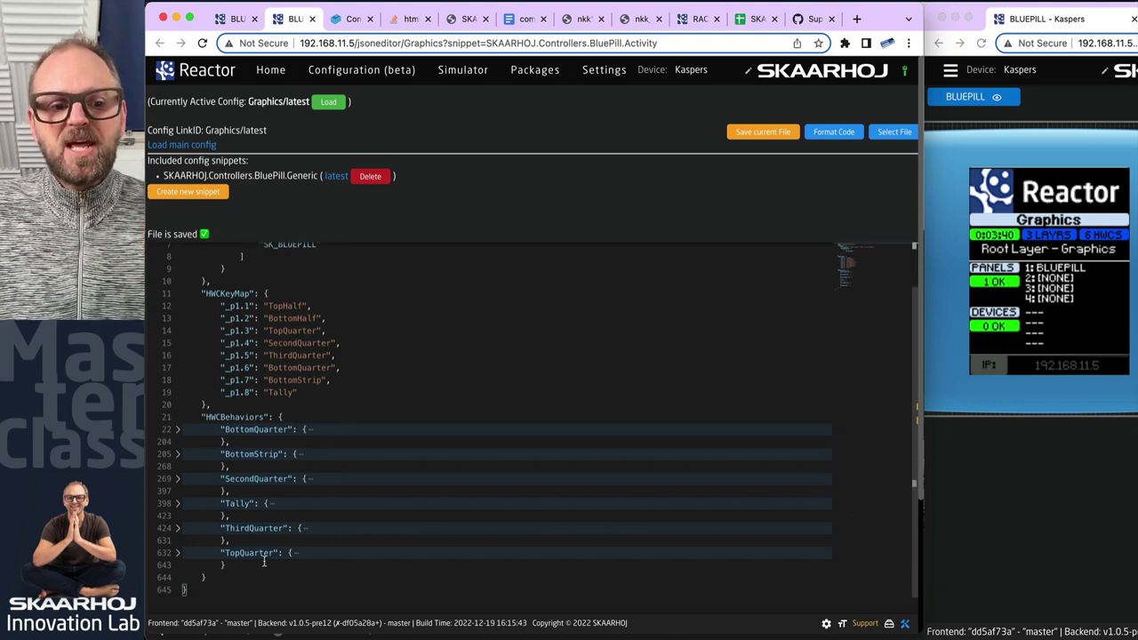
{"action": "scroll", "coordinate": [257, 559], "scroll_direction": "down", "scroll_amount": 1}
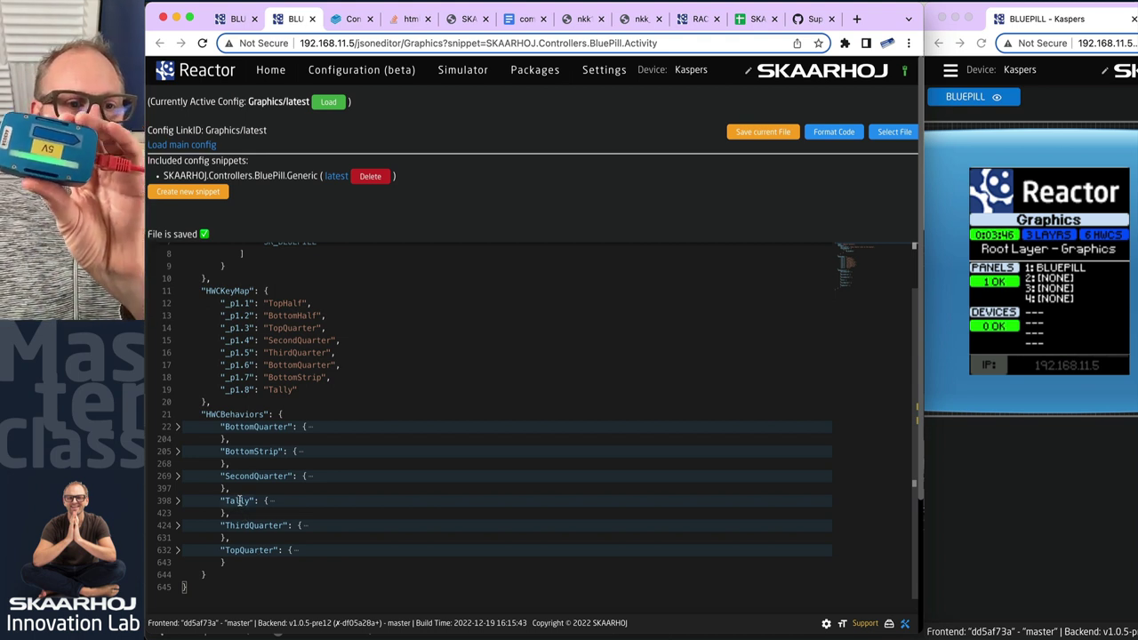
- Compare the BottomQuarter, BottomStrip and SecondQuarter entries in the JSON with the matching areas of the simulated display
{"action": "double_click", "coordinate": [255, 427]}
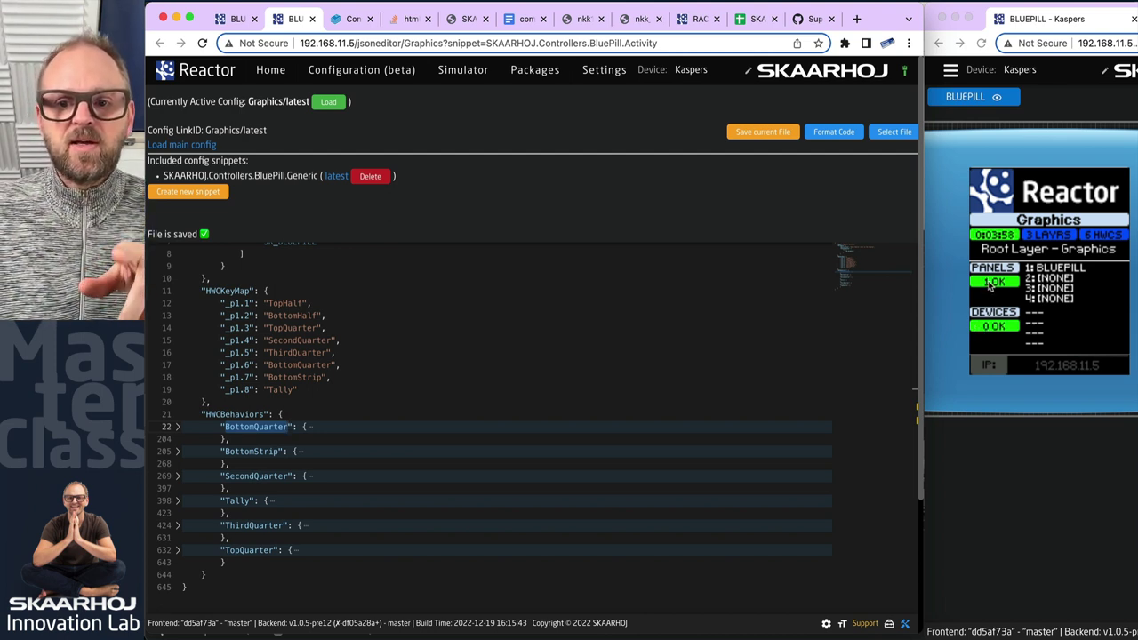
{"action": "double_click", "coordinate": [253, 451]}
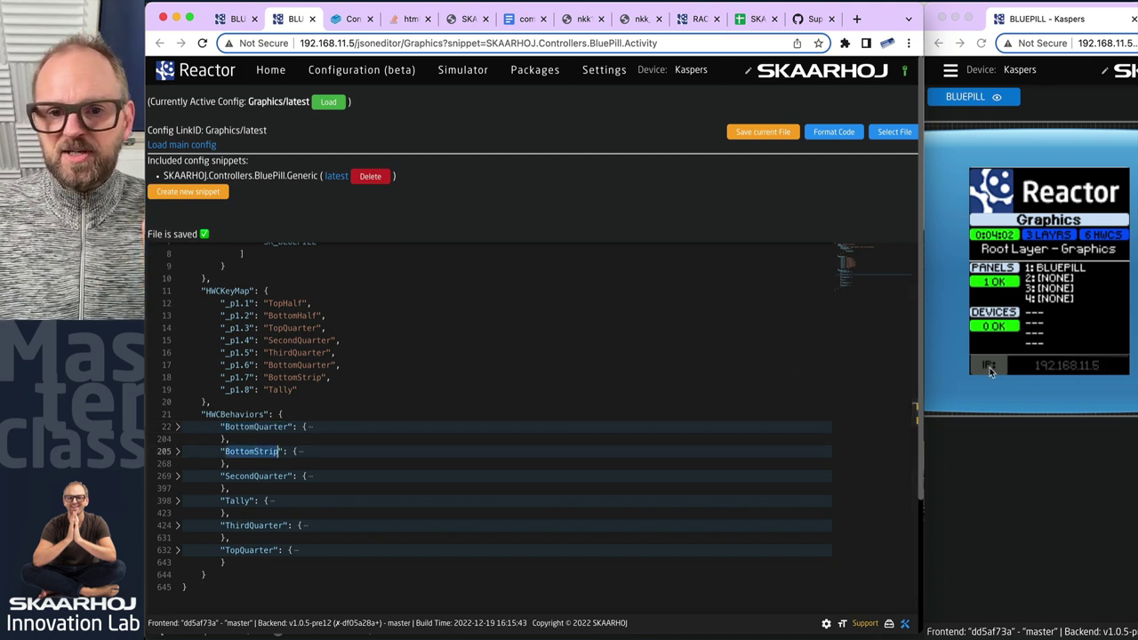
{"action": "double_click", "coordinate": [254, 476]}
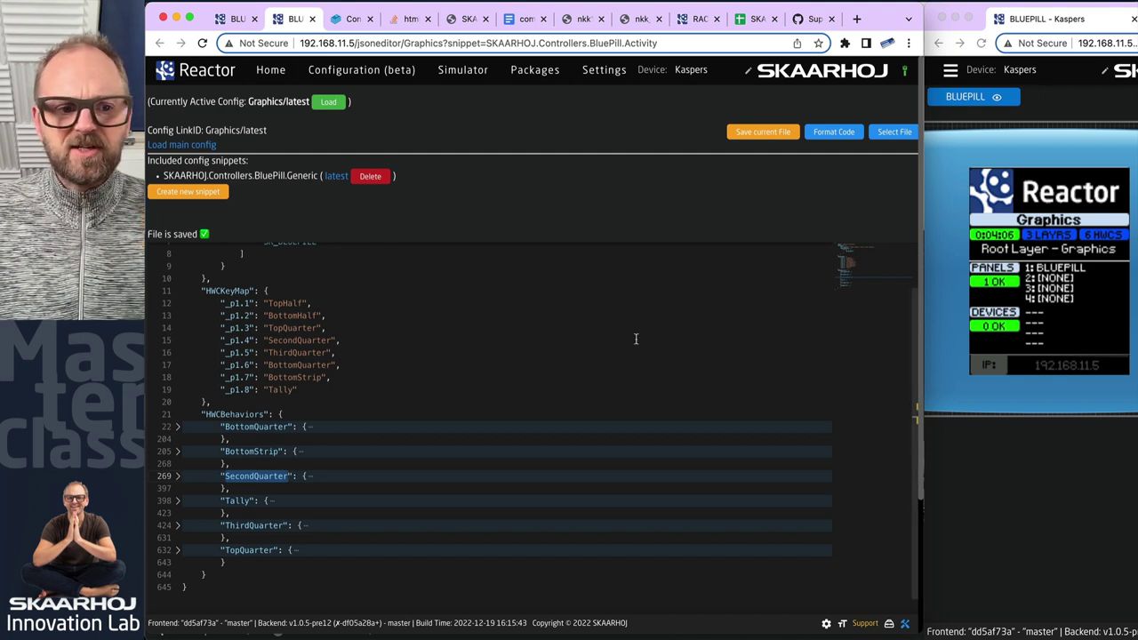
- Compare the ThirdQuarter and TopQuarter entries in the JSON with the matching areas of the simulated display
{"action": "double_click", "coordinate": [263, 526]}
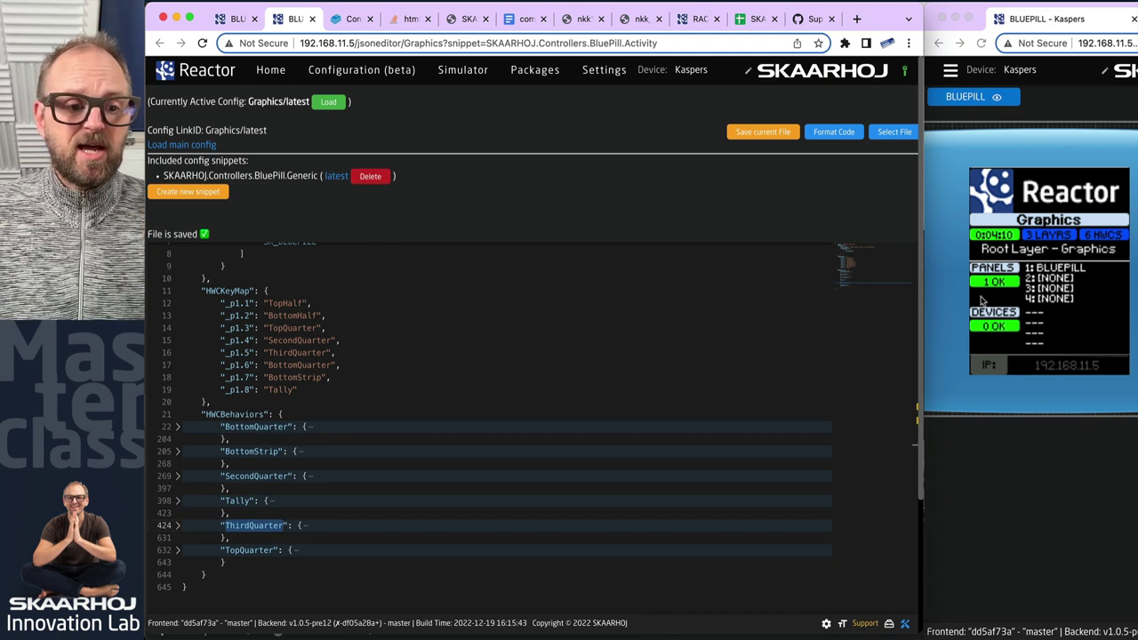
{"action": "double_click", "coordinate": [263, 550]}
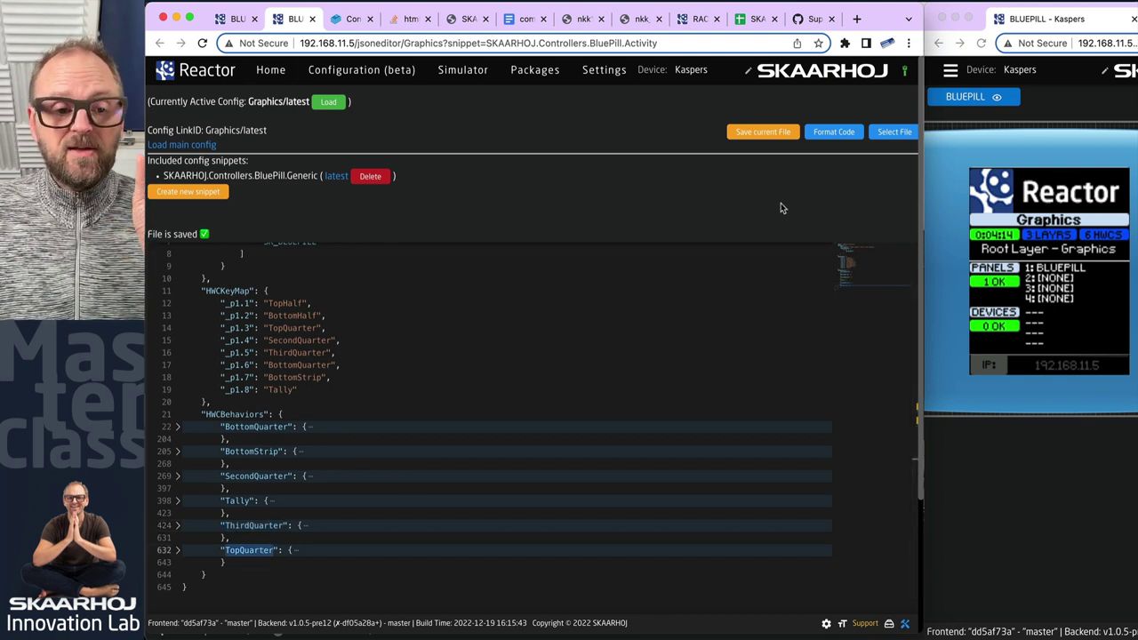
{"action": "scroll", "coordinate": [556, 320], "scroll_direction": "up", "scroll_amount": 3}
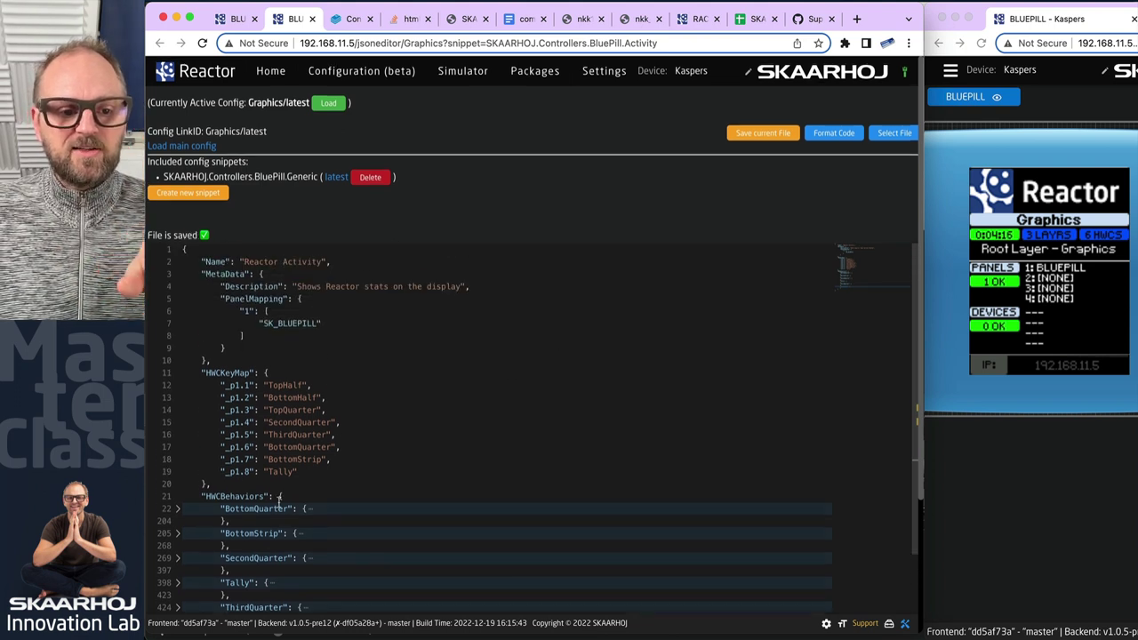
{"action": "scroll", "coordinate": [241, 312], "scroll_direction": "down", "scroll_amount": 5}
{"action": "scroll", "coordinate": [241, 311], "scroll_direction": "up", "scroll_amount": 2}
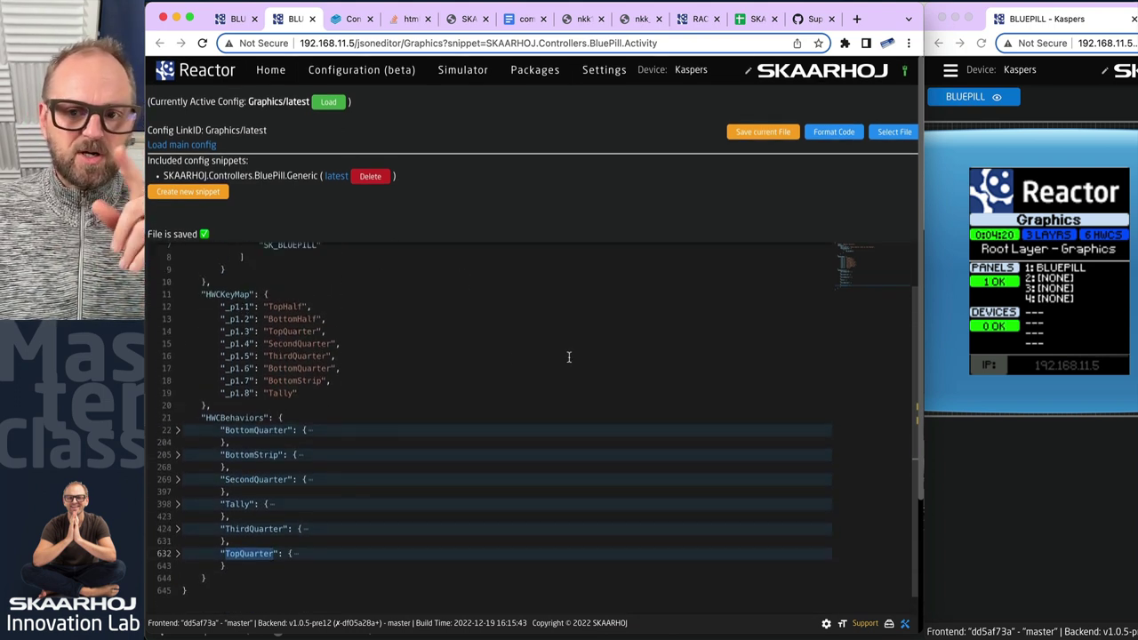
- Expand the TopQuarter behavior in the JSON, examine its IconFile setting, and collapse the entry again
{"action": "left_click", "coordinate": [176, 553]}
{"action": "scroll", "coordinate": [373, 533], "scroll_direction": "down", "scroll_amount": 5}
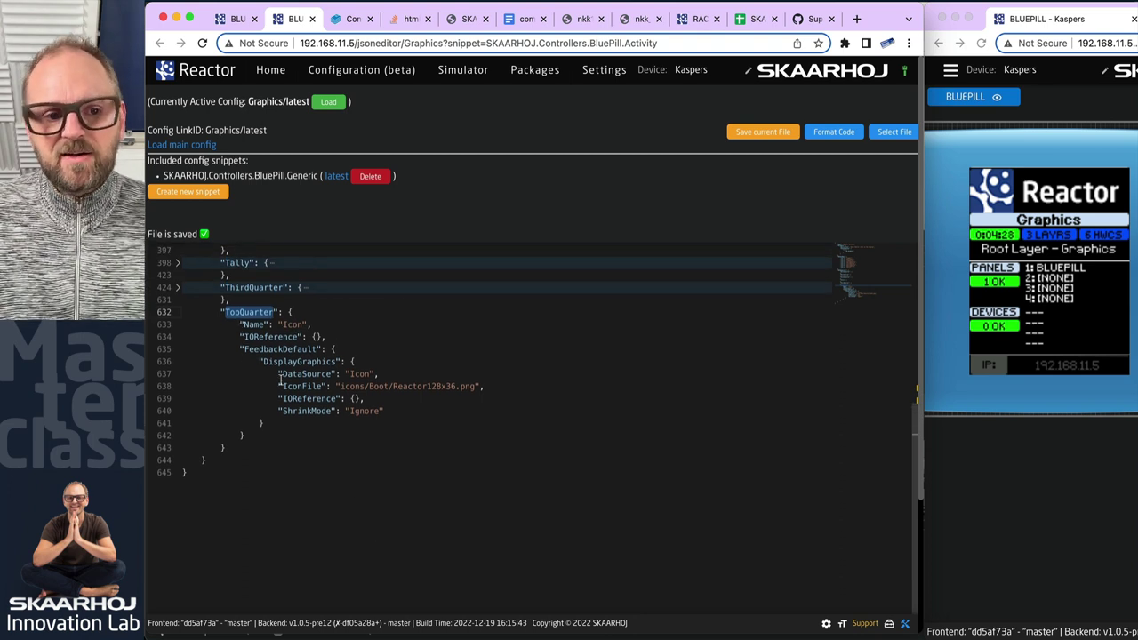
{"action": "left_click_drag", "start_coordinate": [278, 386], "coordinate": [505, 385]}
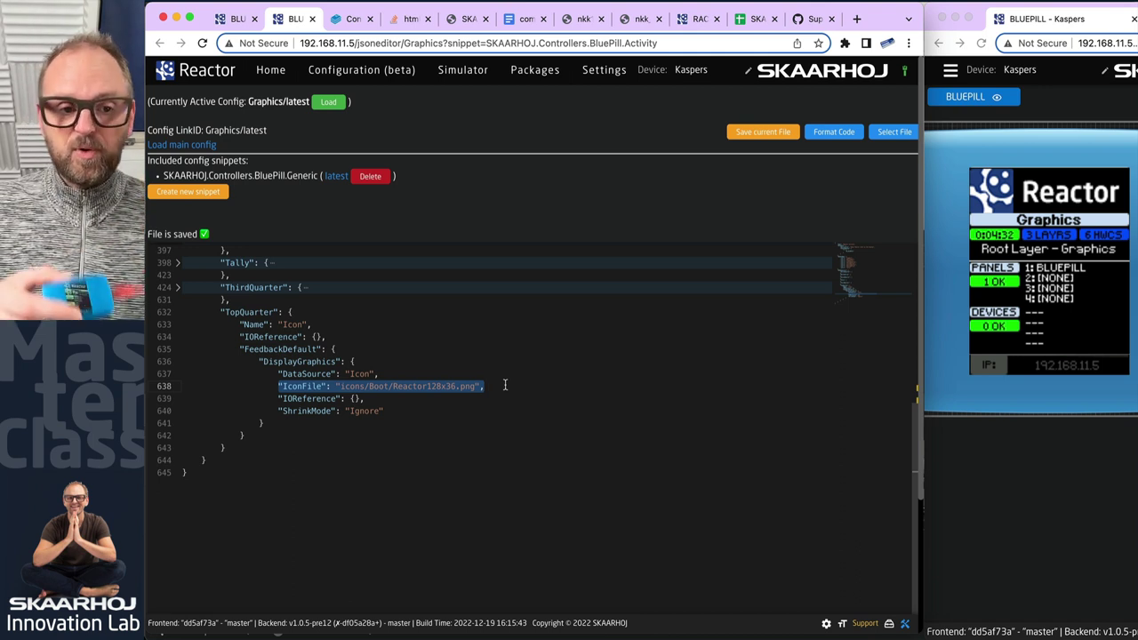
{"action": "mouse_move", "coordinate": [368, 411]}
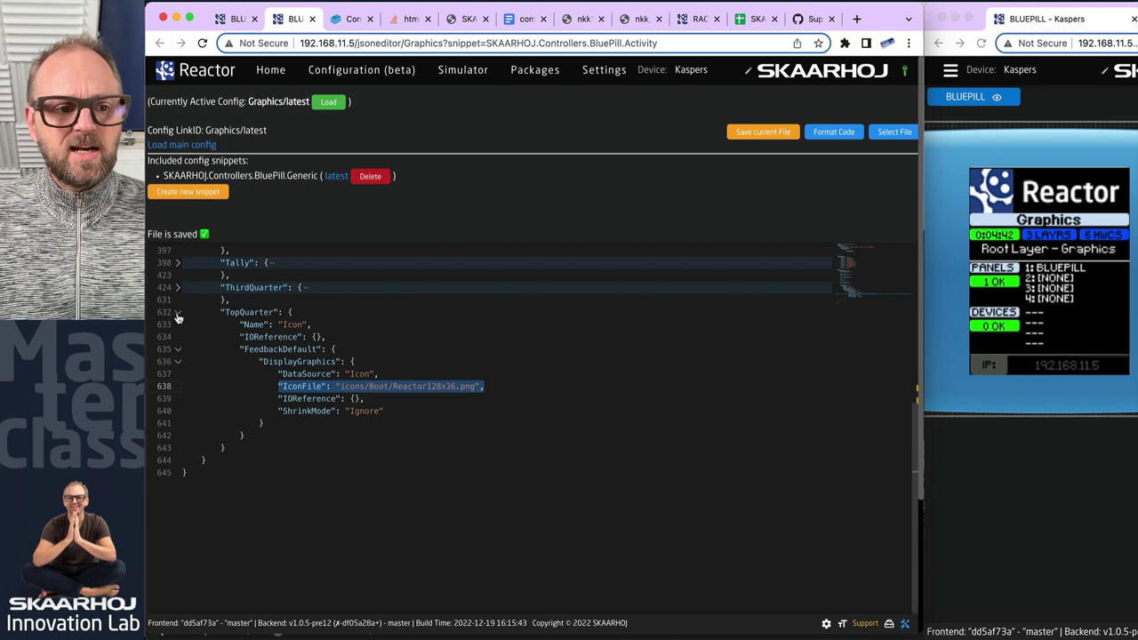
{"action": "key", "text": "super+alt+bracketleft"}
{"action": "key", "text": "super+alt+bracketleft"}
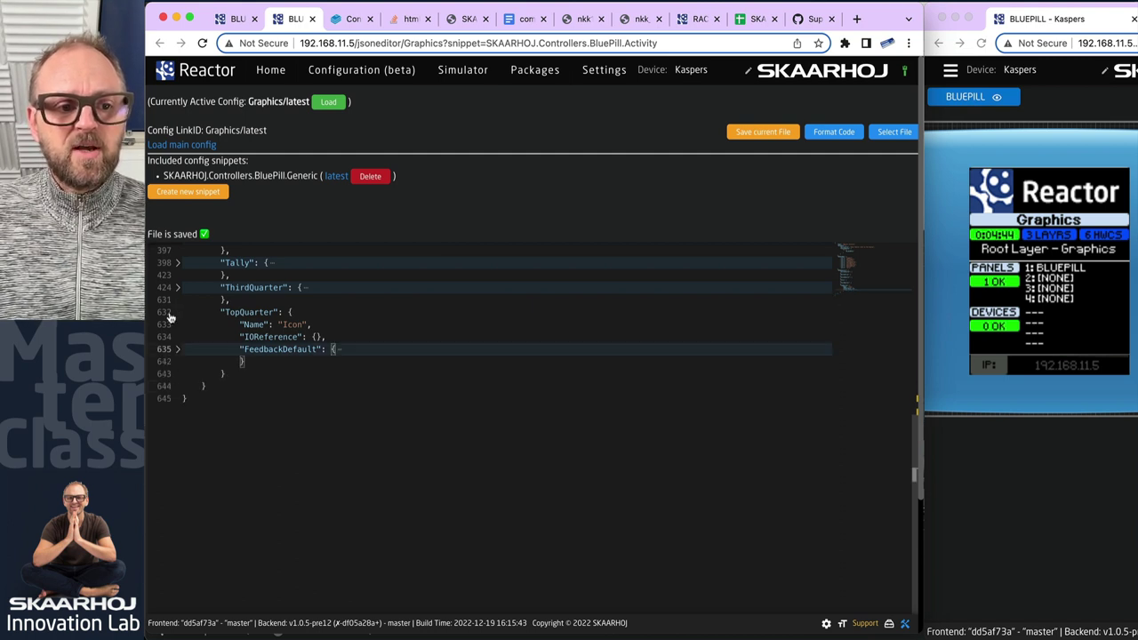
{"action": "left_click", "coordinate": [178, 313]}
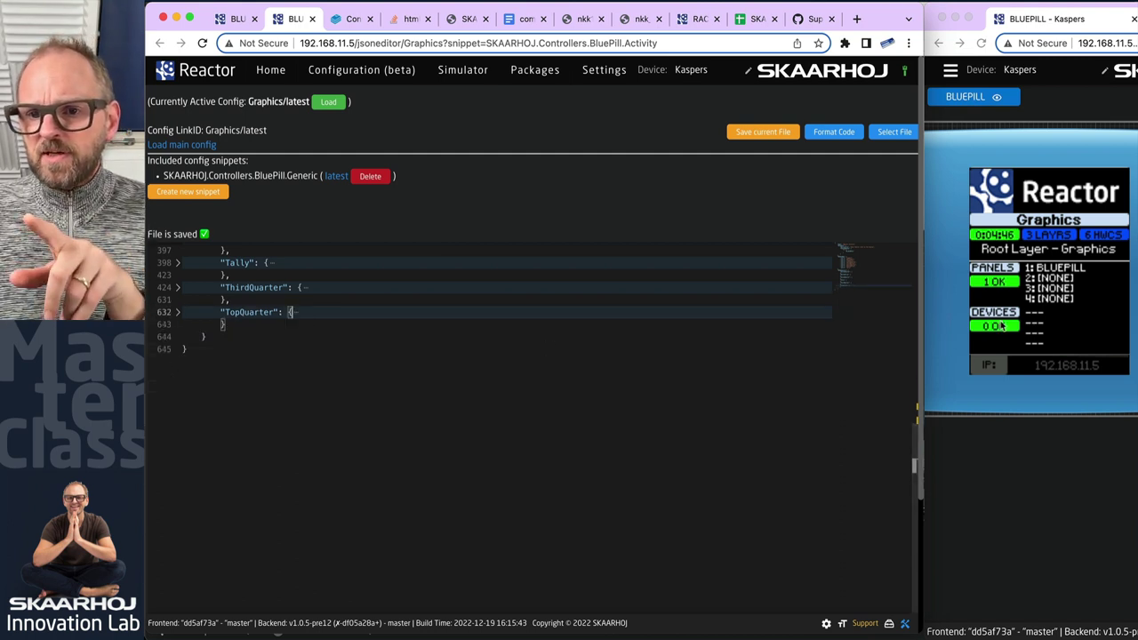
- Expand the BottomQuarter behavior down to its DisplayGraphics object and examine the DataSource setting
{"action": "scroll", "coordinate": [301, 302], "scroll_direction": "up", "scroll_amount": 4}
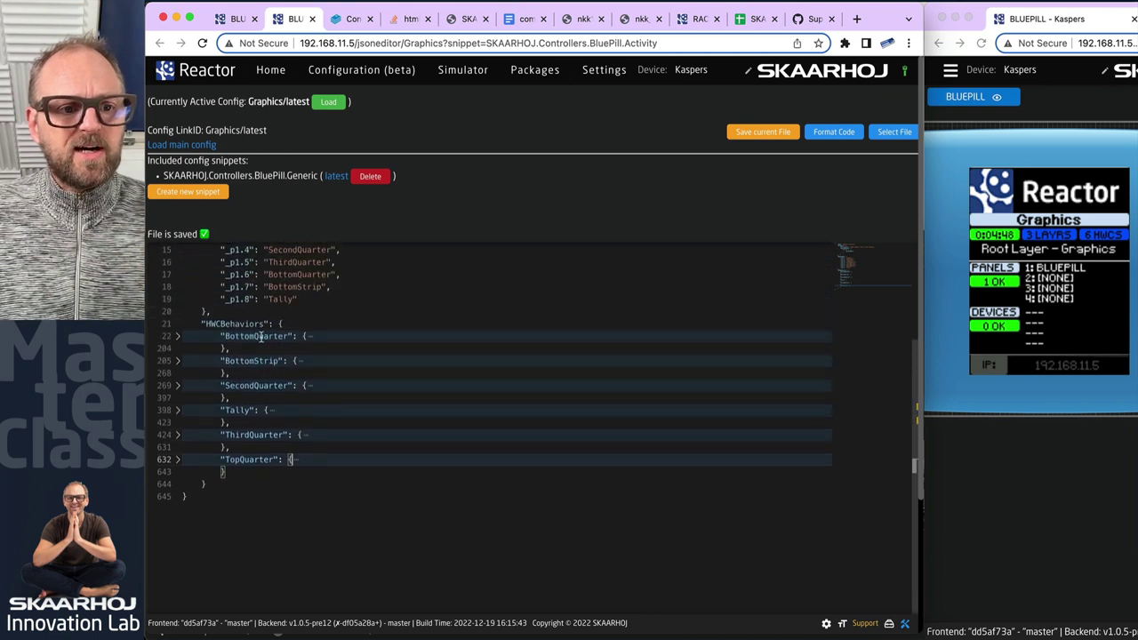
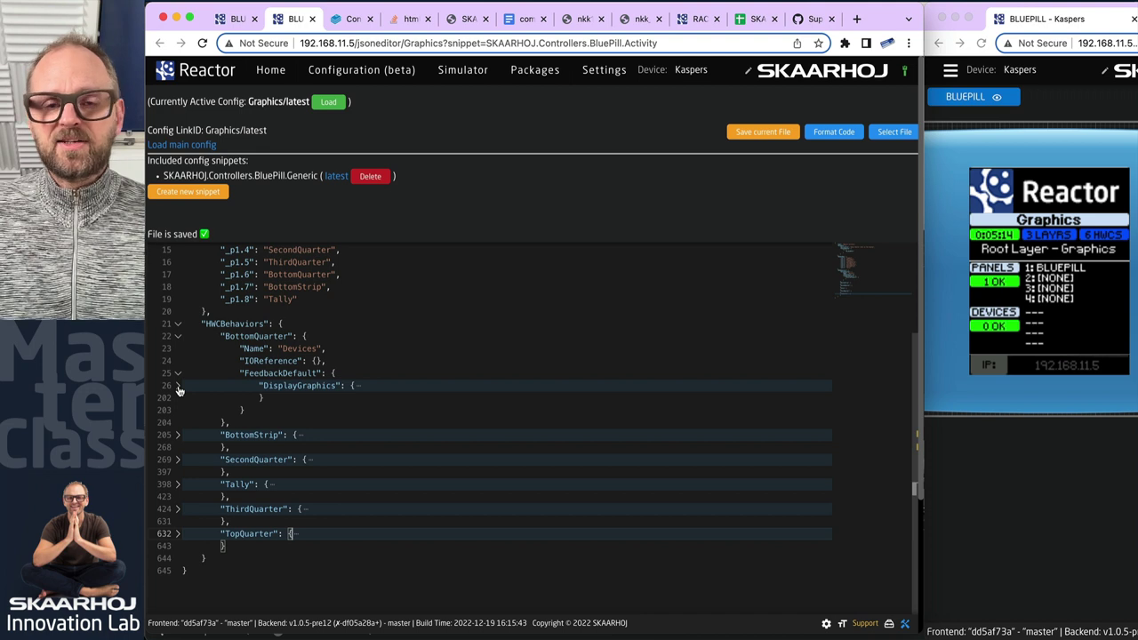
{"action": "scroll", "coordinate": [178, 389], "scroll_direction": "down", "scroll_amount": 2}
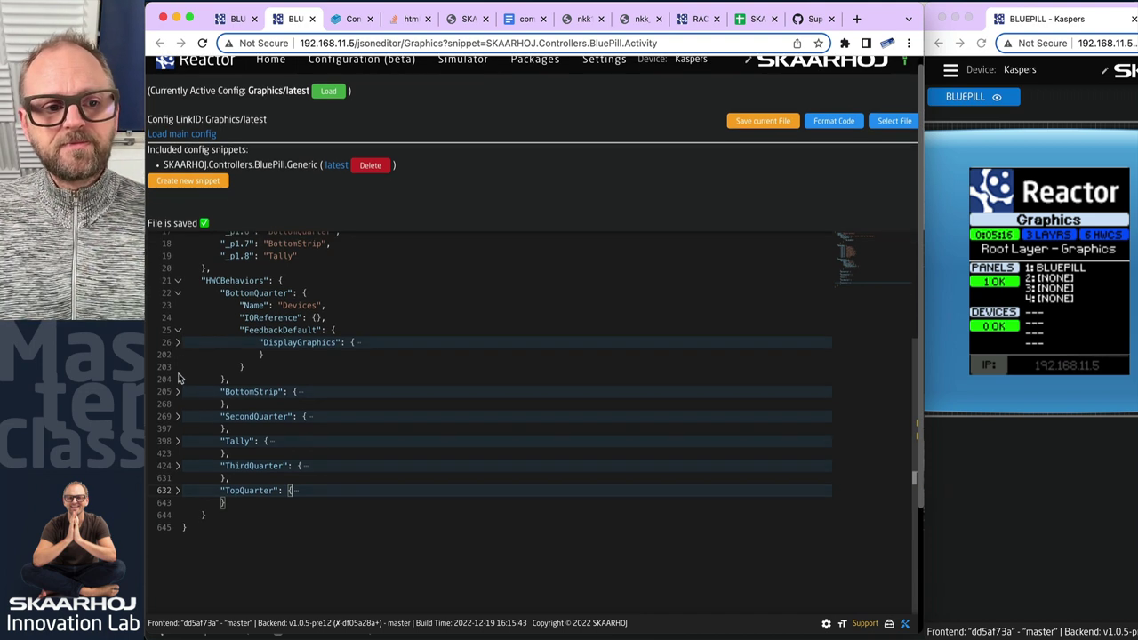
{"action": "left_click", "coordinate": [177, 344]}
{"action": "left_click", "coordinate": [178, 343]}
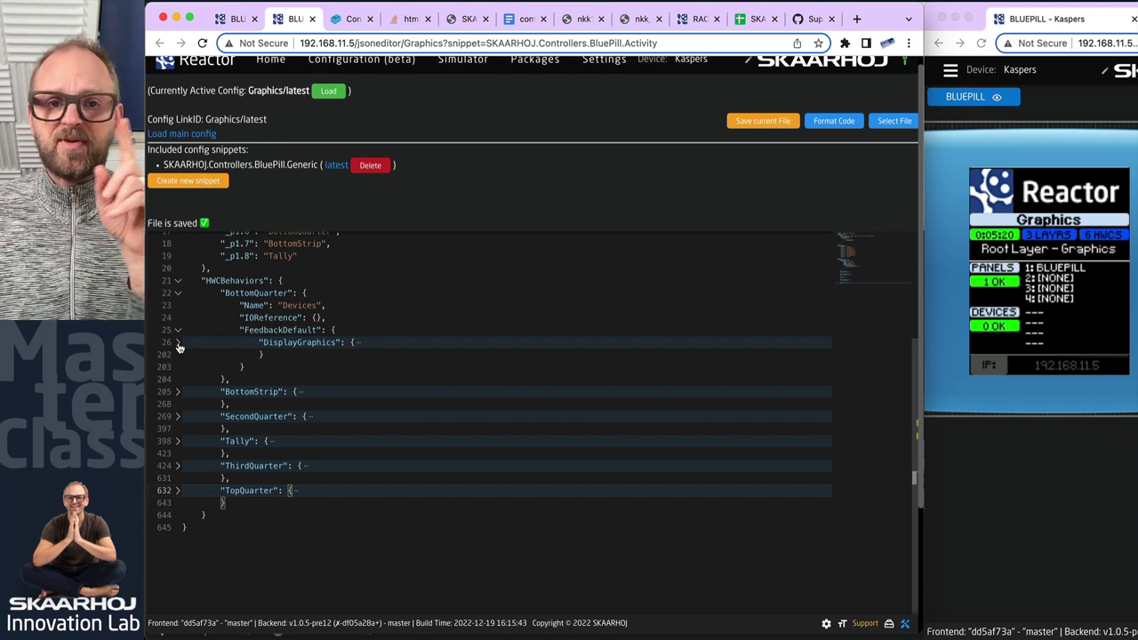
{"action": "left_click", "coordinate": [178, 344]}
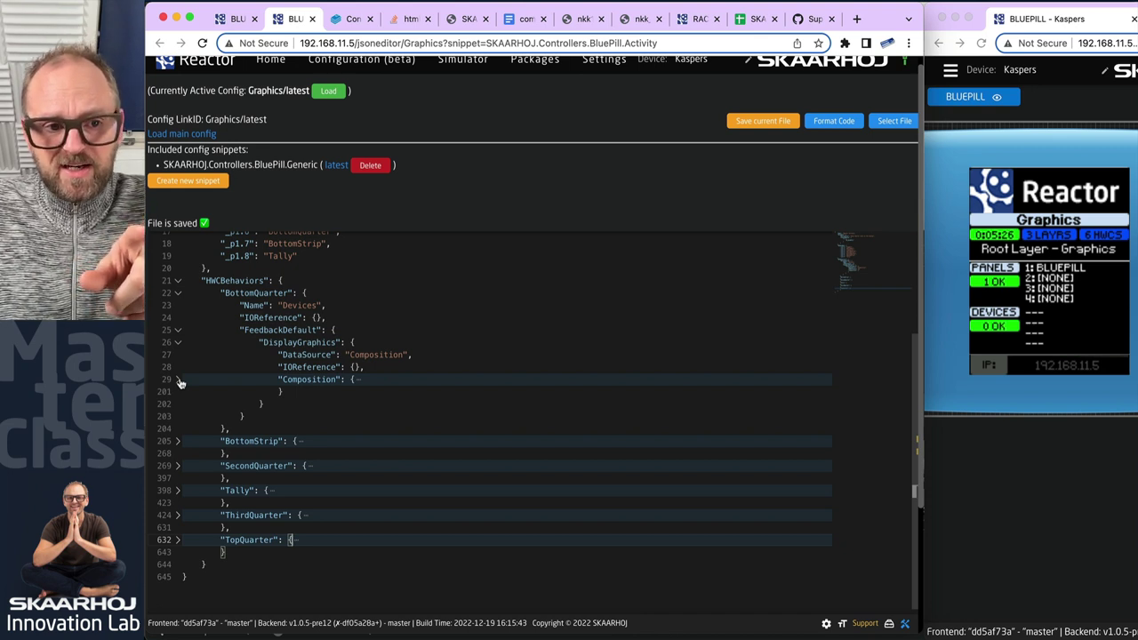
{"action": "left_click_drag", "start_coordinate": [279, 355], "coordinate": [419, 354]}
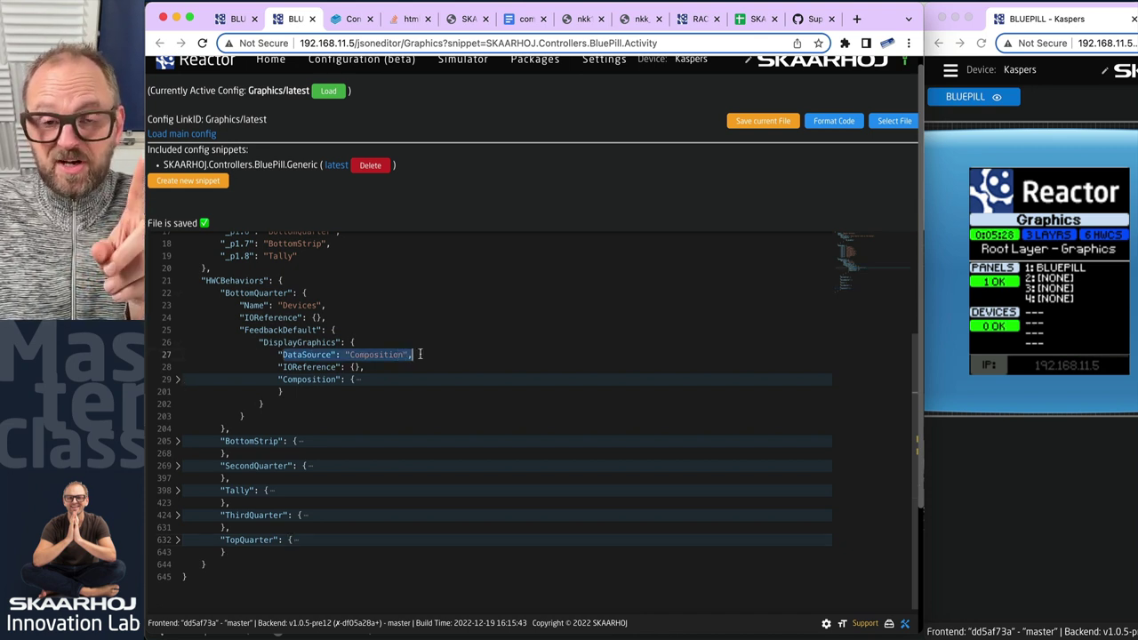
- Expand the BottomQuarter composition to its first layer and examine the dimensions and alignment in that layer's Box
{"action": "left_click", "coordinate": [179, 380]}
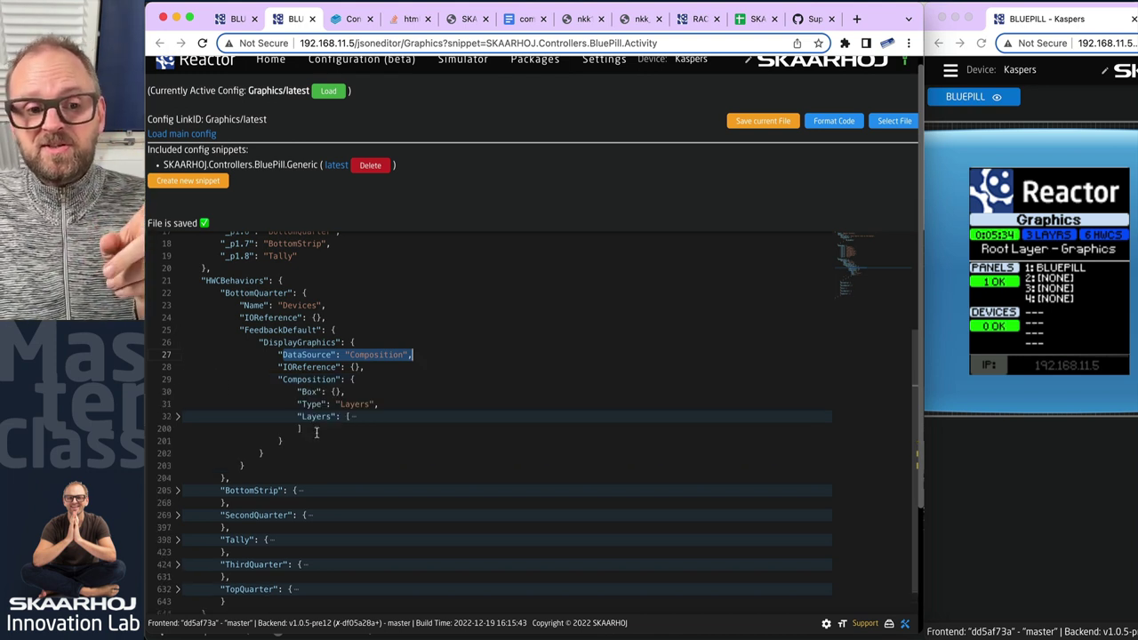
{"action": "left_click", "coordinate": [179, 417]}
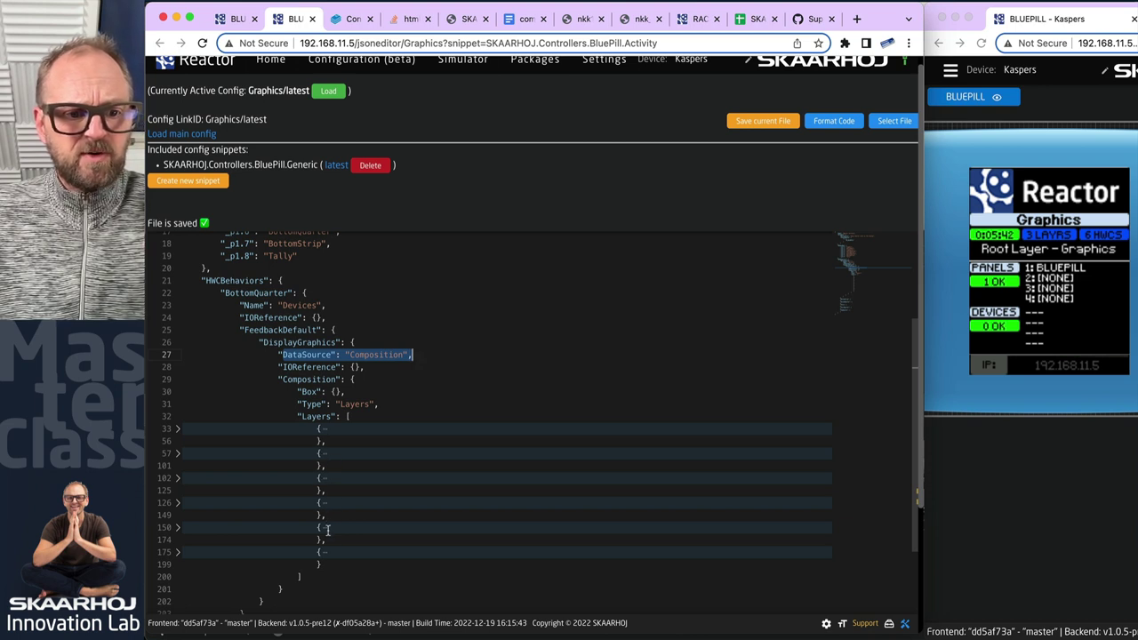
{"action": "left_click", "coordinate": [178, 430]}
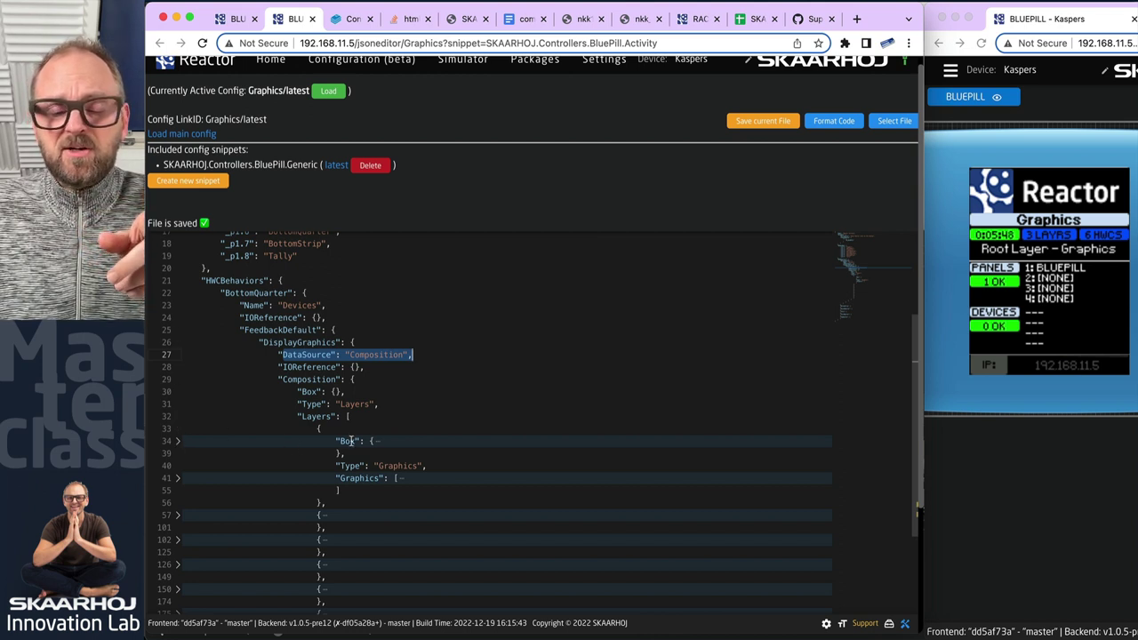
{"action": "mouse_move", "coordinate": [343, 441]}
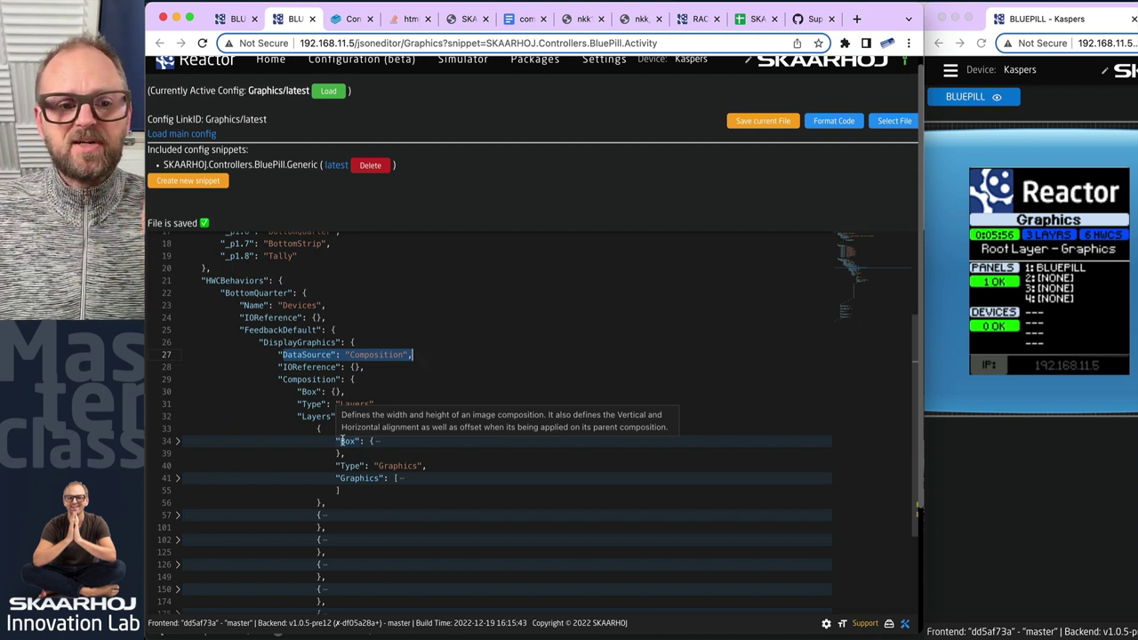
{"action": "left_click", "coordinate": [177, 442]}
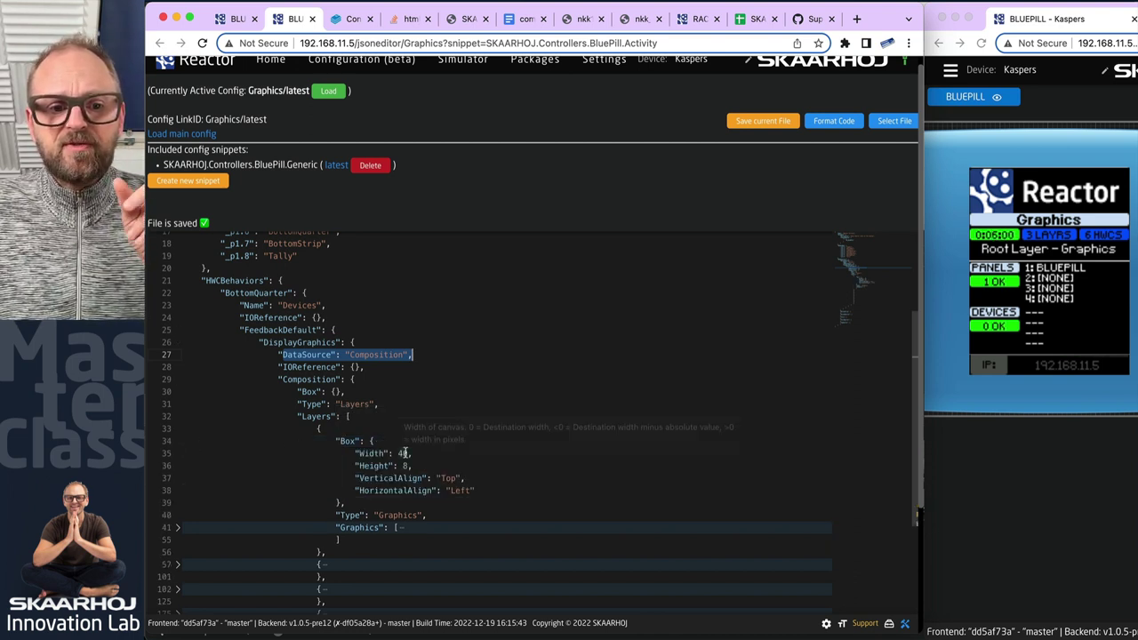
{"action": "double_click", "coordinate": [406, 466]}
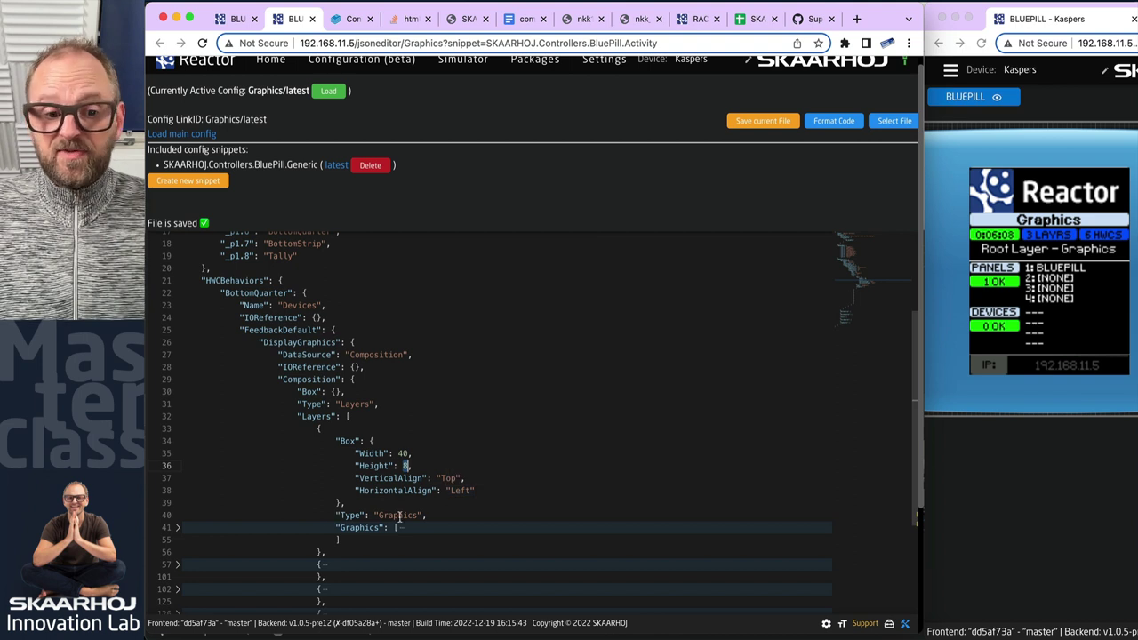
- Expand the first layer's Graphics array and examine its Text and Rectangle elements against the simulated display
{"action": "left_click", "coordinate": [178, 527]}
{"action": "scroll", "coordinate": [267, 356], "scroll_direction": "down", "scroll_amount": 5}
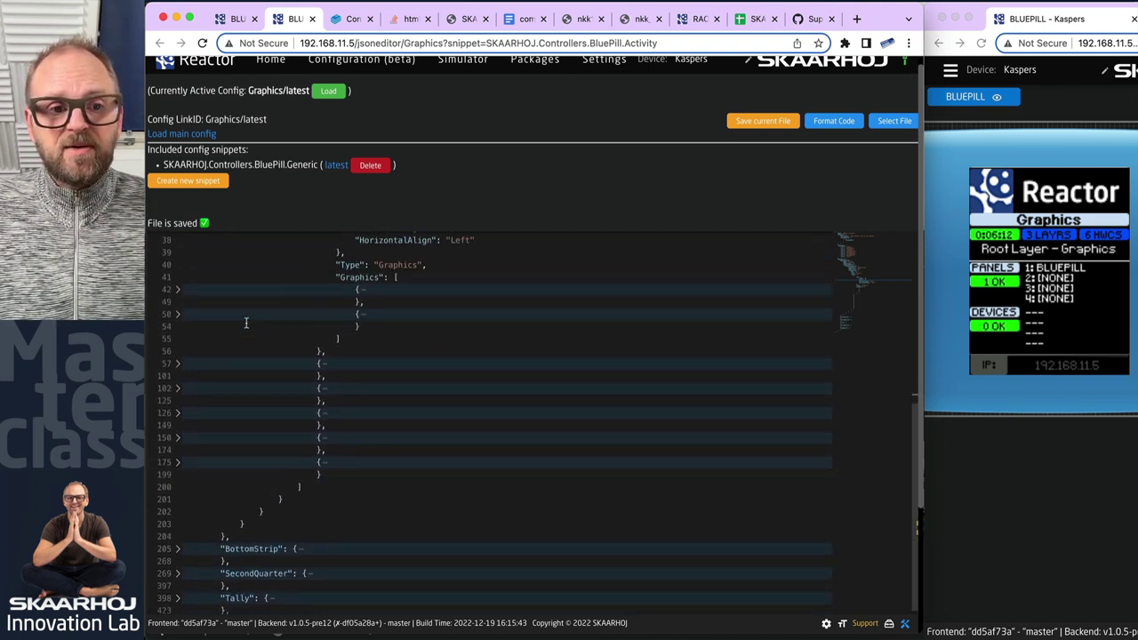
{"action": "scroll", "coordinate": [246, 323], "scroll_direction": "up", "scroll_amount": 3}
{"action": "left_click", "coordinate": [179, 412]}
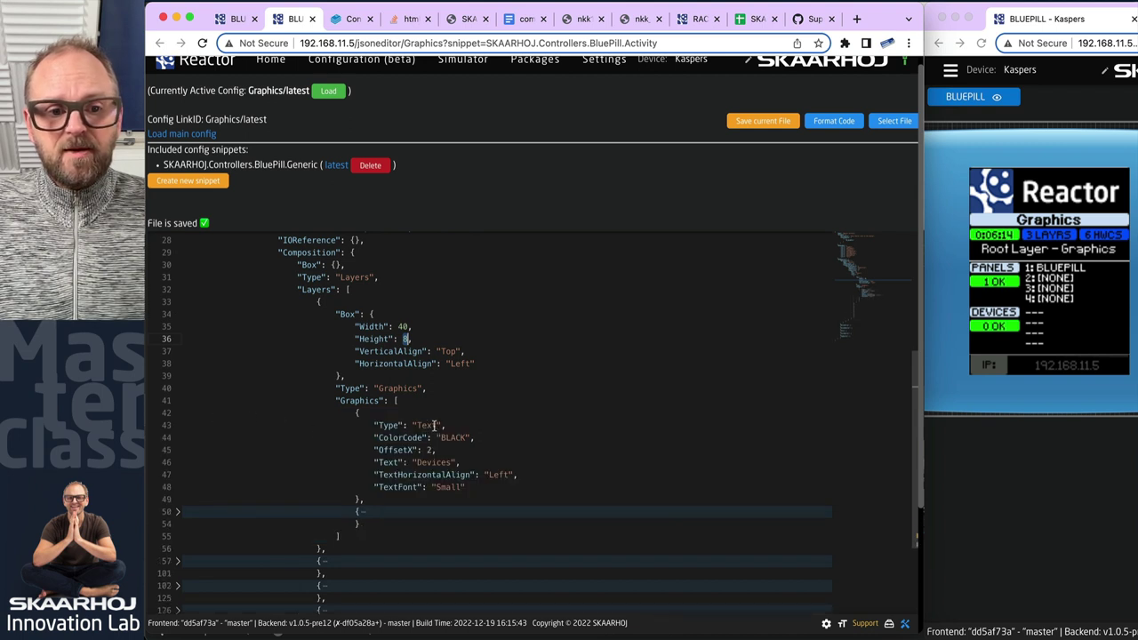
{"action": "double_click", "coordinate": [434, 463]}
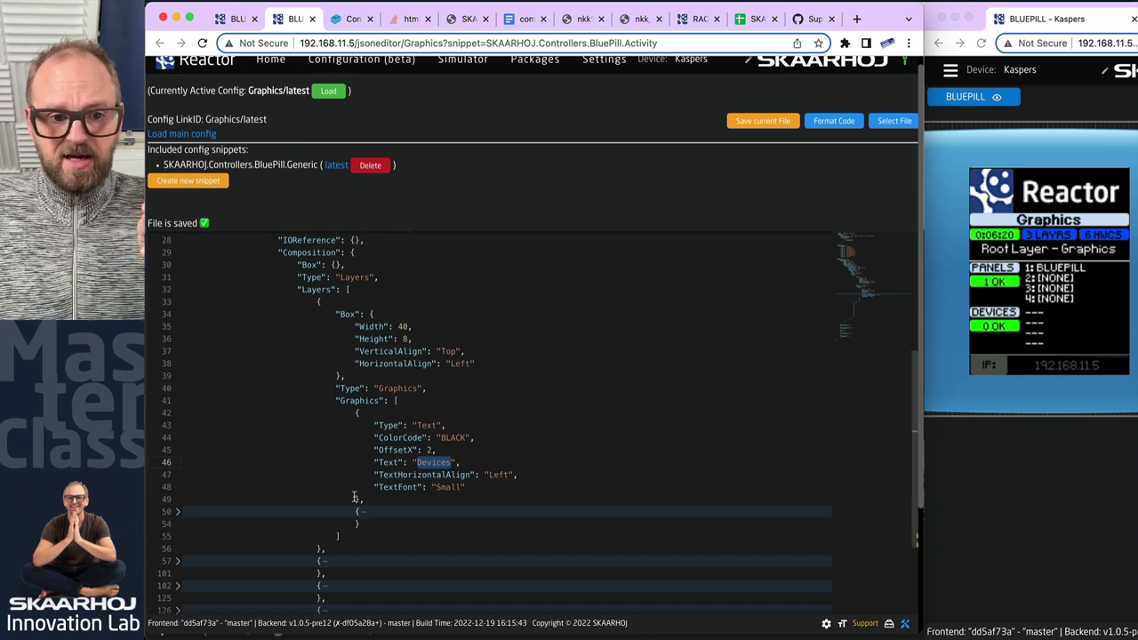
{"action": "left_click", "coordinate": [177, 511]}
{"action": "scroll", "coordinate": [445, 498], "scroll_direction": "down", "scroll_amount": 1}
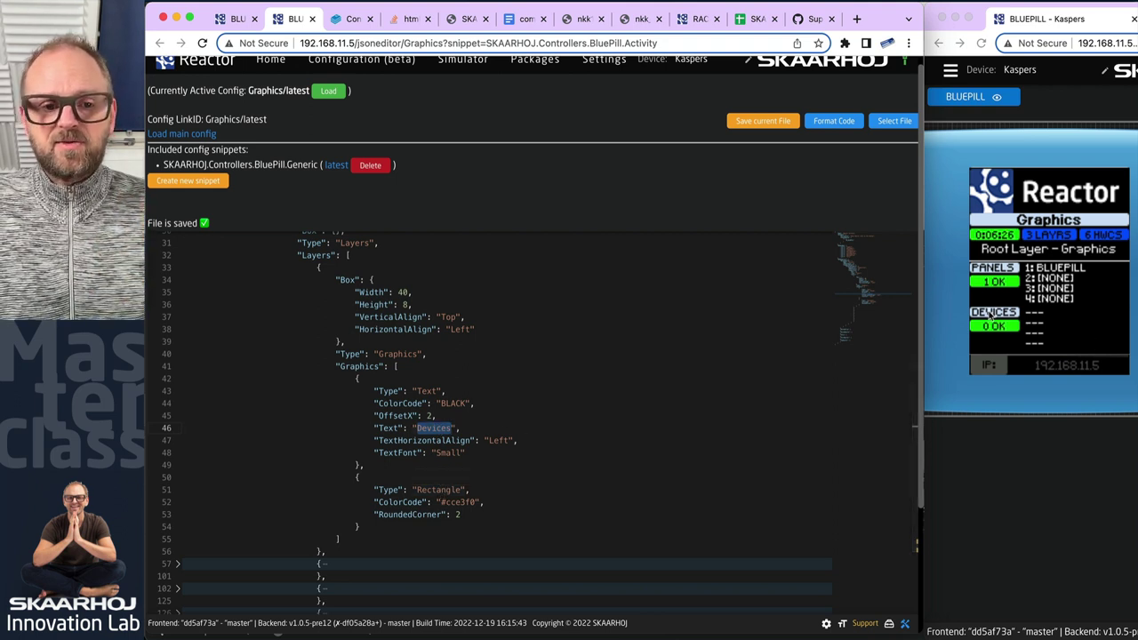
- Replace the text "Devices" in the first layer's Text element with "Hey!" and save the current file
{"action": "type", "text": "Heys"}
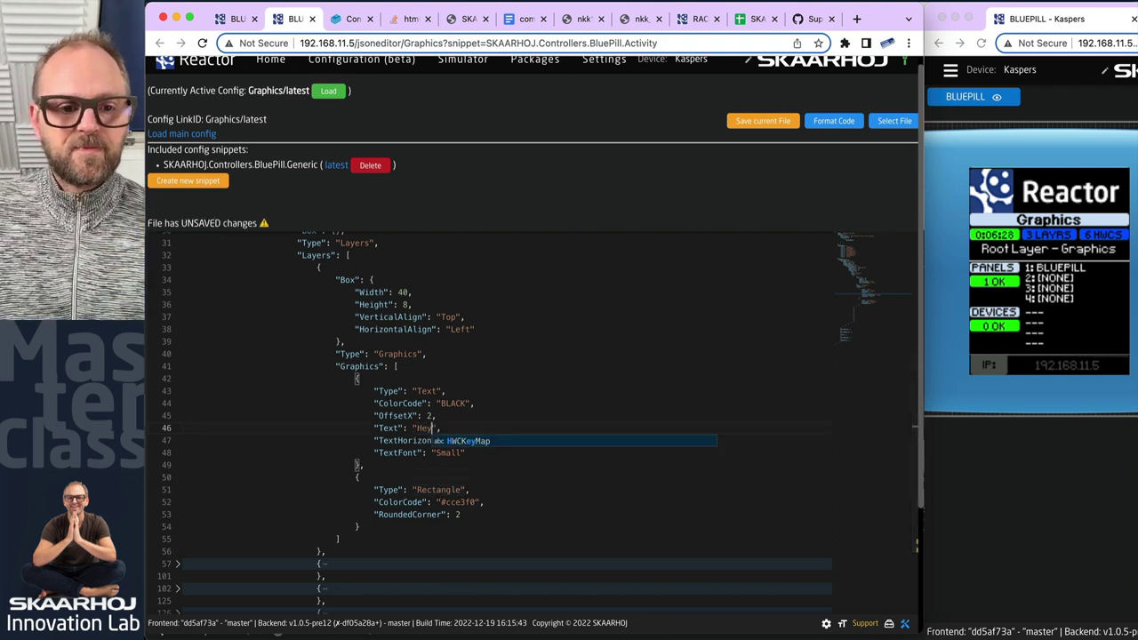
{"action": "key", "text": "BackSpace"}
{"action": "type", "text": "!"}
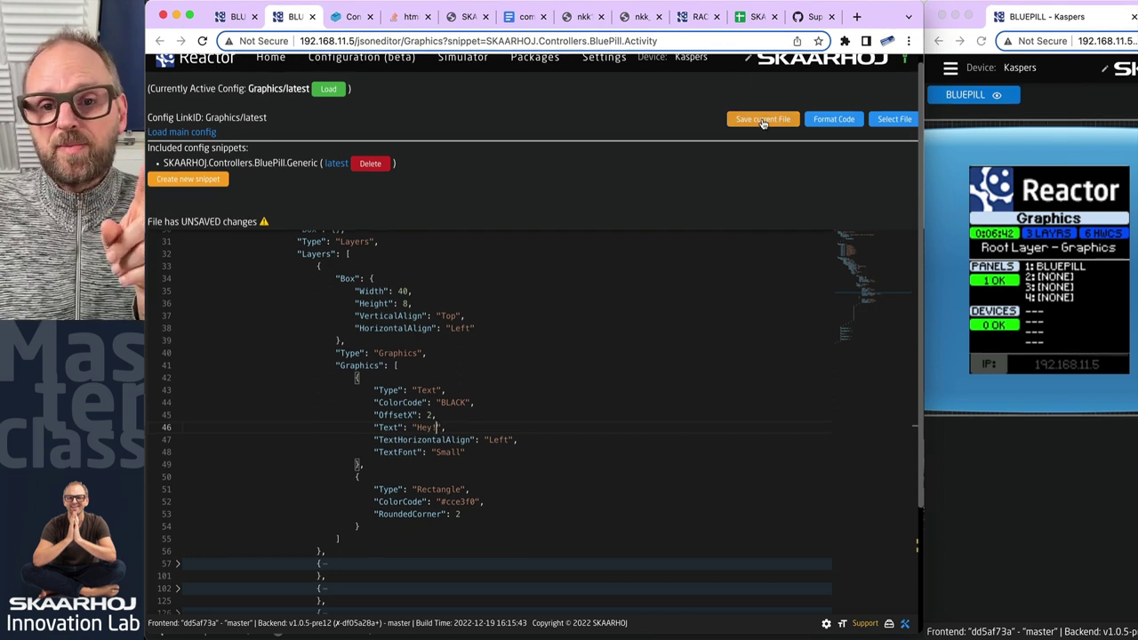
{"action": "left_click", "coordinate": [763, 120]}
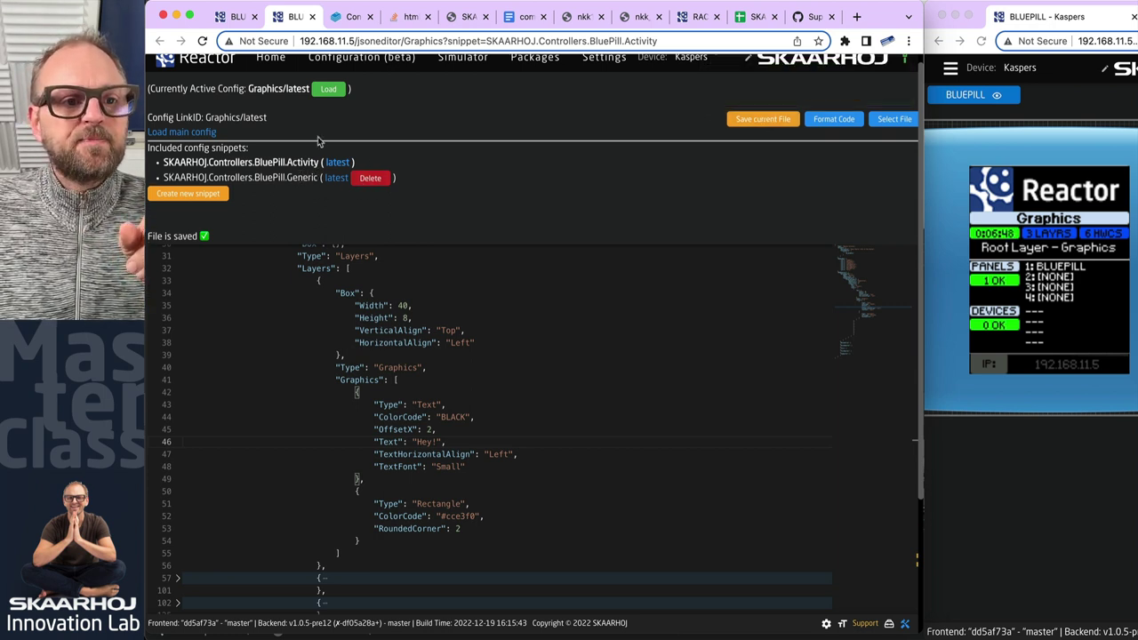
- Return to the configuration tree and expand Root Layer - Graphics and Default BLUEPILL Configuration down to the Reactor Activity layer
{"action": "scroll", "coordinate": [324, 124], "scroll_direction": "up", "scroll_amount": 1}
{"action": "left_click", "coordinate": [339, 70]}
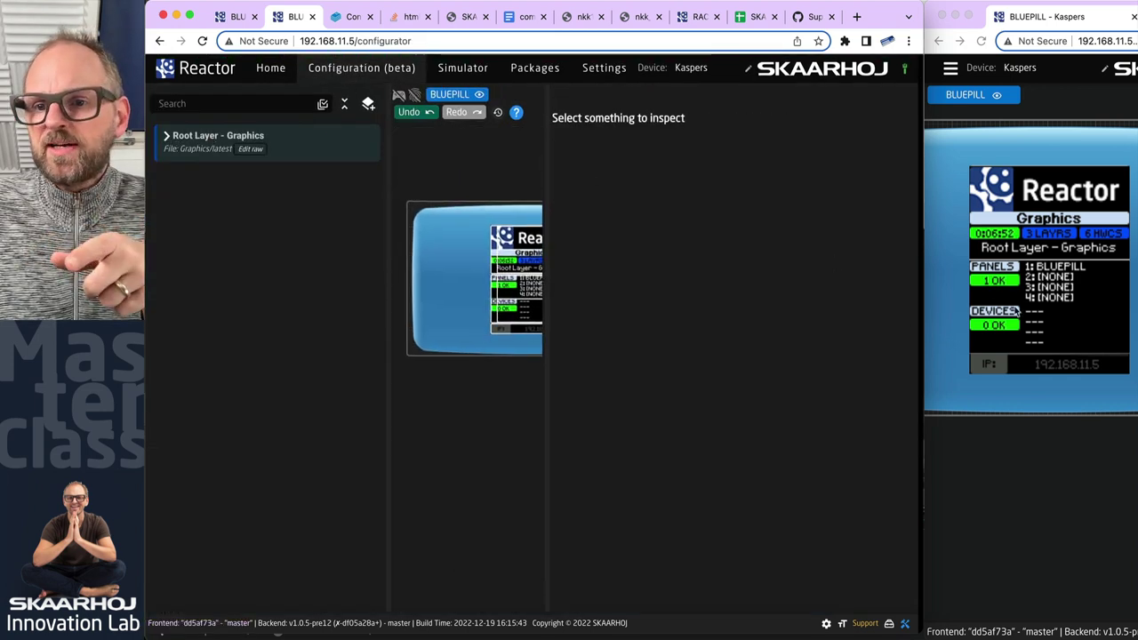
{"action": "left_click", "coordinate": [180, 135]}
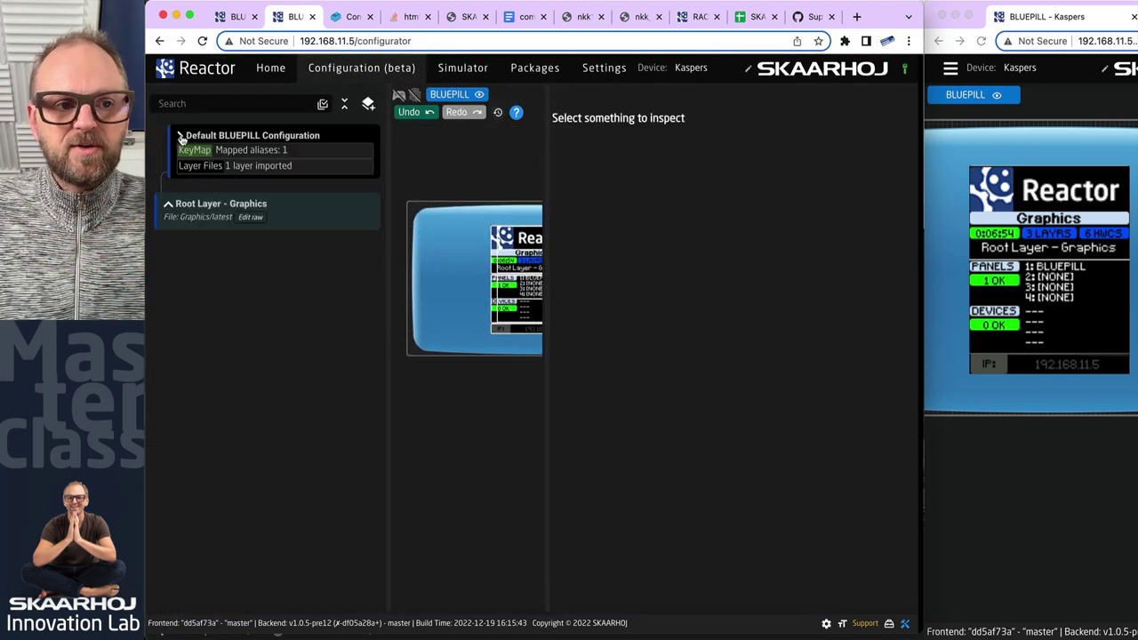
{"action": "left_click", "coordinate": [180, 137]}
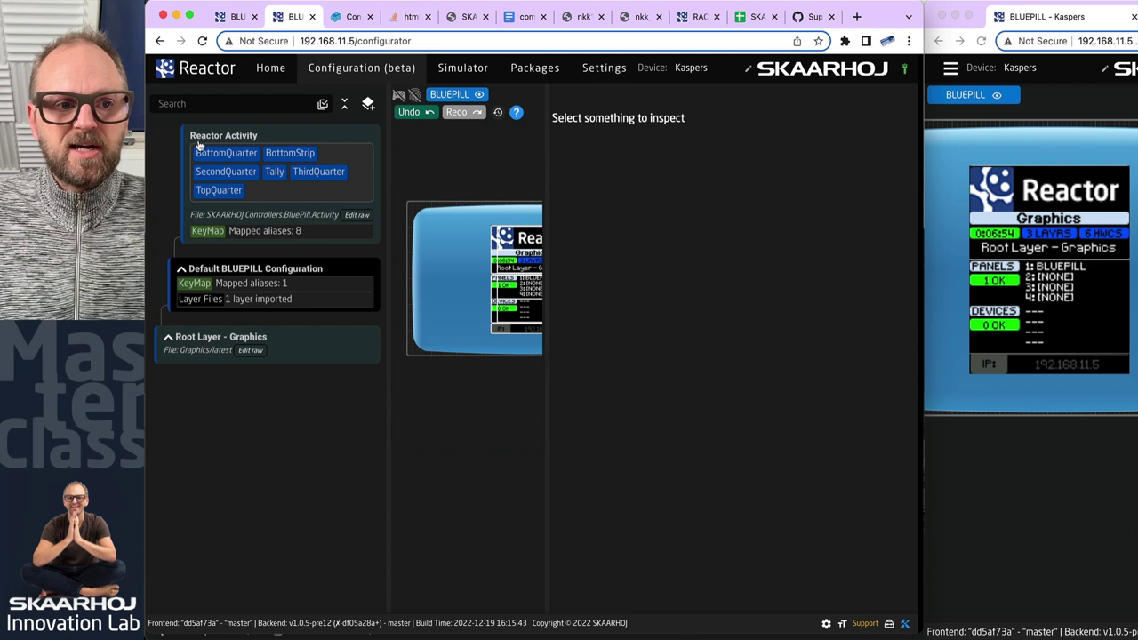
- Delete the Tally behavior from the Reactor Activity layer and open that layer in the inspector
{"action": "left_click", "coordinate": [274, 174]}
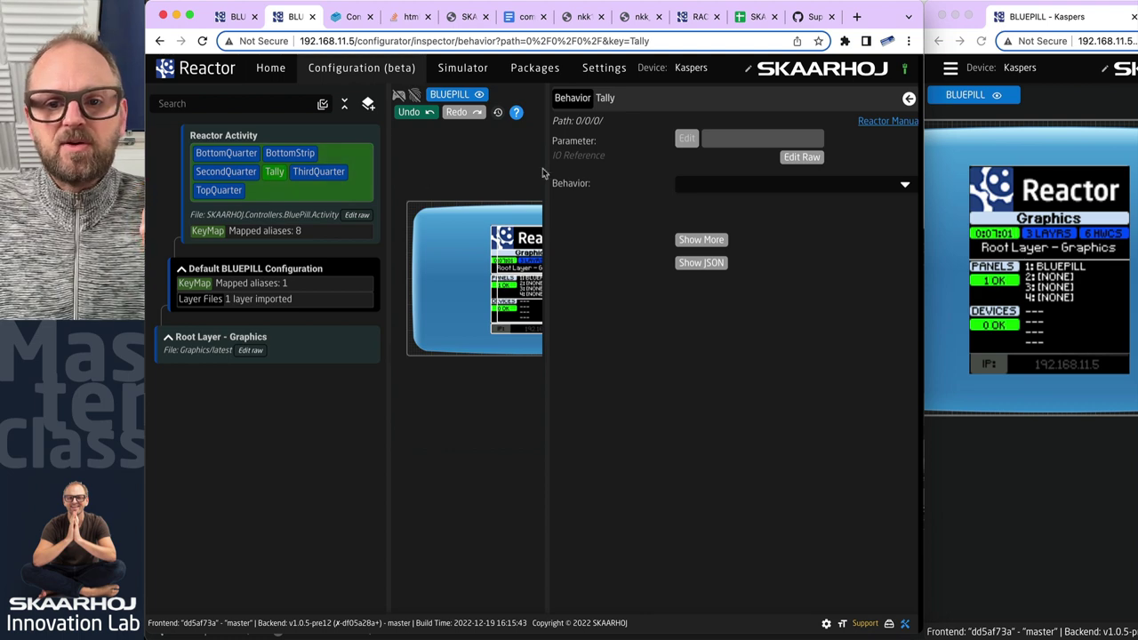
{"action": "right_click", "coordinate": [272, 174]}
{"action": "left_click", "coordinate": [299, 259]}
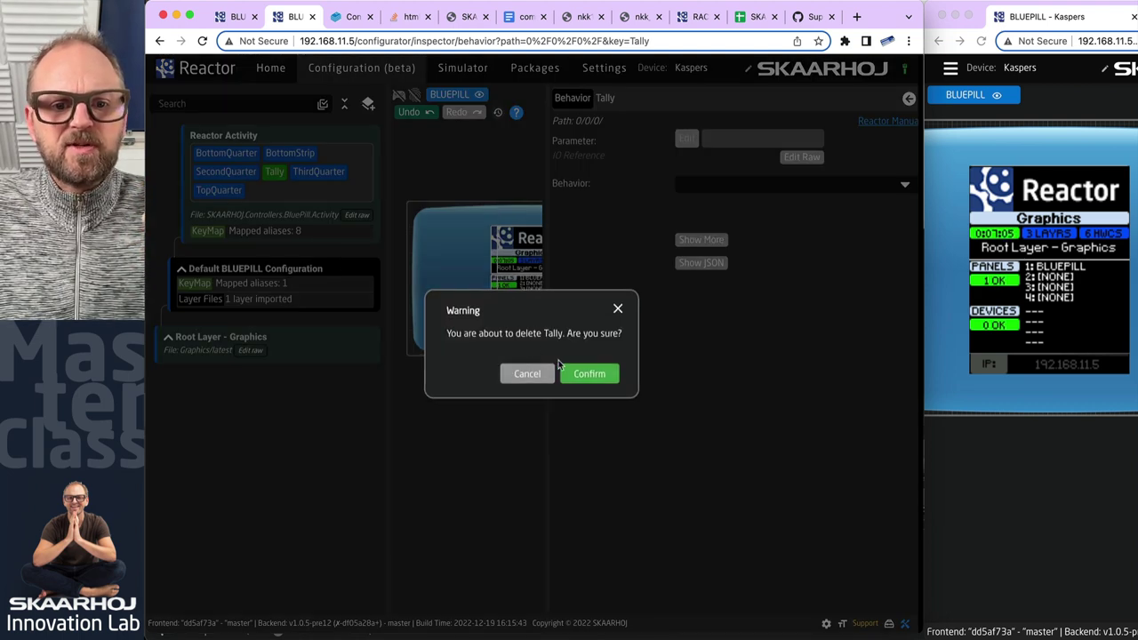
{"action": "left_click", "coordinate": [587, 373]}
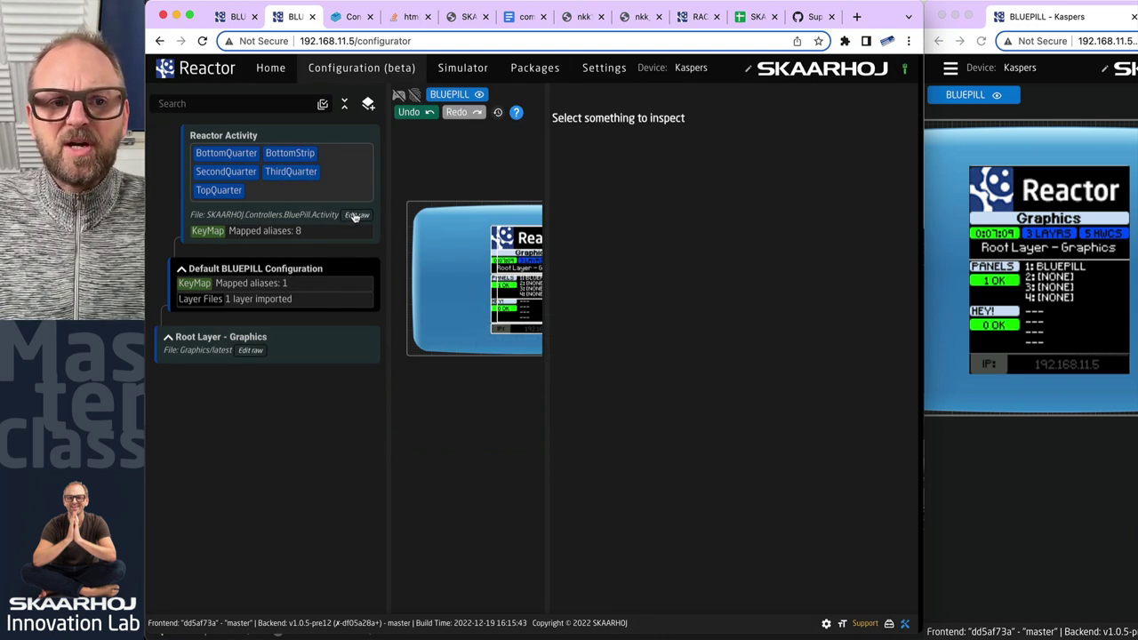
{"action": "left_click", "coordinate": [316, 217]}
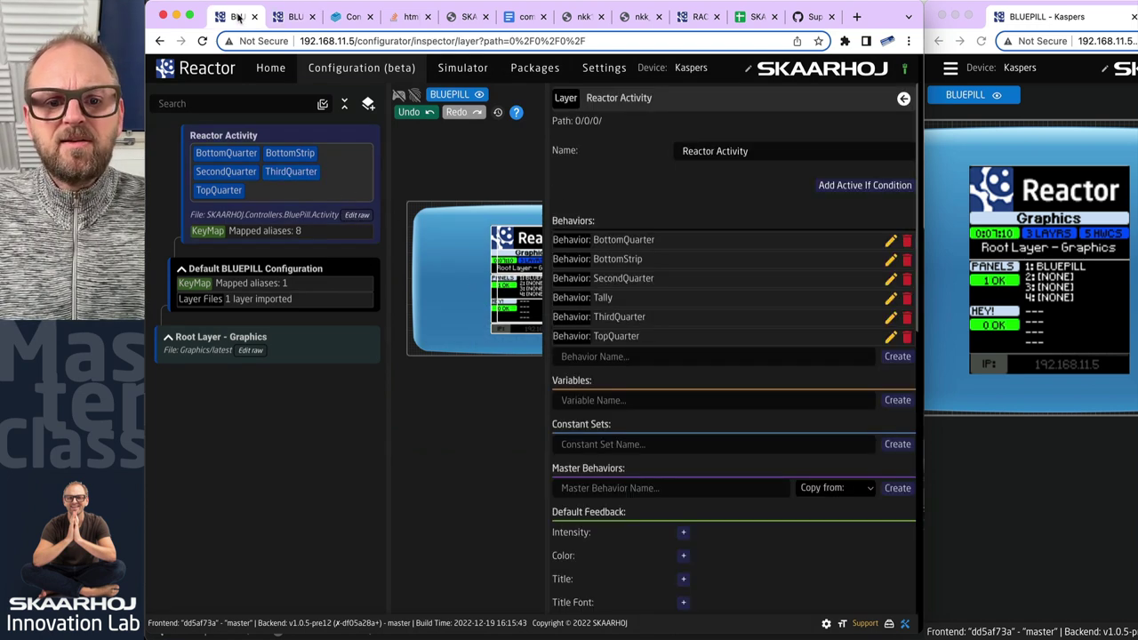
- Open the raw JSON of the Reactor Activity layer and locate its HWCBehaviors section
{"action": "left_click", "coordinate": [356, 215]}
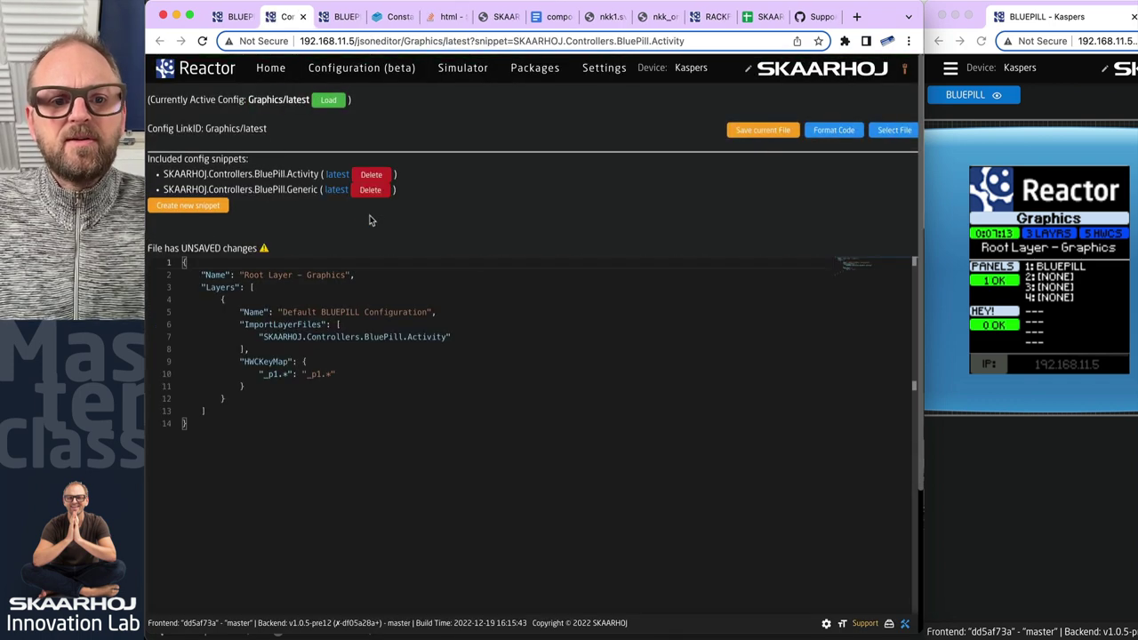
{"action": "scroll", "coordinate": [445, 400], "scroll_direction": "down", "scroll_amount": 4}
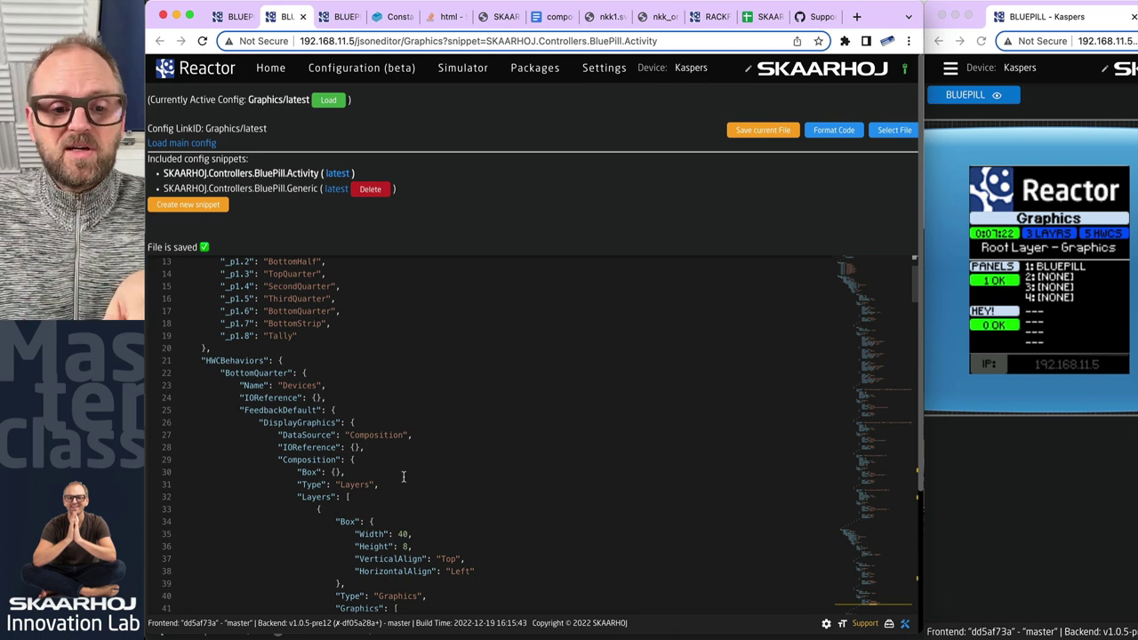
{"action": "scroll", "coordinate": [402, 478], "scroll_direction": "down", "scroll_amount": 10}
{"action": "scroll", "coordinate": [349, 475], "scroll_direction": "up", "scroll_amount": 15}
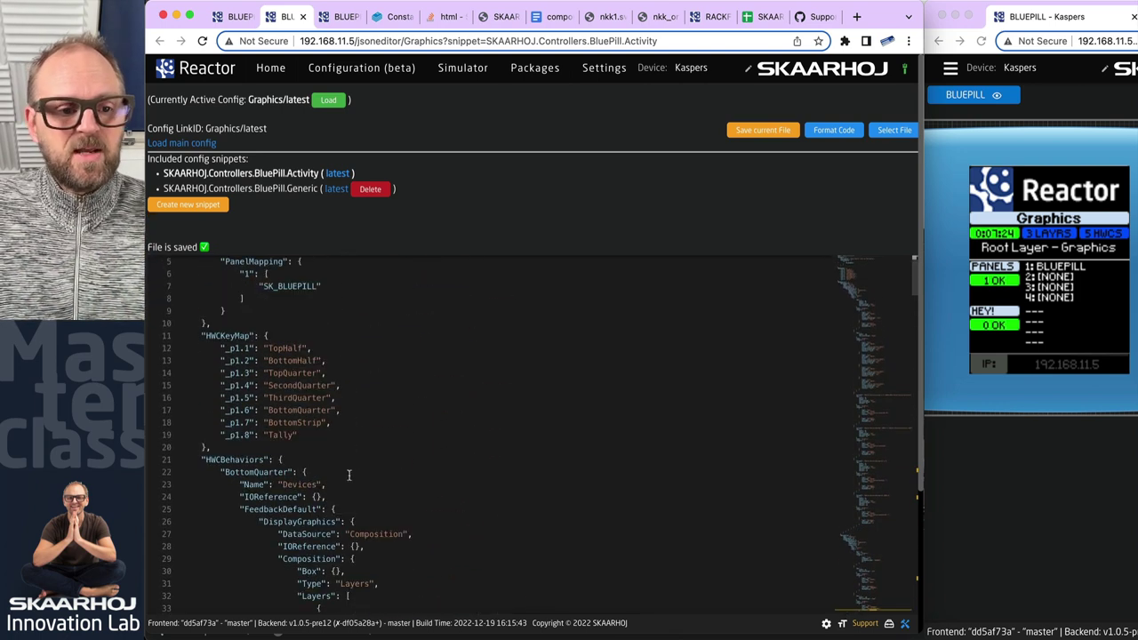
- Fold all behaviors under HWCBehaviors so only their names are listed
{"action": "left_click", "coordinate": [177, 473], "text": "shift"}
{"action": "left_click", "coordinate": [178, 473], "text": "shift"}
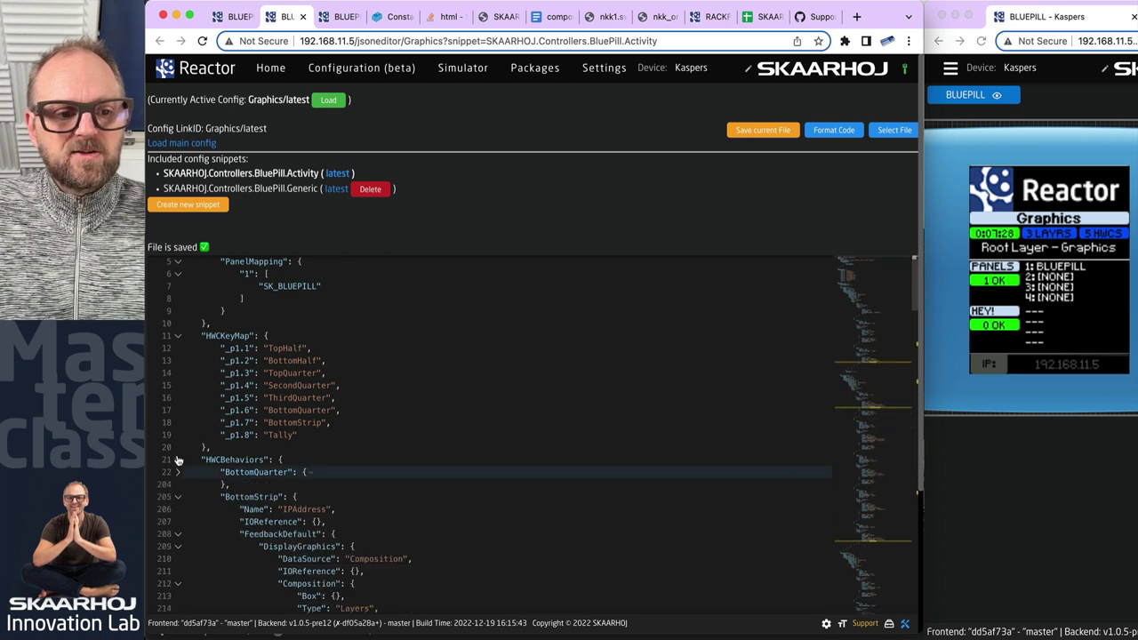
{"action": "left_click", "coordinate": [178, 473], "text": "alt"}
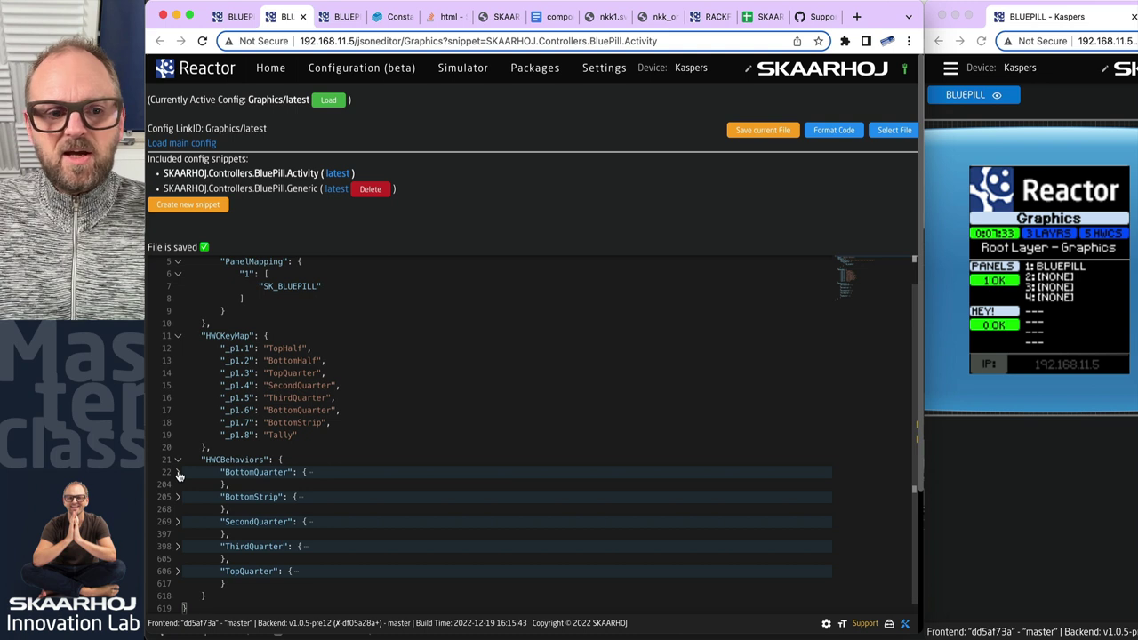
- Expand the BottomQuarter behavior through DisplayGraphics, Composition and Layers down to the first layer's Box
{"action": "left_click", "coordinate": [177, 473]}
{"action": "left_click", "coordinate": [178, 510]}
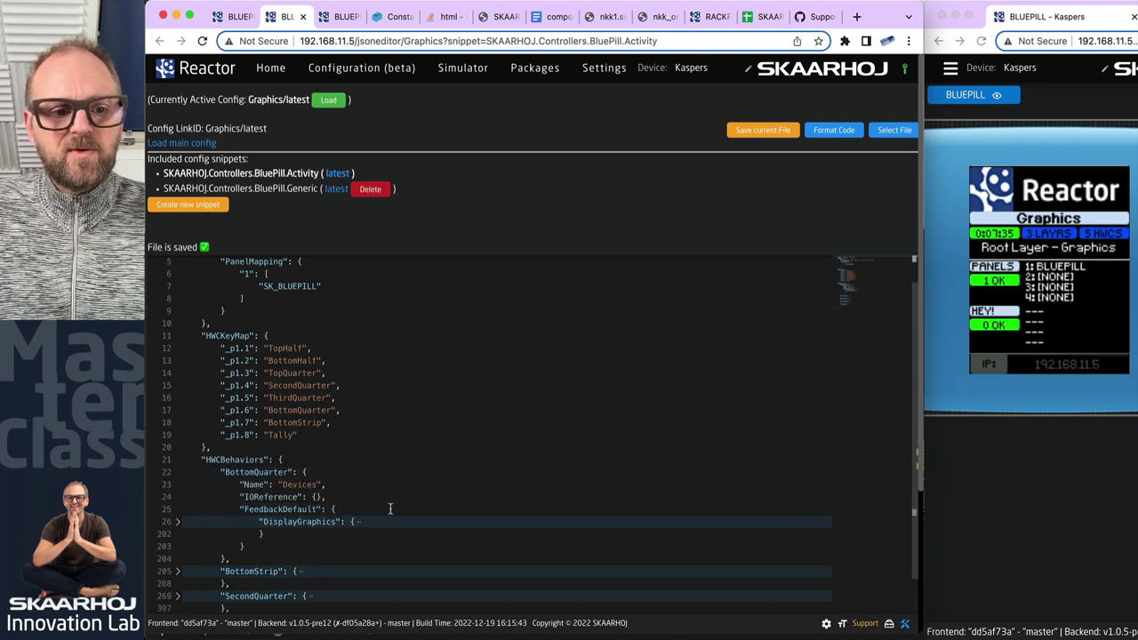
{"action": "scroll", "coordinate": [382, 505], "scroll_direction": "down", "scroll_amount": 4}
{"action": "left_click", "coordinate": [177, 359]}
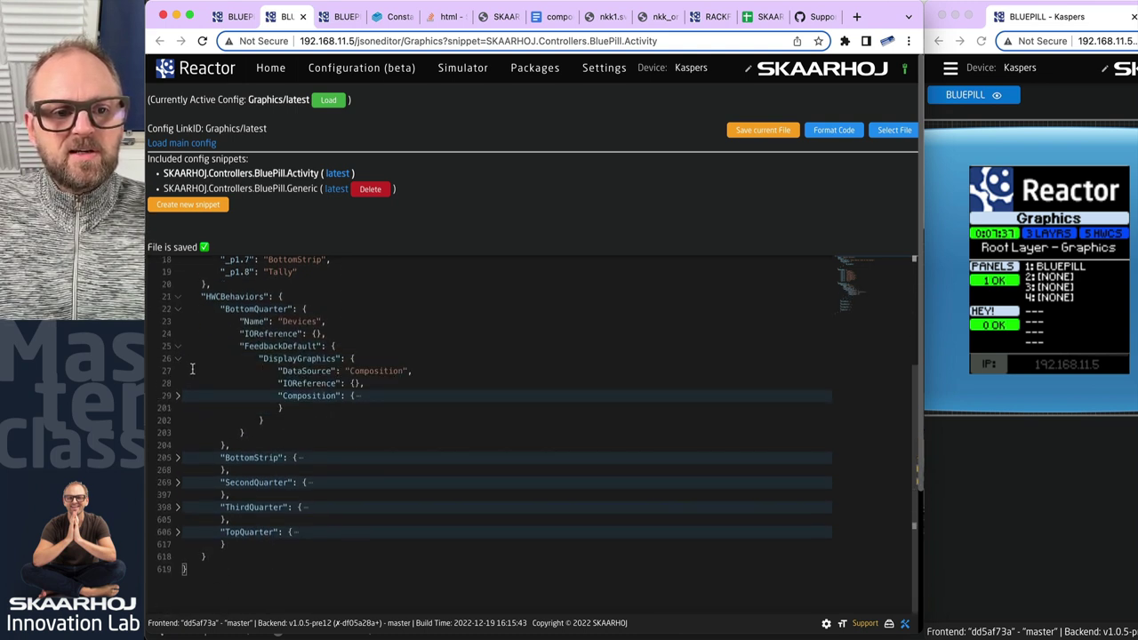
{"action": "left_click", "coordinate": [178, 395]}
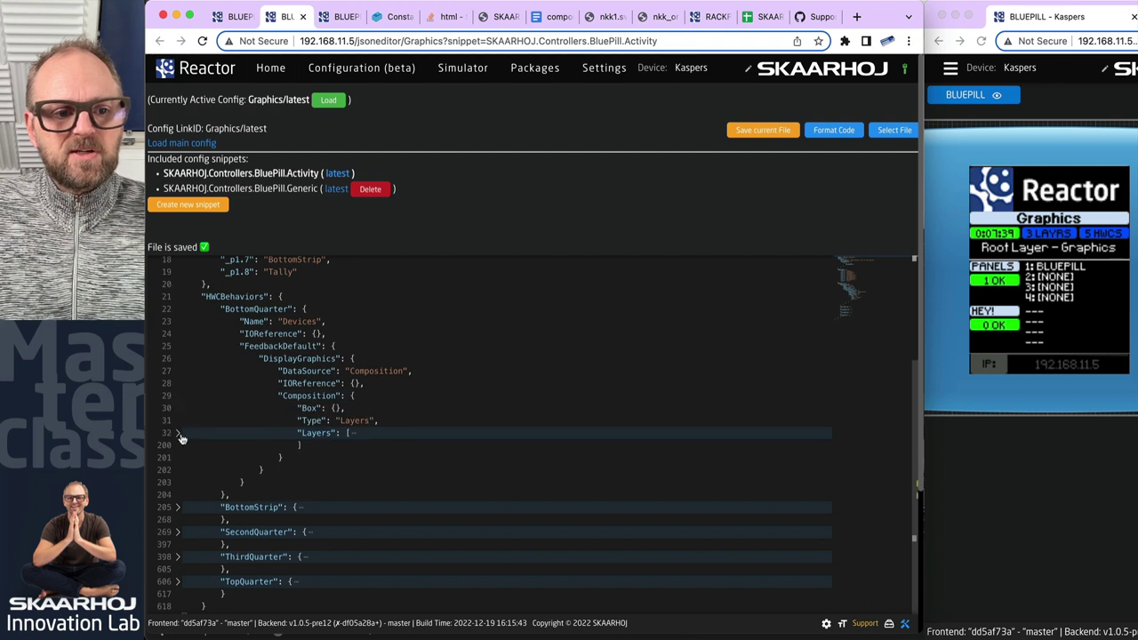
{"action": "left_click", "coordinate": [178, 434]}
{"action": "left_click", "coordinate": [178, 445]}
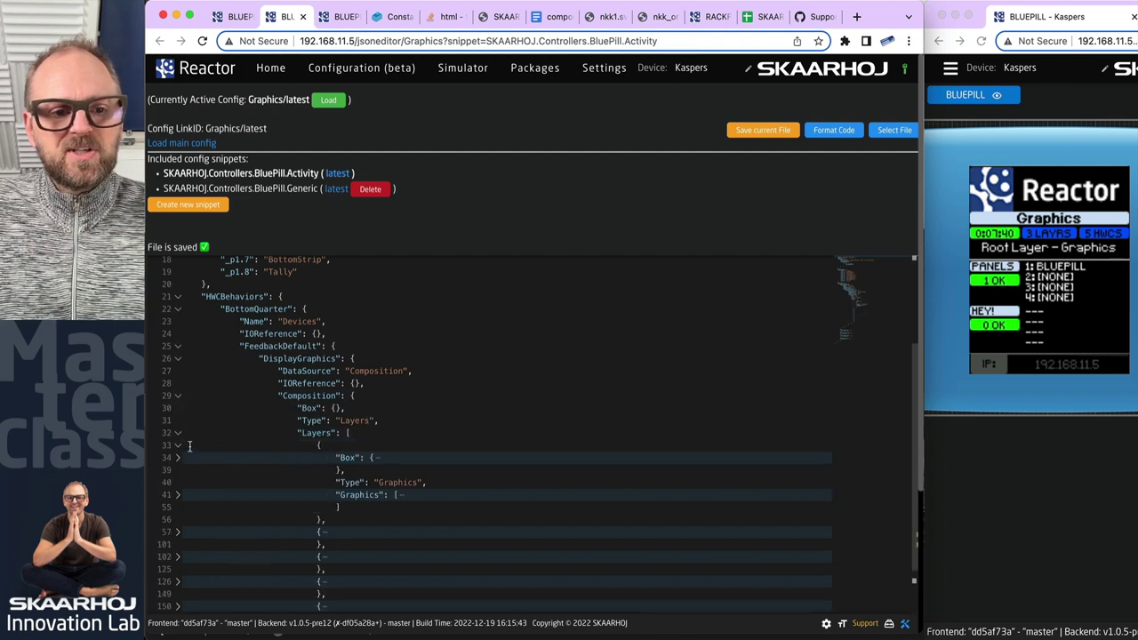
{"action": "left_click", "coordinate": [177, 458]}
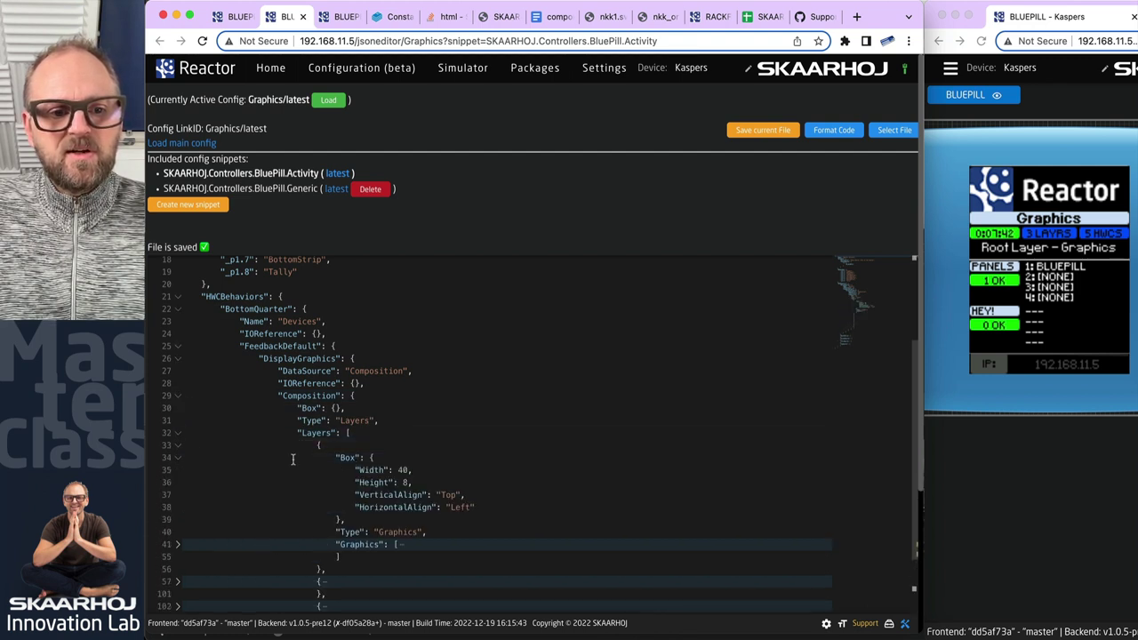
- Set the Width of the first layer's Box to 60 and save the current file
{"action": "left_click", "coordinate": [402, 470]}
{"action": "double_click", "coordinate": [403, 471]}
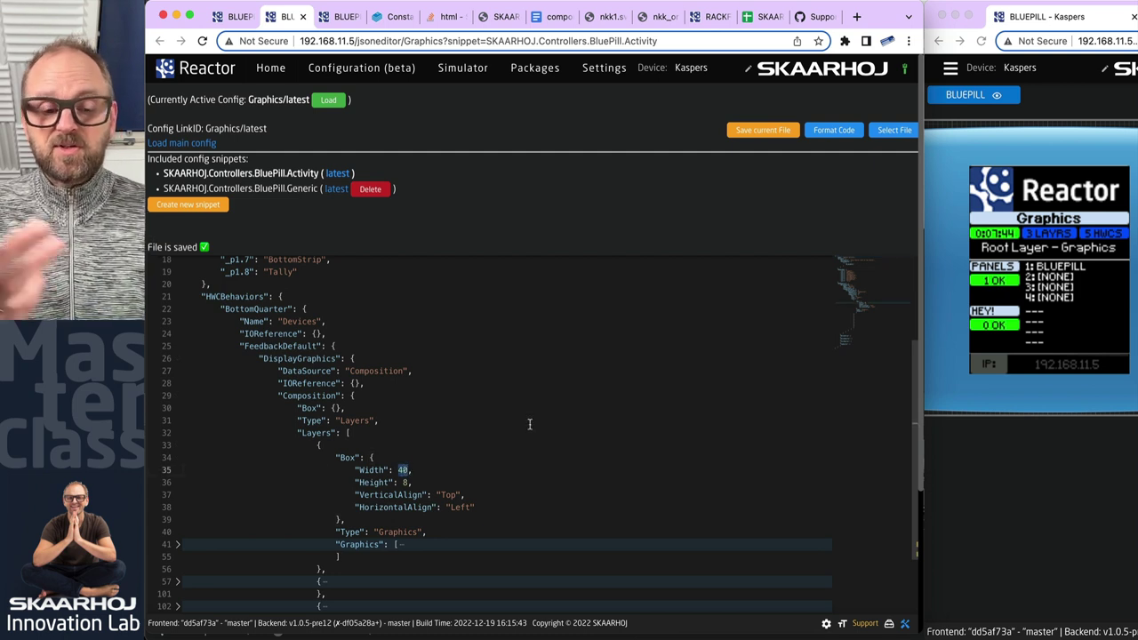
{"action": "type", "text": "60"}
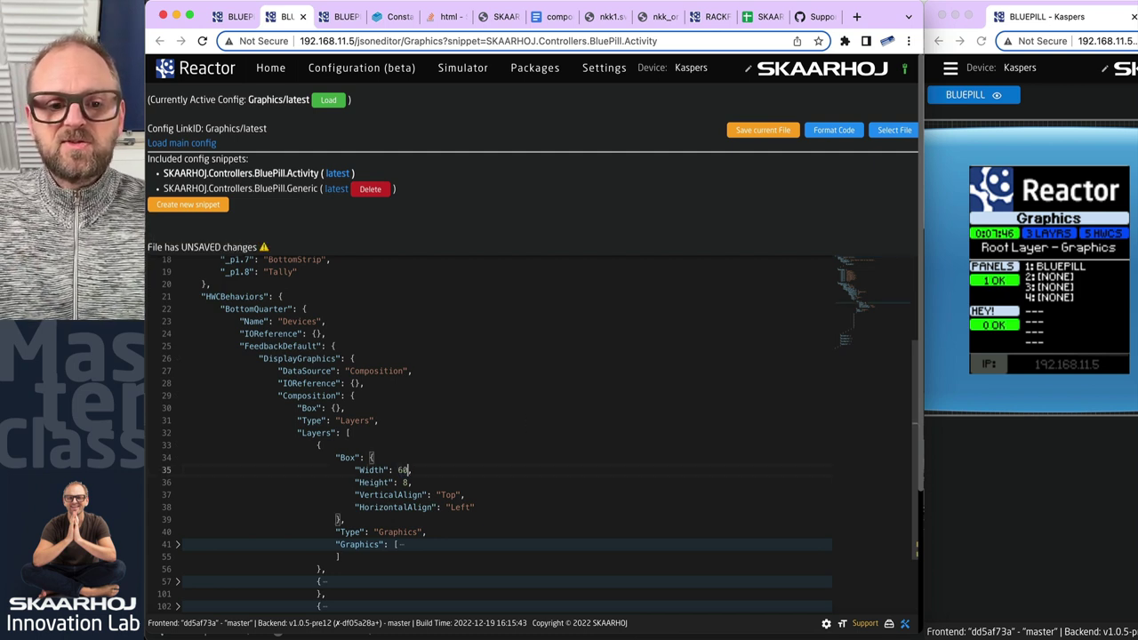
{"action": "left_click", "coordinate": [746, 130]}
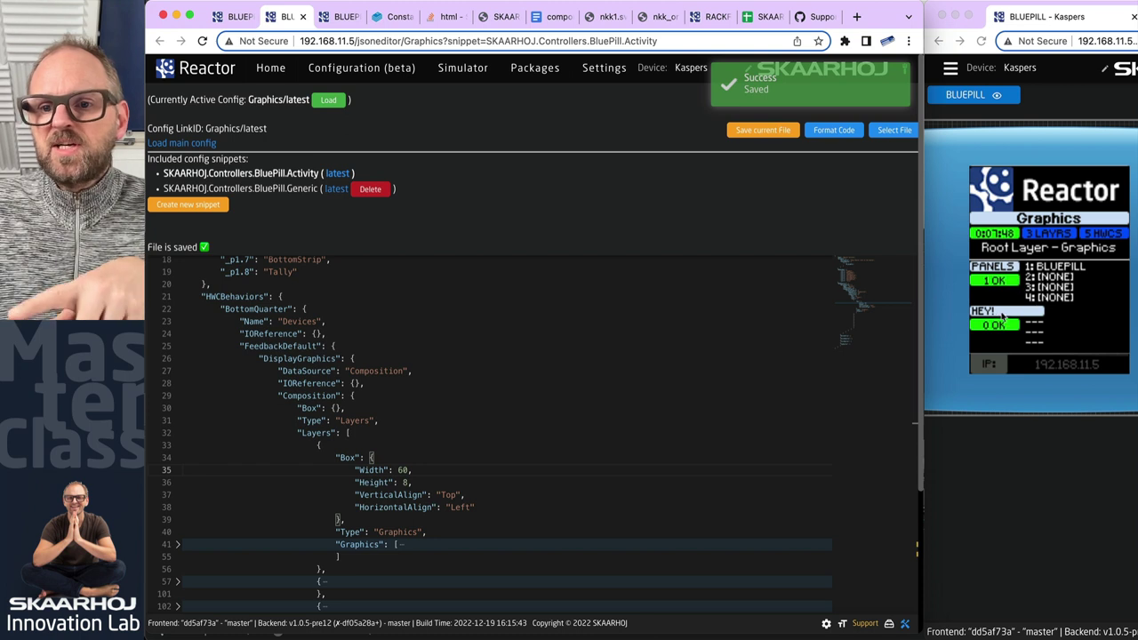
- Replace the VerticalAlign value of the first layer's Box with the suggested option "Center"
{"action": "mouse_move", "coordinate": [399, 496]}
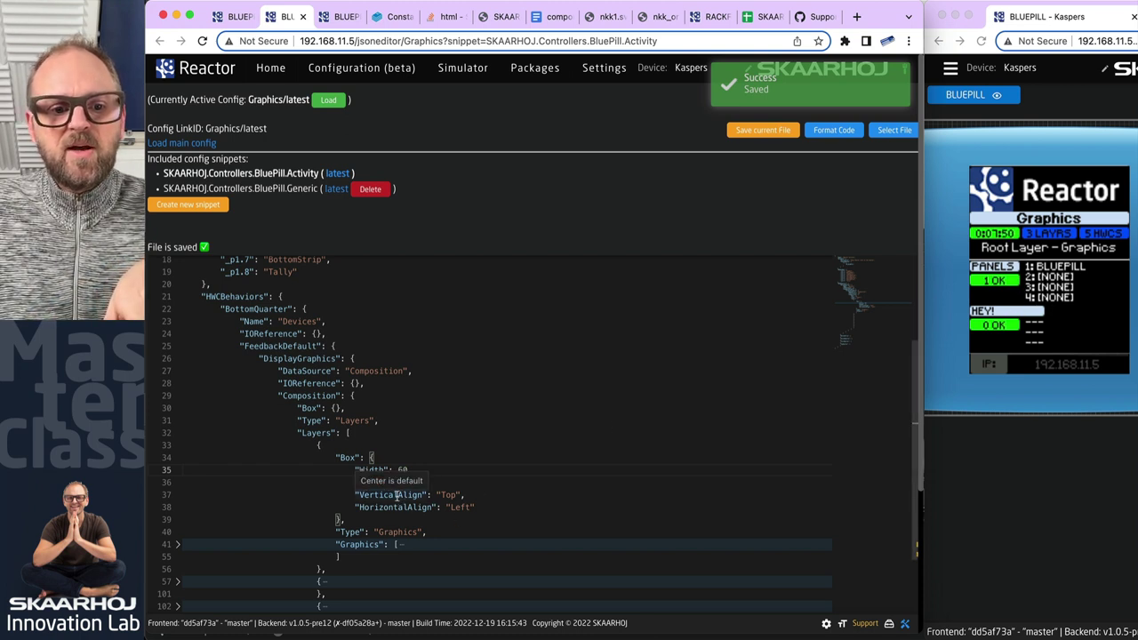
{"action": "double_click", "coordinate": [447, 494]}
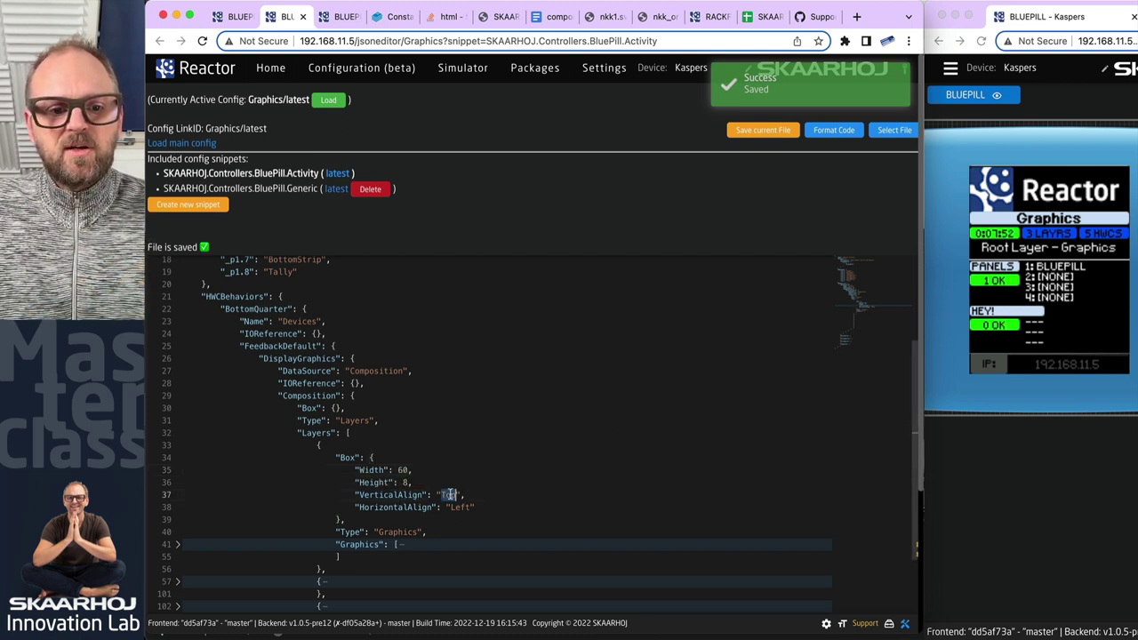
{"action": "key", "text": "BackSpace"}
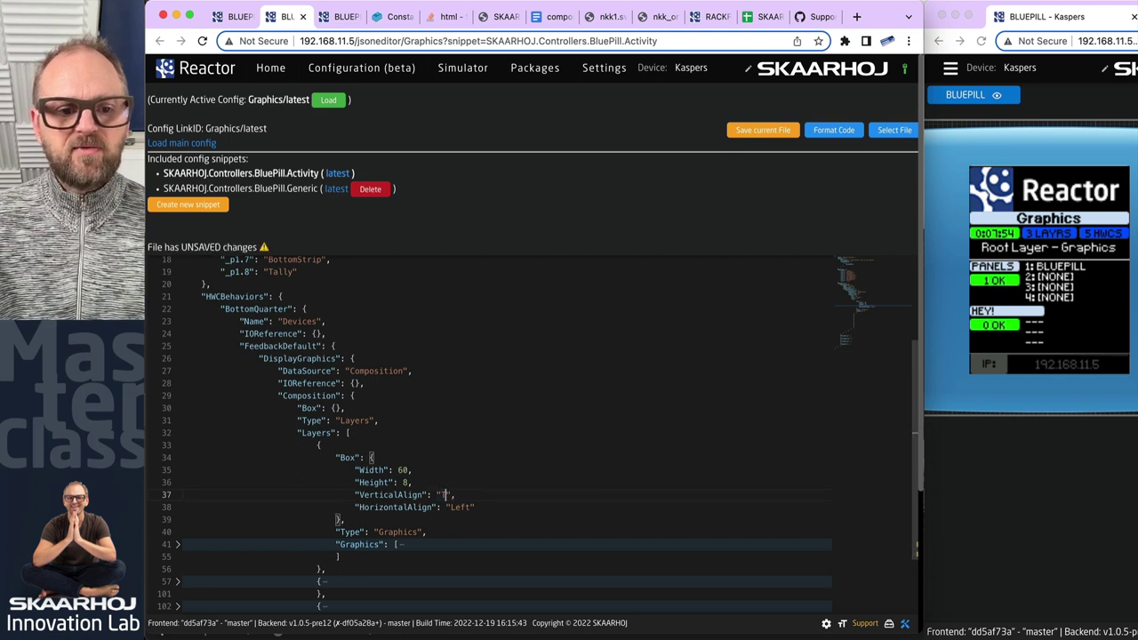
{"action": "key", "text": "BackSpace"}
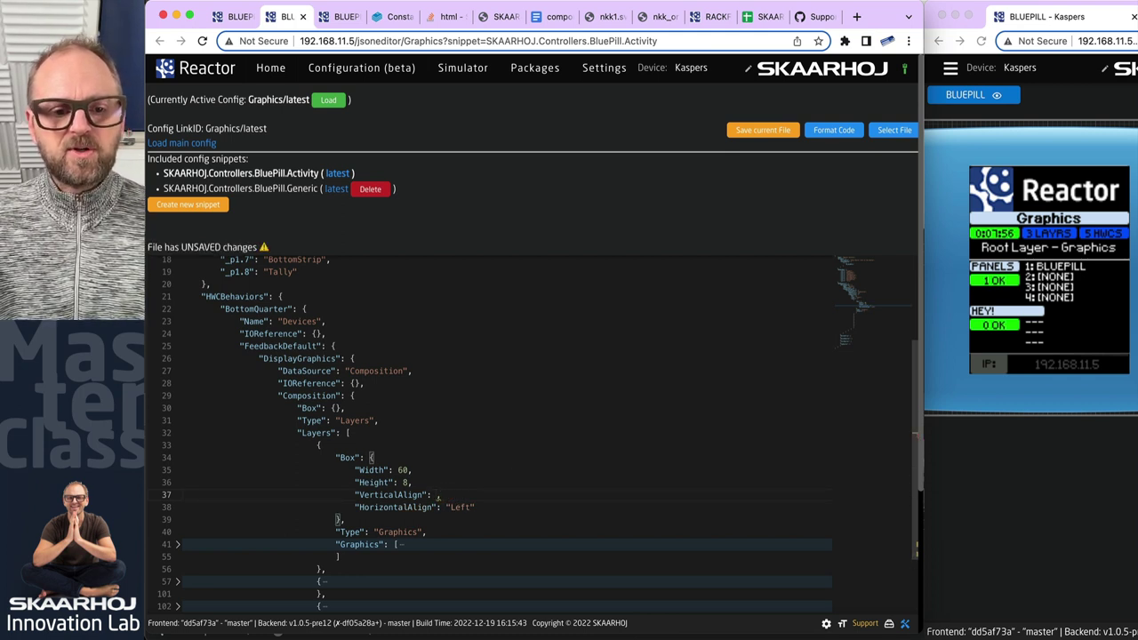
{"action": "key", "text": "ctrl+space"}
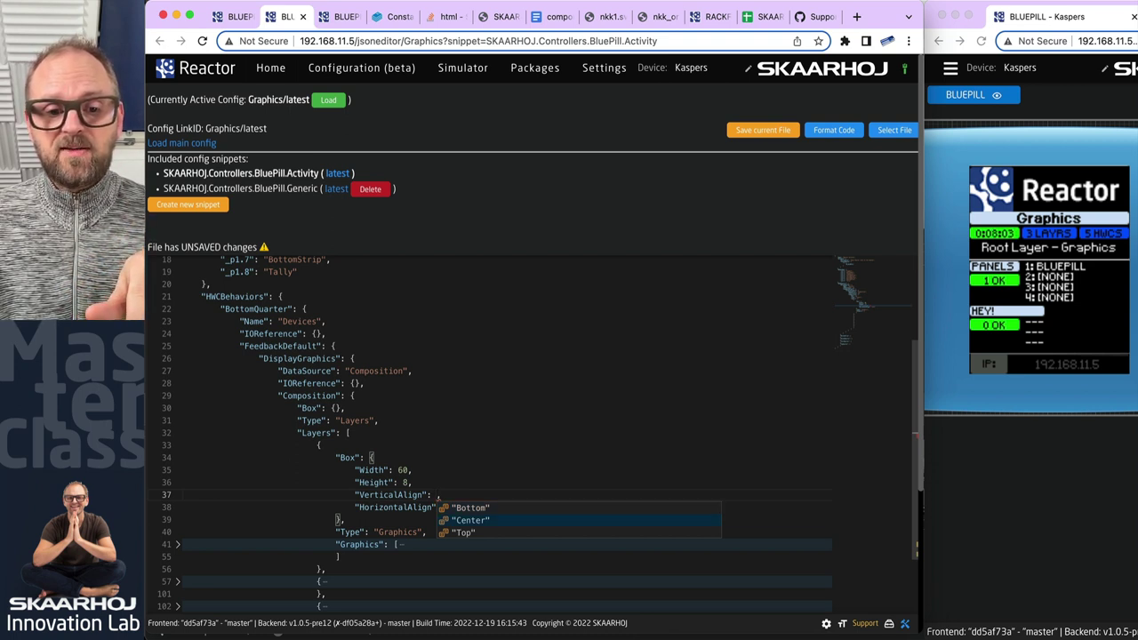
{"action": "key", "text": "Return"}
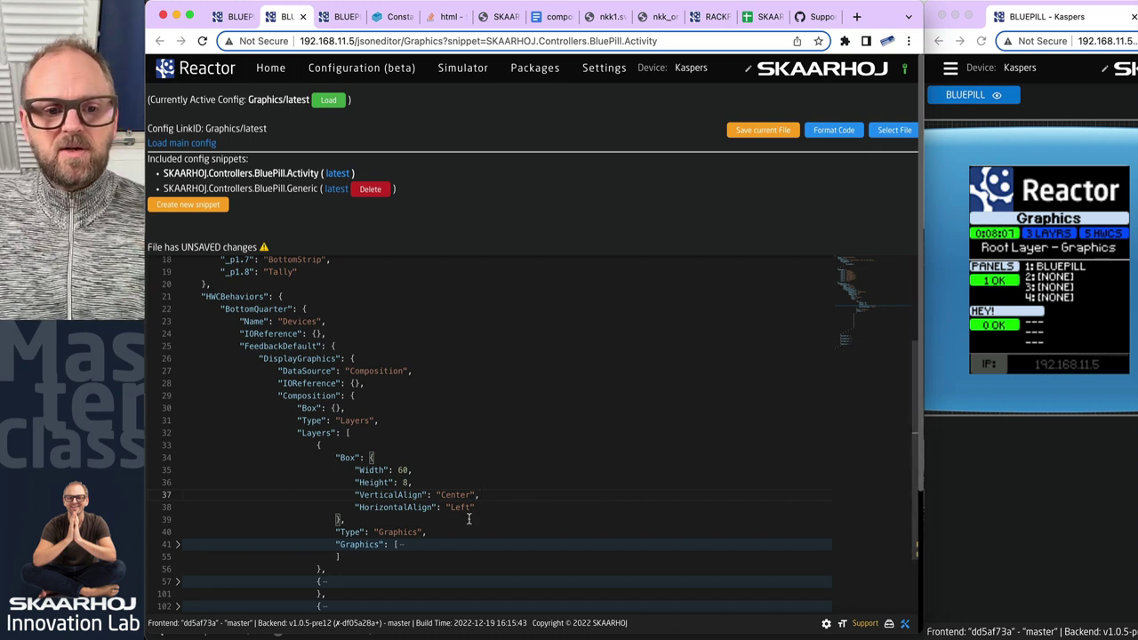
{"action": "double_click", "coordinate": [458, 494]}
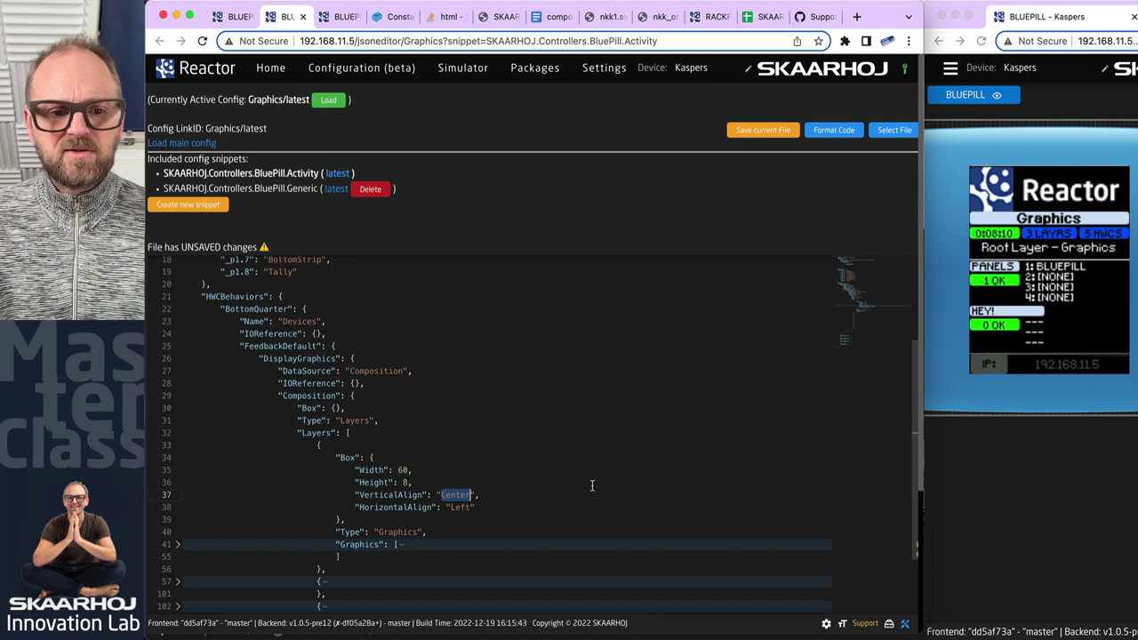
{"action": "key", "text": "Right"}
{"action": "key", "text": "Right"}
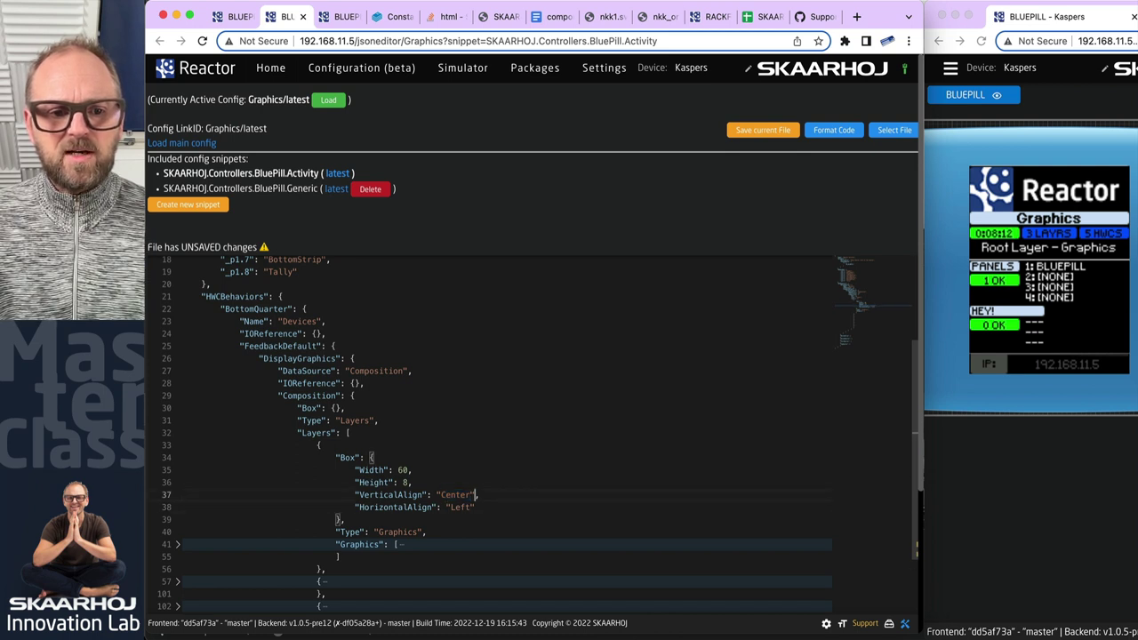
{"action": "key", "text": "shift+Left"}
{"action": "key", "text": "shift+Left"}
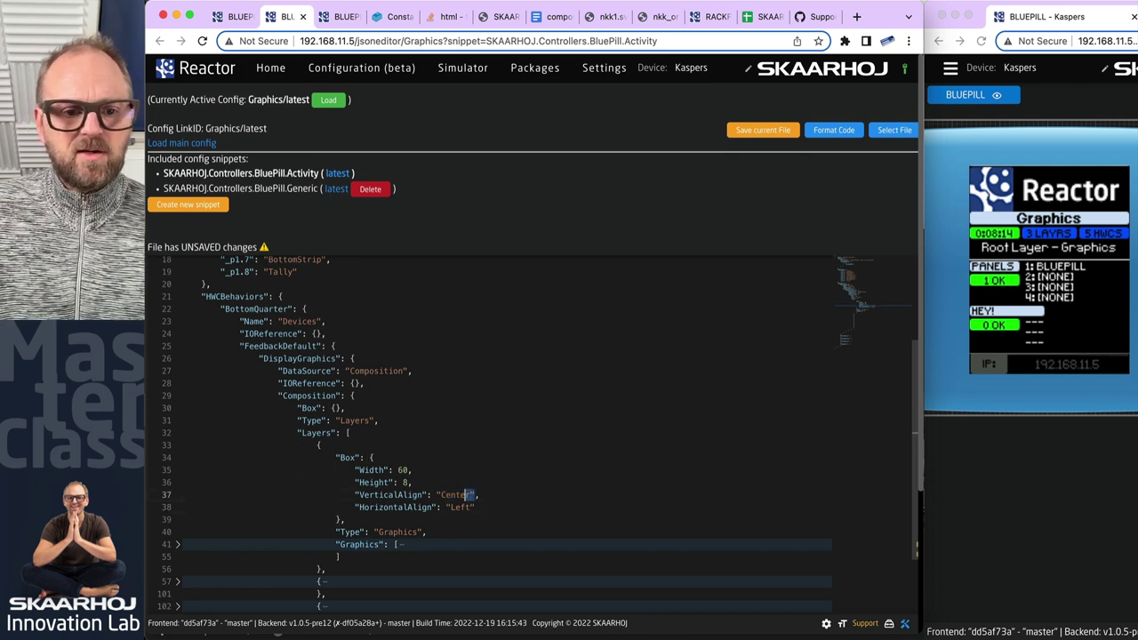
- Replace the HorizontalAlign value of the first layer's Box with the suggested option "Right" and save the current file
{"action": "left_click", "coordinate": [496, 512]}
{"action": "key", "text": "BackSpace"}
{"action": "key", "text": "BackSpace"}
{"action": "key", "text": "BackSpace"}
{"action": "key", "text": "BackSpace"}
{"action": "key", "text": "BackSpace"}
{"action": "key", "text": "BackSpace"}
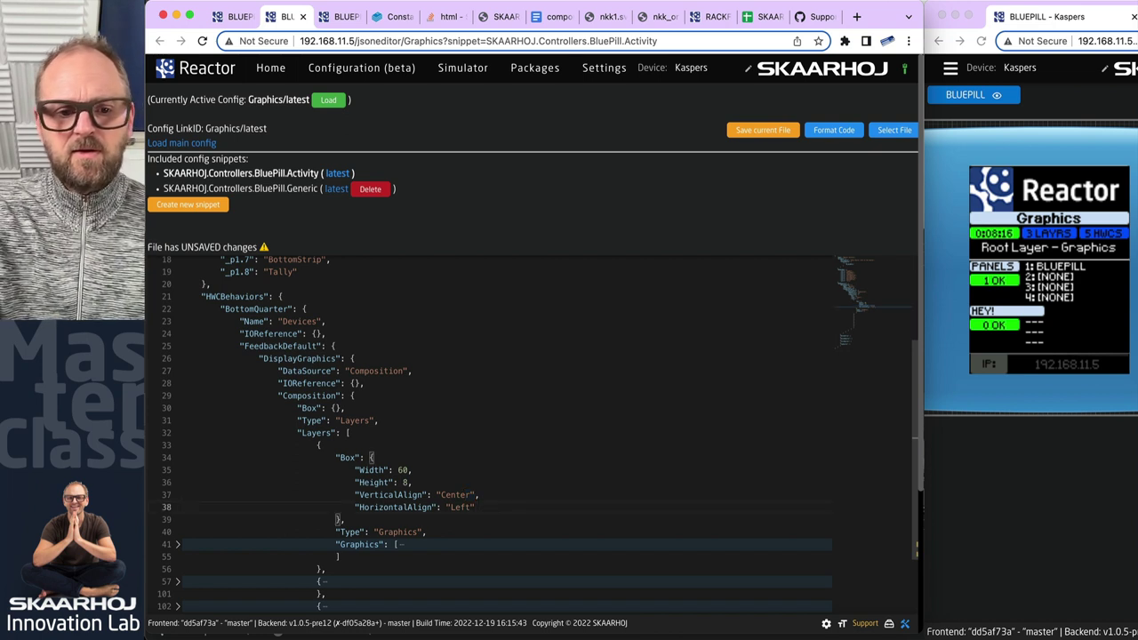
{"action": "key", "text": "ctrl+space"}
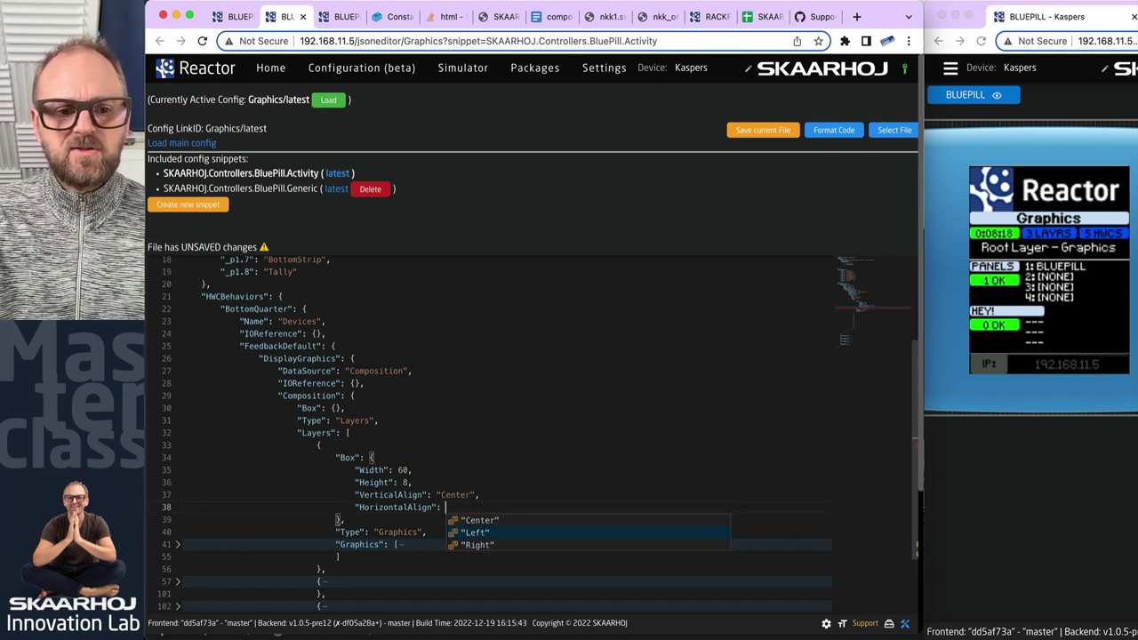
{"action": "key", "text": "Return"}
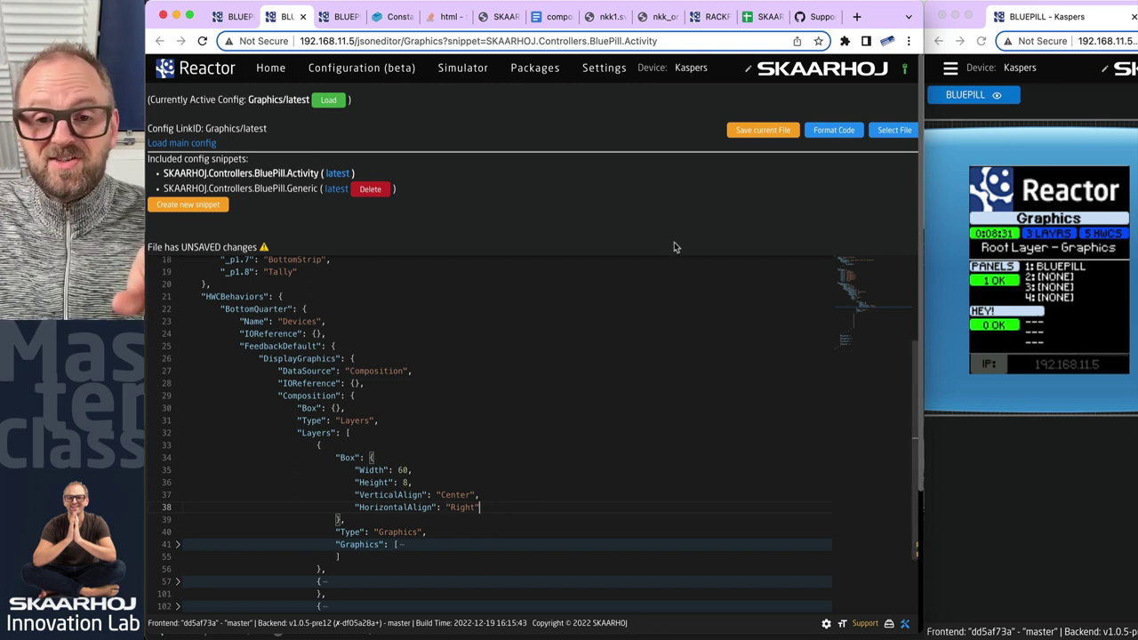
{"action": "left_click", "coordinate": [758, 133]}
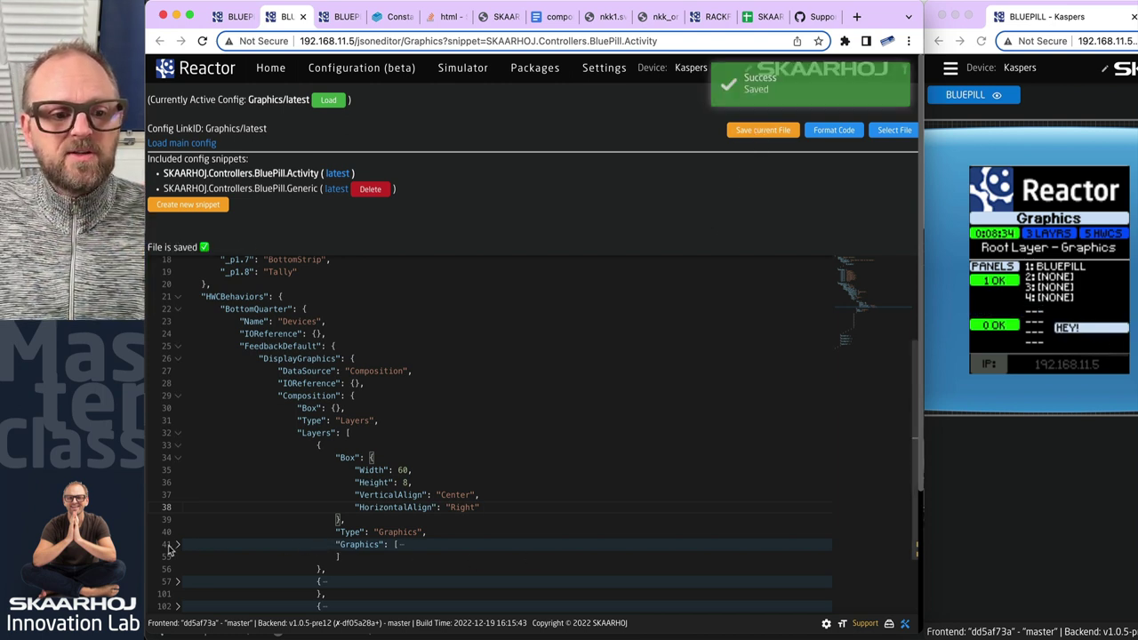
- Expand the first layer's Graphics array together with its Text and Rectangle elements
{"action": "scroll", "coordinate": [404, 529], "scroll_direction": "down", "scroll_amount": 3}
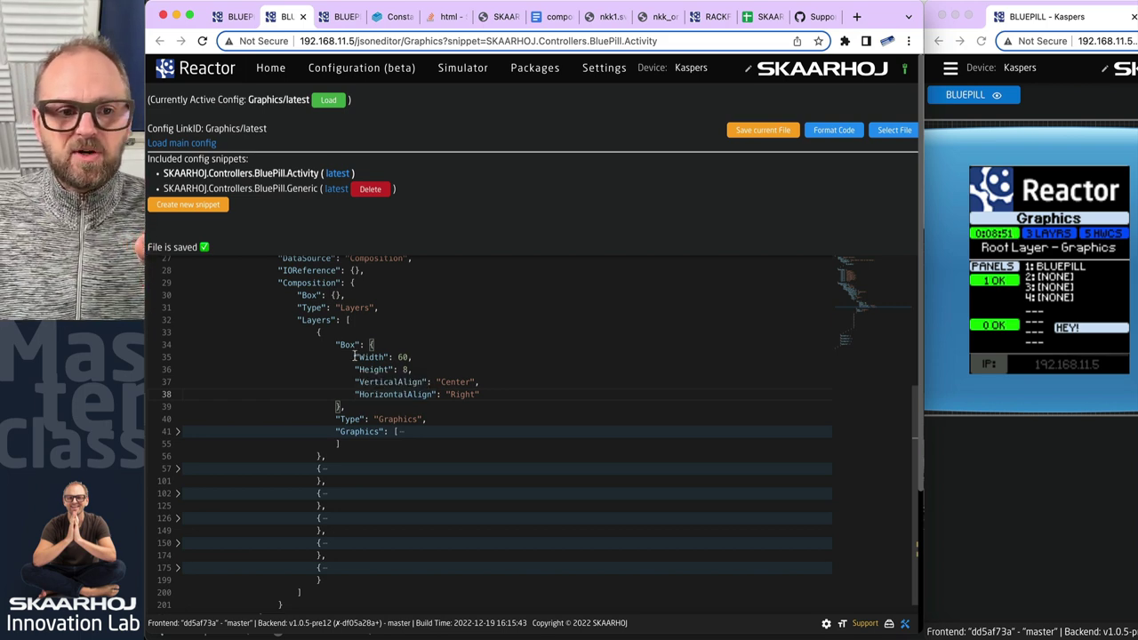
{"action": "left_click_drag", "start_coordinate": [355, 356], "coordinate": [412, 369]}
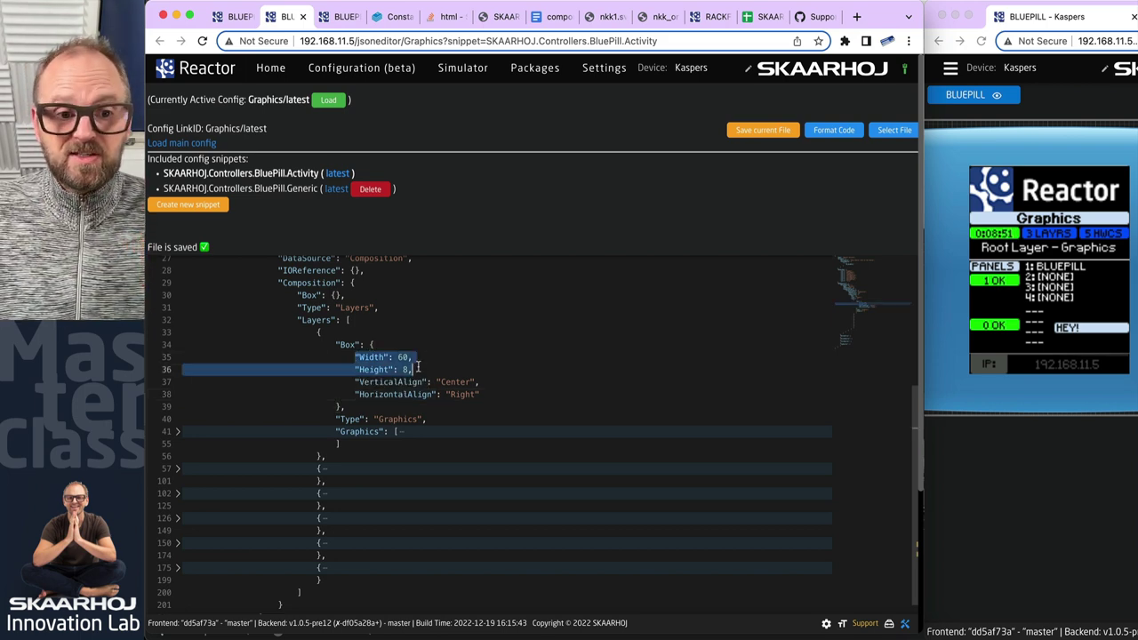
{"action": "left_click", "coordinate": [177, 432]}
{"action": "left_click", "coordinate": [177, 443]}
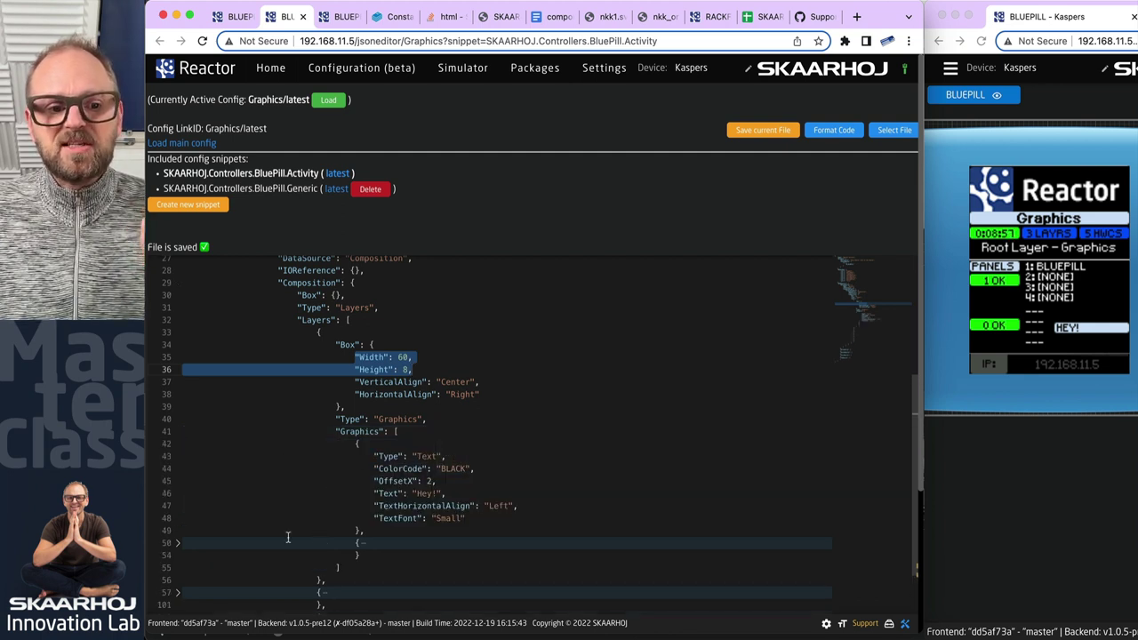
{"action": "left_click", "coordinate": [177, 542]}
{"action": "scroll", "coordinate": [394, 511], "scroll_direction": "down", "scroll_amount": 2}
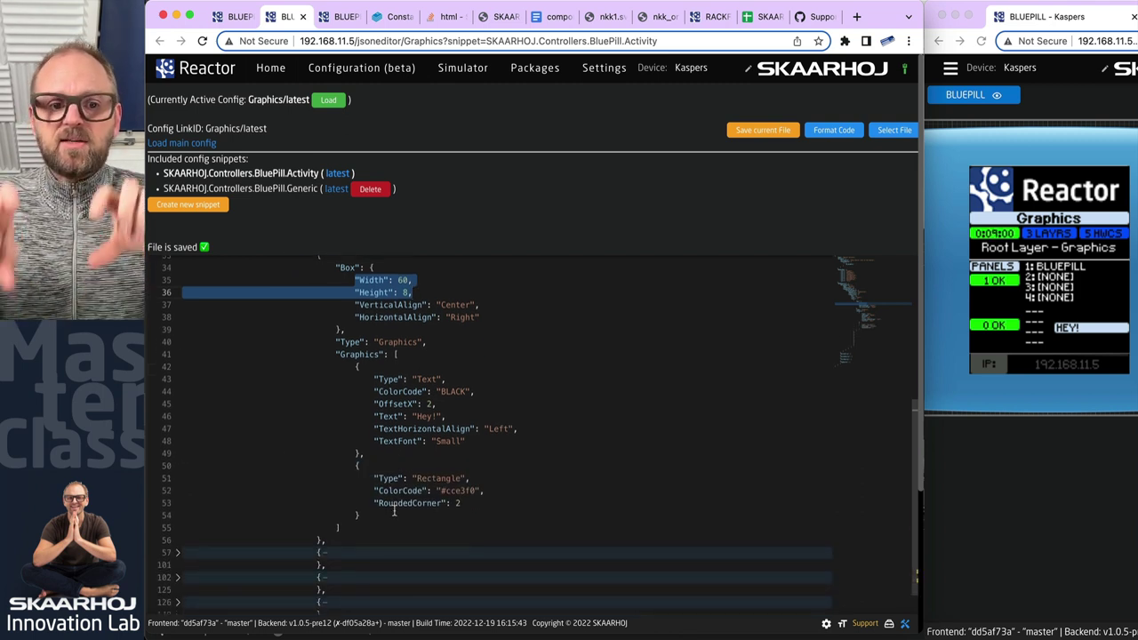
- Set the ColorCode of the "Hey!" Text element to "BLUE" and save the current file
{"action": "double_click", "coordinate": [453, 392]}
{"action": "type", "text": "BLUE"}
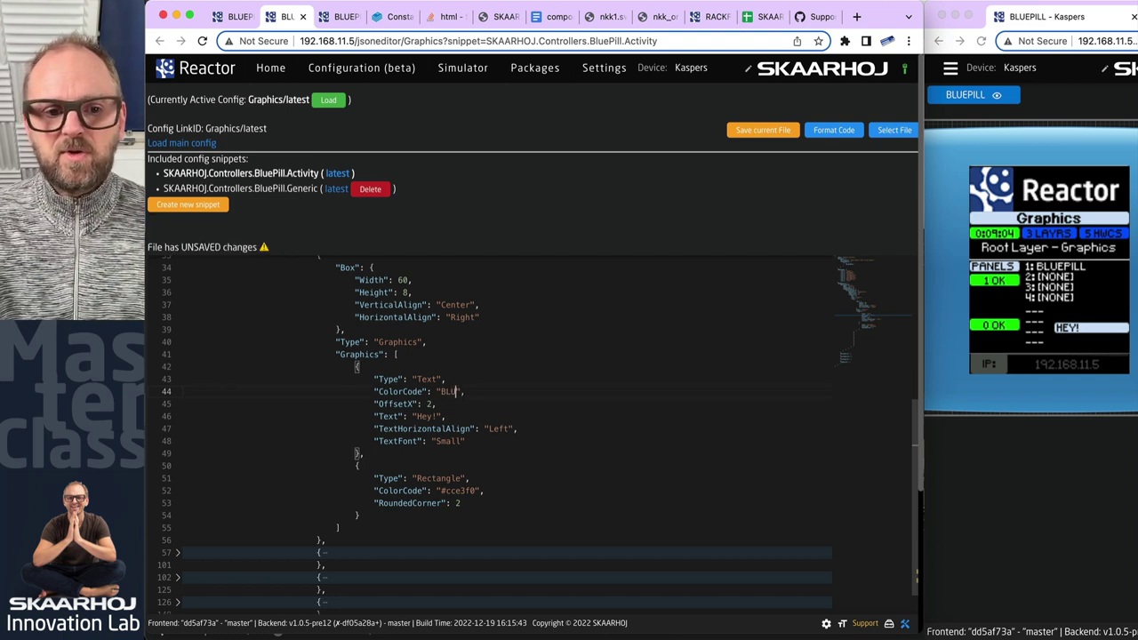
{"action": "left_click", "coordinate": [762, 130]}
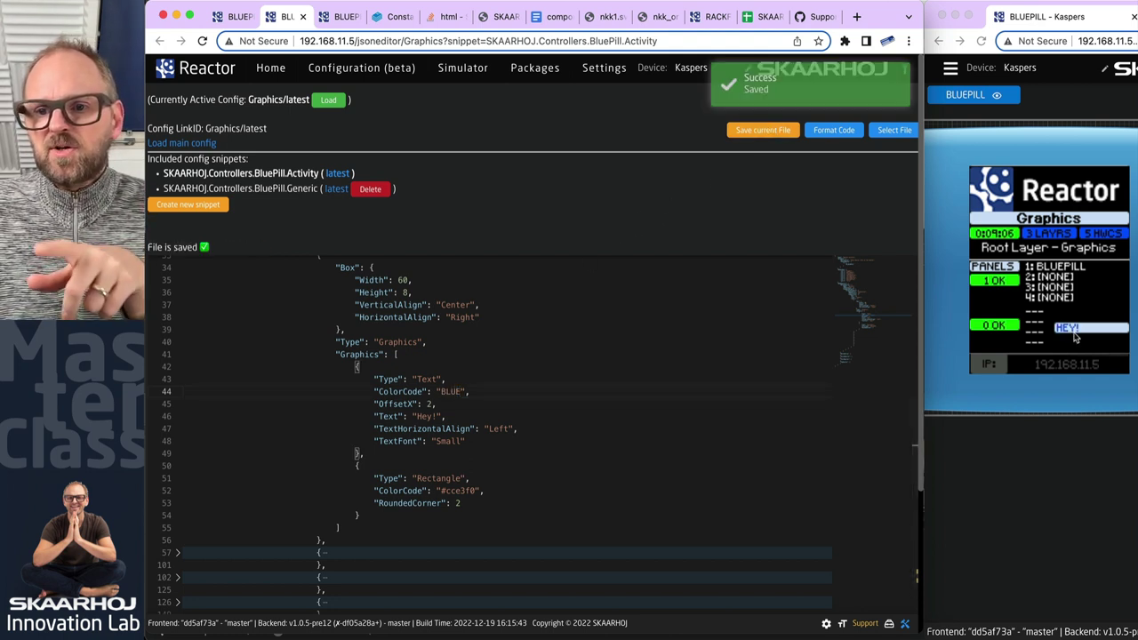
- Set the OffsetX of the "Hey!" Text element to 5 and save the current file
{"action": "left_click", "coordinate": [432, 403]}
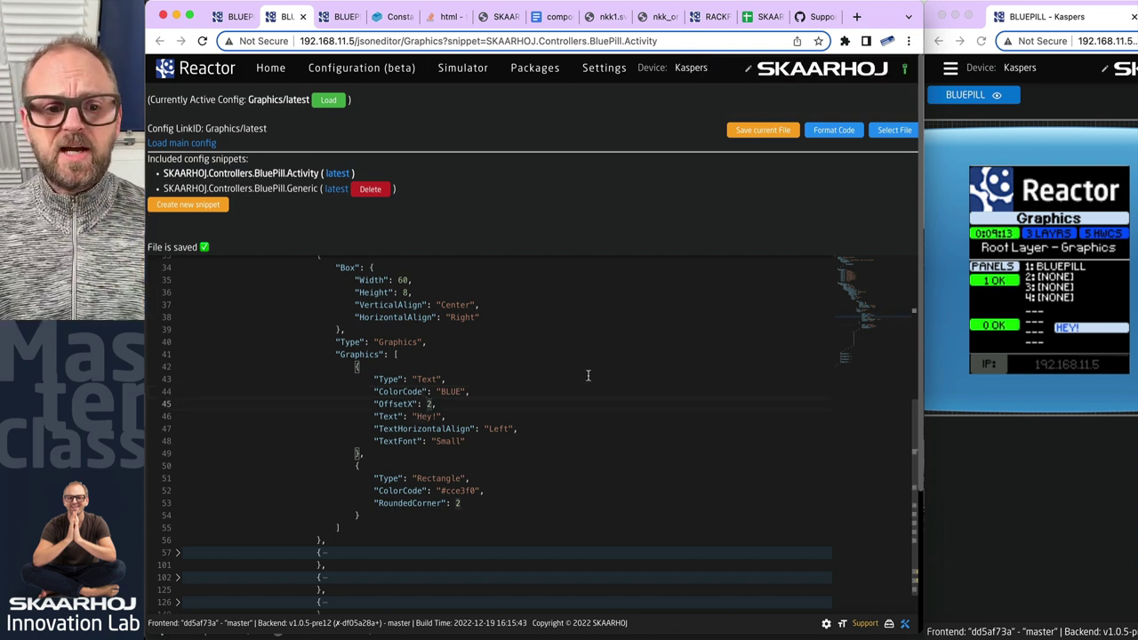
{"action": "key", "text": "BackSpace"}
{"action": "type", "text": "5"}
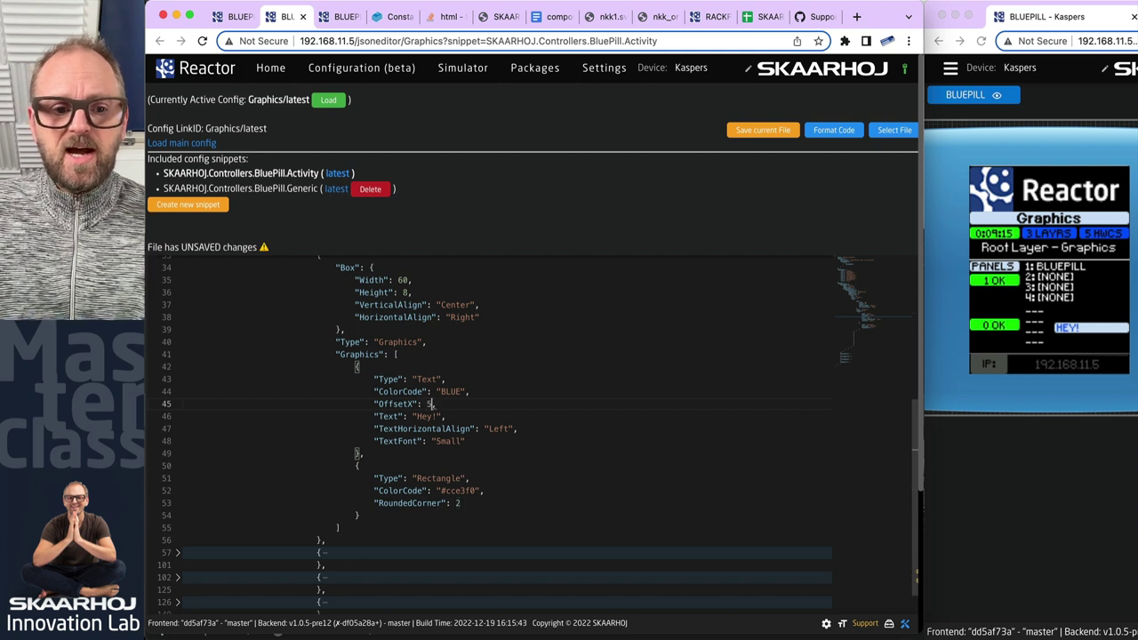
{"action": "left_click", "coordinate": [784, 131]}
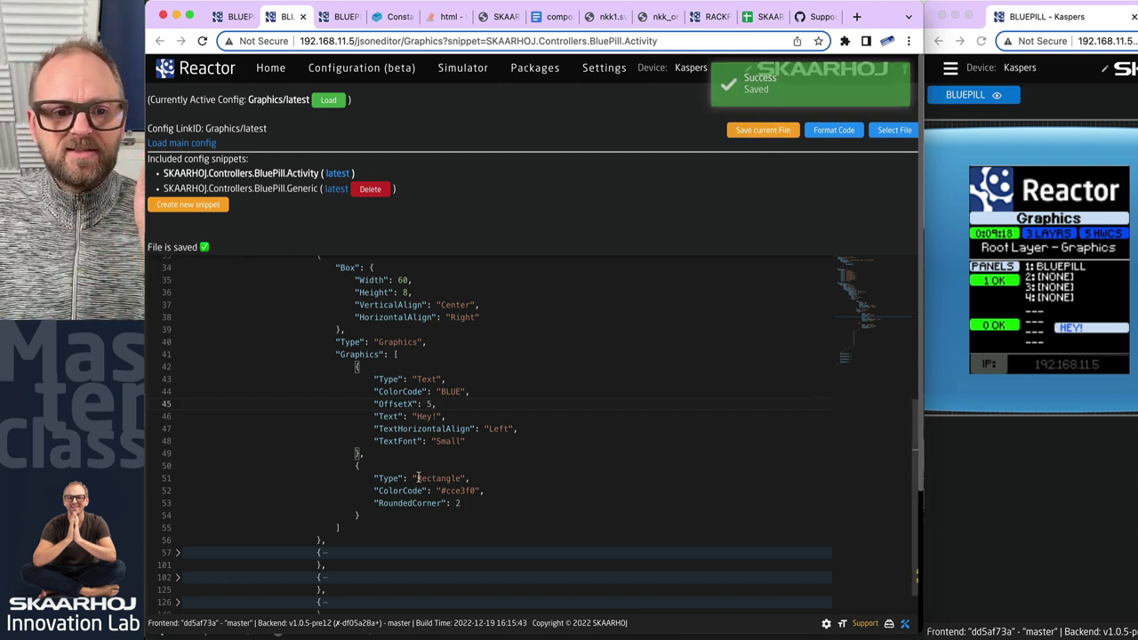
- Replace the TextFont of the "Hey!" Text element with the suggested option "m5x7" and save the current file
{"action": "double_click", "coordinate": [455, 442]}
{"action": "key", "text": "BackSpace"}
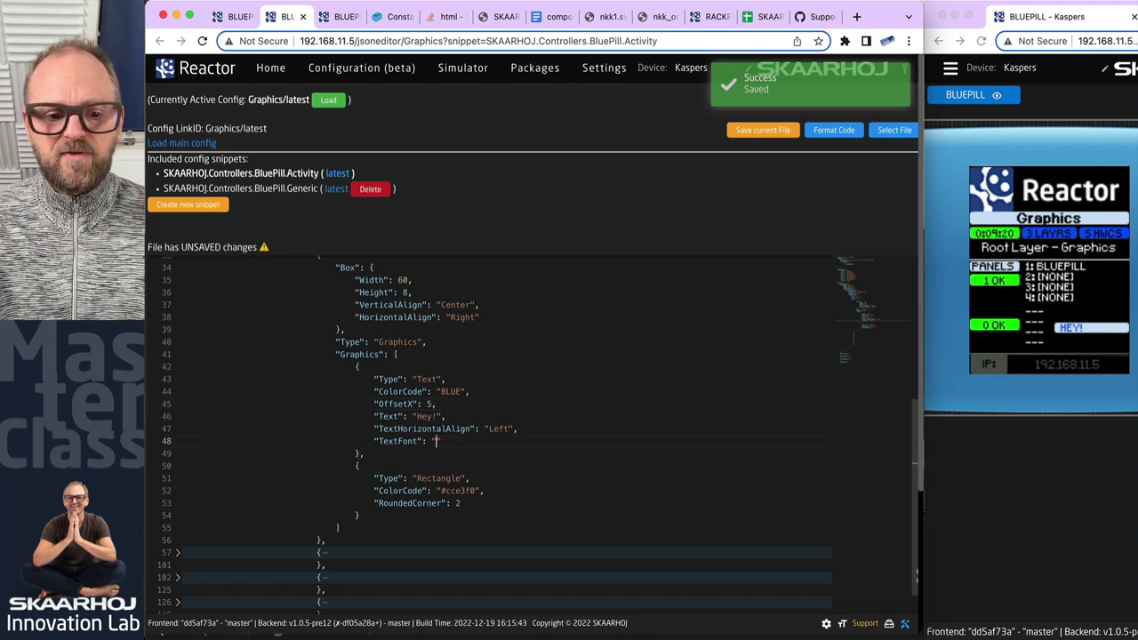
{"action": "key", "text": "ctrl+space"}
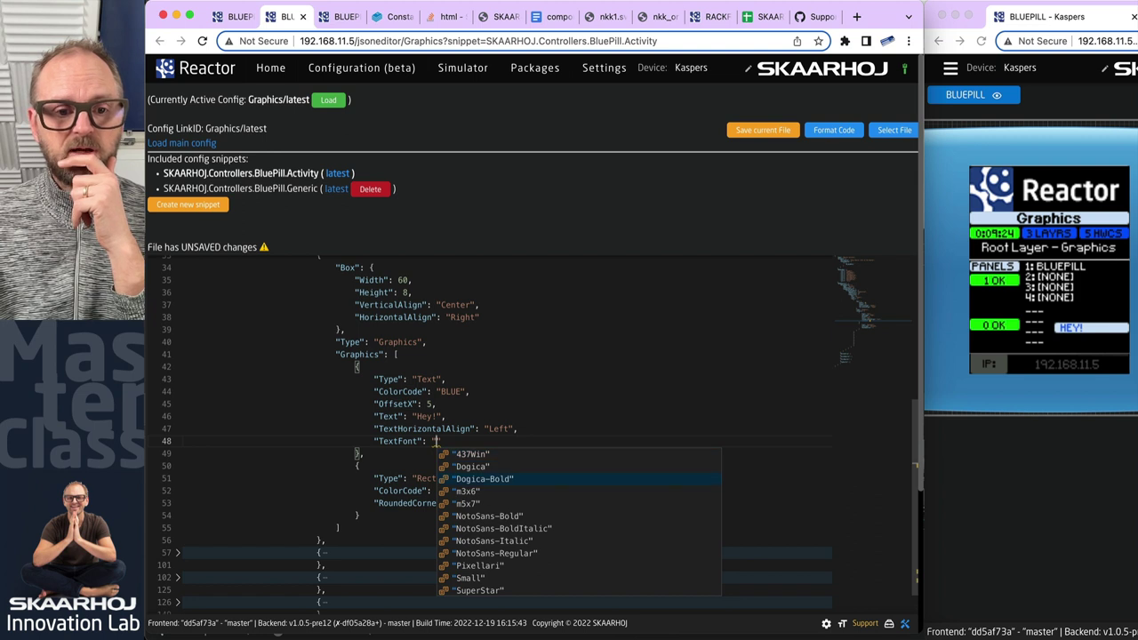
{"action": "key", "text": "Return"}
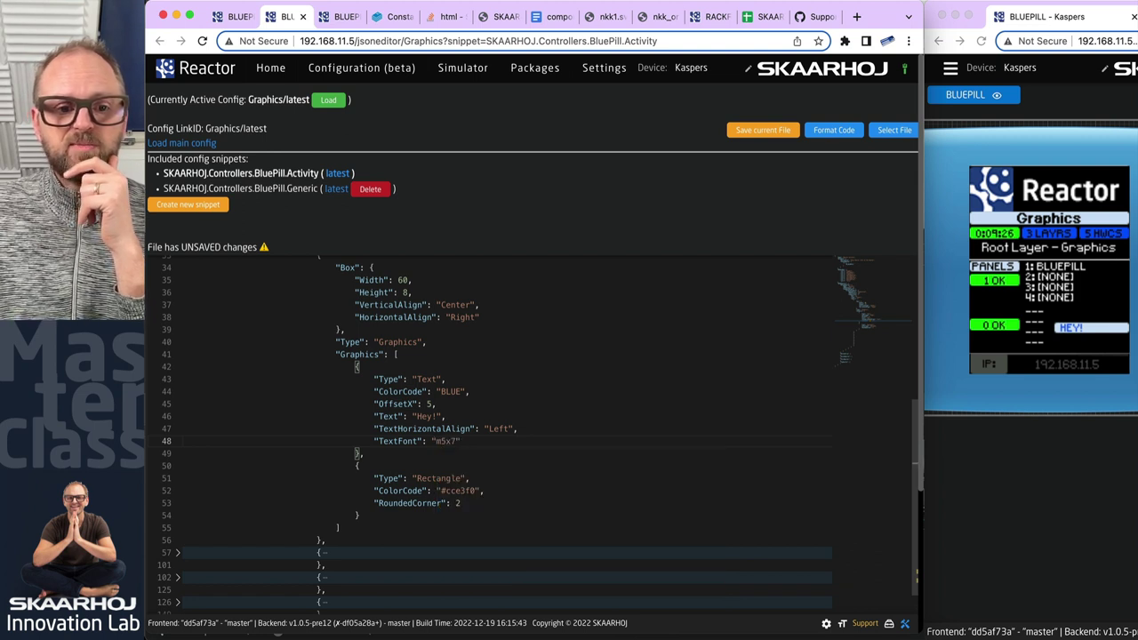
{"action": "left_click", "coordinate": [774, 131]}
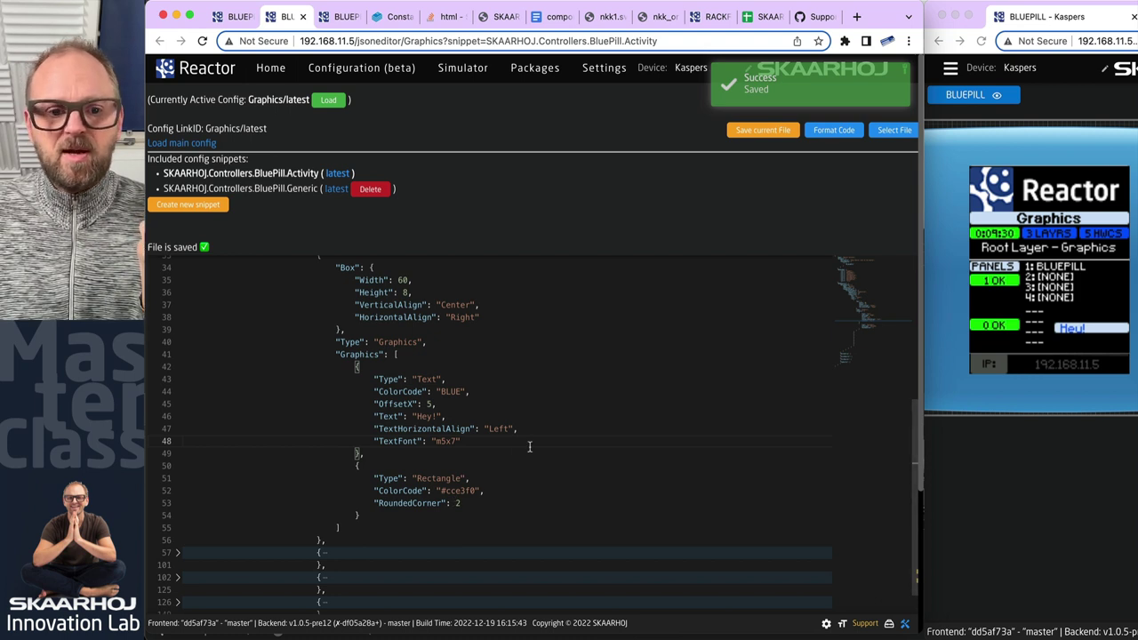
{"action": "double_click", "coordinate": [445, 441]}
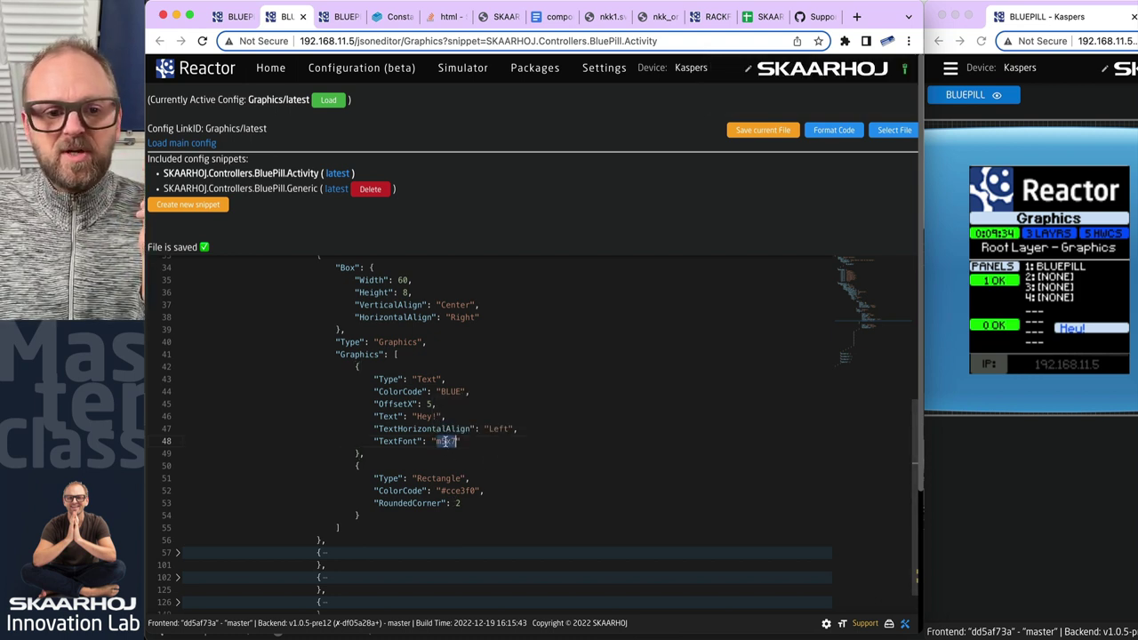
- Set the ColorCode of the first layer's Rectangle element to "#ff00ff" and save the current file
{"action": "double_click", "coordinate": [451, 491]}
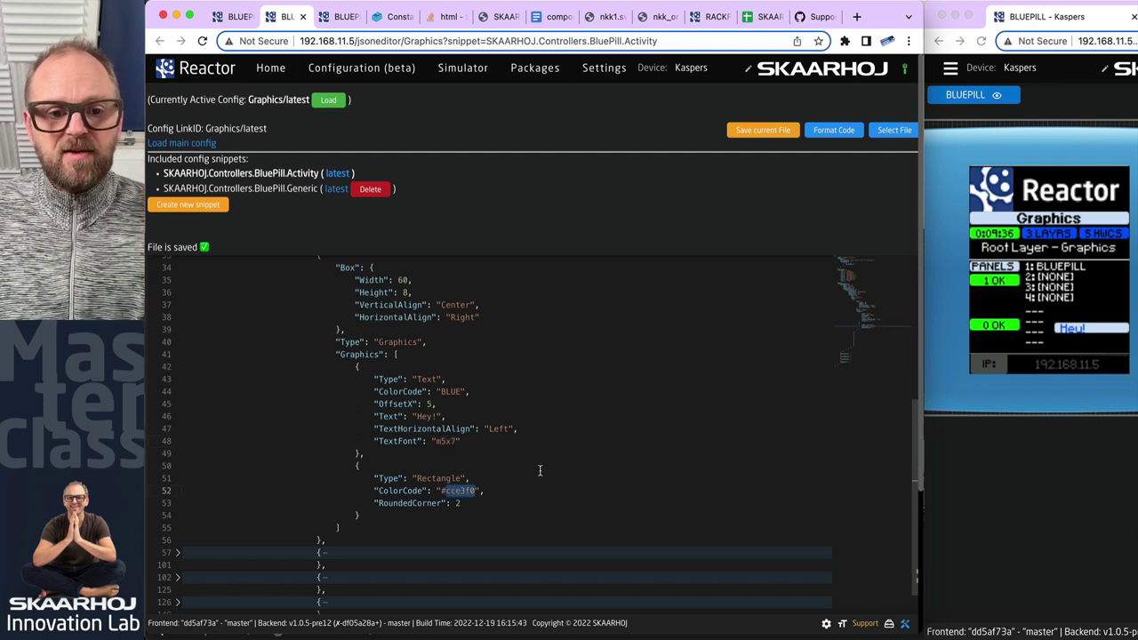
{"action": "key", "text": "BackSpace"}
{"action": "key", "text": "BackSpace"}
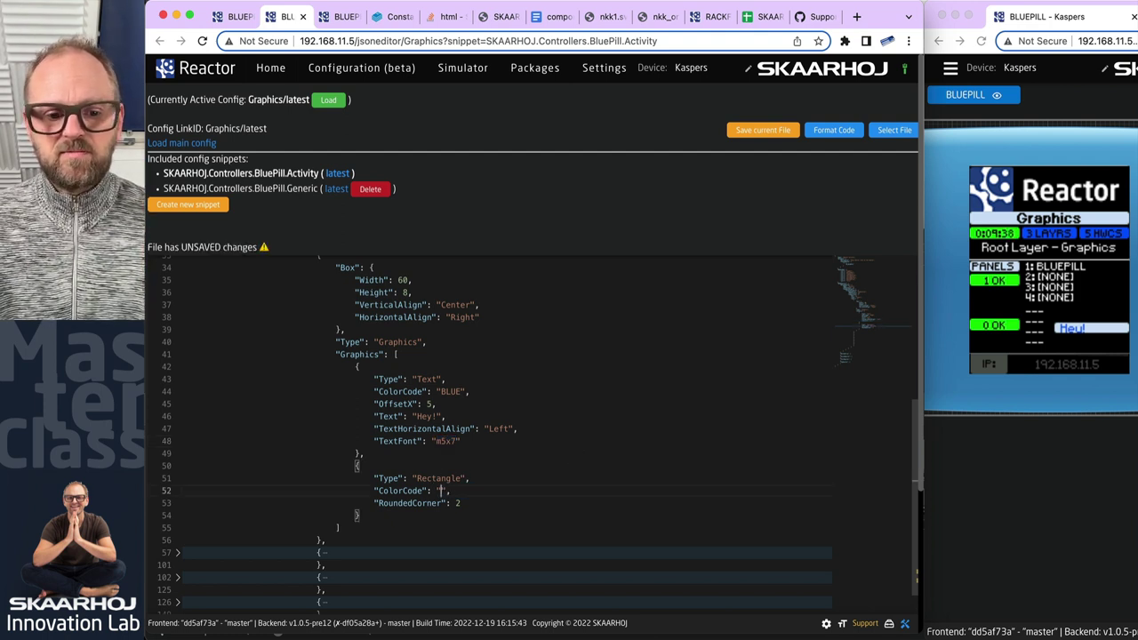
{"action": "type", "text": "#f"}
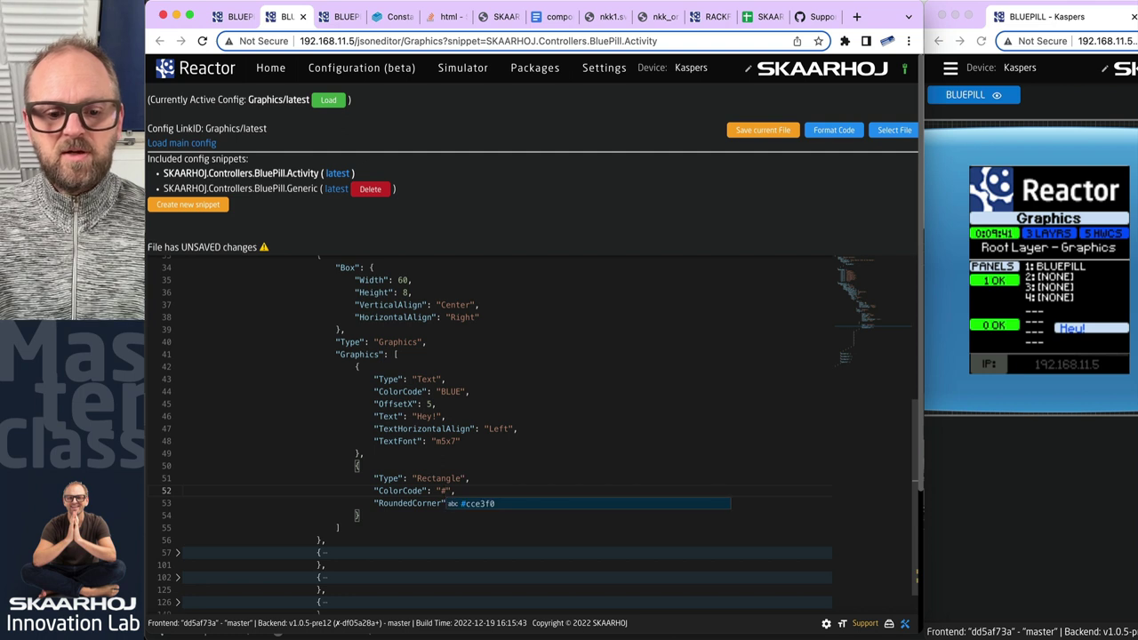
{"action": "type", "text": "f00ff"}
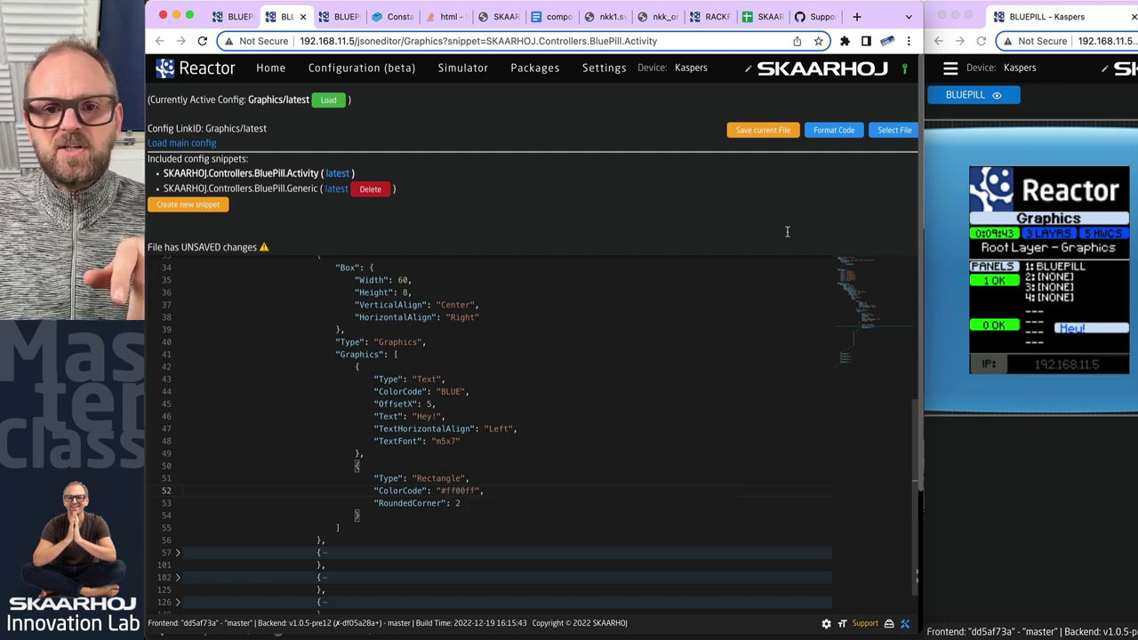
{"action": "left_click", "coordinate": [761, 130]}
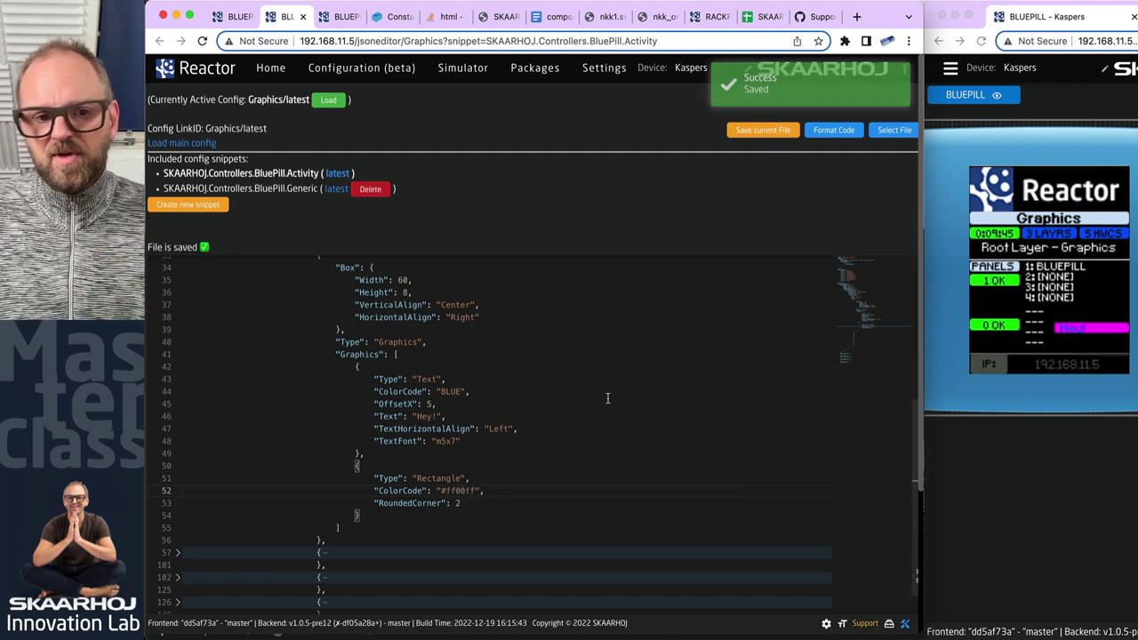
- Set the RoundedCorner of the first layer's Rectangle element to 0 and save the current file
{"action": "key", "text": "Down"}
{"action": "key", "text": "BackSpace"}
{"action": "type", "text": "0"}
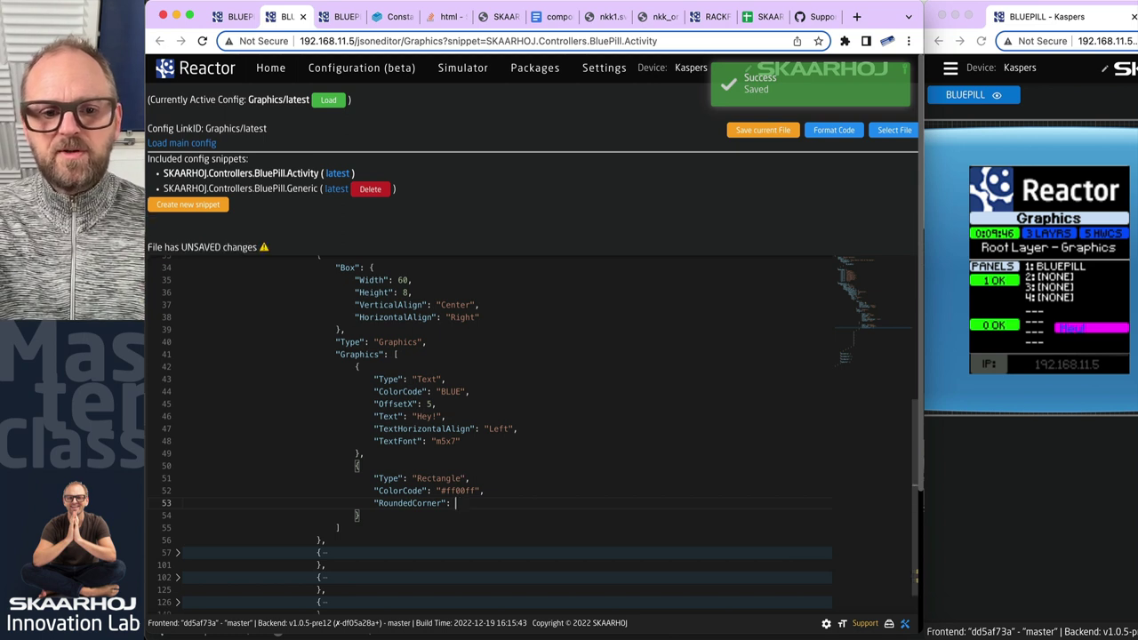
{"action": "left_click", "coordinate": [760, 132]}
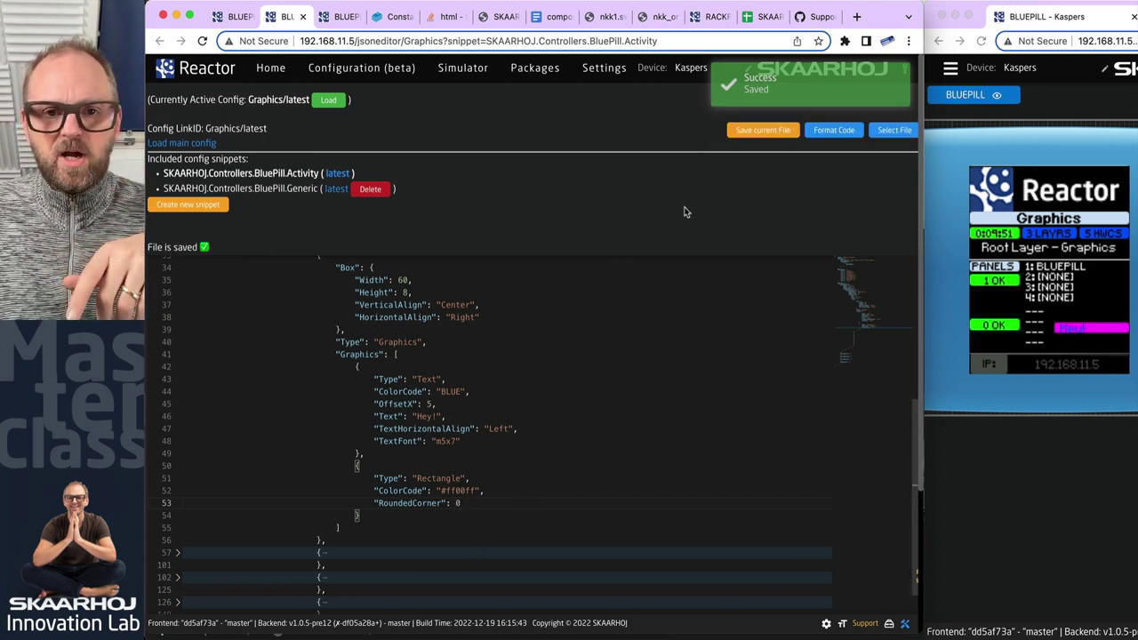
- Collapse the first layer and expand the second layer in the BottomQuarter's Layers array
{"action": "scroll", "coordinate": [695, 208], "scroll_direction": "down", "scroll_amount": 1}
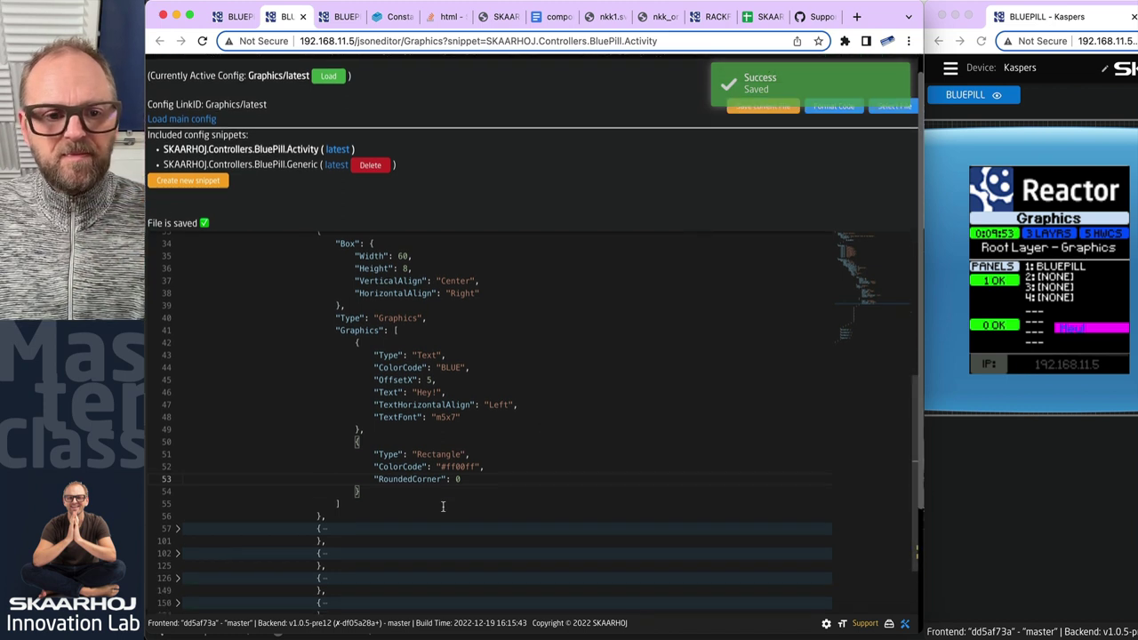
{"action": "scroll", "coordinate": [464, 478], "scroll_direction": "down", "scroll_amount": 1}
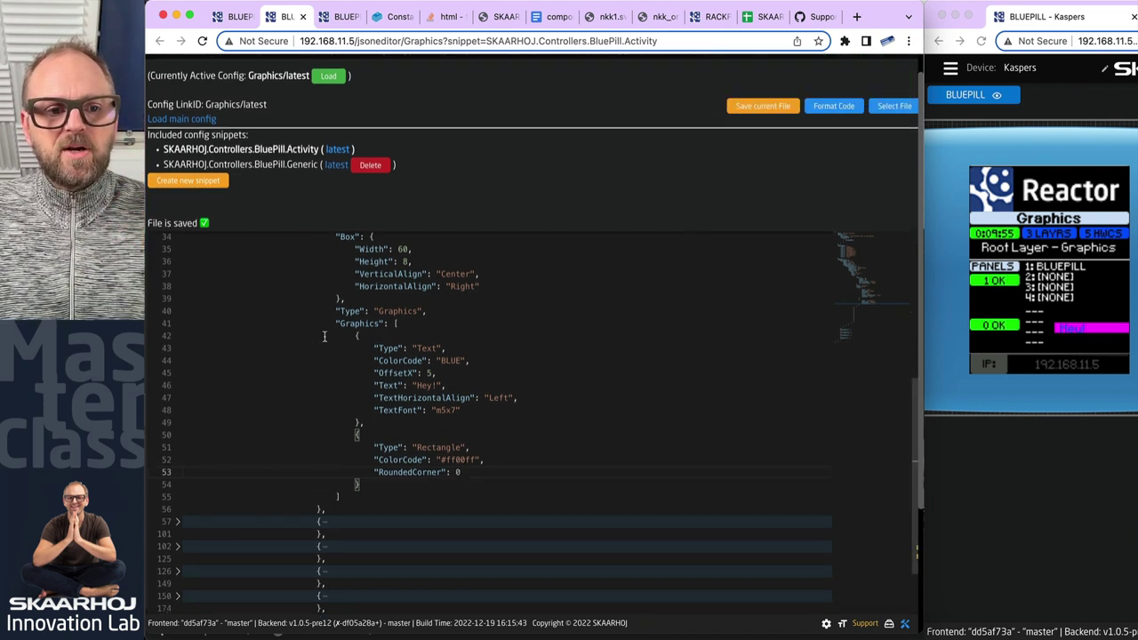
{"action": "scroll", "coordinate": [336, 401], "scroll_direction": "up", "scroll_amount": 3}
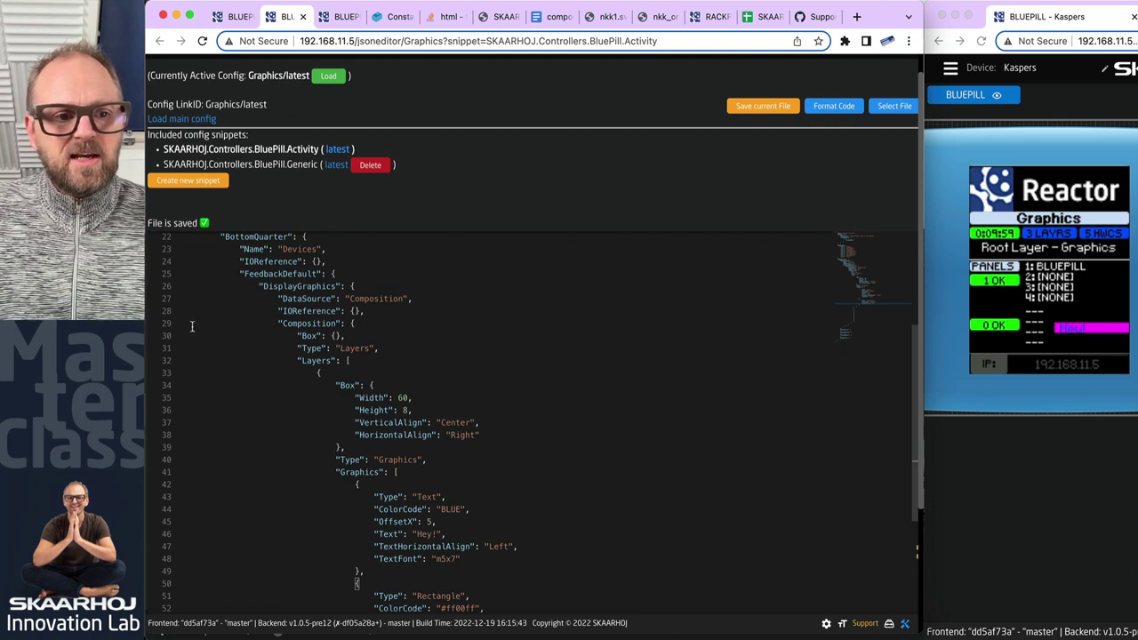
{"action": "left_click", "coordinate": [178, 375], "text": "alt"}
{"action": "left_click", "coordinate": [177, 374]}
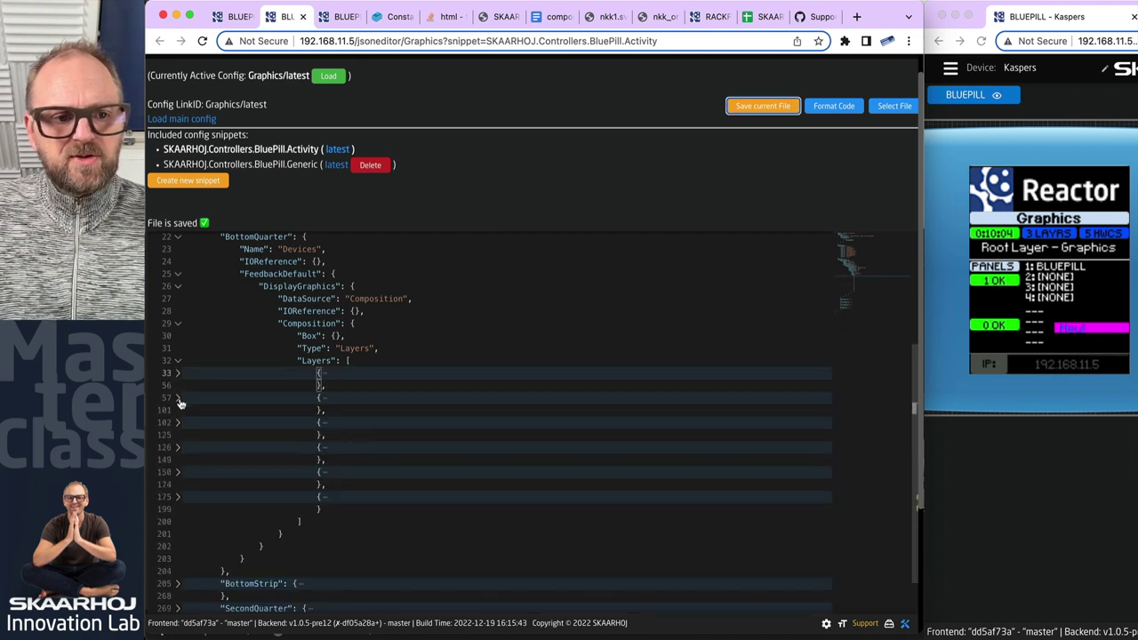
{"action": "left_click", "coordinate": [179, 398]}
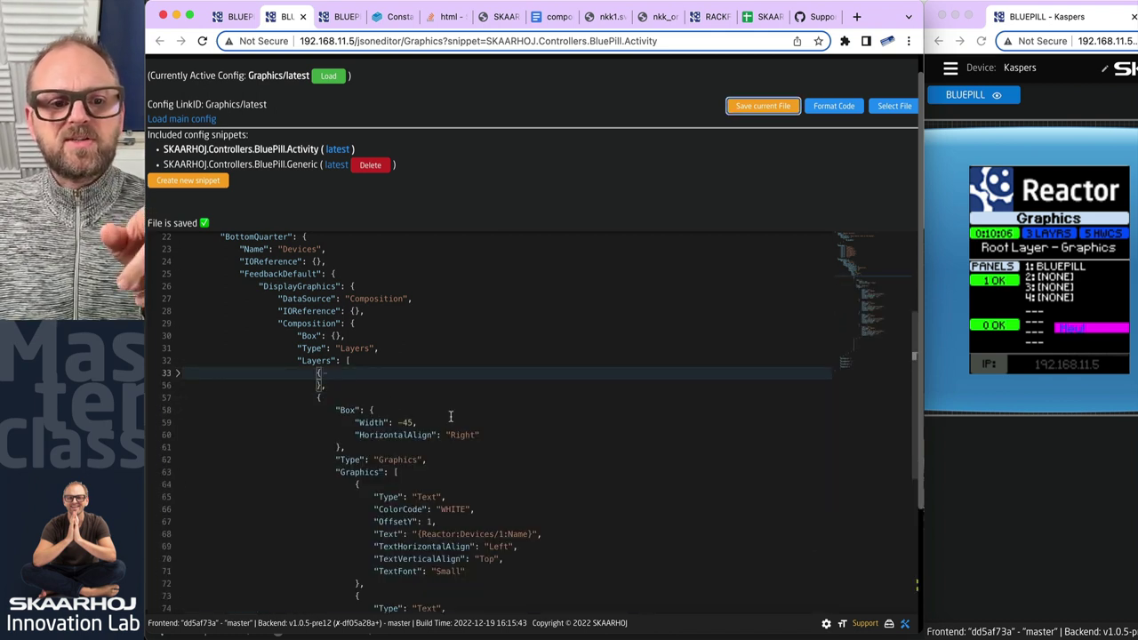
- Examine the second layer's four Text elements and the Reactor device name references in their Text values
{"action": "scroll", "coordinate": [423, 425], "scroll_direction": "down", "scroll_amount": 5}
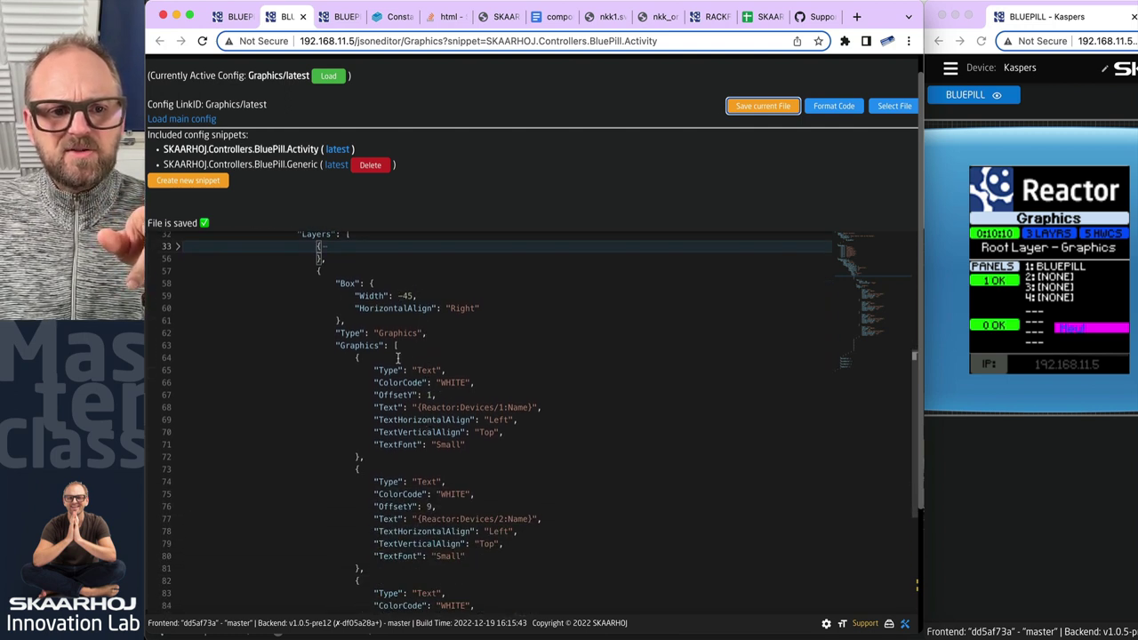
{"action": "scroll", "coordinate": [361, 381], "scroll_direction": "down", "scroll_amount": 10}
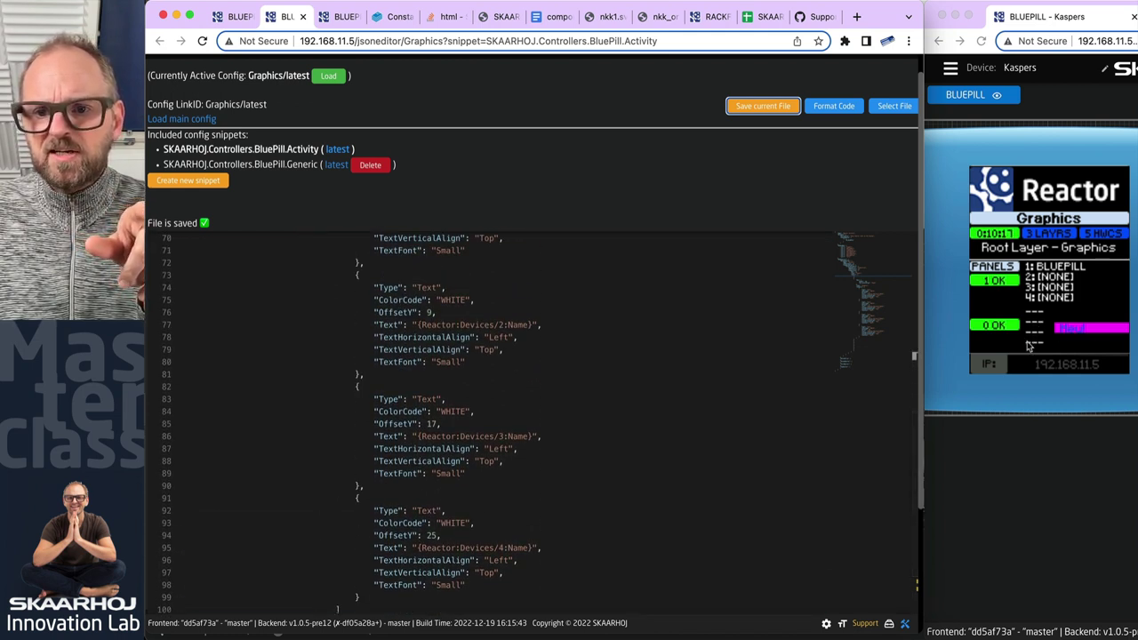
{"action": "scroll", "coordinate": [583, 334], "scroll_direction": "up", "scroll_amount": 4}
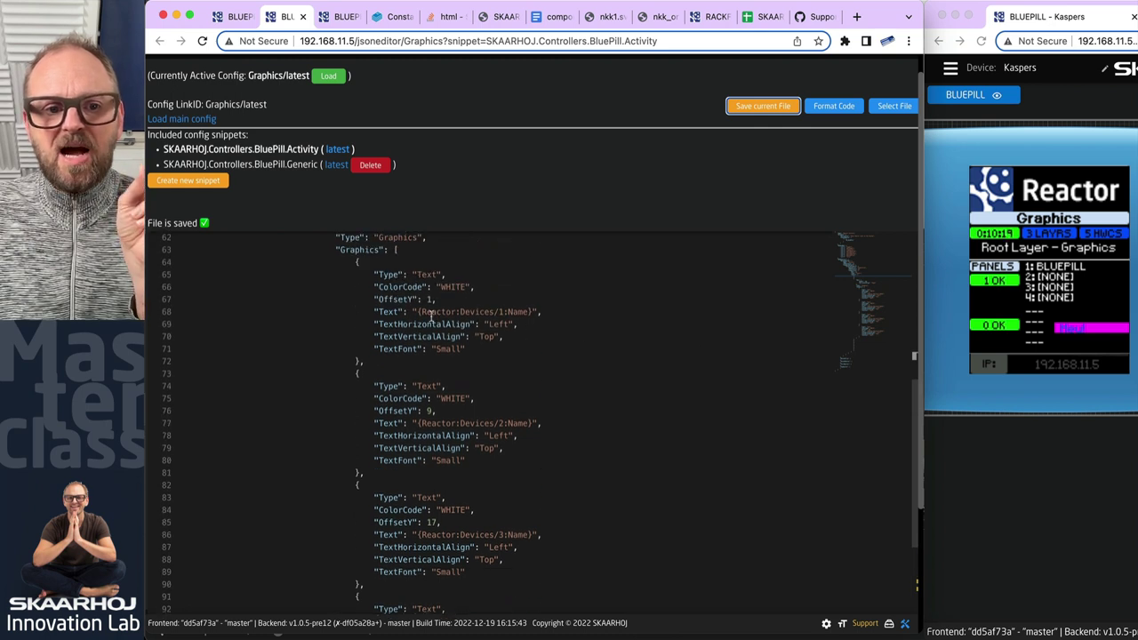
{"action": "left_click_drag", "start_coordinate": [421, 312], "coordinate": [528, 311]}
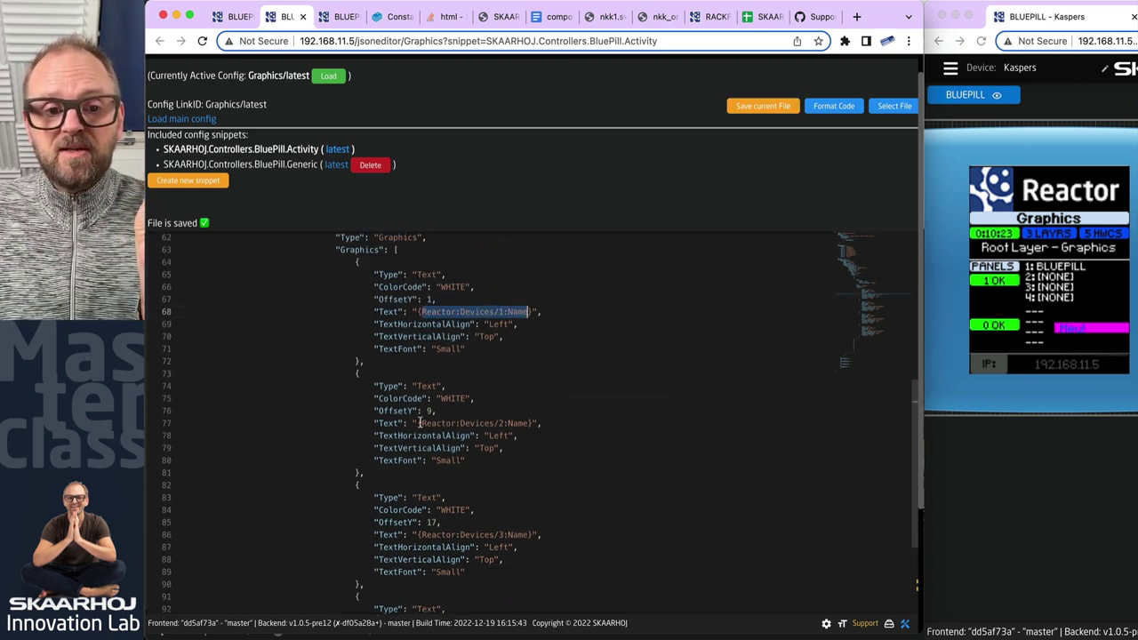
{"action": "left_click_drag", "start_coordinate": [420, 423], "coordinate": [528, 423]}
{"action": "left_click_drag", "start_coordinate": [421, 534], "coordinate": [530, 535]}
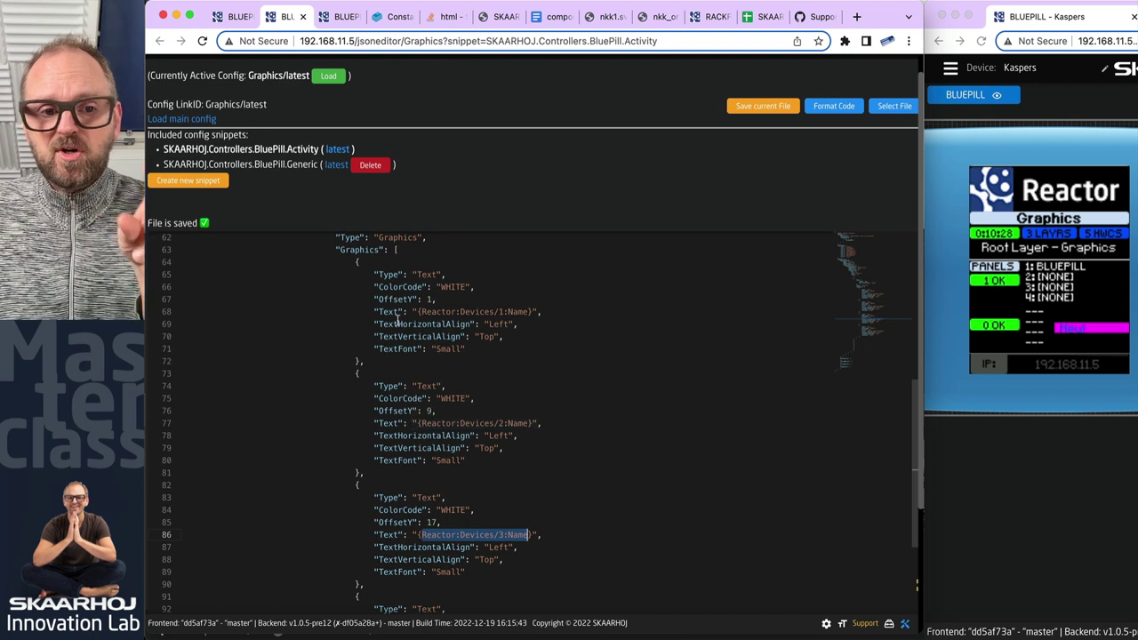
- Compare the text alignment and OffsetY values across the second layer's Text elements, and examine the layer's Box definition
{"action": "left_click", "coordinate": [496, 324]}
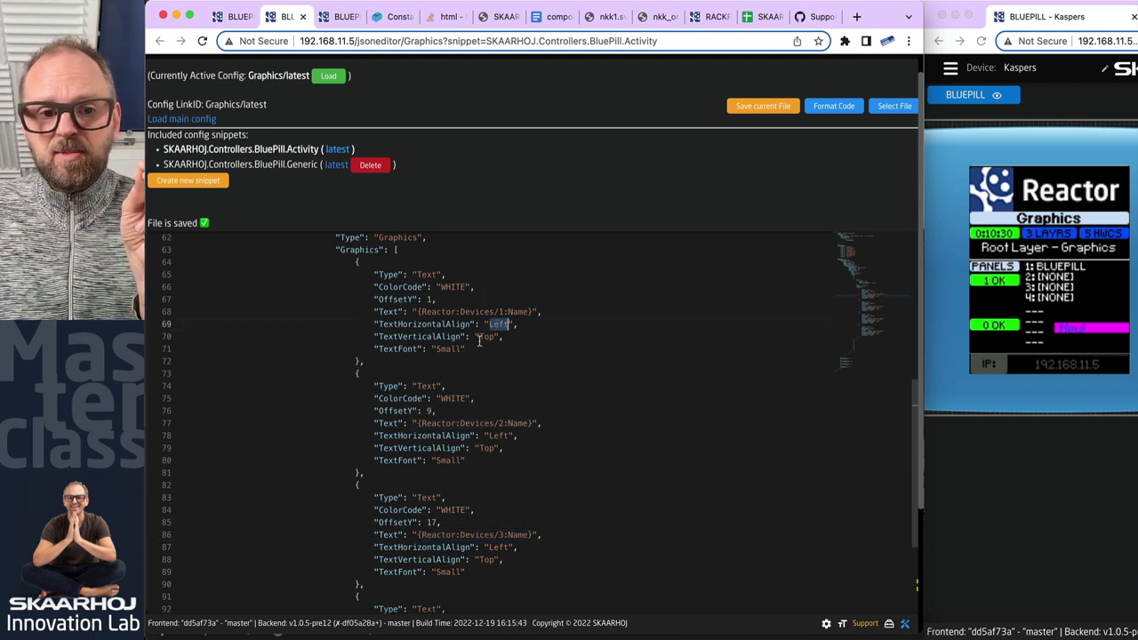
{"action": "double_click", "coordinate": [487, 337]}
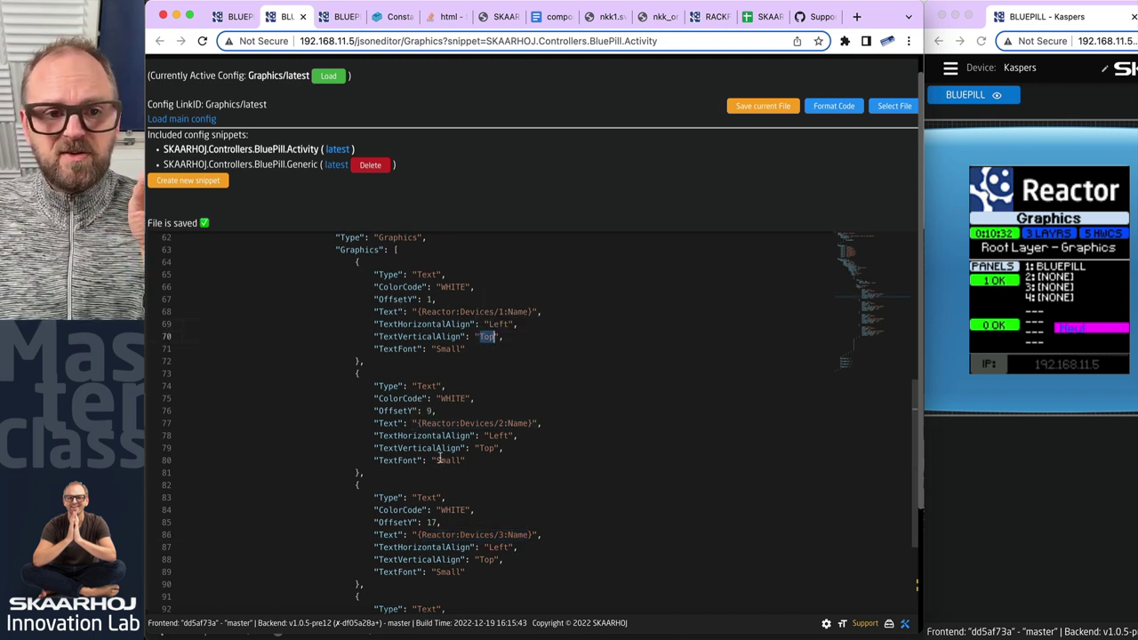
{"action": "left_click_drag", "start_coordinate": [400, 299], "coordinate": [452, 300]}
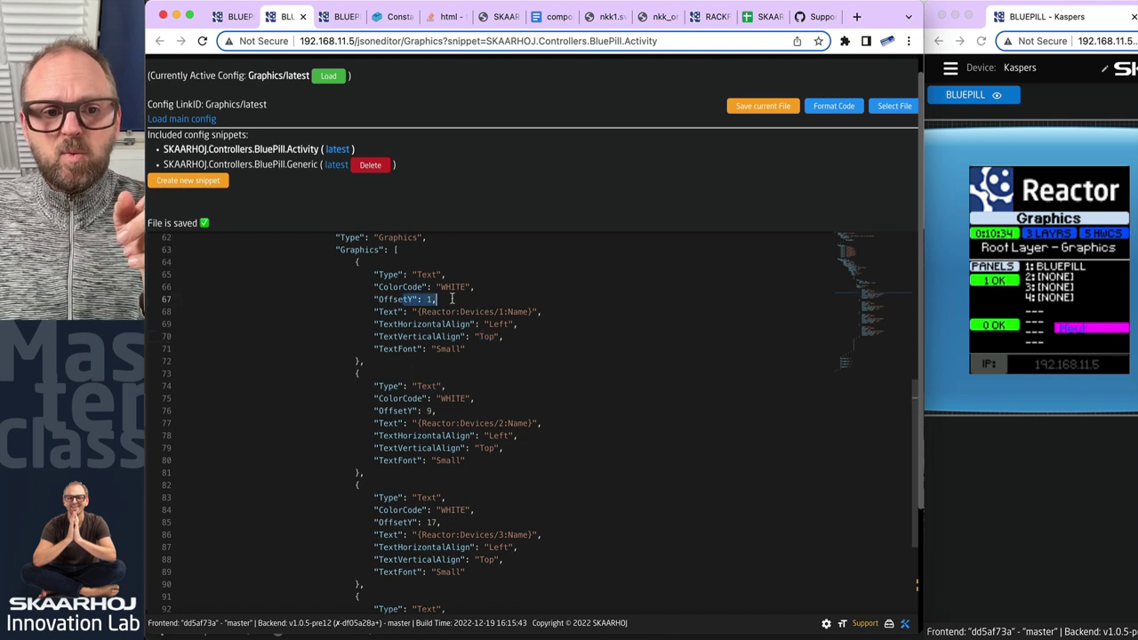
{"action": "left_click_drag", "start_coordinate": [401, 411], "coordinate": [460, 411]}
{"action": "left_click_drag", "start_coordinate": [407, 522], "coordinate": [462, 523]}
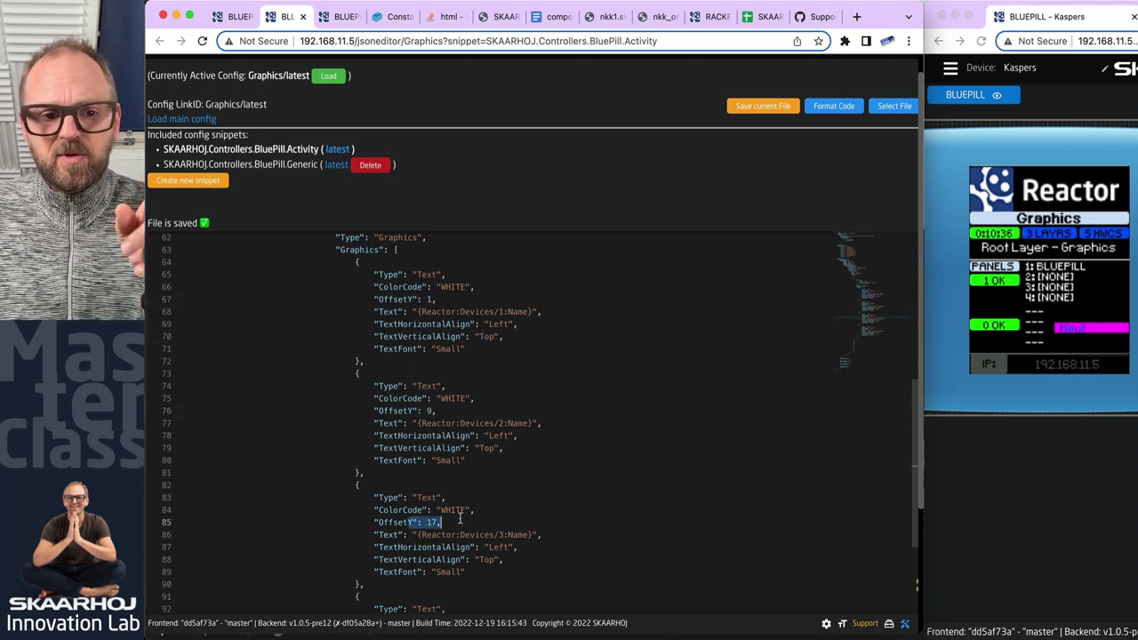
{"action": "scroll", "coordinate": [578, 520], "scroll_direction": "down", "scroll_amount": 2}
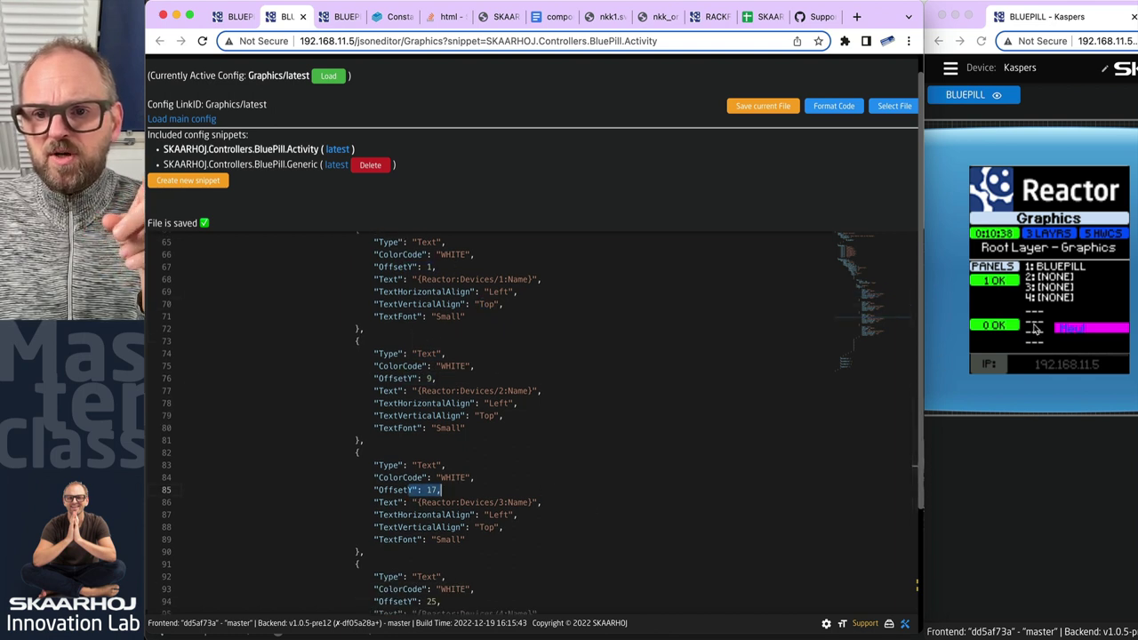
{"action": "scroll", "coordinate": [511, 523], "scroll_direction": "down", "scroll_amount": 5}
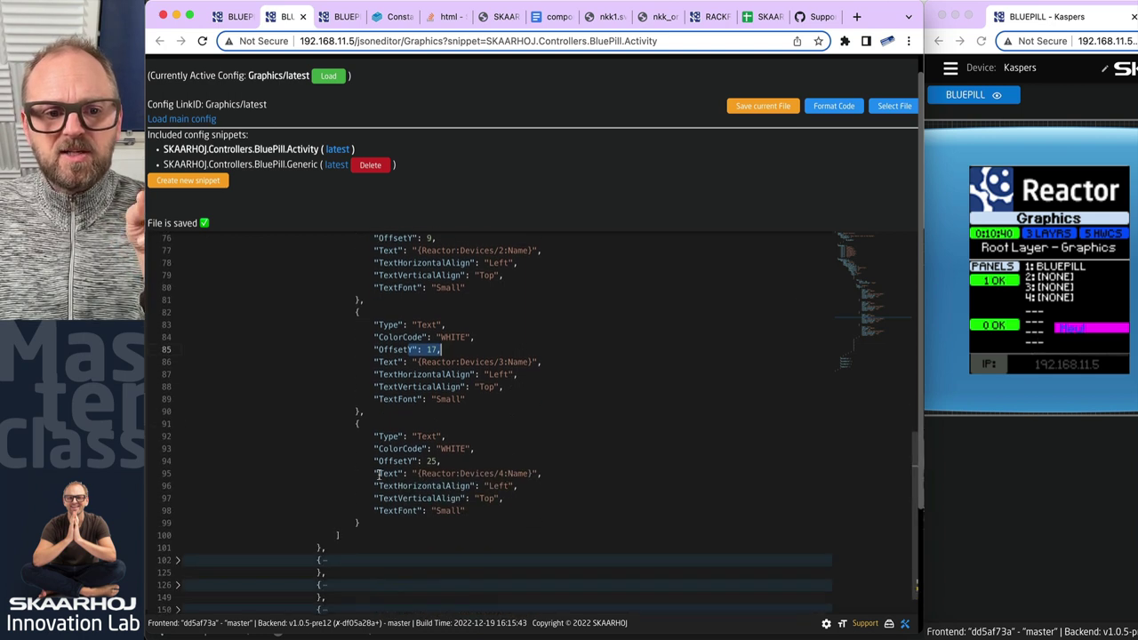
{"action": "left_click_drag", "start_coordinate": [389, 462], "coordinate": [473, 457]}
{"action": "scroll", "coordinate": [471, 460], "scroll_direction": "up", "scroll_amount": 10}
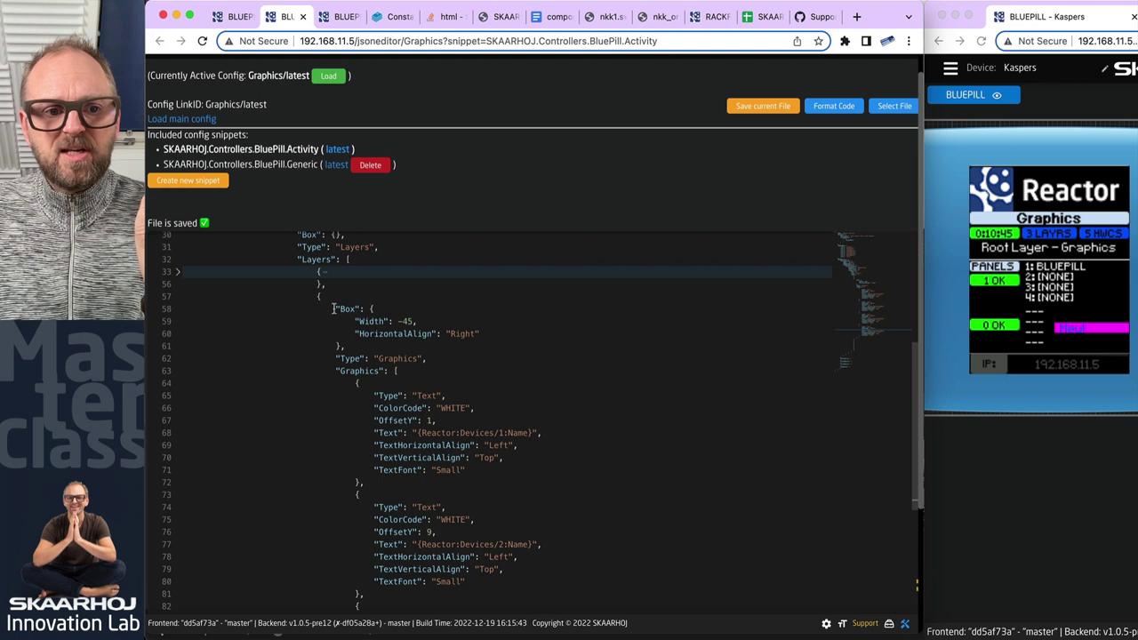
{"action": "left_click_drag", "start_coordinate": [335, 308], "coordinate": [346, 345]}
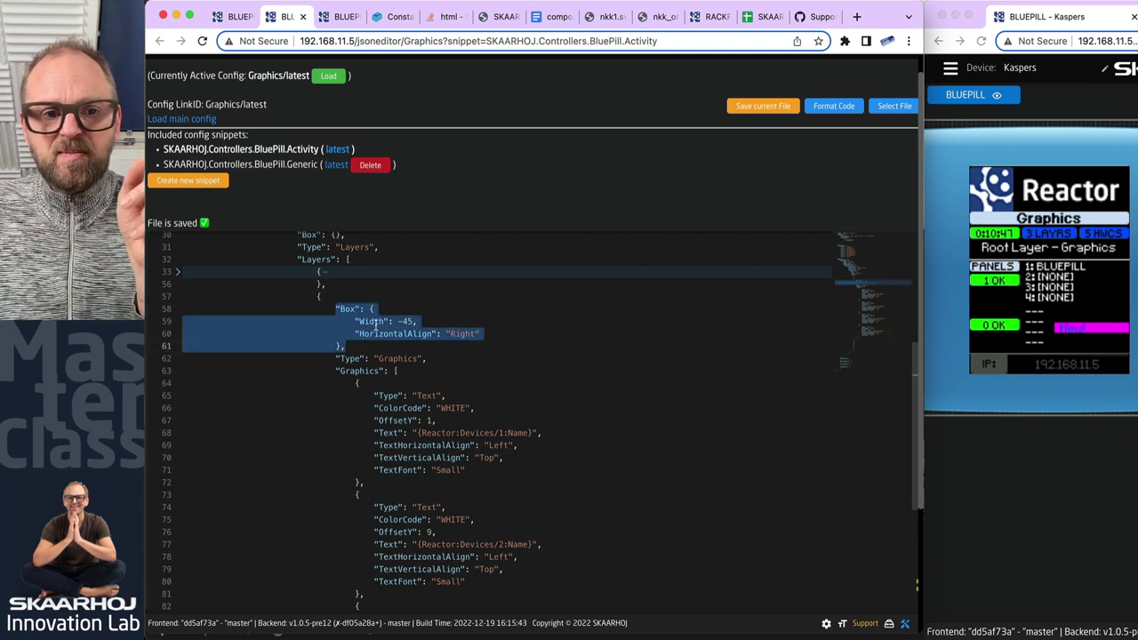
{"action": "left_click", "coordinate": [461, 333]}
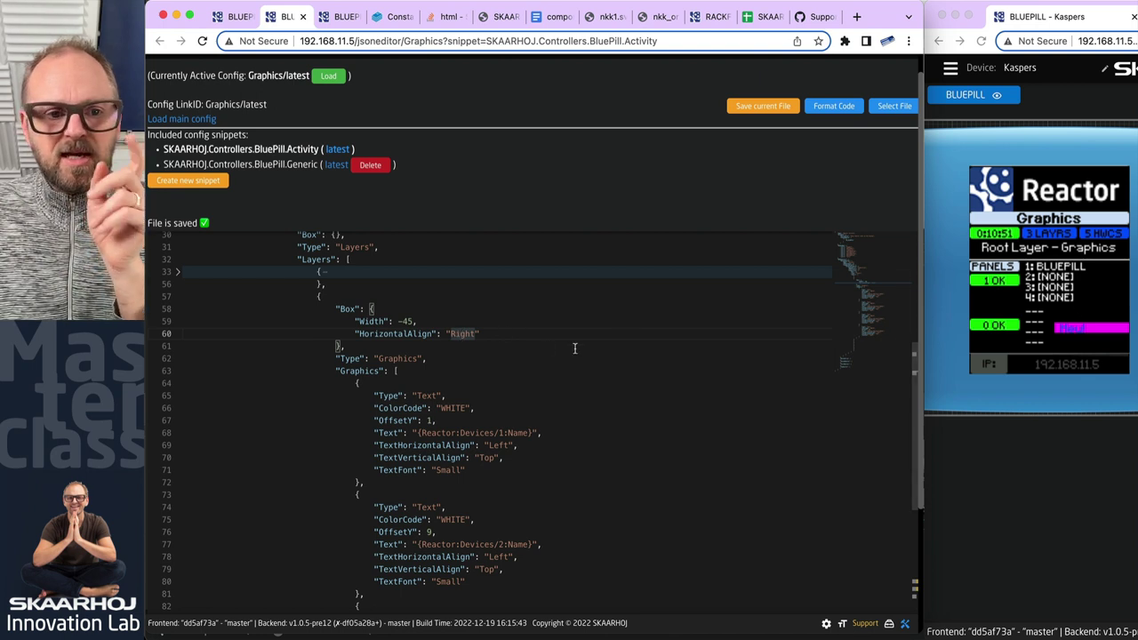
{"action": "left_click", "coordinate": [495, 332]}
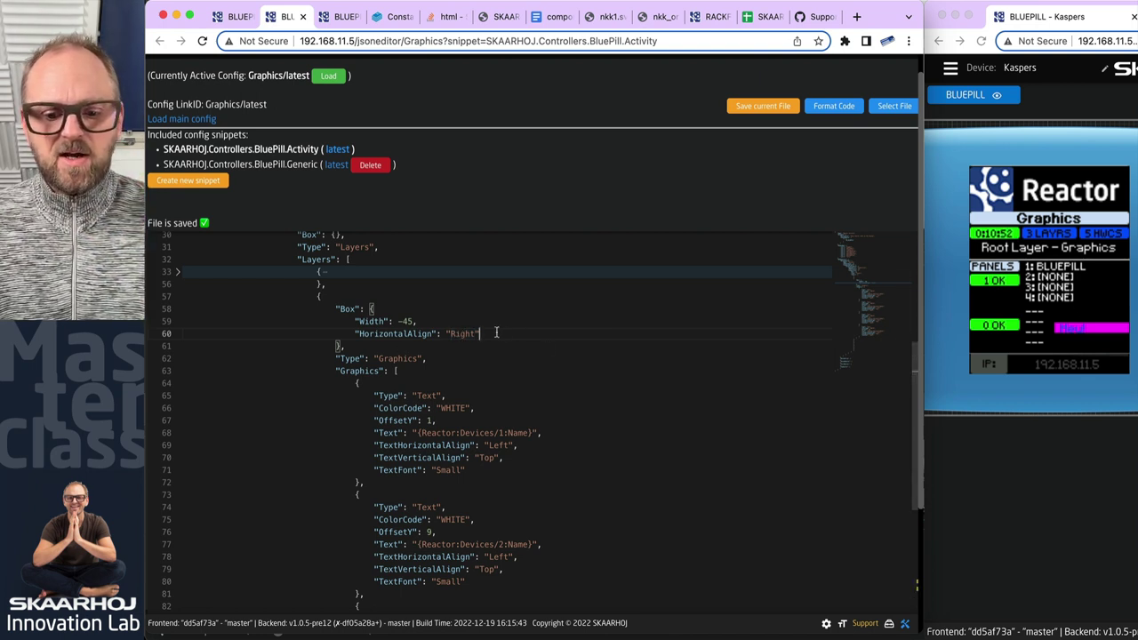
{"action": "type", "text": ","}
{"action": "key", "text": "Return"}
{"action": "key", "text": "ctrl+space"}
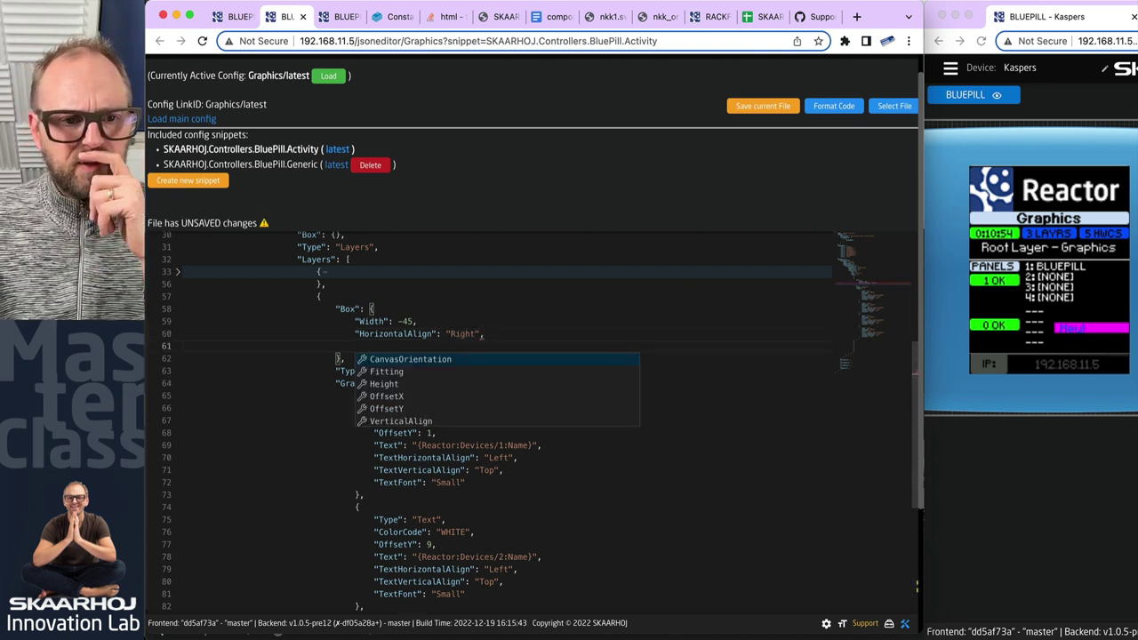
{"action": "key", "text": "Escape"}
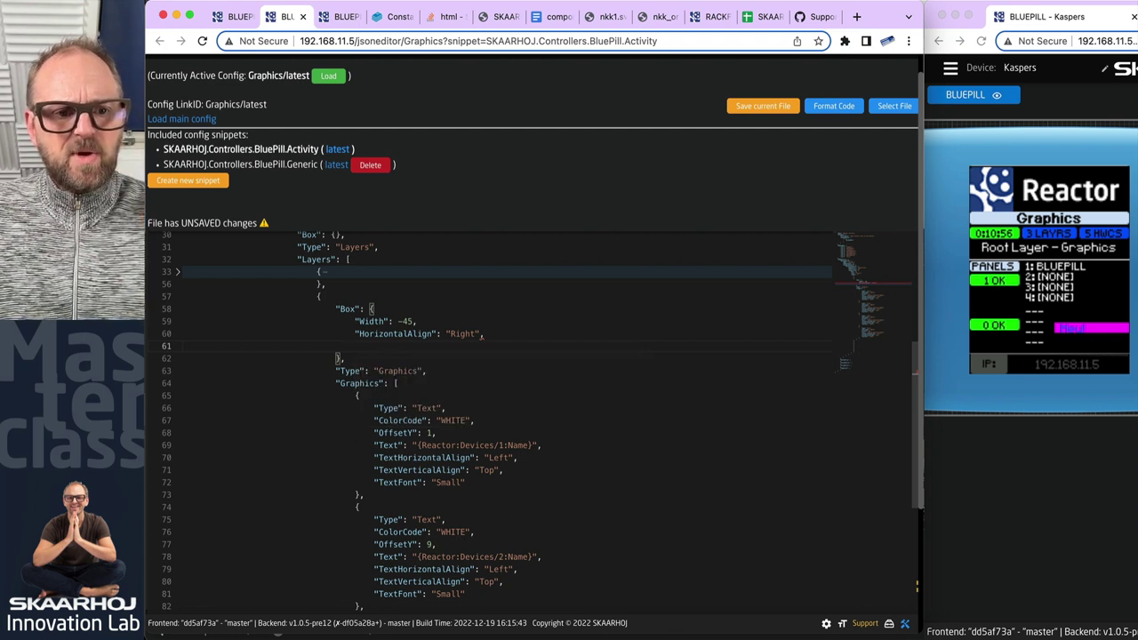
- Add a ShowBoxOnTop property set to true below the second layer's Box and try to save the current file
{"action": "left_click", "coordinate": [466, 356]}
{"action": "key", "text": "Return"}
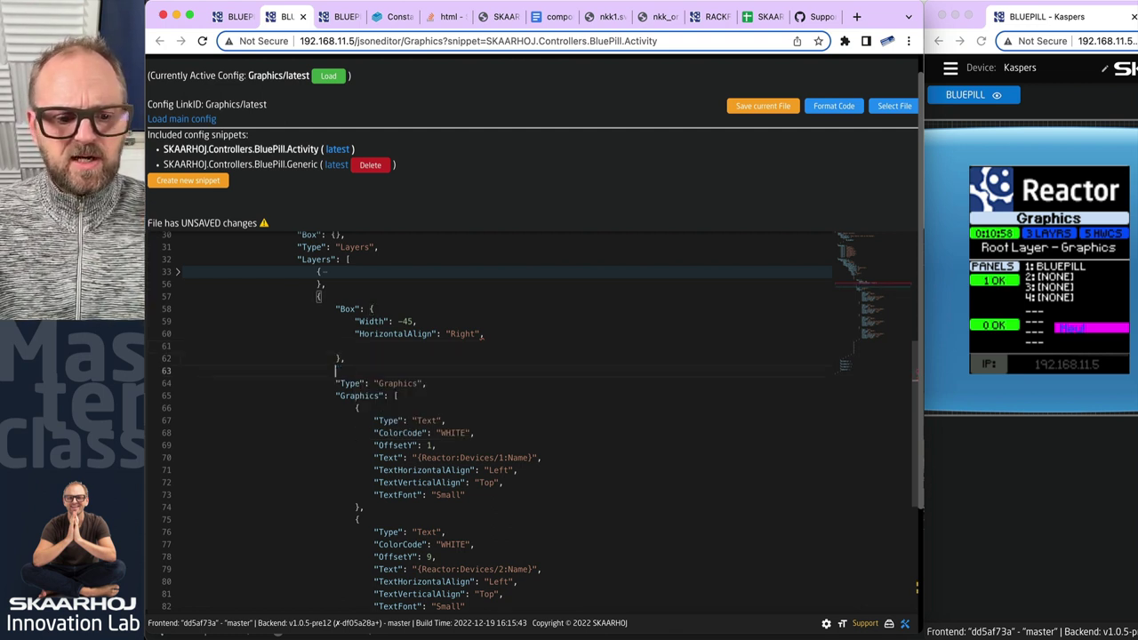
{"action": "key", "text": "ctrl+space"}
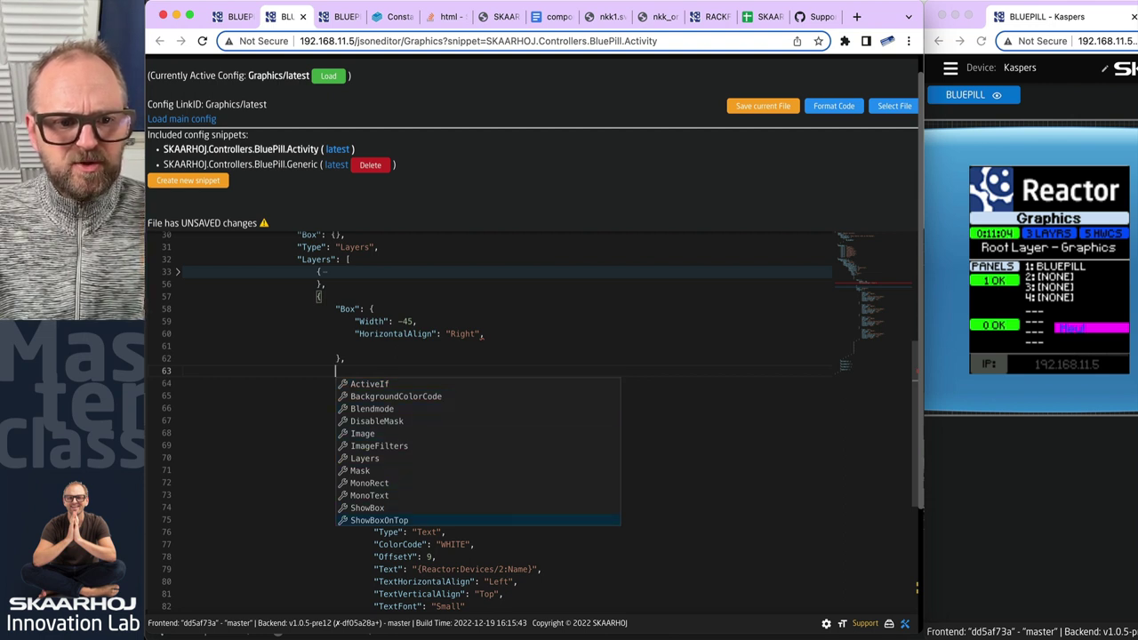
{"action": "key", "text": "Return"}
{"action": "type", "text": "tru,"}
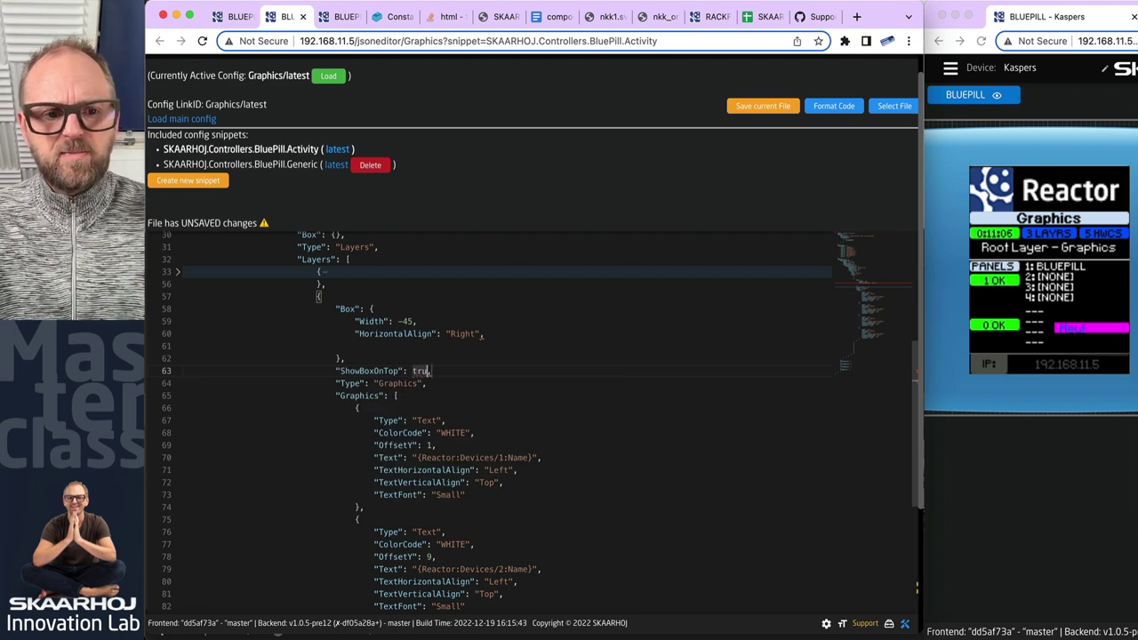
{"action": "key", "text": "BackSpace"}
{"action": "key", "text": "BackSpace"}
{"action": "key", "text": "BackSpace"}
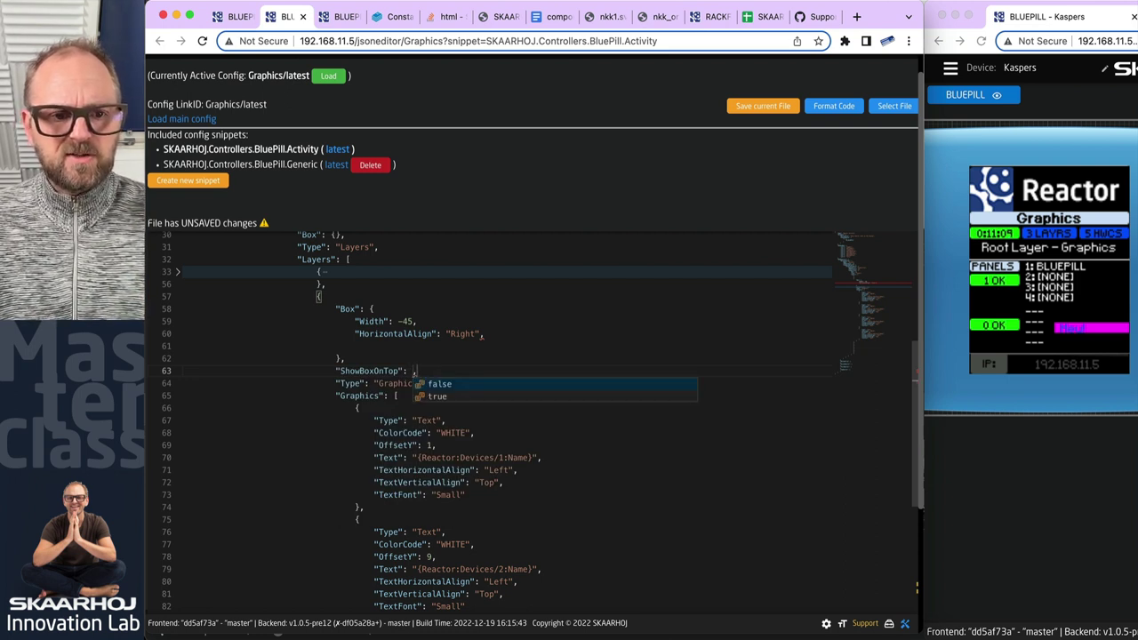
{"action": "key", "text": "Return"}
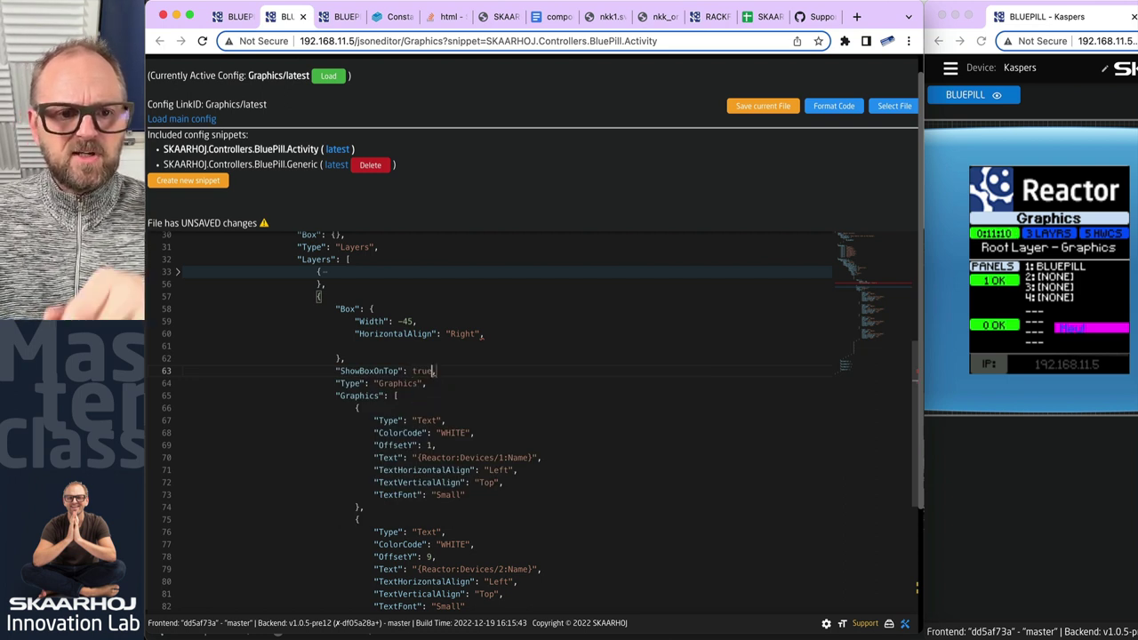
{"action": "left_click", "coordinate": [762, 107]}
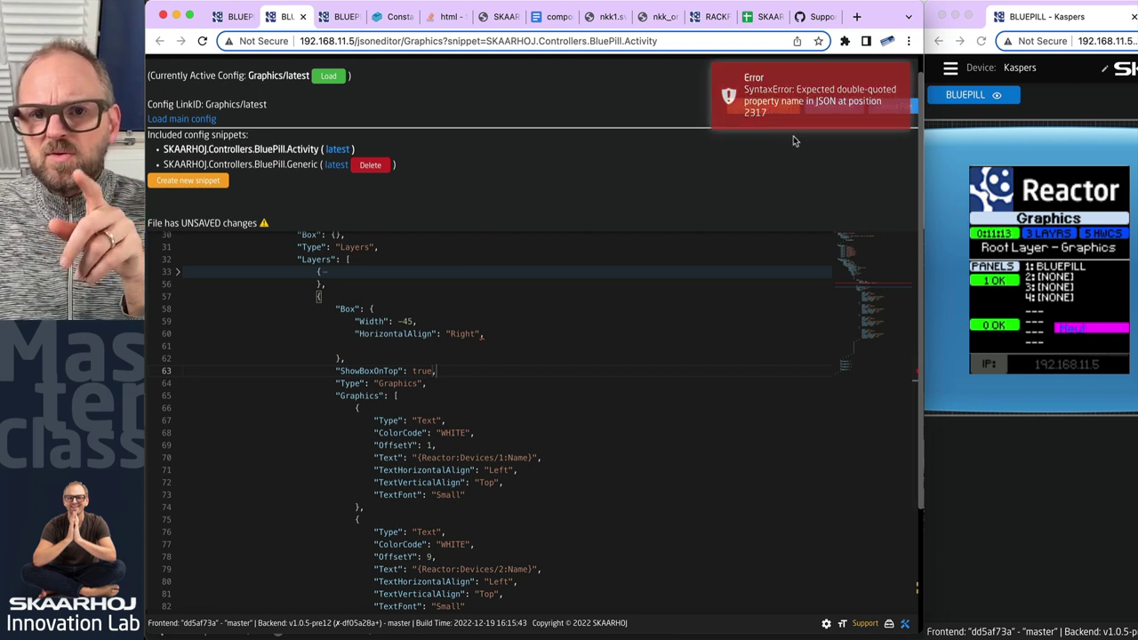
- Remove the stray comma after HorizontalAlign in the second layer's Box and save the current file
{"action": "left_click", "coordinate": [488, 337]}
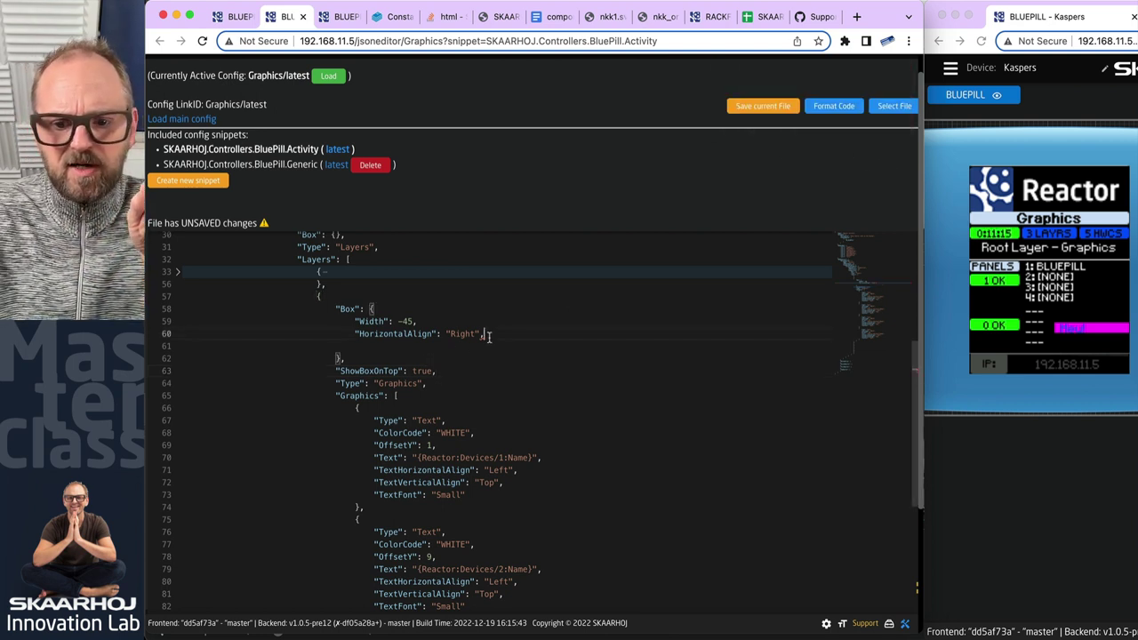
{"action": "key", "text": "BackSpace"}
{"action": "left_click", "coordinate": [763, 109]}
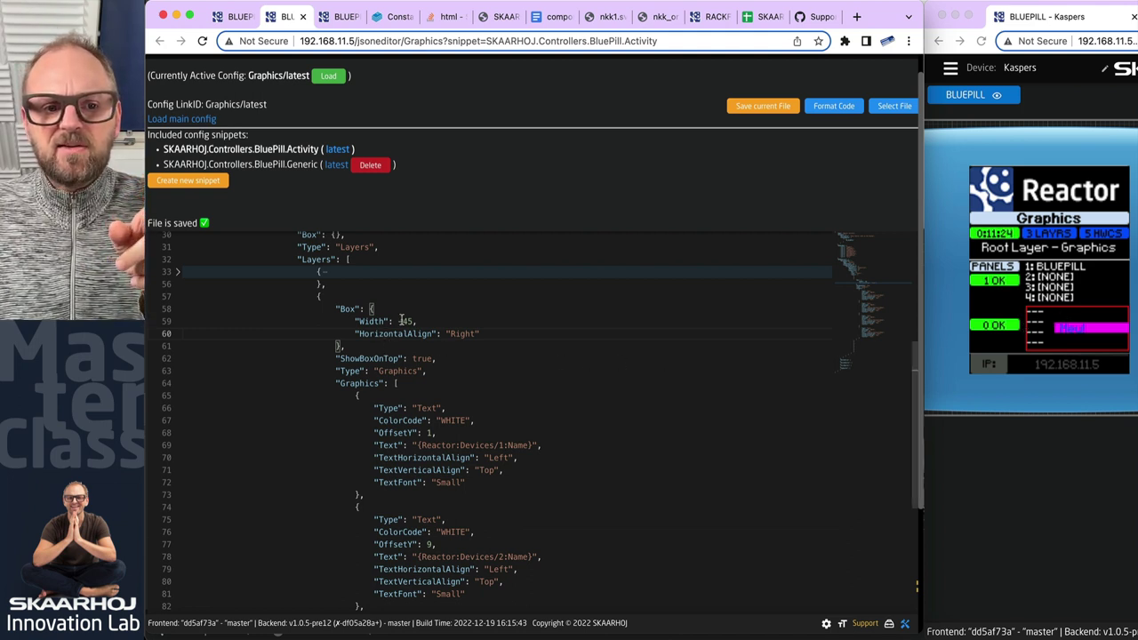
- Change HorizontalAlign in the second layer's Box to Left and save the current file
{"action": "left_click_drag", "start_coordinate": [341, 308], "coordinate": [418, 347]}
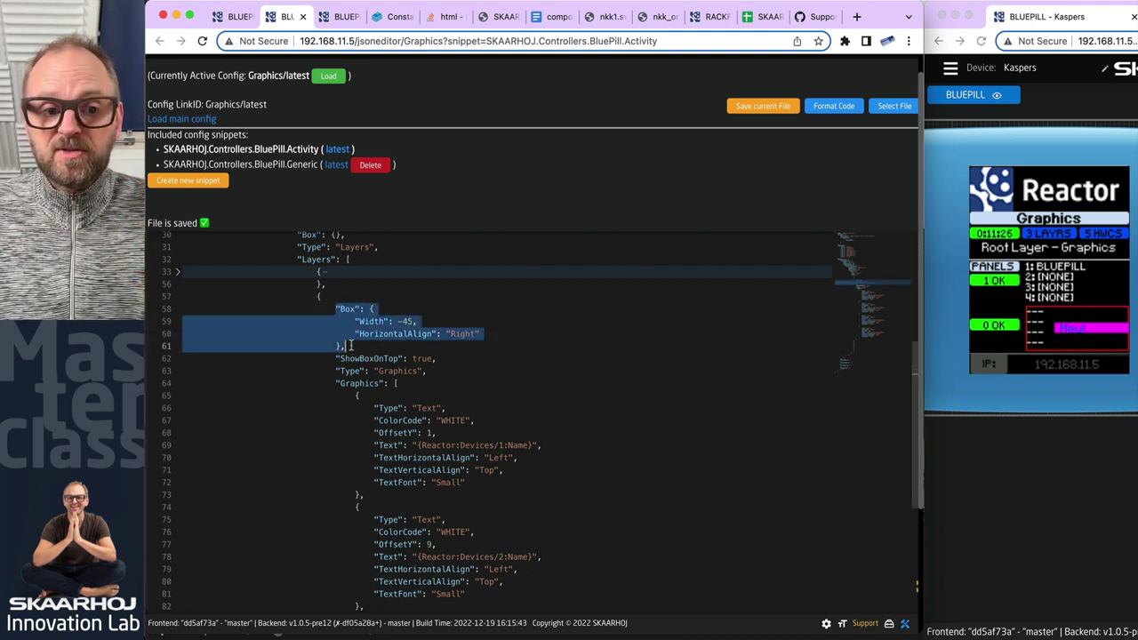
{"action": "left_click", "coordinate": [430, 344]}
{"action": "double_click", "coordinate": [462, 333]}
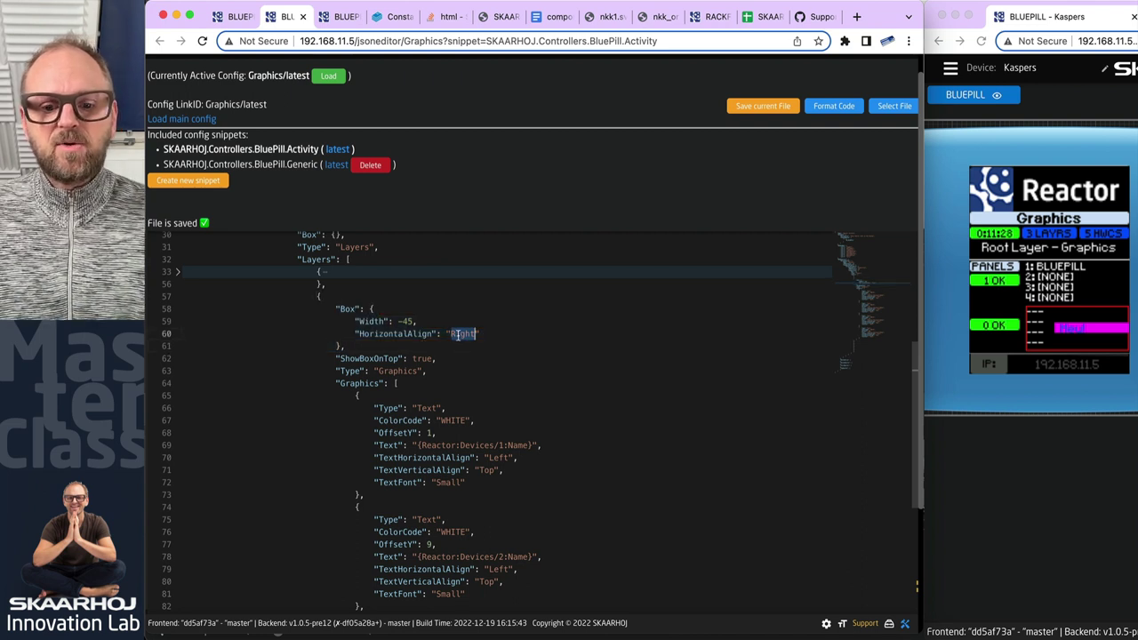
{"action": "type", "text": "Left"}
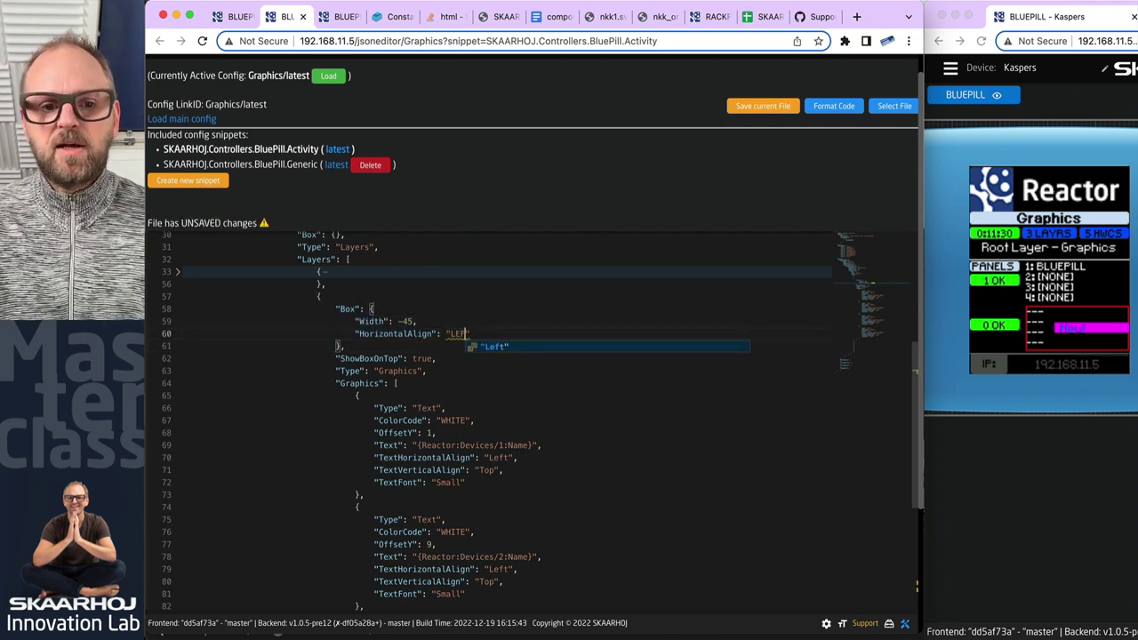
{"action": "left_click", "coordinate": [756, 108]}
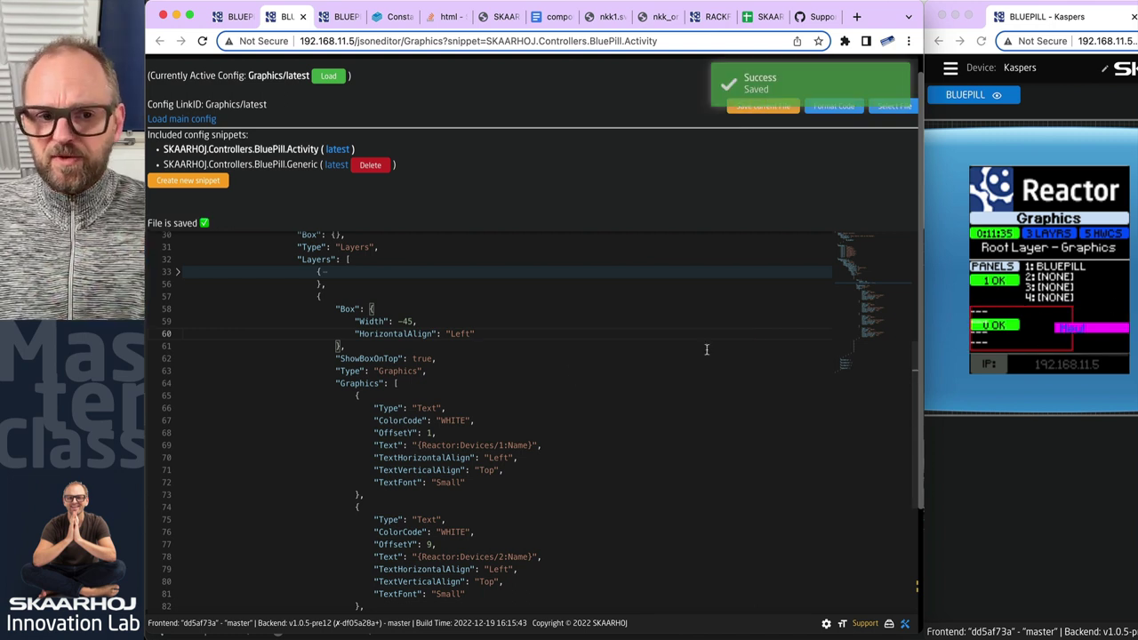
- Set the Width of the second layer's Box to -60 and save the current file
{"action": "mouse_move", "coordinate": [400, 321]}
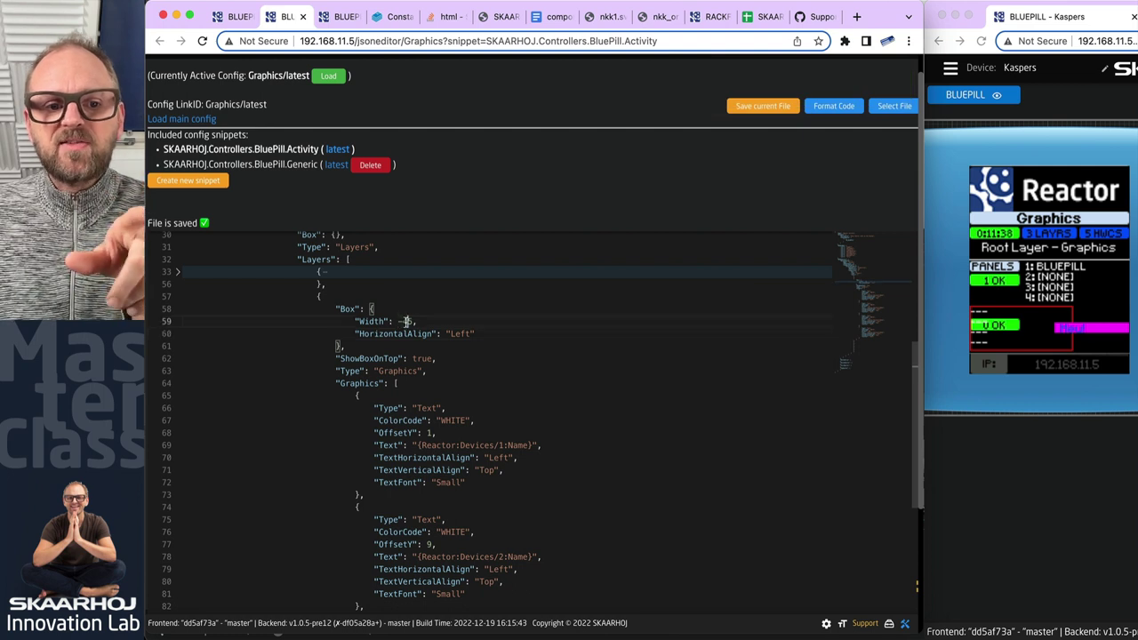
{"action": "double_click", "coordinate": [405, 321]}
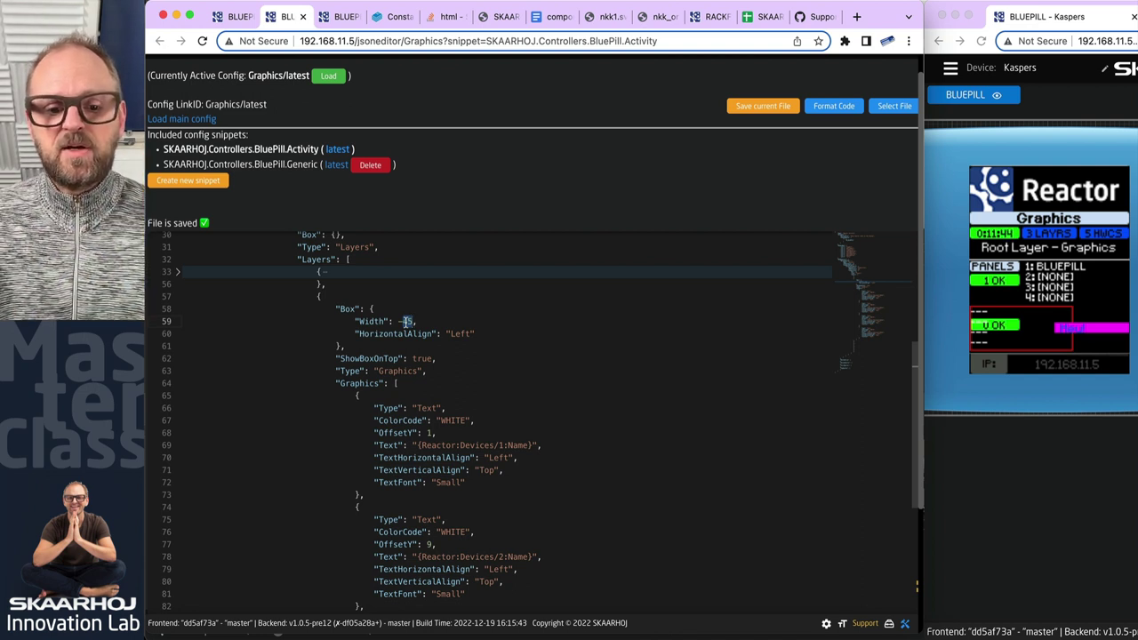
{"action": "type", "text": "60"}
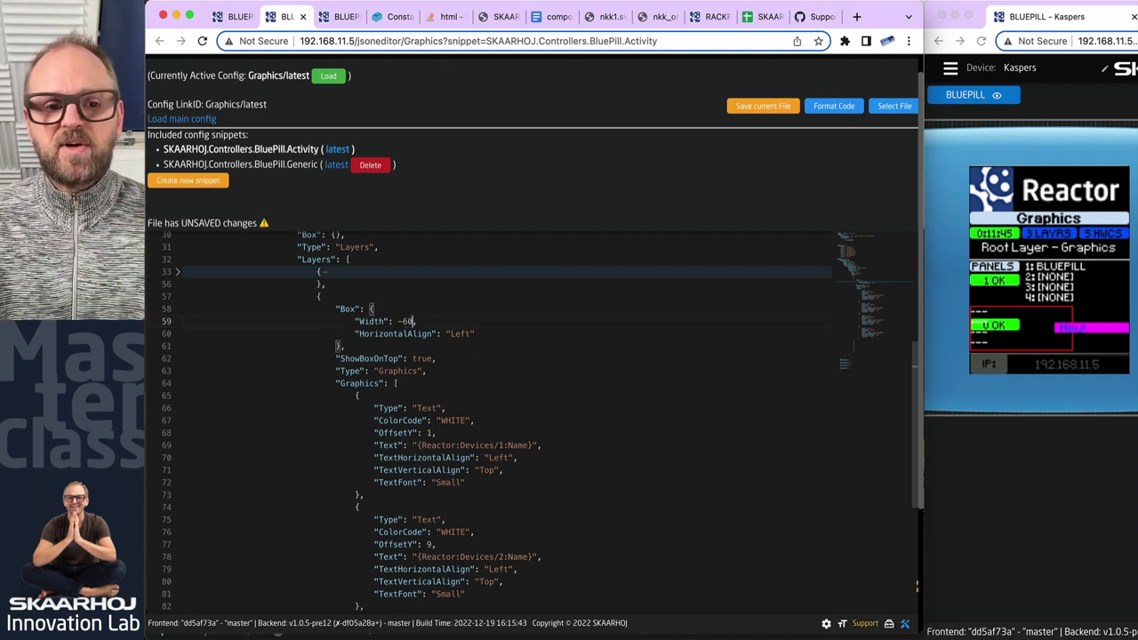
{"action": "left_click", "coordinate": [774, 105]}
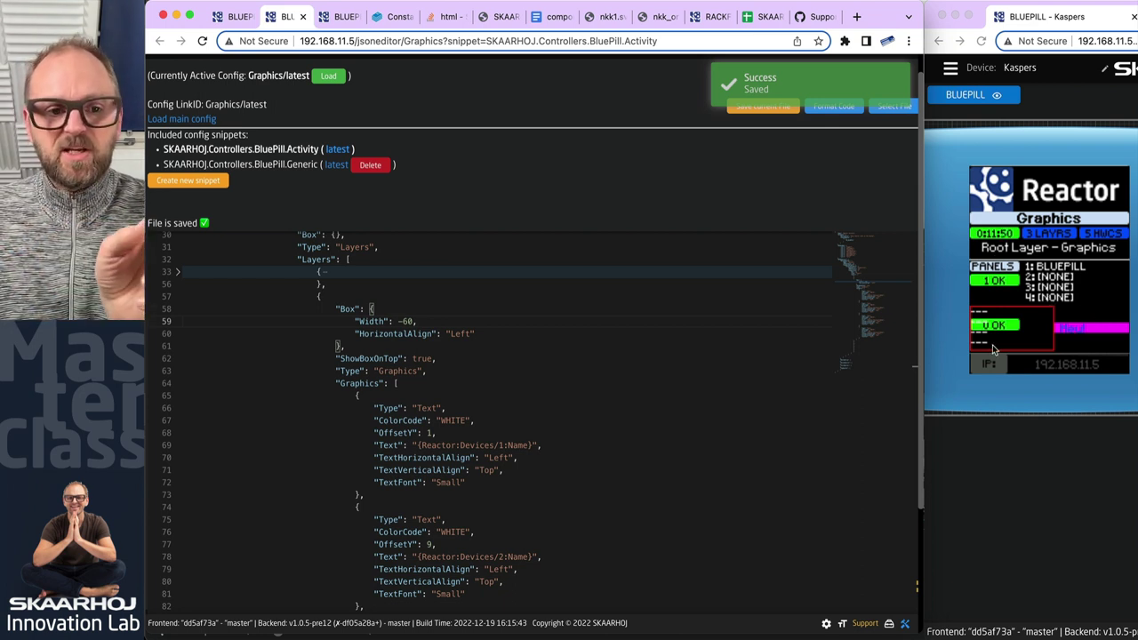
- Set HorizontalAlign in the second layer's Box back to Right and save the current file
{"action": "double_click", "coordinate": [459, 333]}
{"action": "type", "text": "Right"}
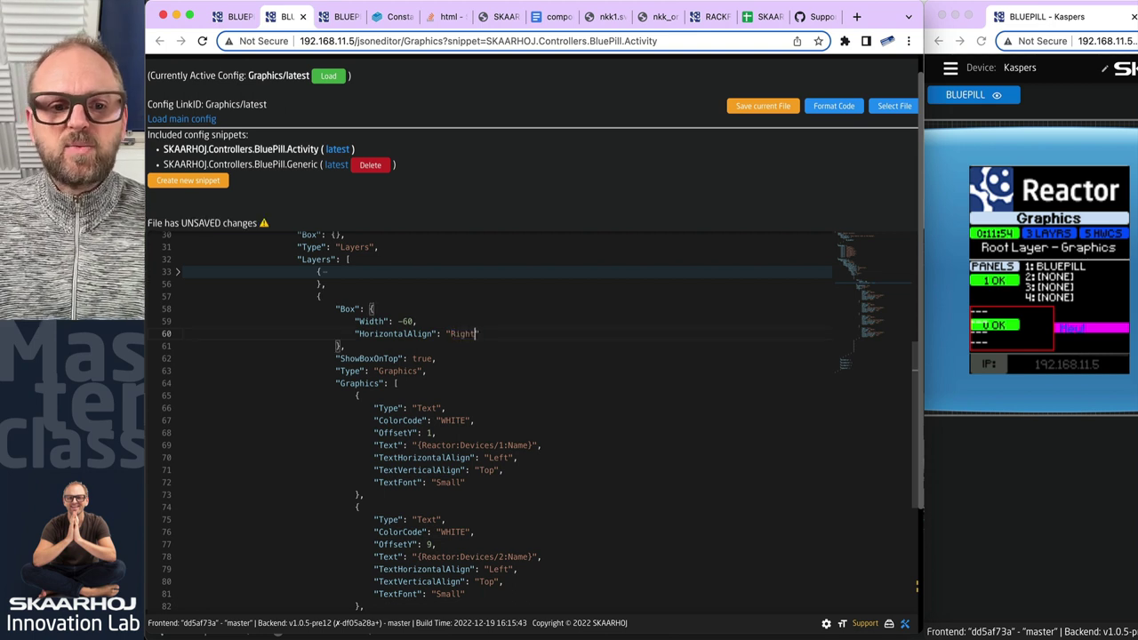
{"action": "left_click", "coordinate": [744, 110]}
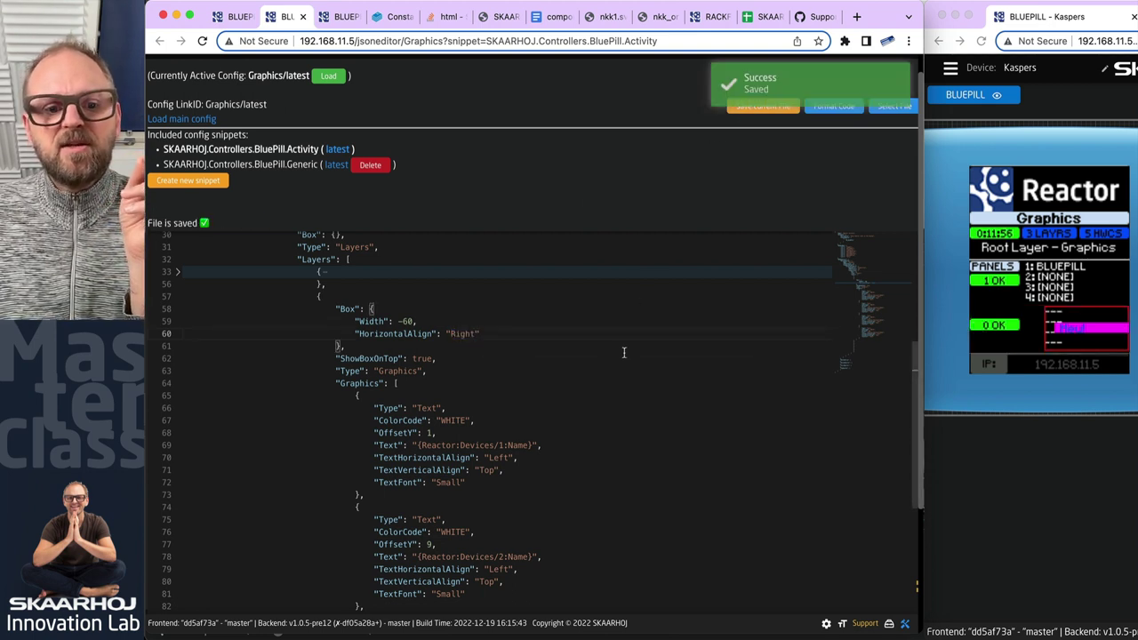
- Expand the first layer and its Box, and set the Box's Width to 40
{"action": "left_click", "coordinate": [178, 273]}
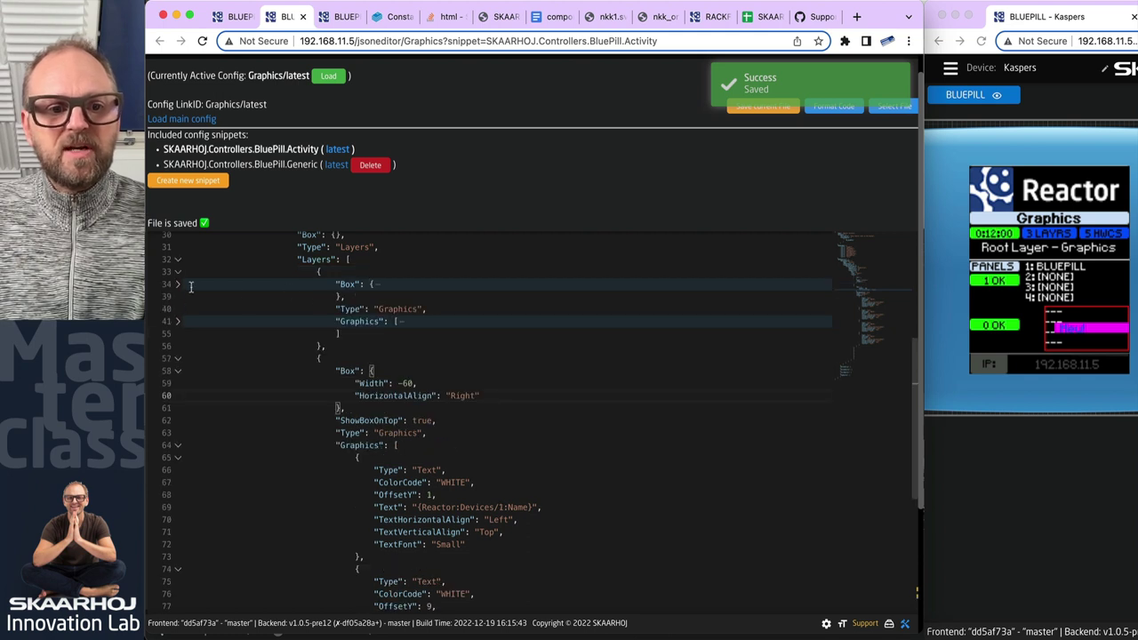
{"action": "left_click", "coordinate": [179, 284]}
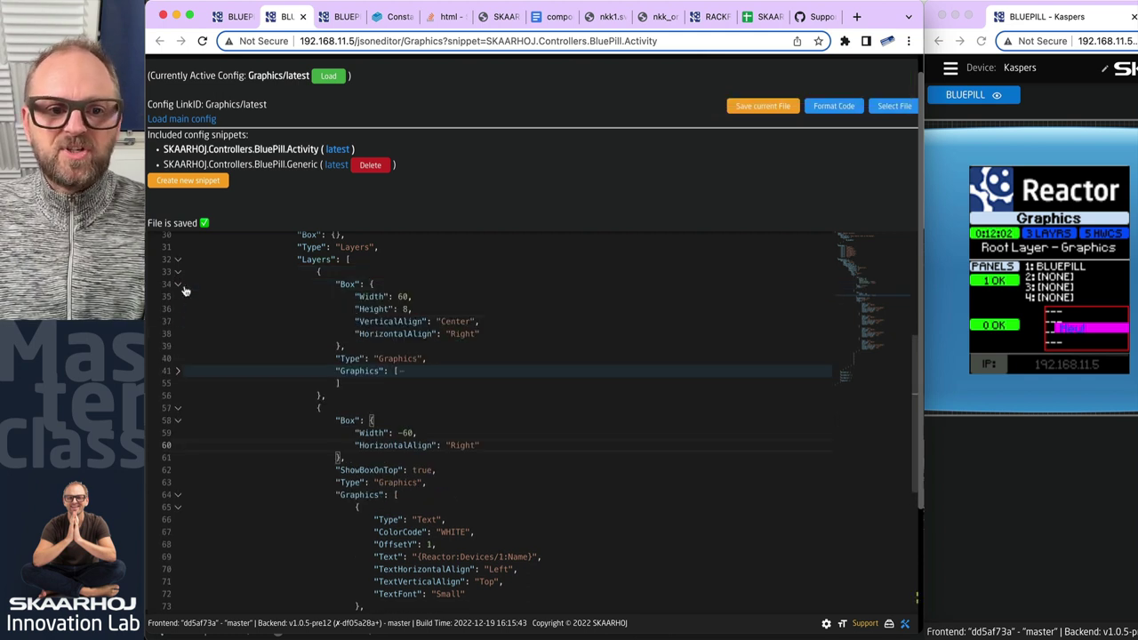
{"action": "double_click", "coordinate": [401, 297]}
{"action": "type", "text": "40"}
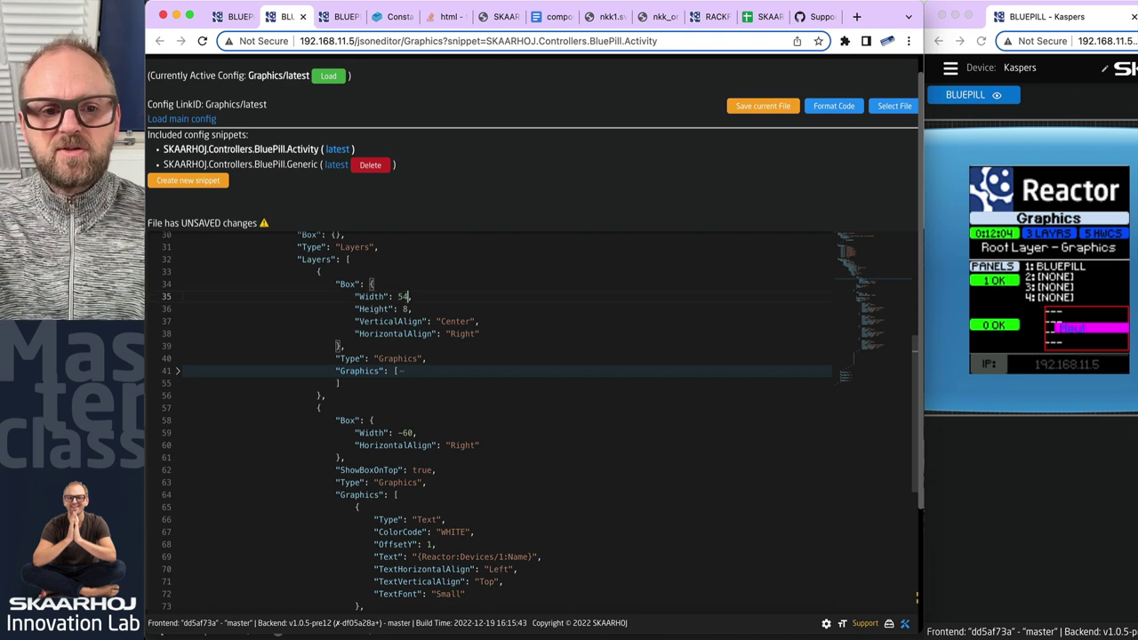
- Set the first layer's Box to VerticalAlign Top and HorizontalAlign Left, and save the current file
{"action": "double_click", "coordinate": [462, 322]}
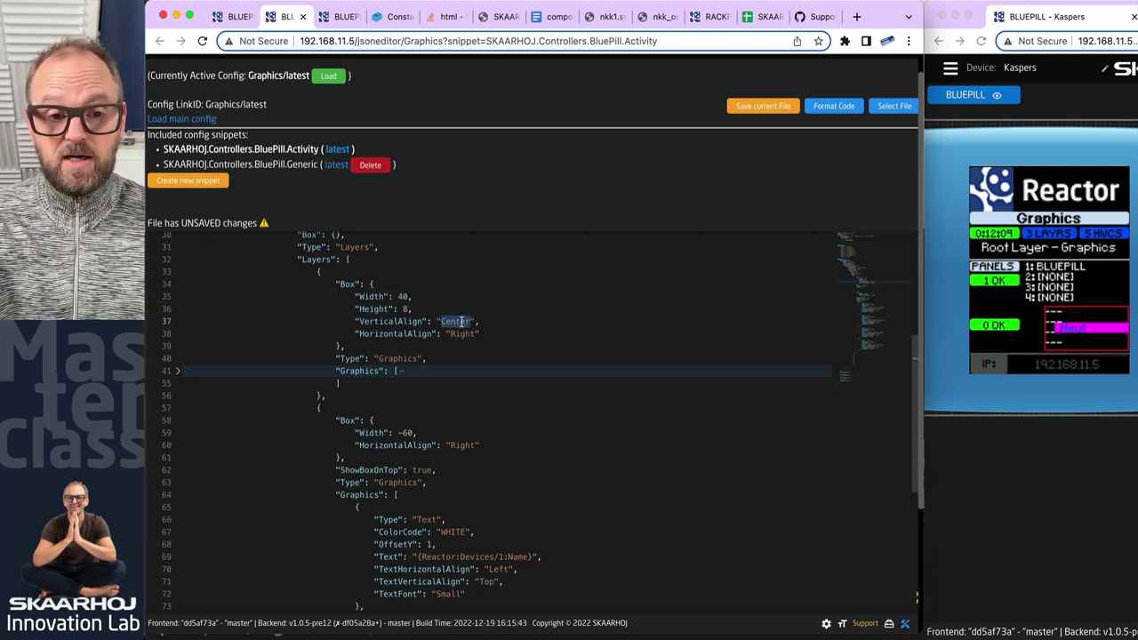
{"action": "type", "text": "Top"}
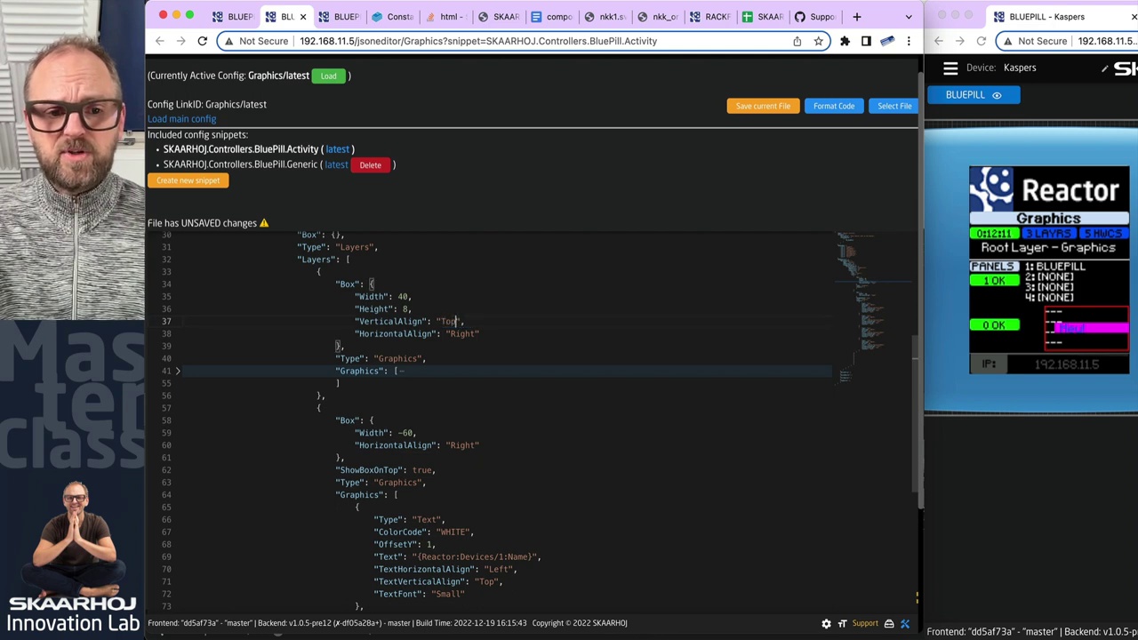
{"action": "double_click", "coordinate": [463, 333]}
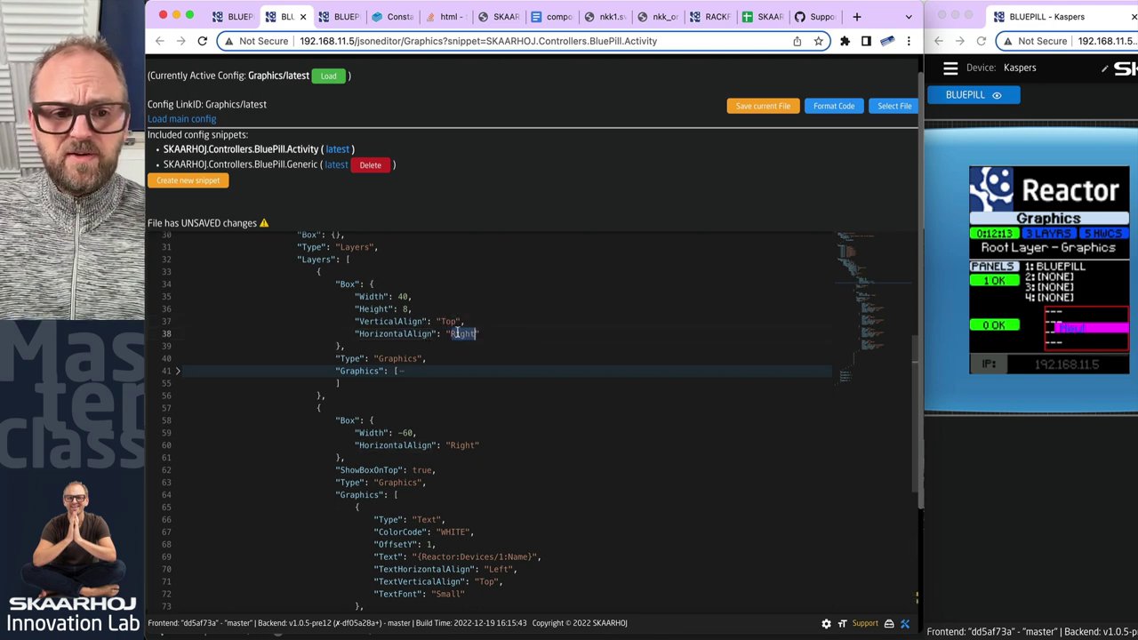
{"action": "type", "text": "Left"}
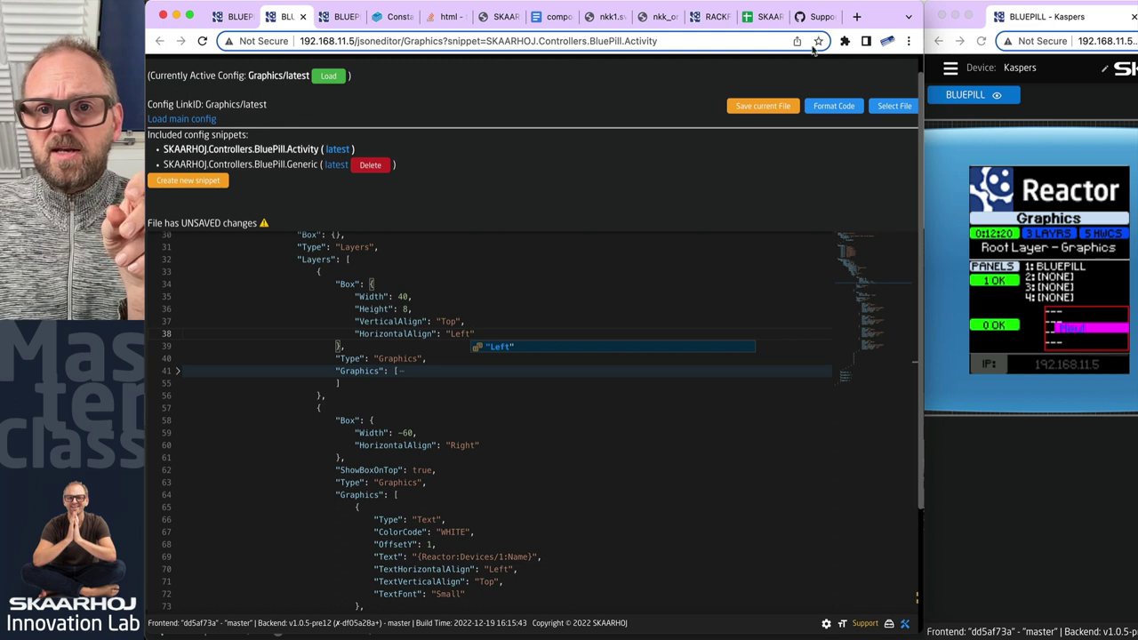
{"action": "left_click", "coordinate": [770, 108]}
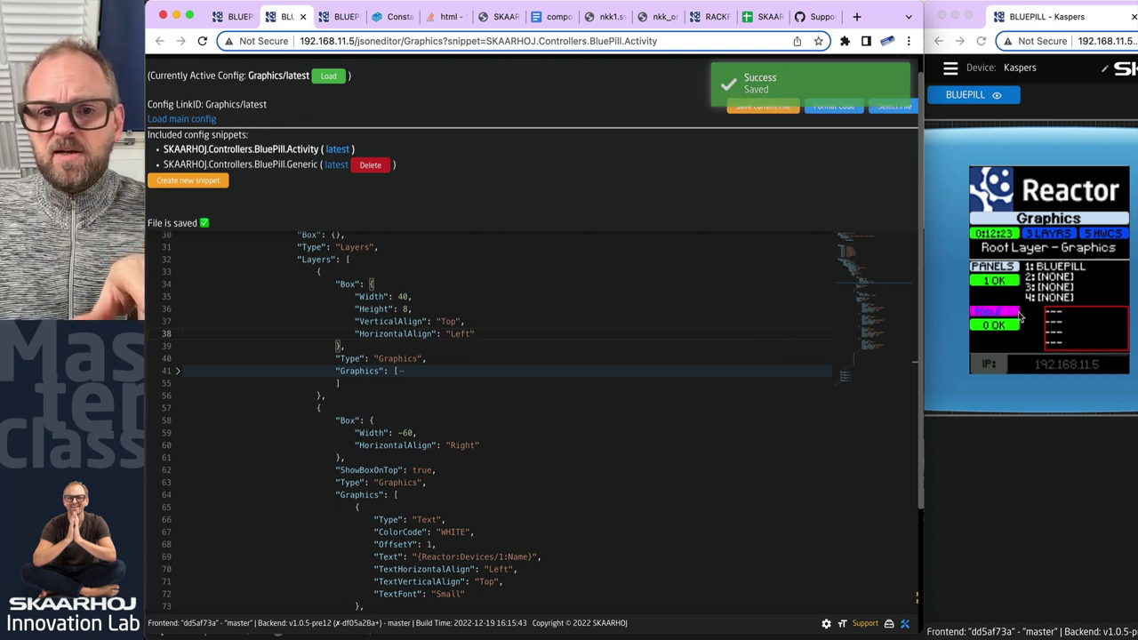
- Set the Width of the second layer's Box to -45 and save the current file
{"action": "scroll", "coordinate": [414, 401], "scroll_direction": "down", "scroll_amount": 2}
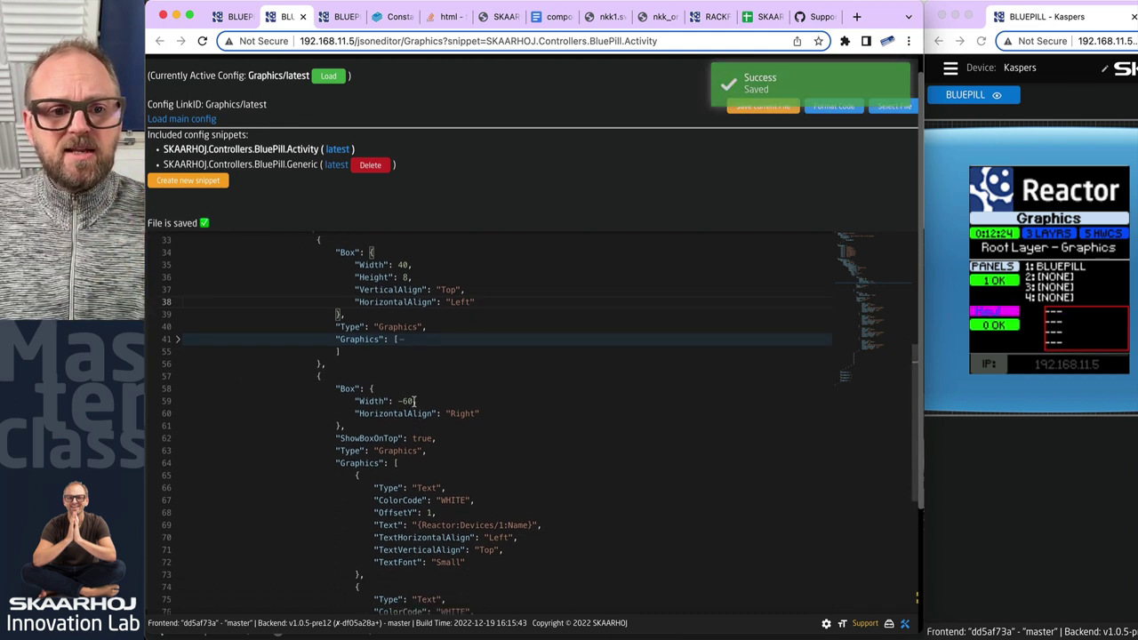
{"action": "double_click", "coordinate": [406, 401]}
{"action": "type", "text": "45"}
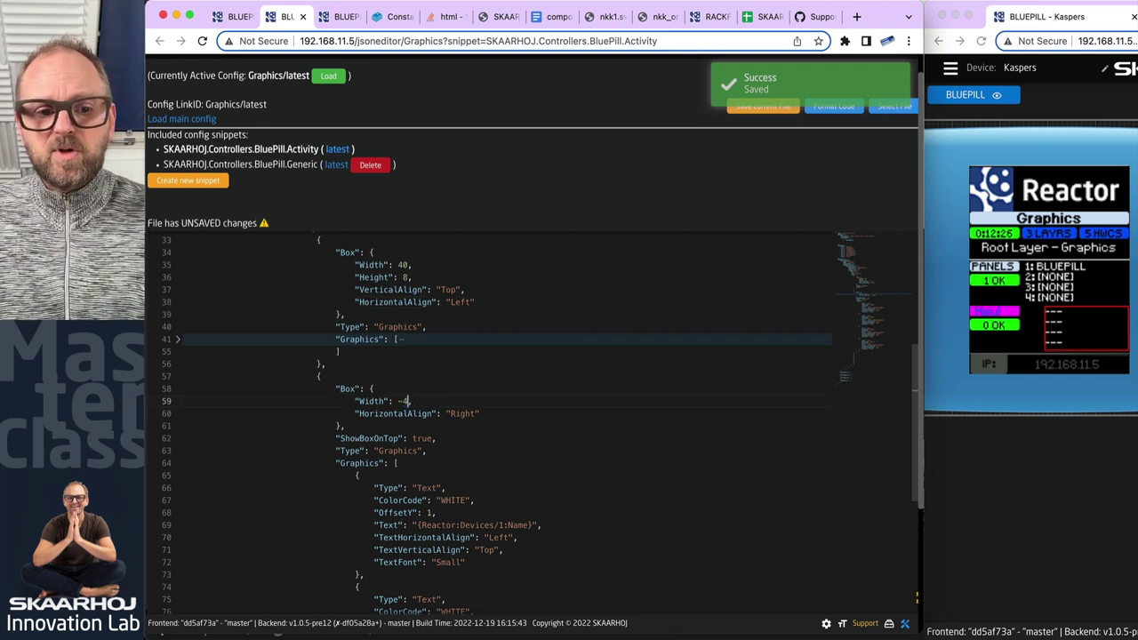
{"action": "left_click", "coordinate": [763, 106]}
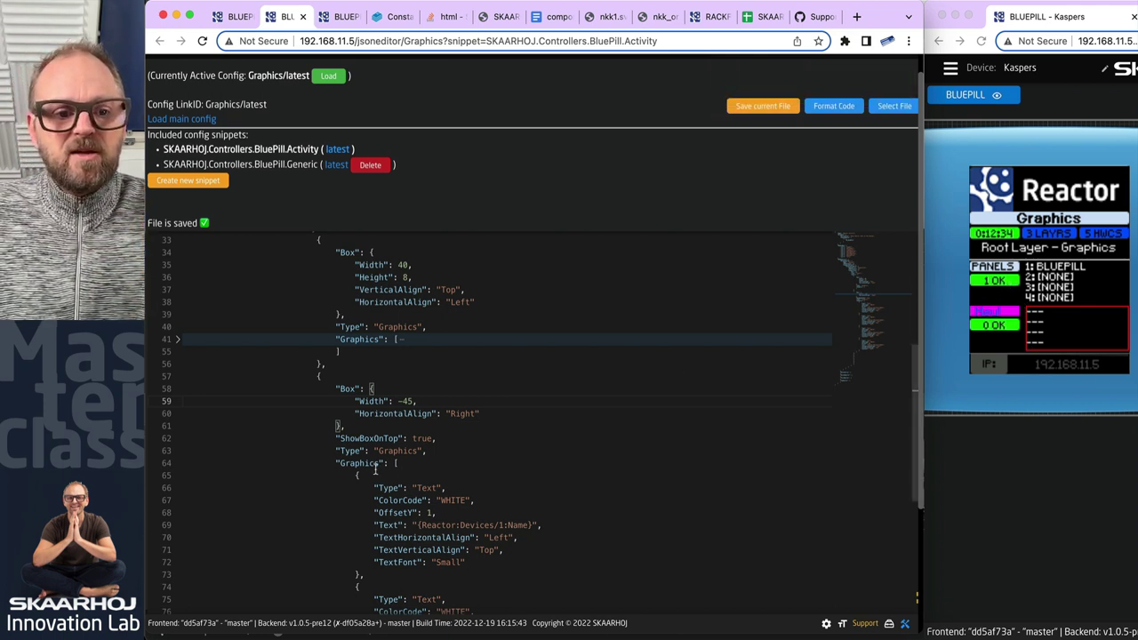
- Collapse the second layer and expand the third layer with its Box and Graphics to examine its ActiveIf condition and contents
{"action": "scroll", "coordinate": [363, 475], "scroll_direction": "down", "scroll_amount": 2}
{"action": "scroll", "coordinate": [363, 474], "scroll_direction": "down", "scroll_amount": 1}
{"action": "scroll", "coordinate": [288, 342], "scroll_direction": "up", "scroll_amount": 2}
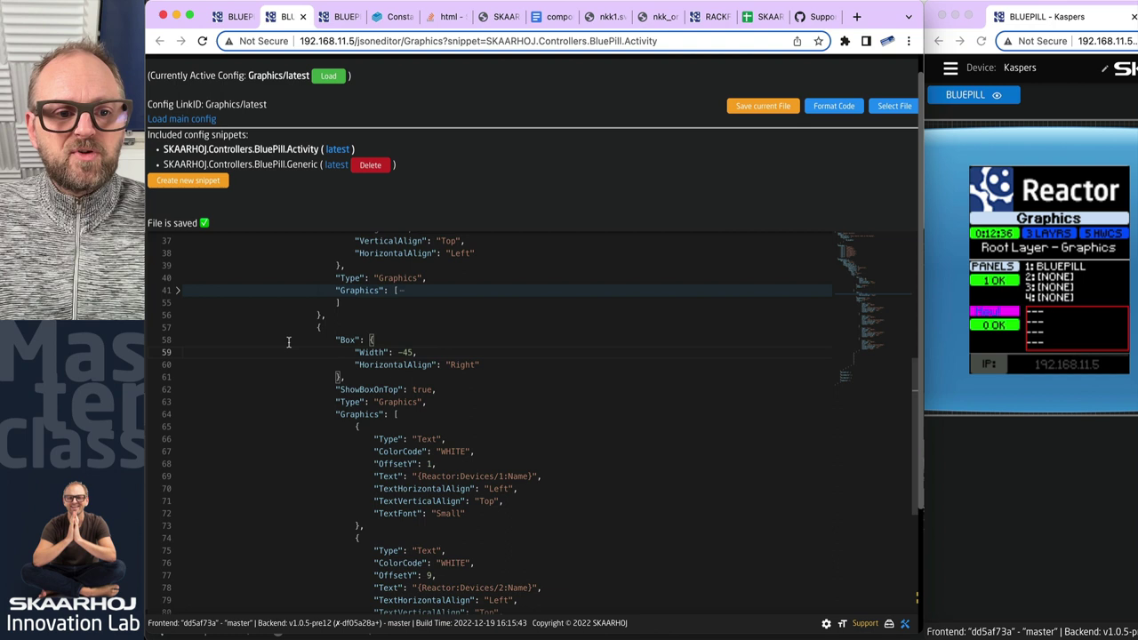
{"action": "left_click", "coordinate": [178, 329]}
{"action": "left_click", "coordinate": [178, 352]}
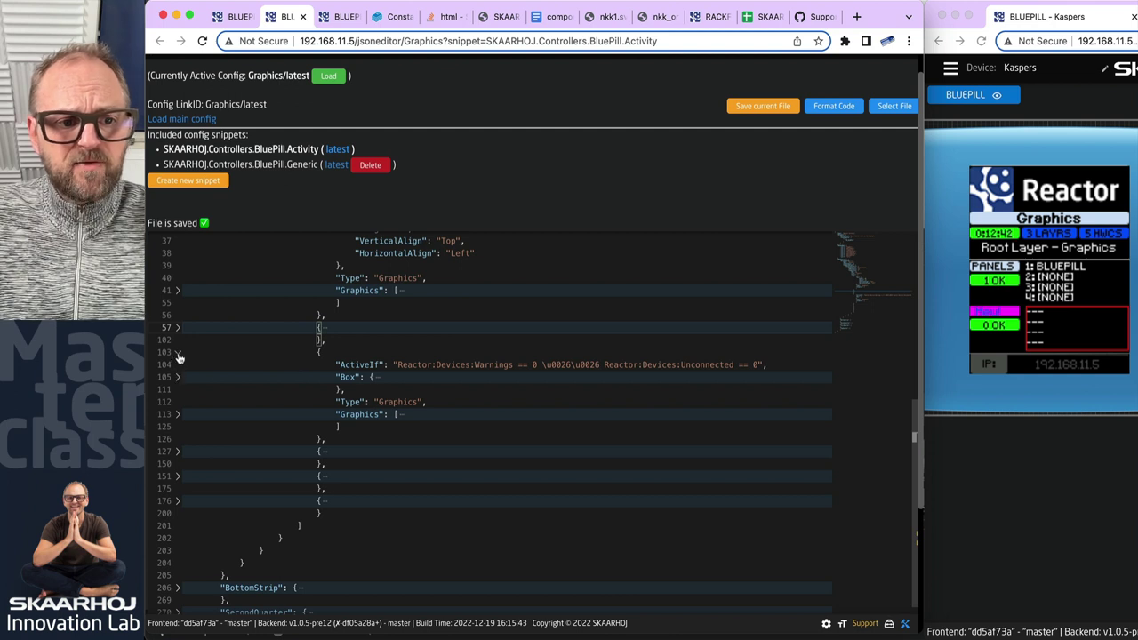
{"action": "left_click", "coordinate": [178, 353]}
{"action": "left_click", "coordinate": [178, 353]}
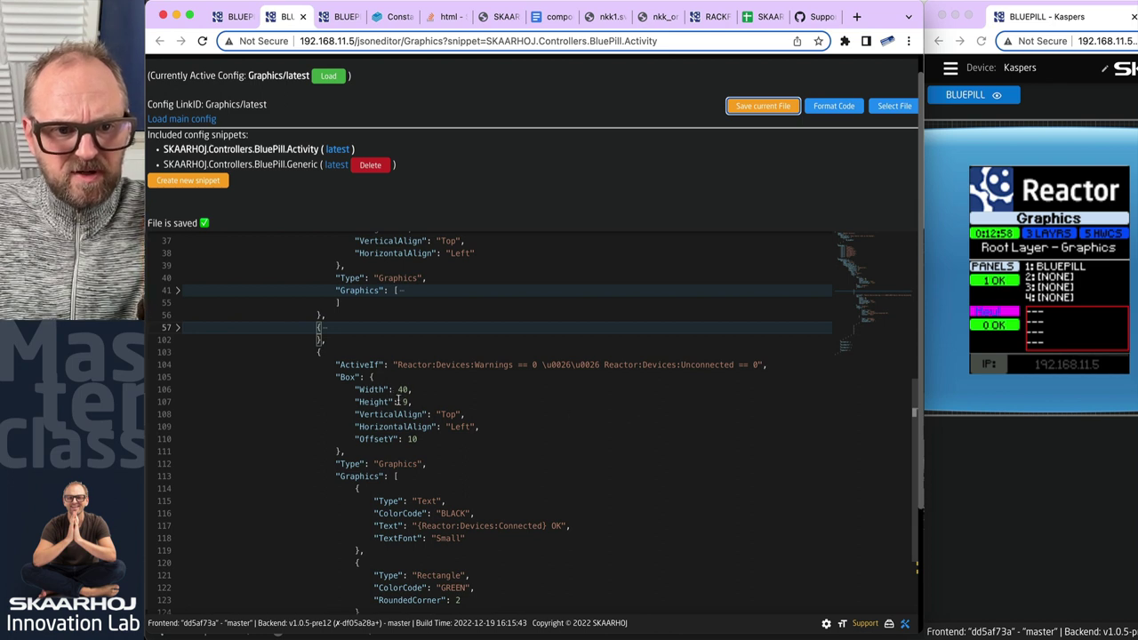
- Expand the fourth layer and examine its ActiveIf condition against the third layer's condition
{"action": "scroll", "coordinate": [483, 452], "scroll_direction": "down", "scroll_amount": 3}
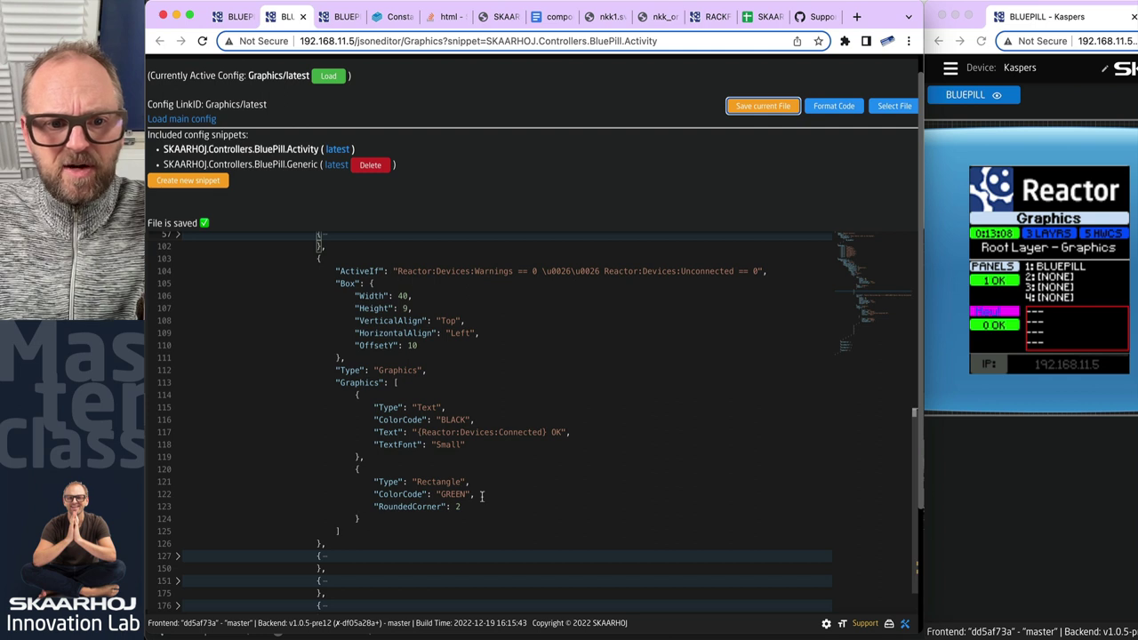
{"action": "scroll", "coordinate": [382, 522], "scroll_direction": "down", "scroll_amount": 1}
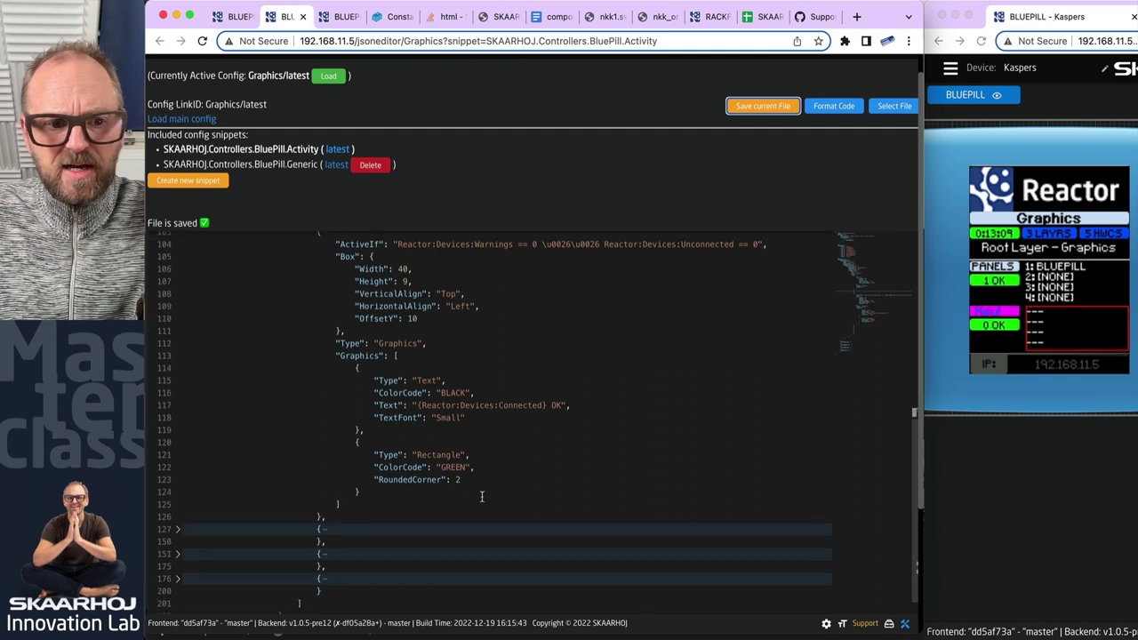
{"action": "left_click", "coordinate": [177, 527]}
{"action": "scroll", "coordinate": [498, 480], "scroll_direction": "down", "scroll_amount": 5}
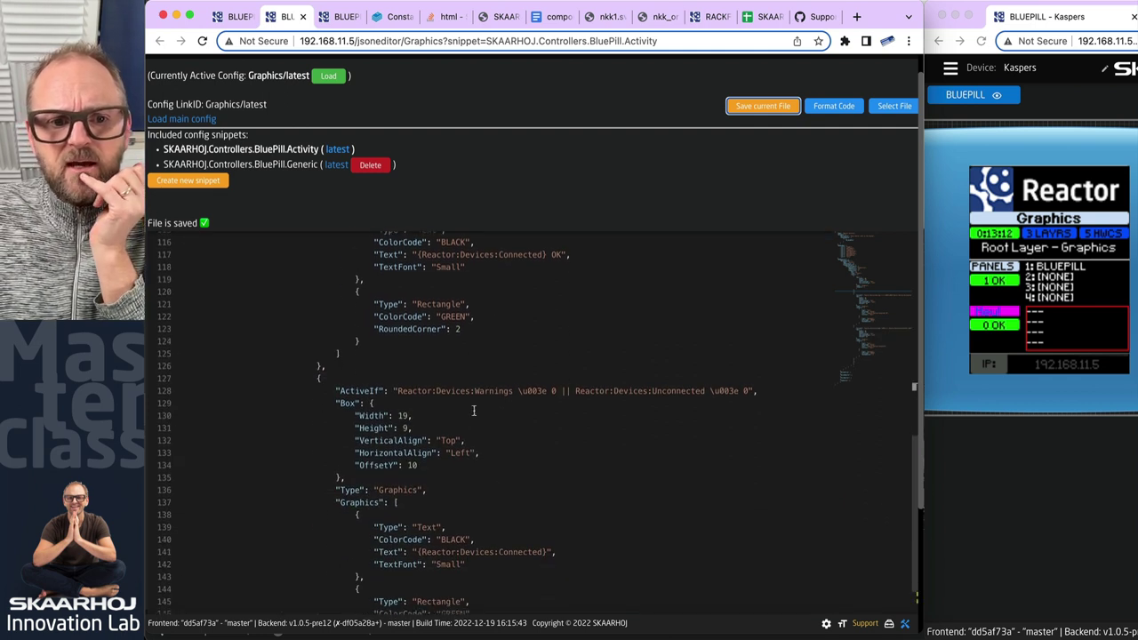
{"action": "left_click_drag", "start_coordinate": [465, 391], "coordinate": [725, 396]}
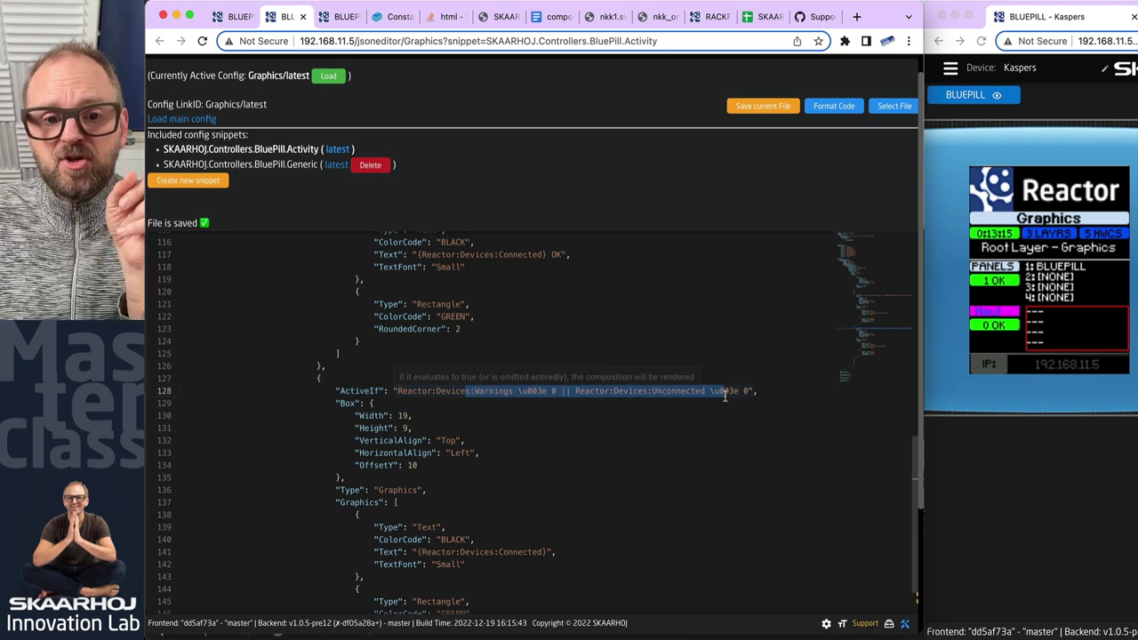
- Replace the greater-than code after Reactor:Devices:Warnings with != in the fourth layer's ActiveIf, and review the layer's Box and Graphics
{"action": "scroll", "coordinate": [725, 397], "scroll_direction": "up", "scroll_amount": 5}
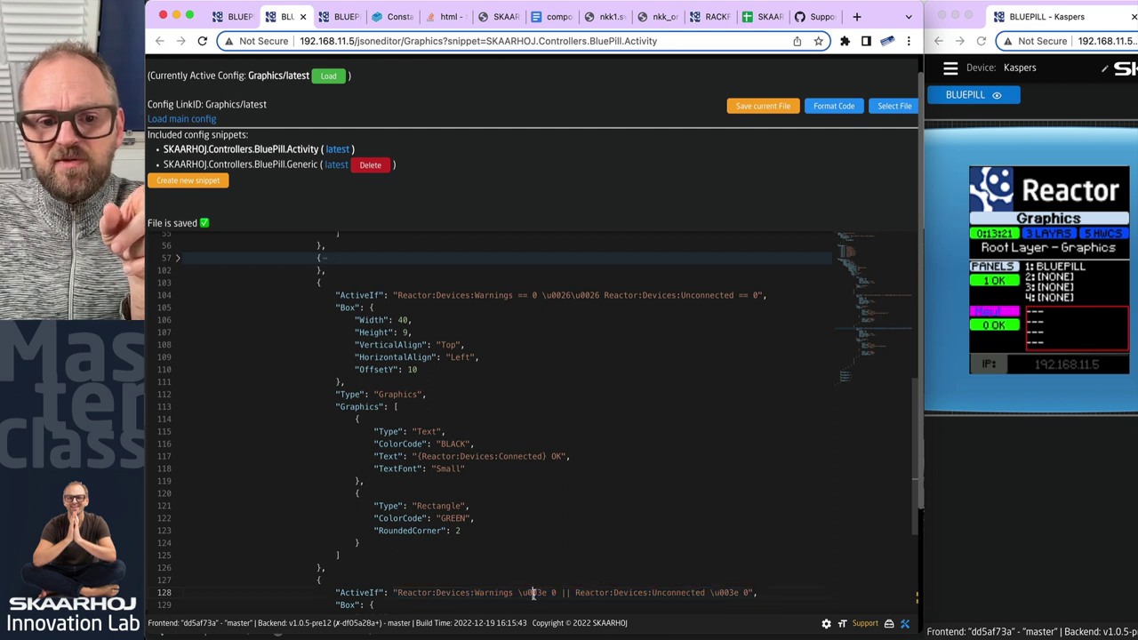
{"action": "double_click", "coordinate": [532, 593]}
{"action": "left_click_drag", "start_coordinate": [548, 593], "coordinate": [518, 593]}
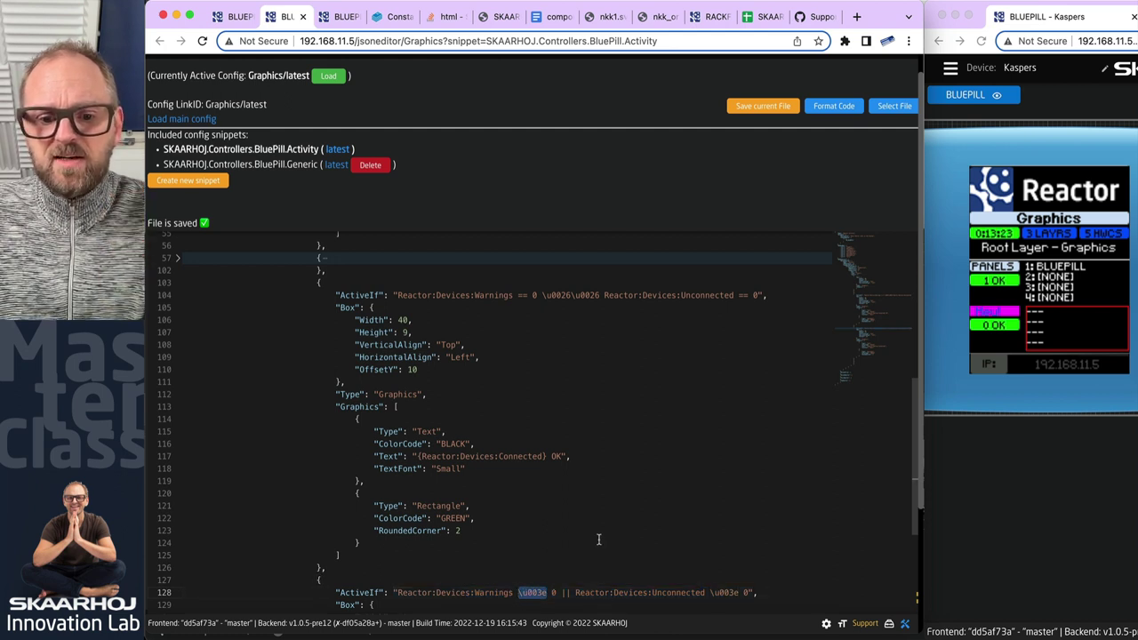
{"action": "type", "text": "!="}
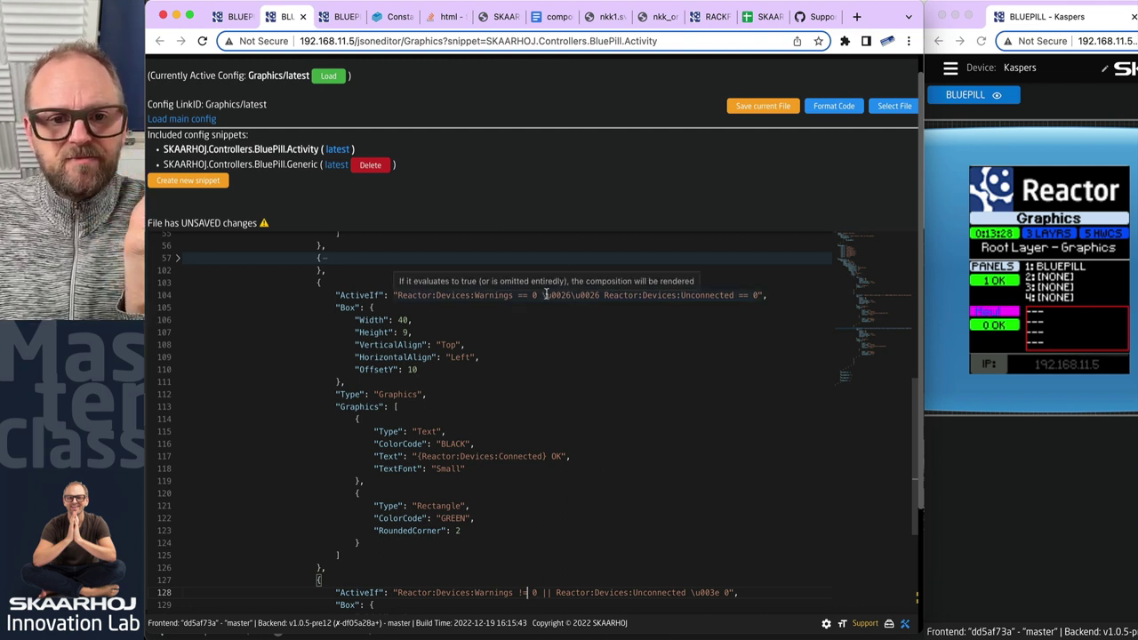
{"action": "scroll", "coordinate": [669, 484], "scroll_direction": "down", "scroll_amount": 3}
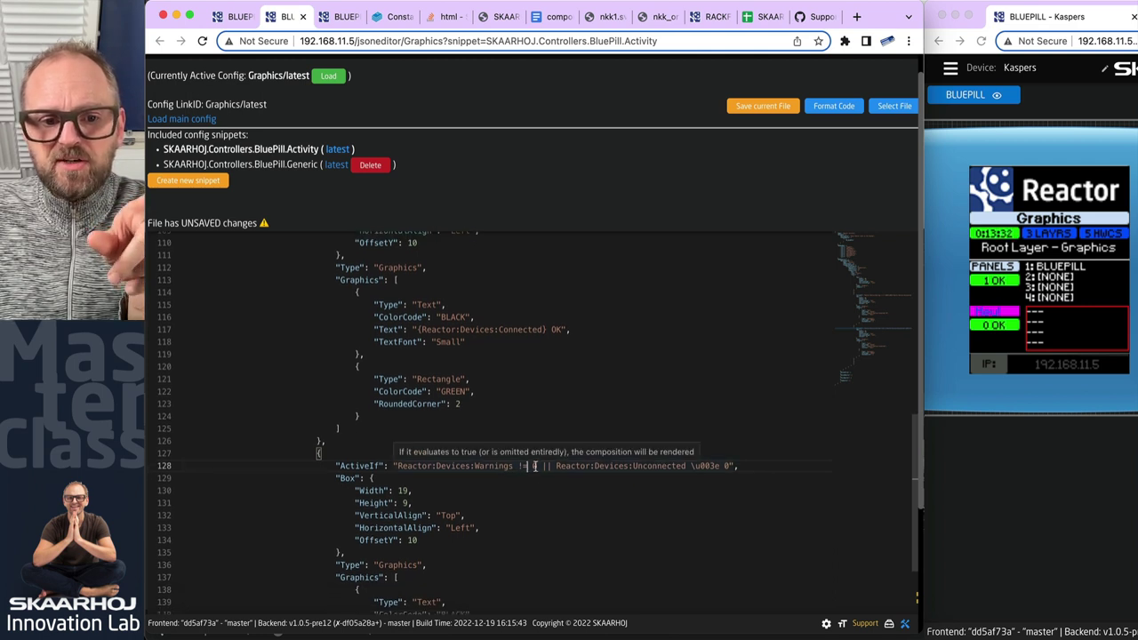
{"action": "scroll", "coordinate": [480, 518], "scroll_direction": "down", "scroll_amount": 2}
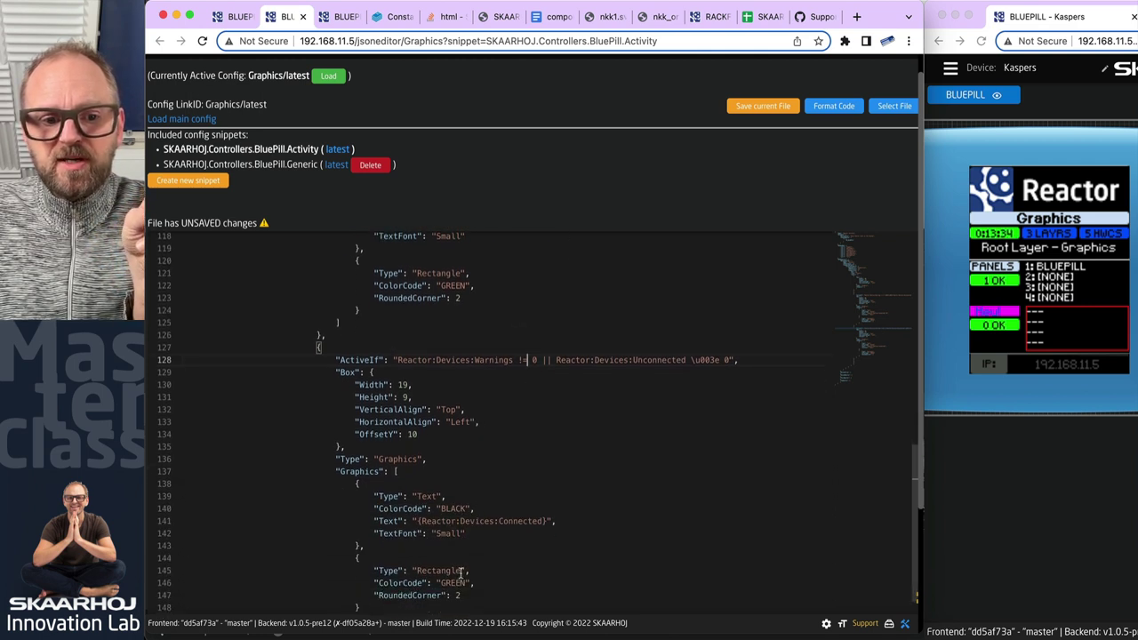
{"action": "scroll", "coordinate": [462, 571], "scroll_direction": "down", "scroll_amount": 1}
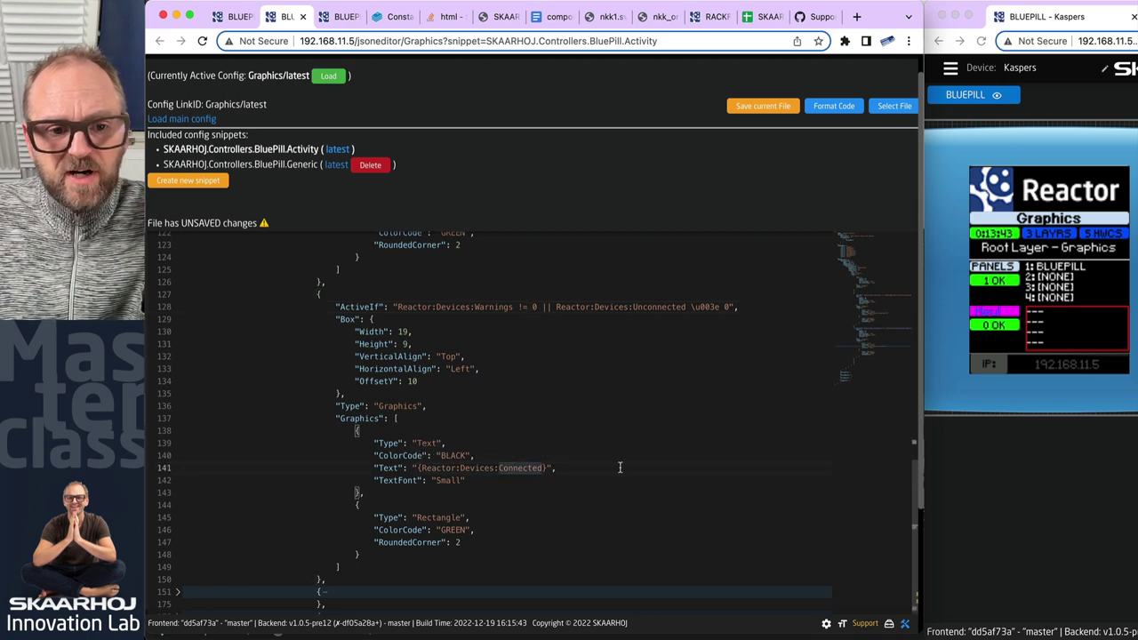
- Expand the fifth layer and examine its ActiveIf condition, Box offsets and warnings text
{"action": "scroll", "coordinate": [619, 466], "scroll_direction": "down", "scroll_amount": 5}
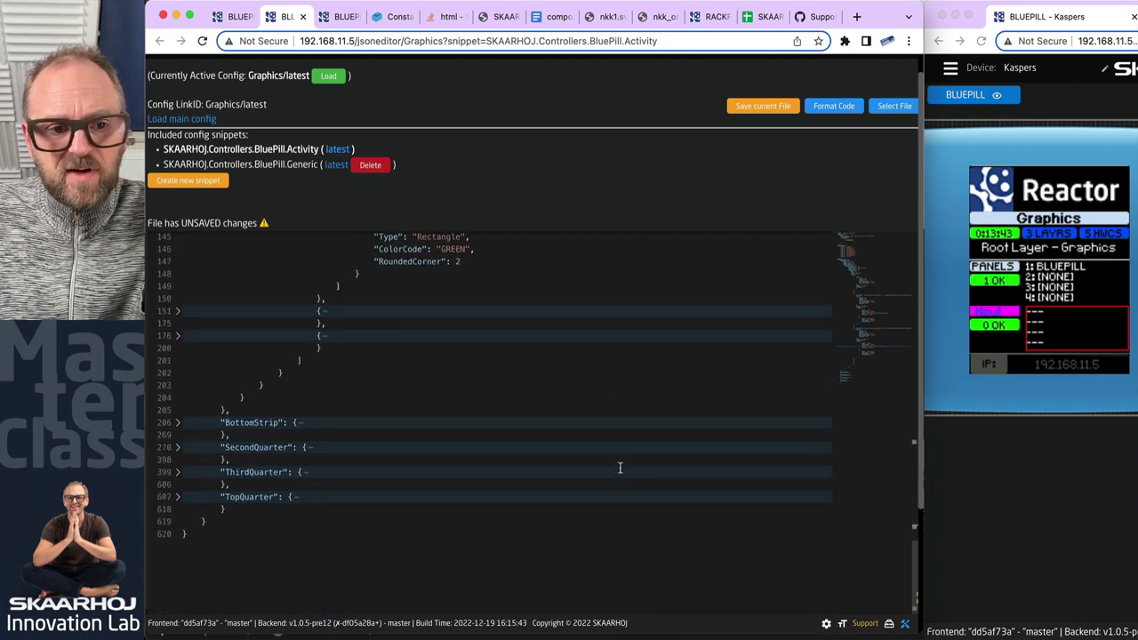
{"action": "left_click", "coordinate": [178, 312]}
{"action": "scroll", "coordinate": [451, 401], "scroll_direction": "down", "scroll_amount": 2}
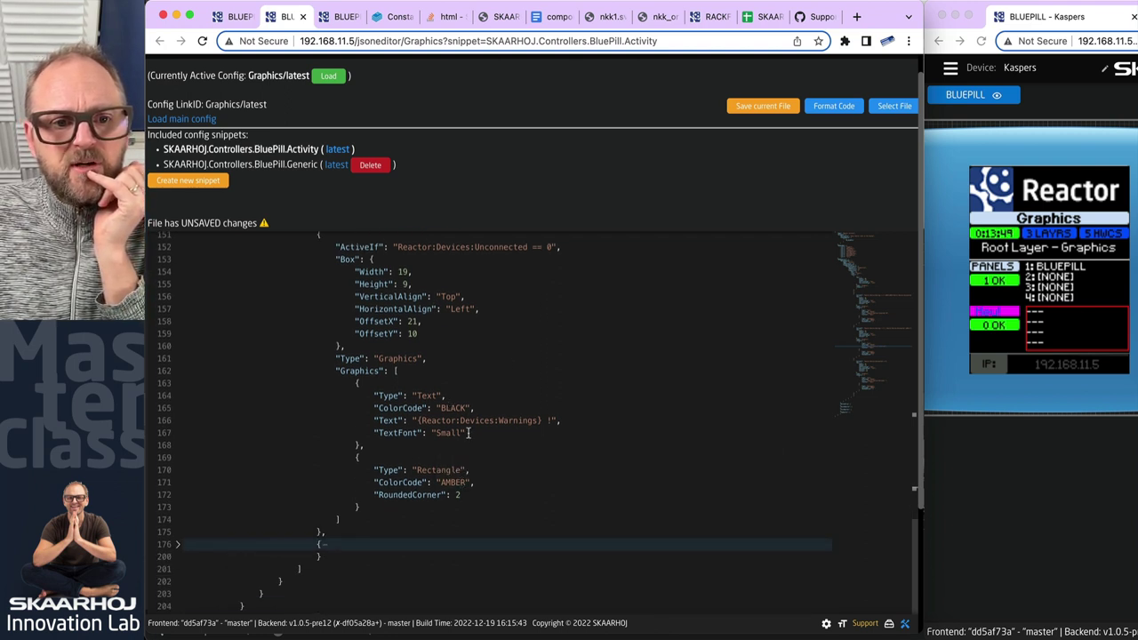
{"action": "scroll", "coordinate": [516, 338], "scroll_direction": "up", "scroll_amount": 1}
{"action": "left_click_drag", "start_coordinate": [396, 275], "coordinate": [553, 275]}
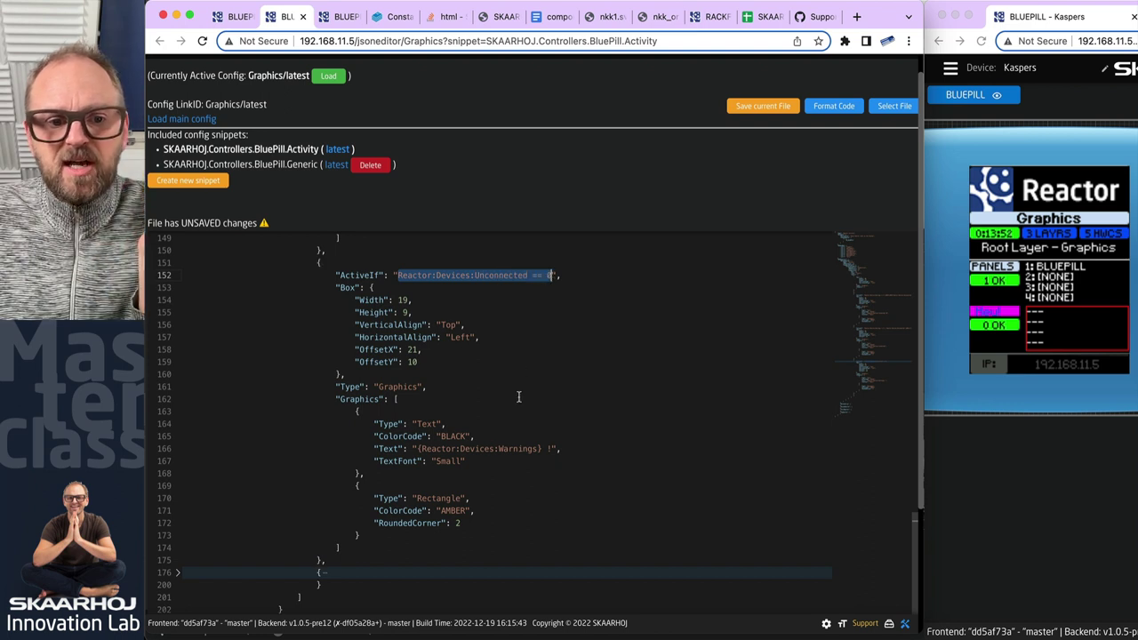
- Expand the sixth layer and examine its rectangle's ColorCode and its ActiveIf condition
{"action": "left_click", "coordinate": [178, 575]}
{"action": "scroll", "coordinate": [608, 521], "scroll_direction": "down", "scroll_amount": 5}
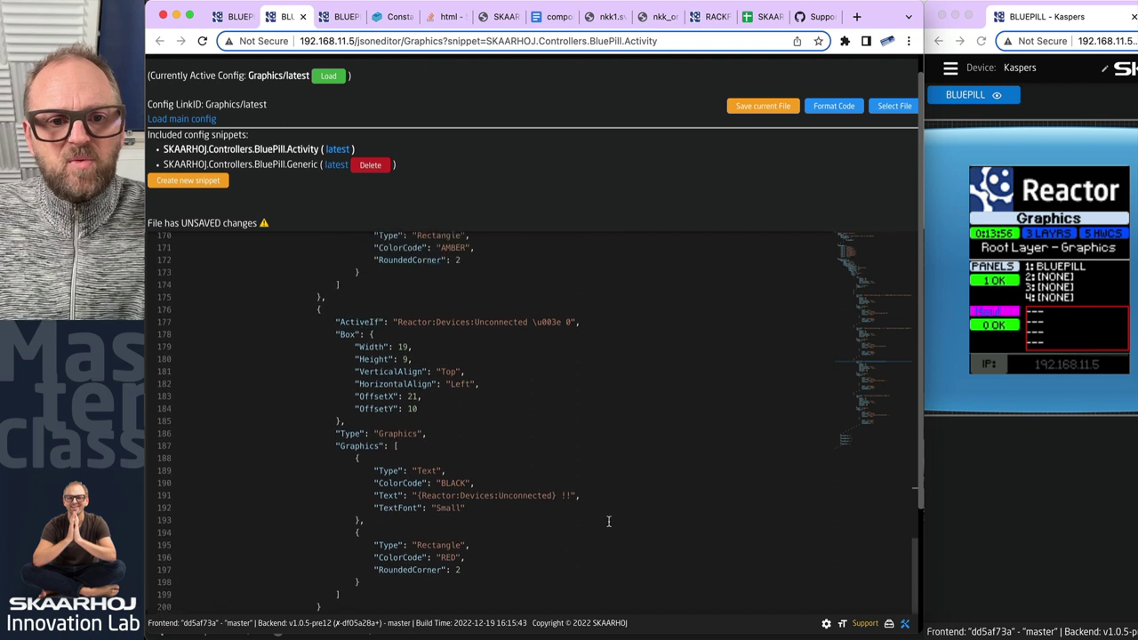
{"action": "scroll", "coordinate": [608, 521], "scroll_direction": "up", "scroll_amount": 1}
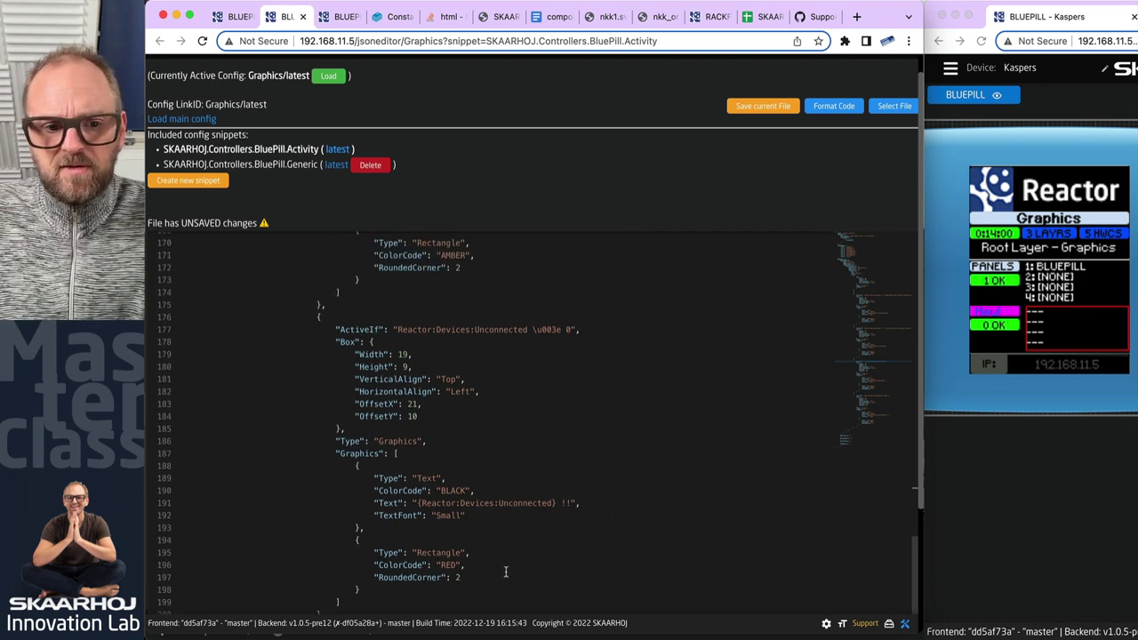
{"action": "double_click", "coordinate": [447, 564]}
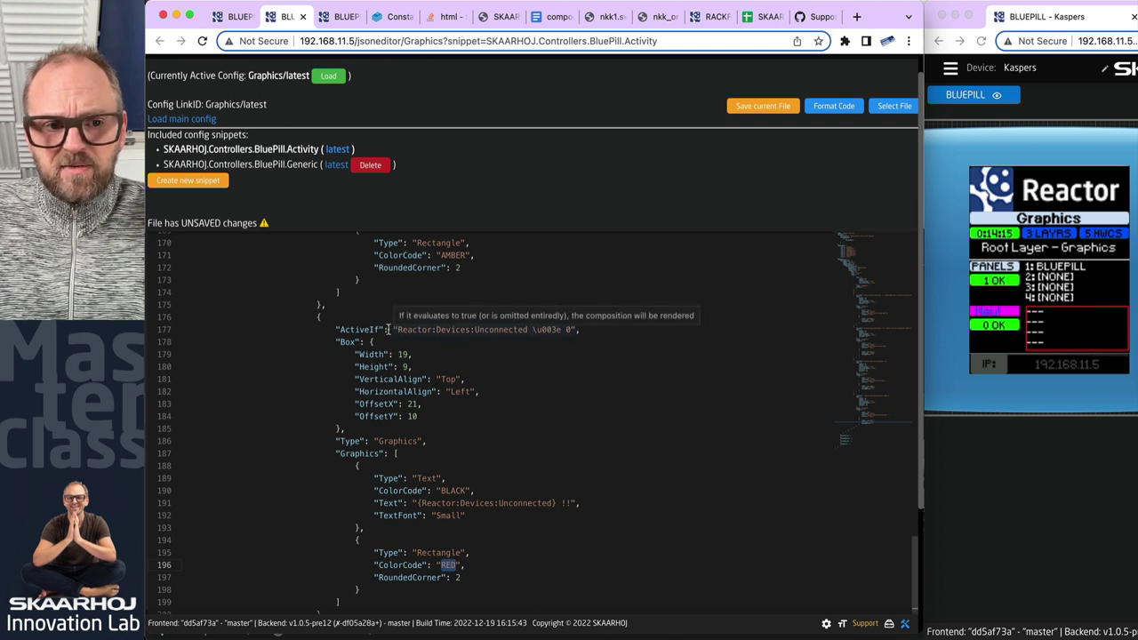
{"action": "left_click_drag", "start_coordinate": [339, 329], "coordinate": [655, 326]}
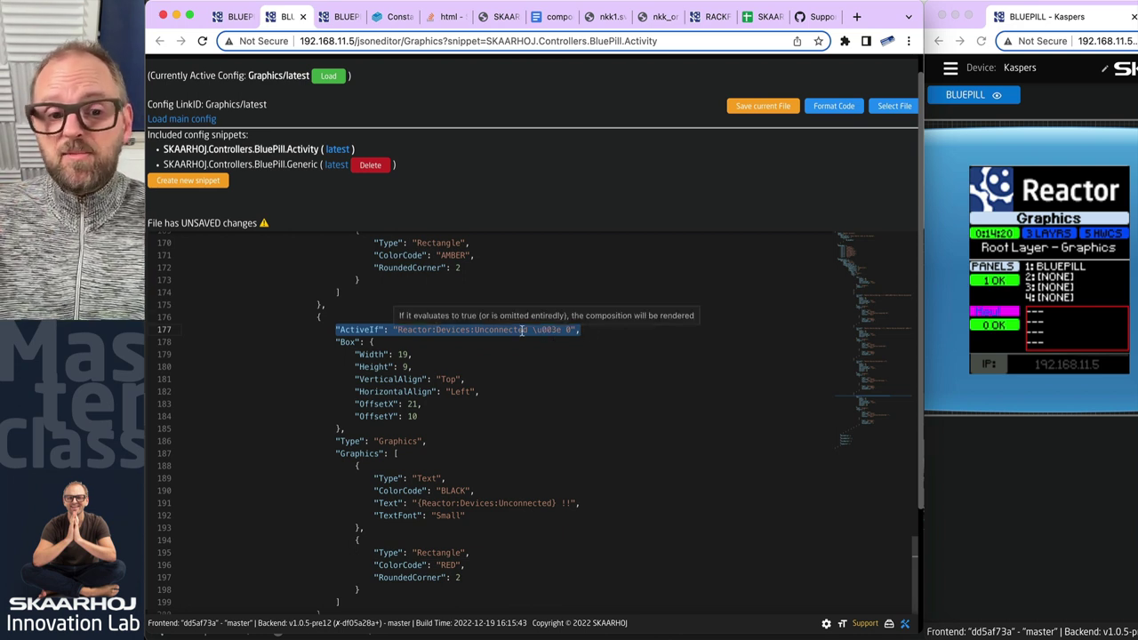
- Examine the sixth layer's Graphics array, covering the rectangle element, the text element and its device variable
{"action": "left_click", "coordinate": [334, 454]}
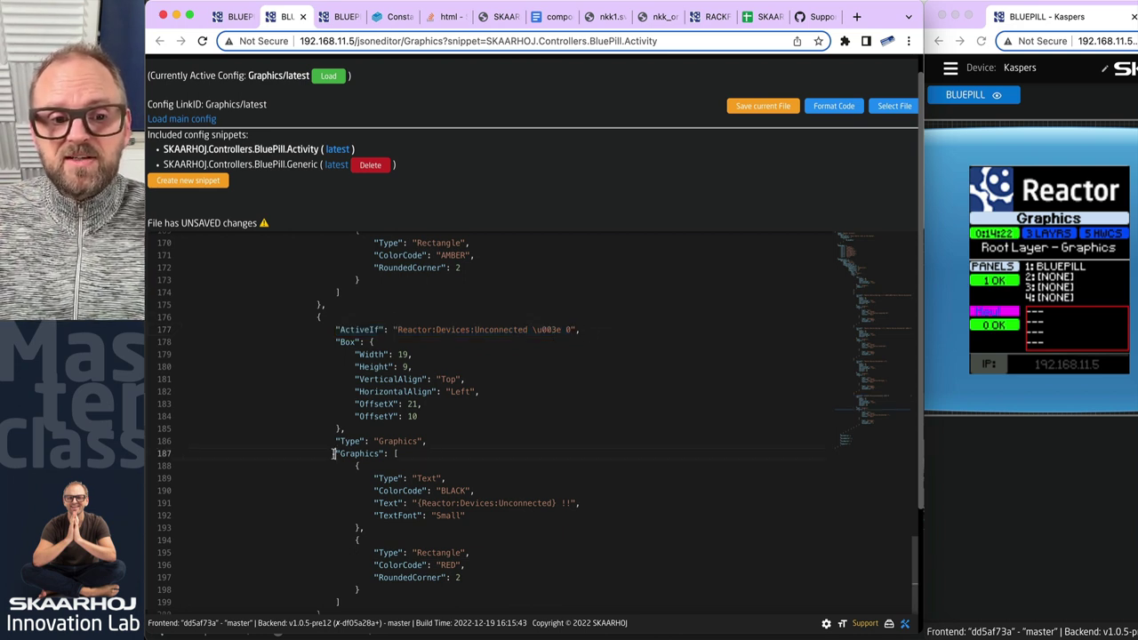
{"action": "left_click_drag", "start_coordinate": [334, 453], "coordinate": [382, 589]}
{"action": "left_click", "coordinate": [360, 589]}
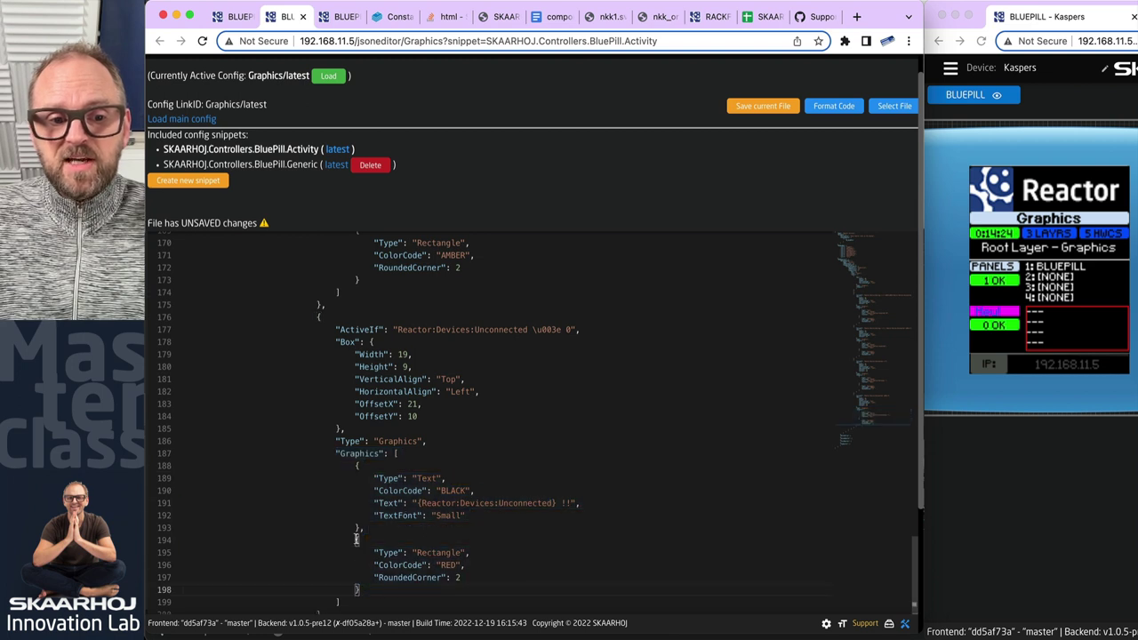
{"action": "left_click_drag", "start_coordinate": [355, 539], "coordinate": [360, 590]}
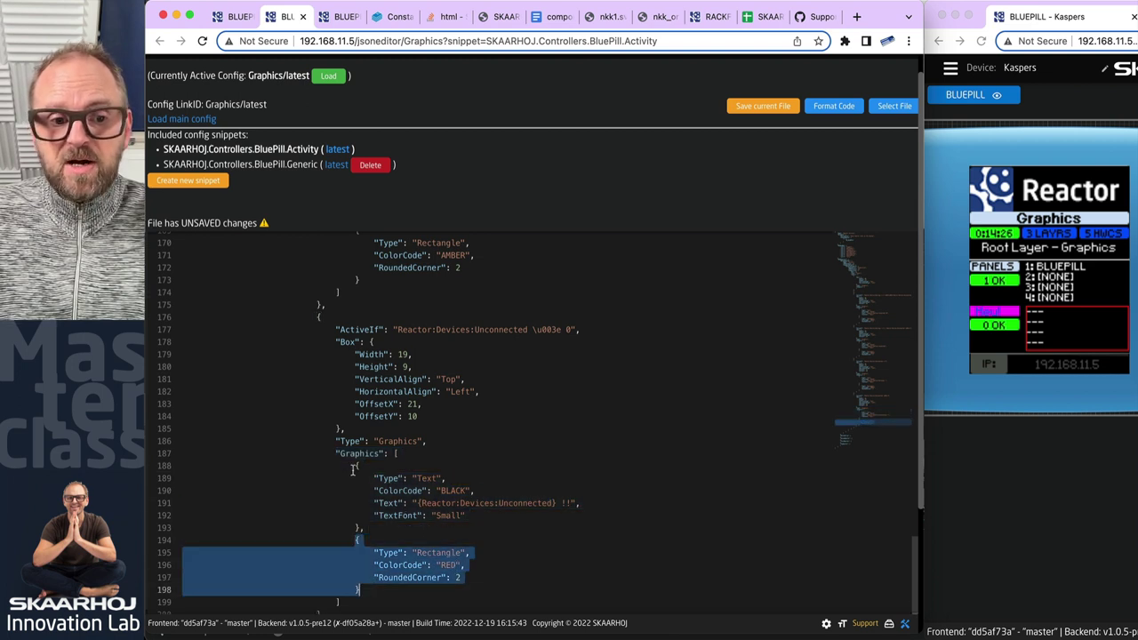
{"action": "left_click_drag", "start_coordinate": [356, 466], "coordinate": [365, 528]}
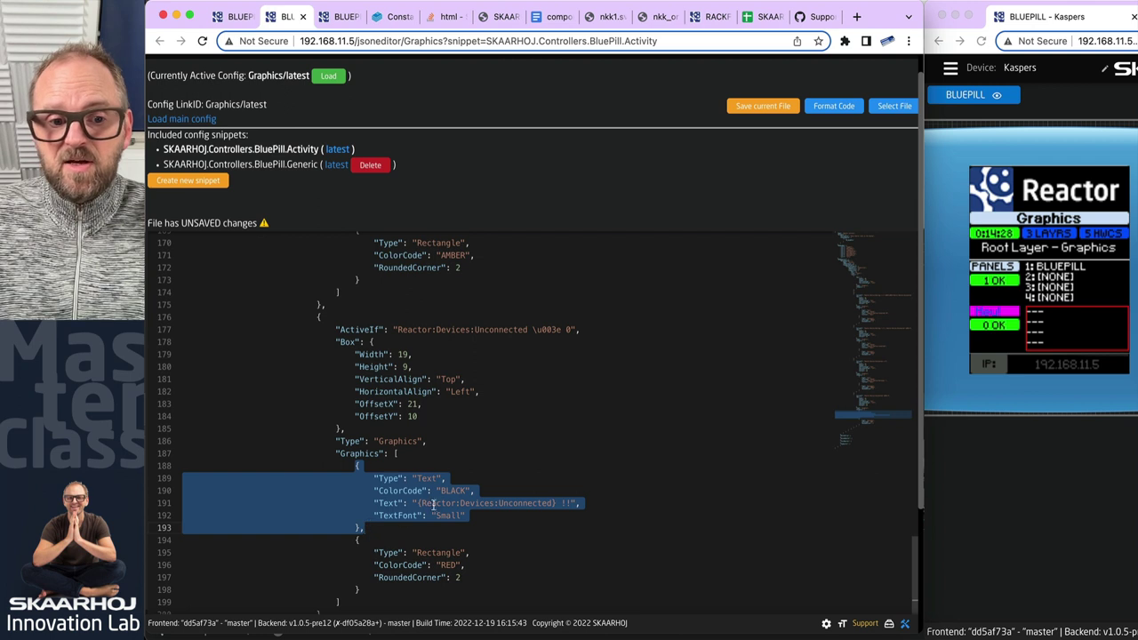
{"action": "left_click_drag", "start_coordinate": [418, 503], "coordinate": [556, 503]}
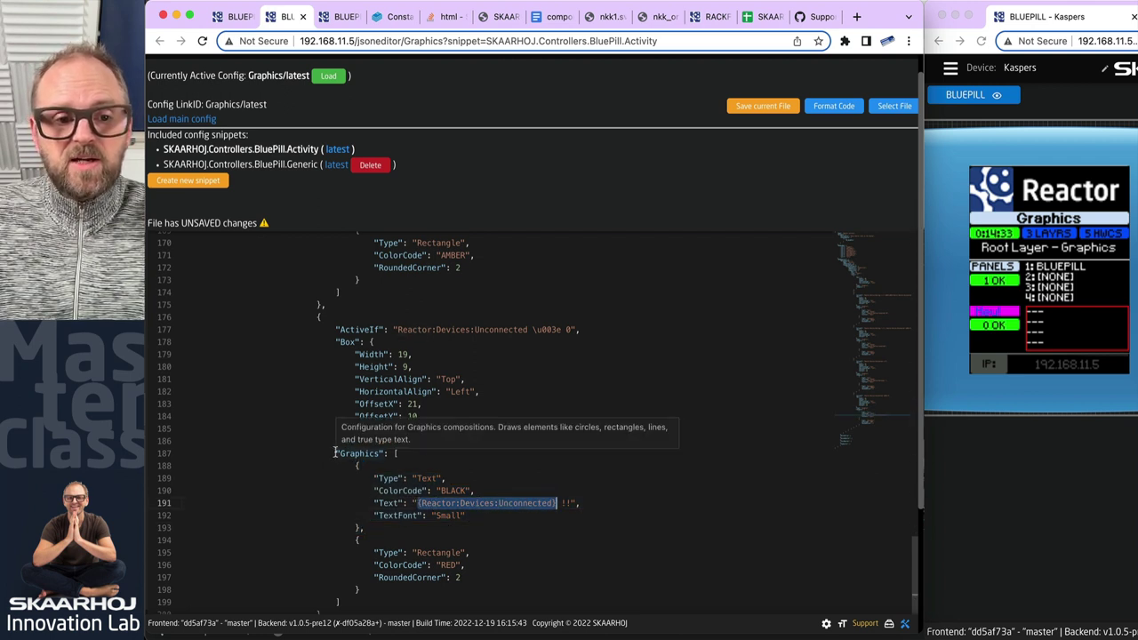
- Examine the sixth layer's Box settings, including its VerticalAlign and HorizontalAlign values
{"action": "left_click_drag", "start_coordinate": [335, 342], "coordinate": [369, 421]}
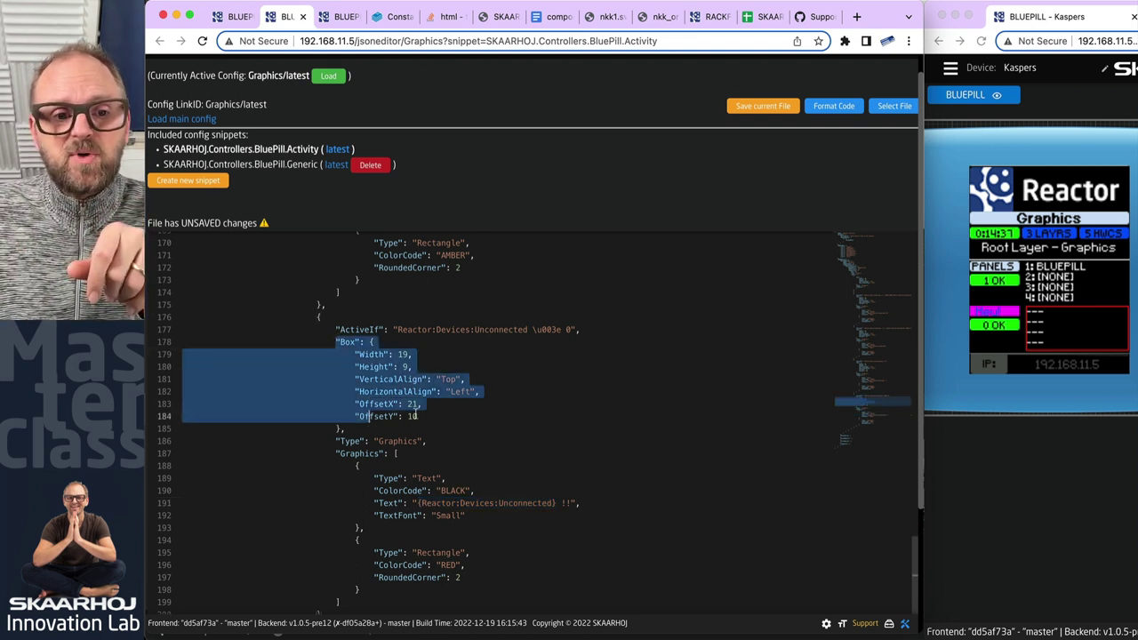
{"action": "left_click", "coordinate": [459, 405]}
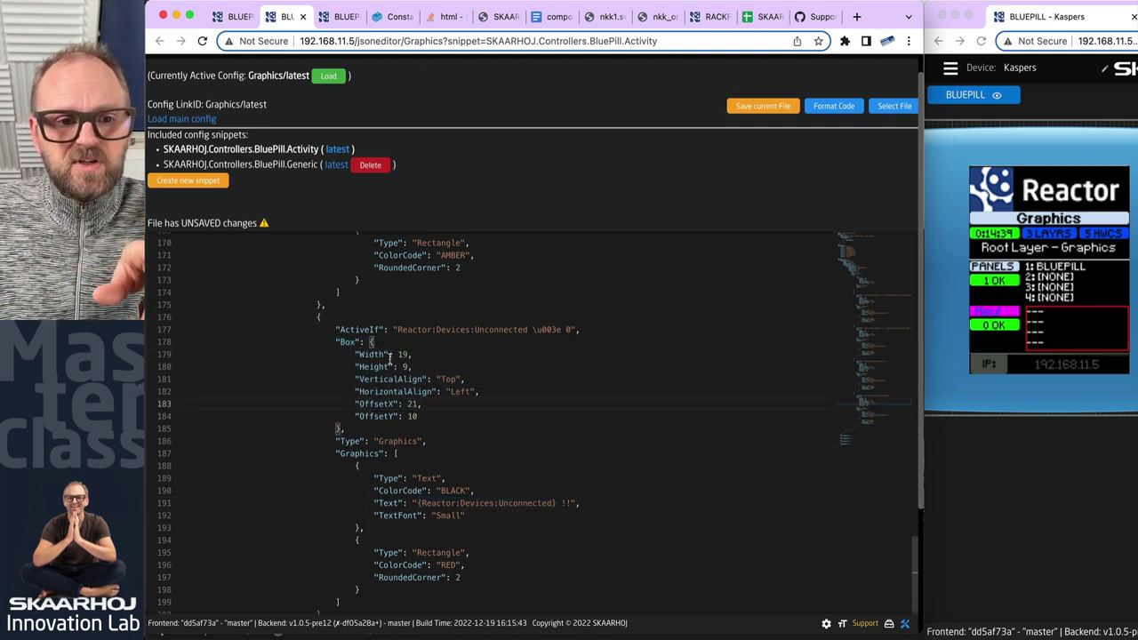
{"action": "left_click_drag", "start_coordinate": [356, 379], "coordinate": [423, 378]}
{"action": "double_click", "coordinate": [448, 379]}
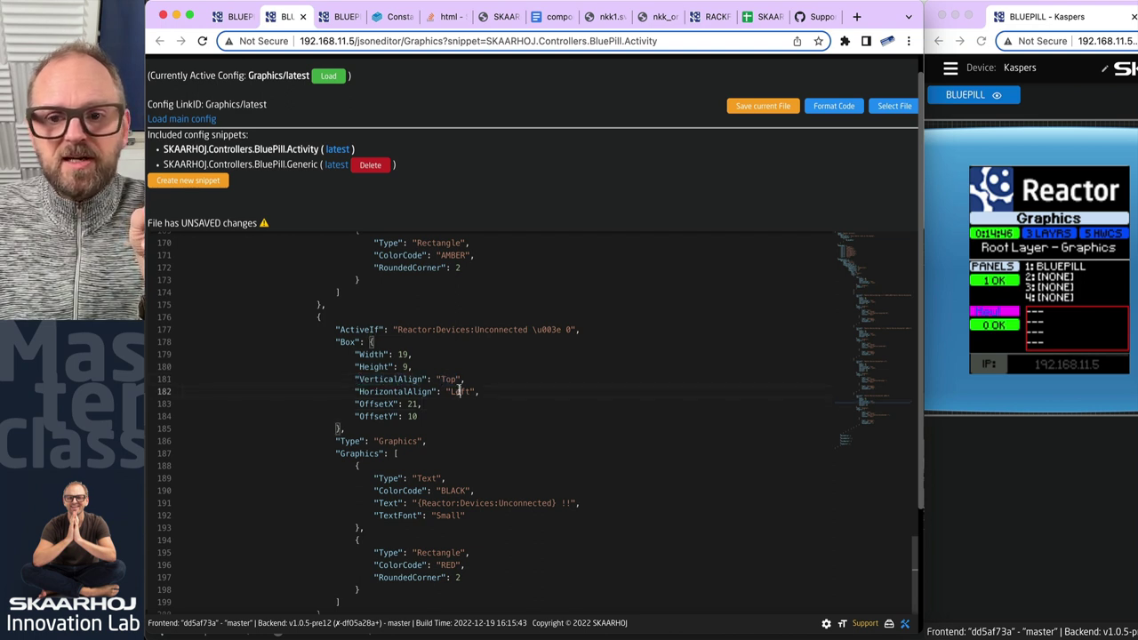
{"action": "left_click", "coordinate": [457, 392]}
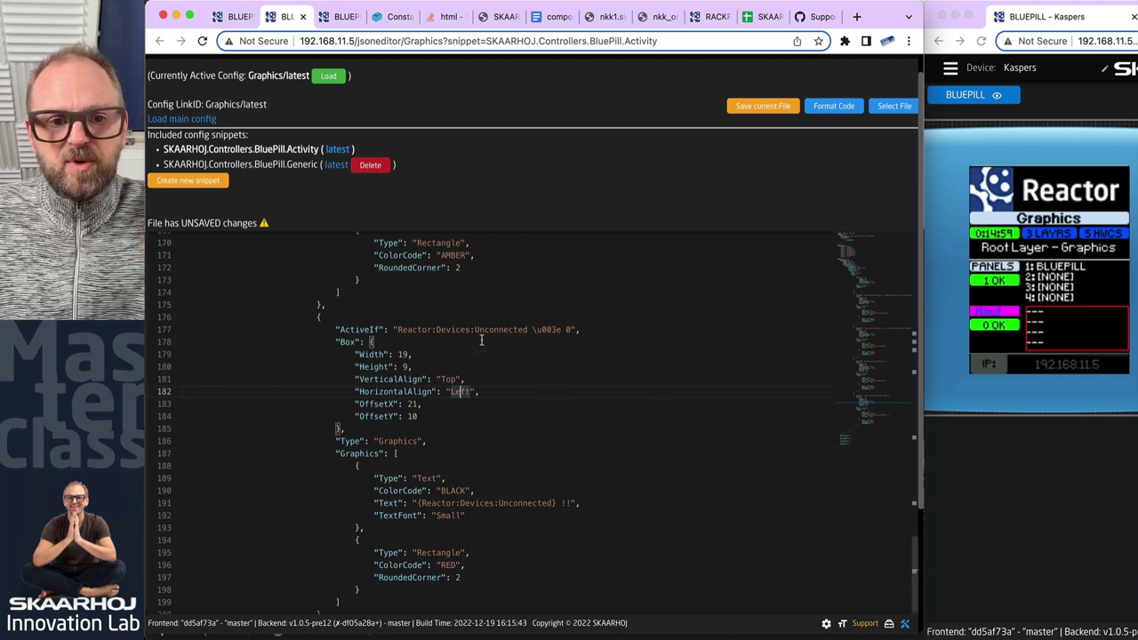
- Set the sixth layer's ActiveIf to "true" and save the current file
{"action": "left_click_drag", "start_coordinate": [573, 329], "coordinate": [399, 329]}
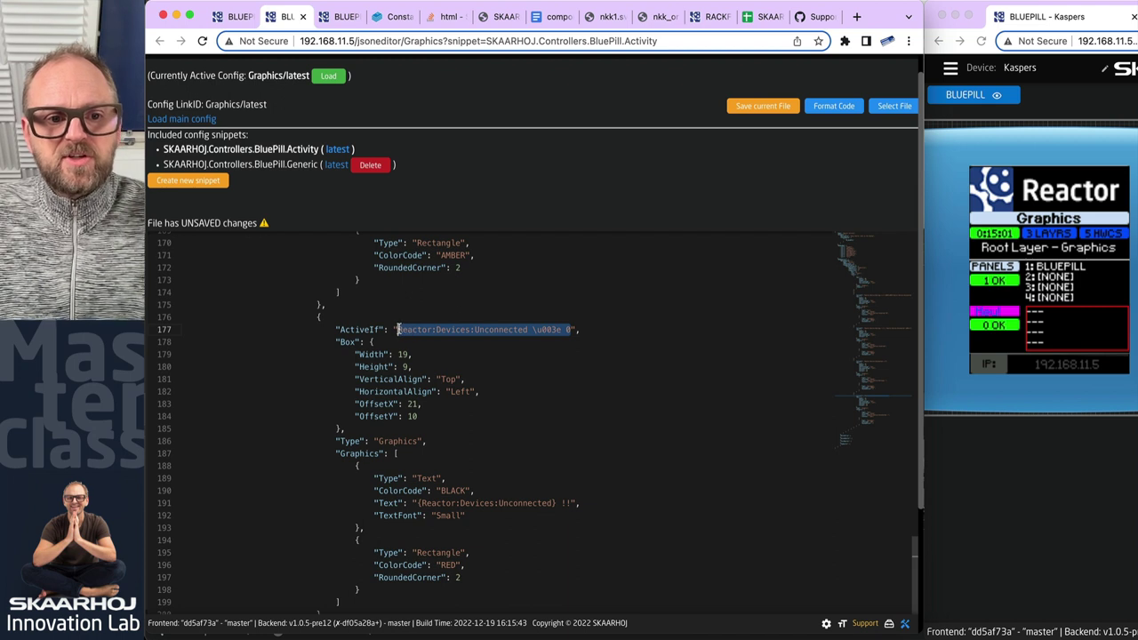
{"action": "type", "text": "true"}
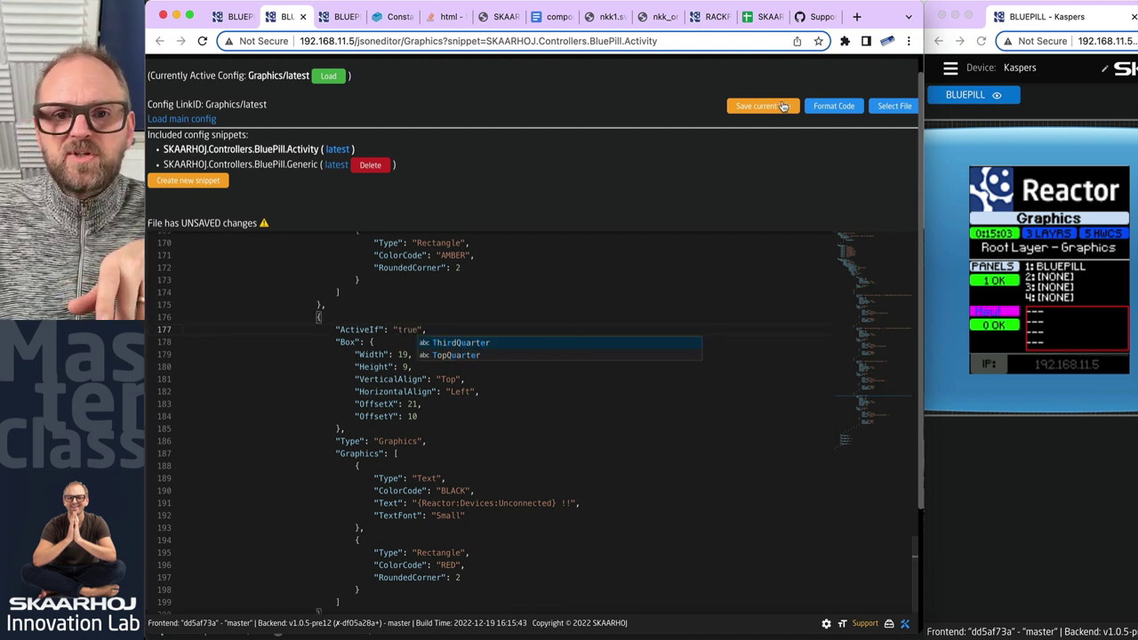
{"action": "key", "text": "ctrl+s"}
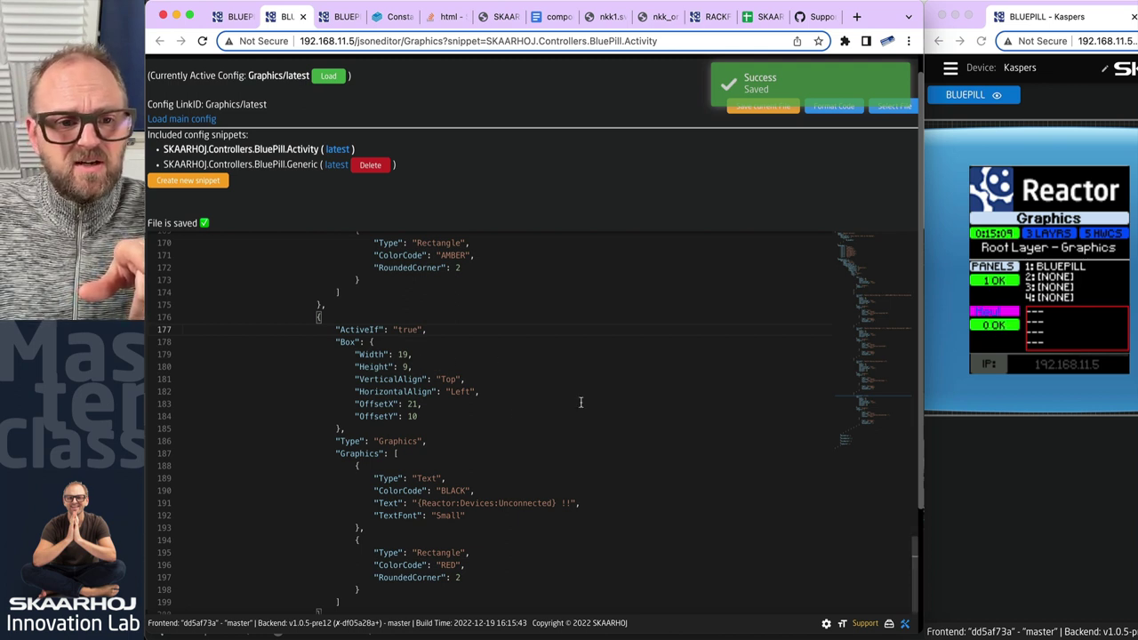
- Delete the third, fourth and fifth layers so the "true" layer follows the second one, and save the current file
{"action": "double_click", "coordinate": [411, 416]}
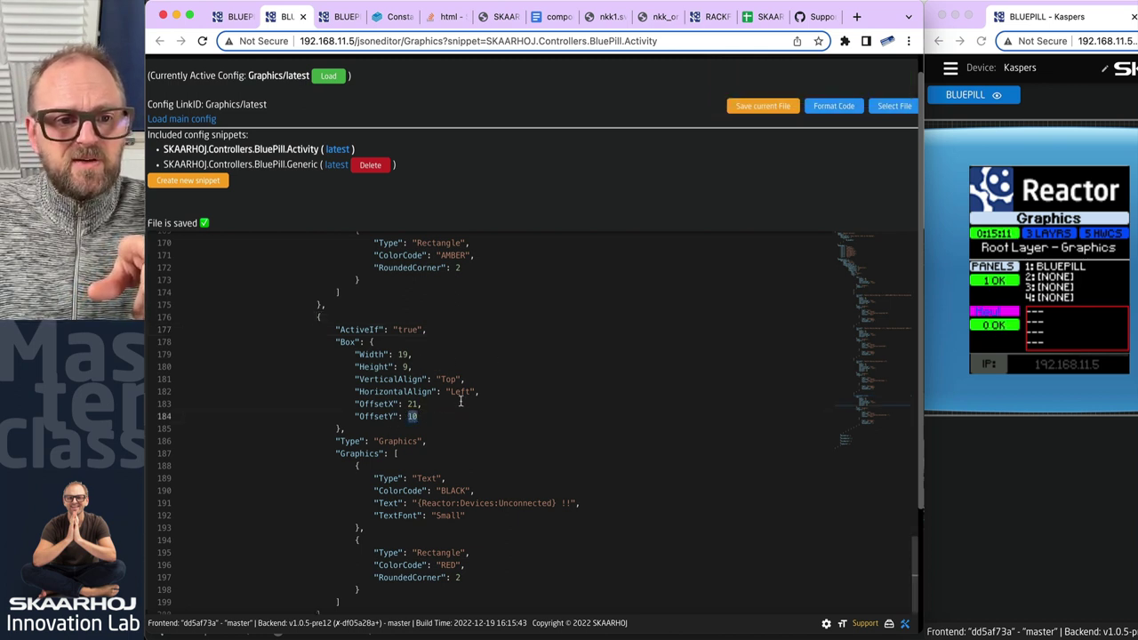
{"action": "scroll", "coordinate": [351, 460], "scroll_direction": "up", "scroll_amount": 5}
{"action": "scroll", "coordinate": [351, 460], "scroll_direction": "up", "scroll_amount": 15}
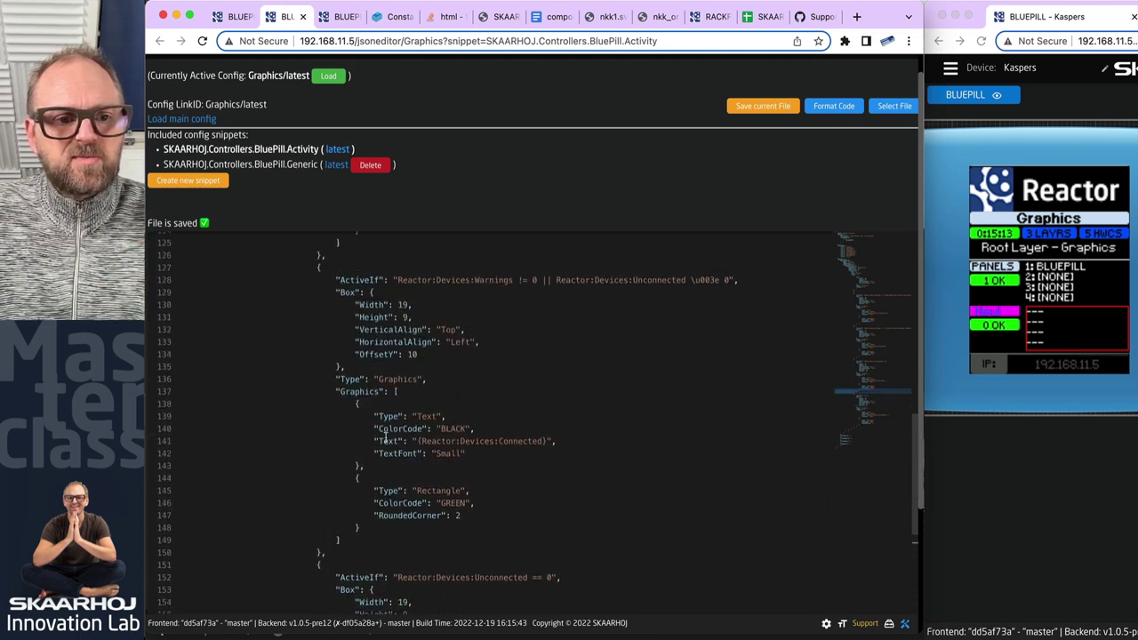
{"action": "scroll", "coordinate": [382, 435], "scroll_direction": "up", "scroll_amount": 5}
{"action": "scroll", "coordinate": [382, 436], "scroll_direction": "down", "scroll_amount": 3}
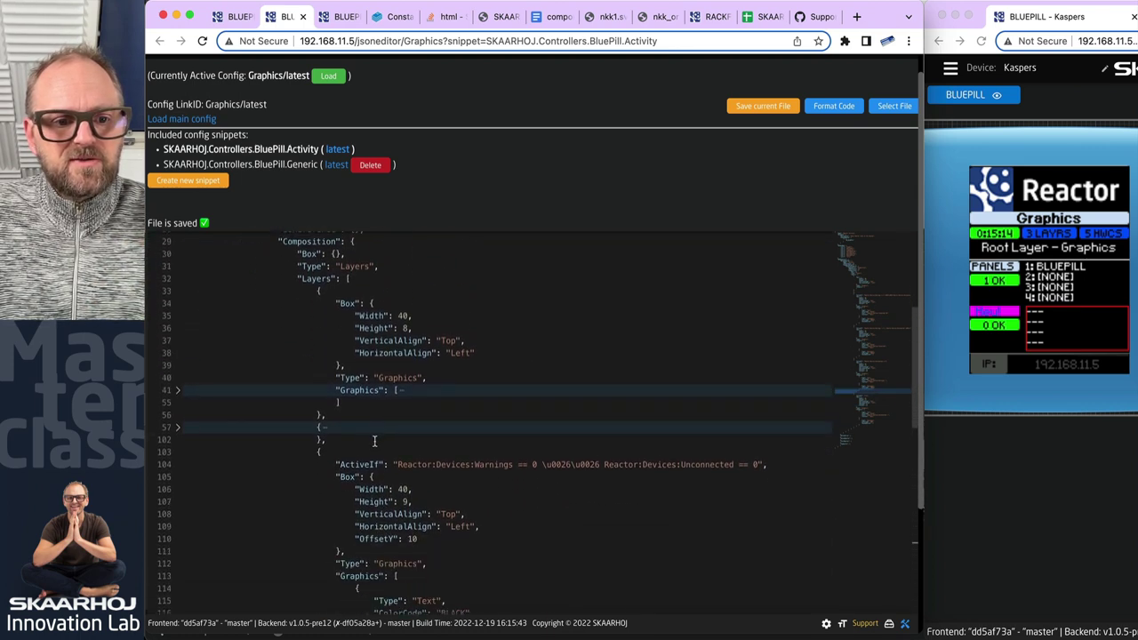
{"action": "double_click", "coordinate": [317, 453]}
{"action": "key", "text": "BackSpace"}
{"action": "key", "text": "Delete"}
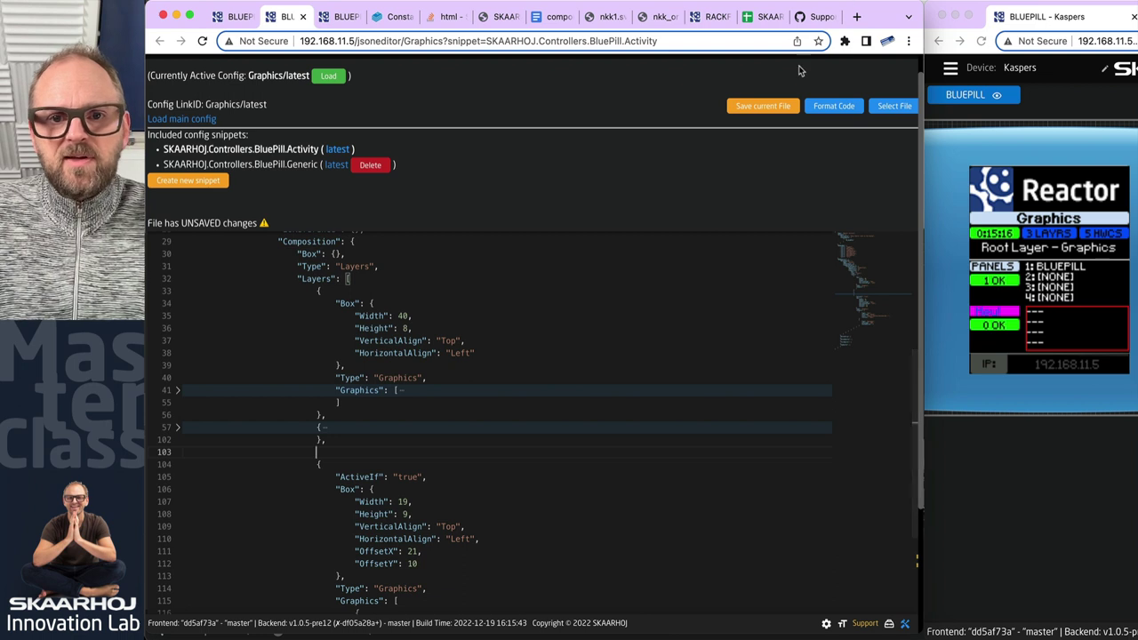
{"action": "left_click", "coordinate": [773, 105]}
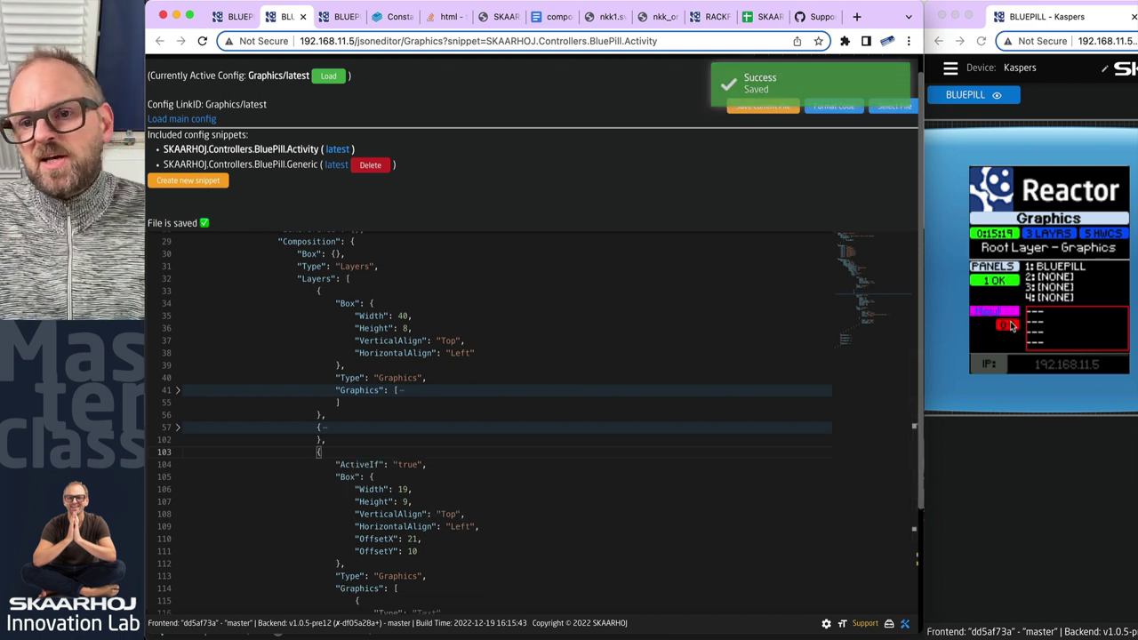
{"action": "scroll", "coordinate": [474, 485], "scroll_direction": "down", "scroll_amount": 10}
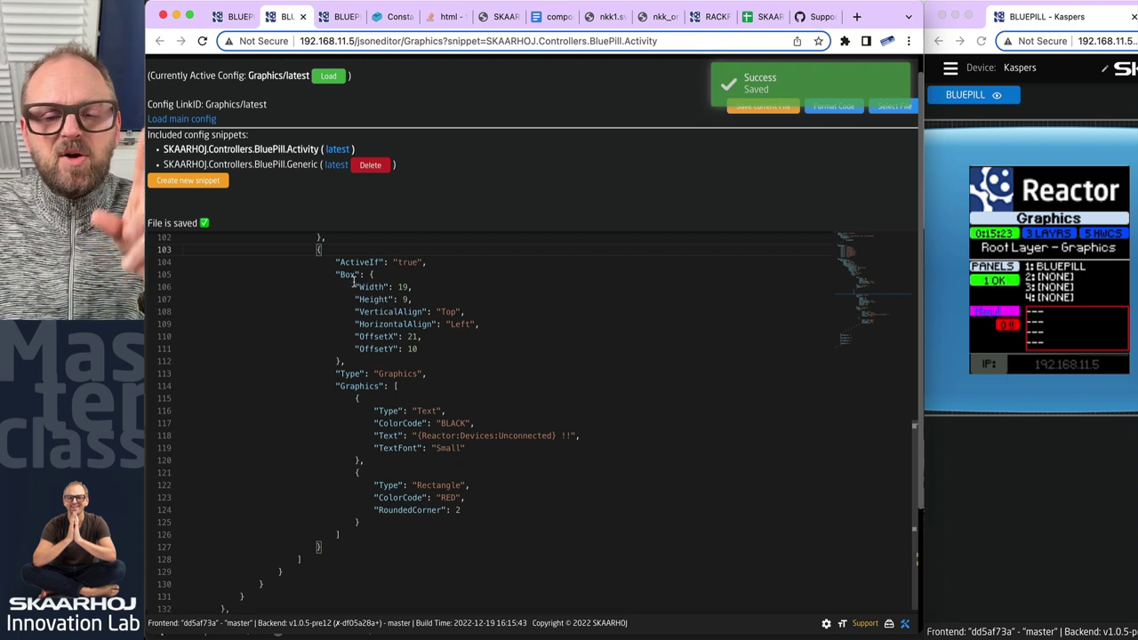
- Collapse BottomQuarter's FeedbackDefault block and expand the SecondQuarter behavior to view its composition layers
{"action": "scroll", "coordinate": [354, 281], "scroll_direction": "up", "scroll_amount": 3}
{"action": "scroll", "coordinate": [360, 322], "scroll_direction": "up", "scroll_amount": 1}
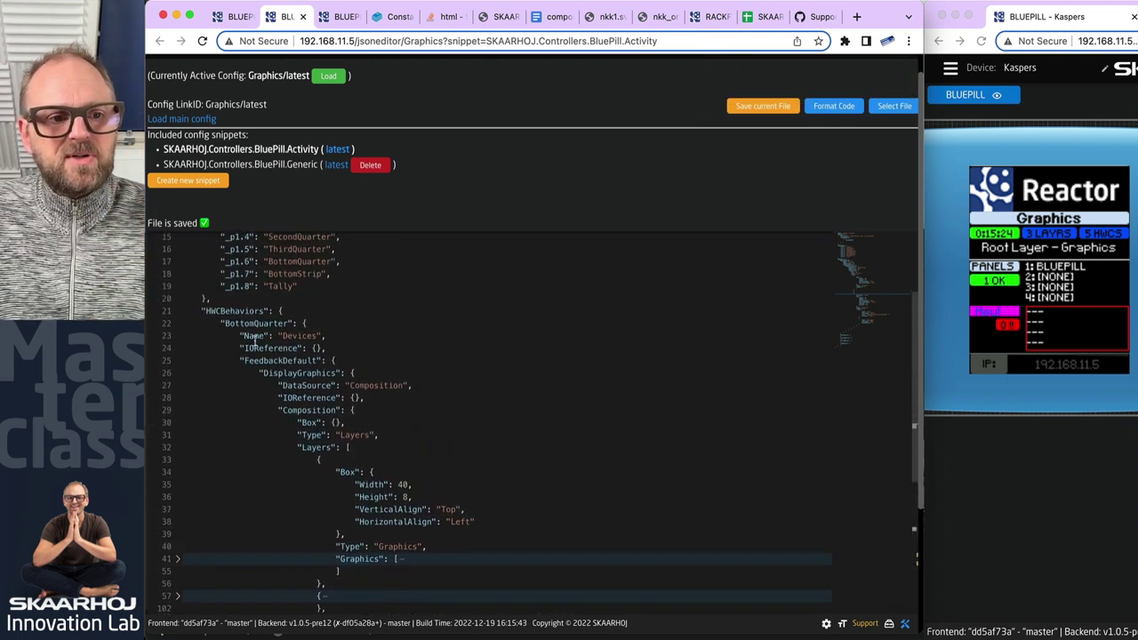
{"action": "left_click", "coordinate": [185, 322]}
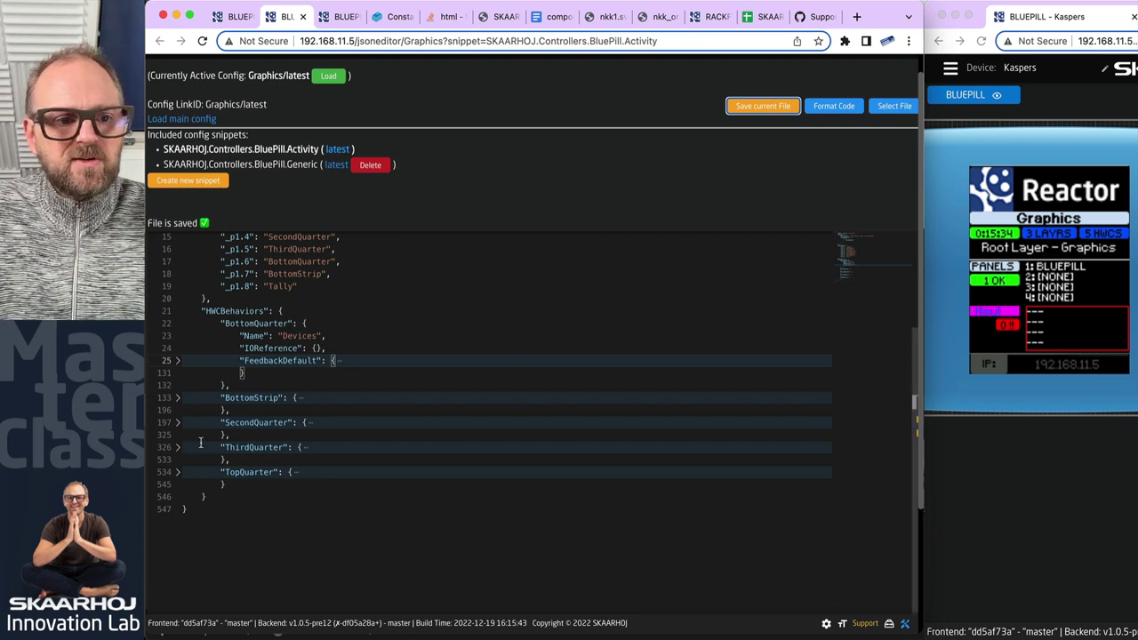
{"action": "left_click", "coordinate": [177, 424]}
{"action": "scroll", "coordinate": [303, 442], "scroll_direction": "down", "scroll_amount": 5}
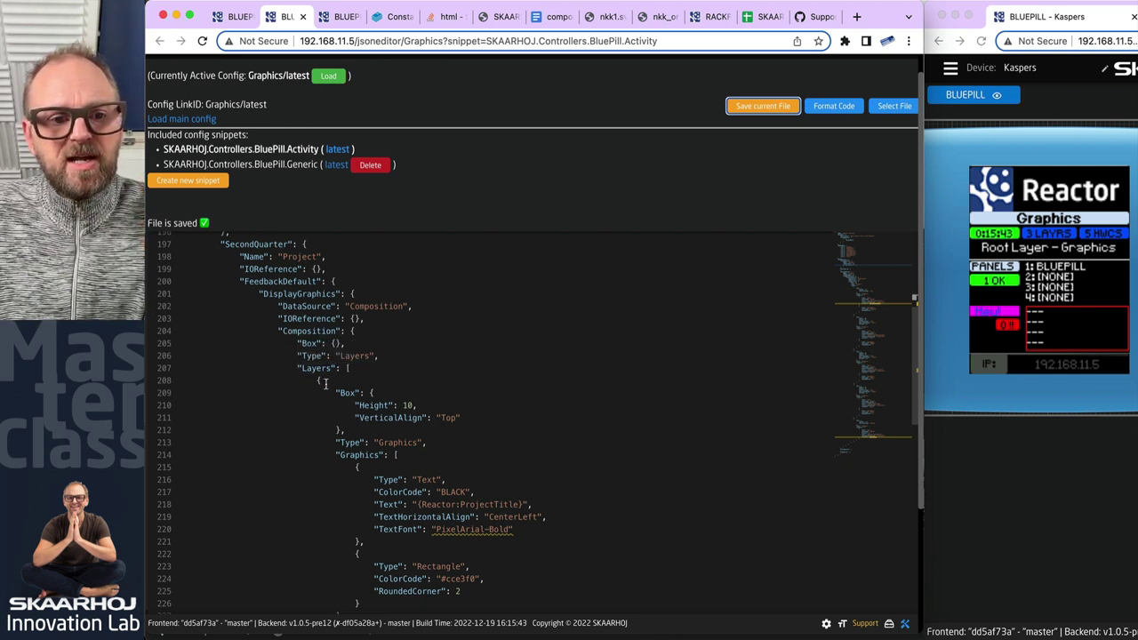
{"action": "scroll", "coordinate": [318, 401], "scroll_direction": "down", "scroll_amount": 2}
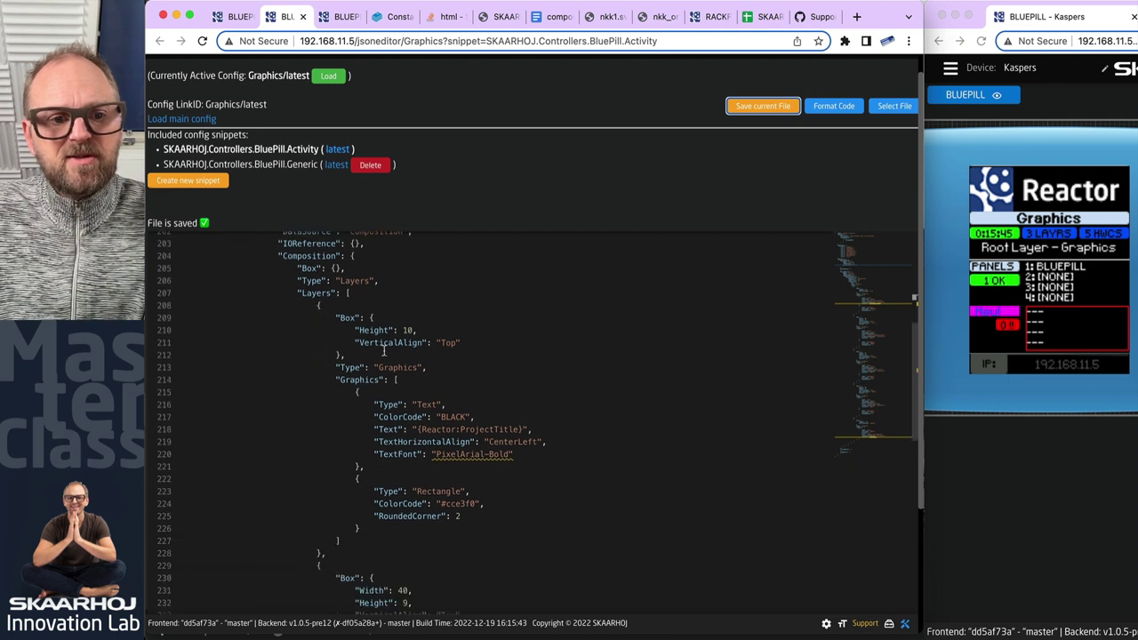
- Examine SecondQuarter's first layer, covering its Box height, the project title text variable, the horizontal alignment and the text font
{"action": "double_click", "coordinate": [367, 331]}
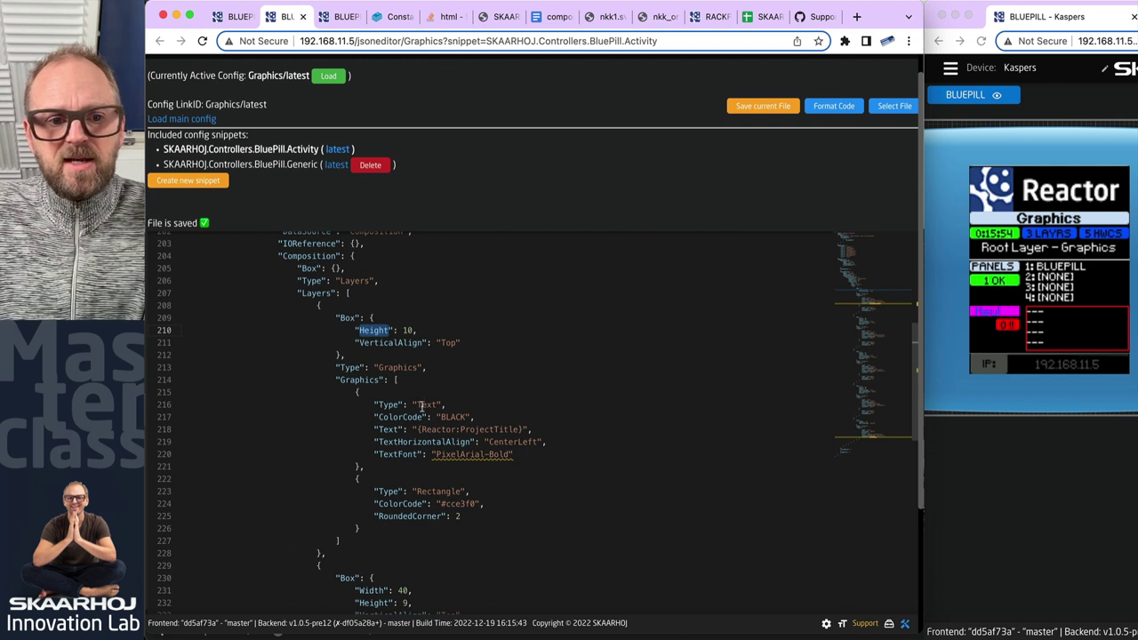
{"action": "left_click_drag", "start_coordinate": [421, 405], "coordinate": [529, 431]}
{"action": "double_click", "coordinate": [494, 430]}
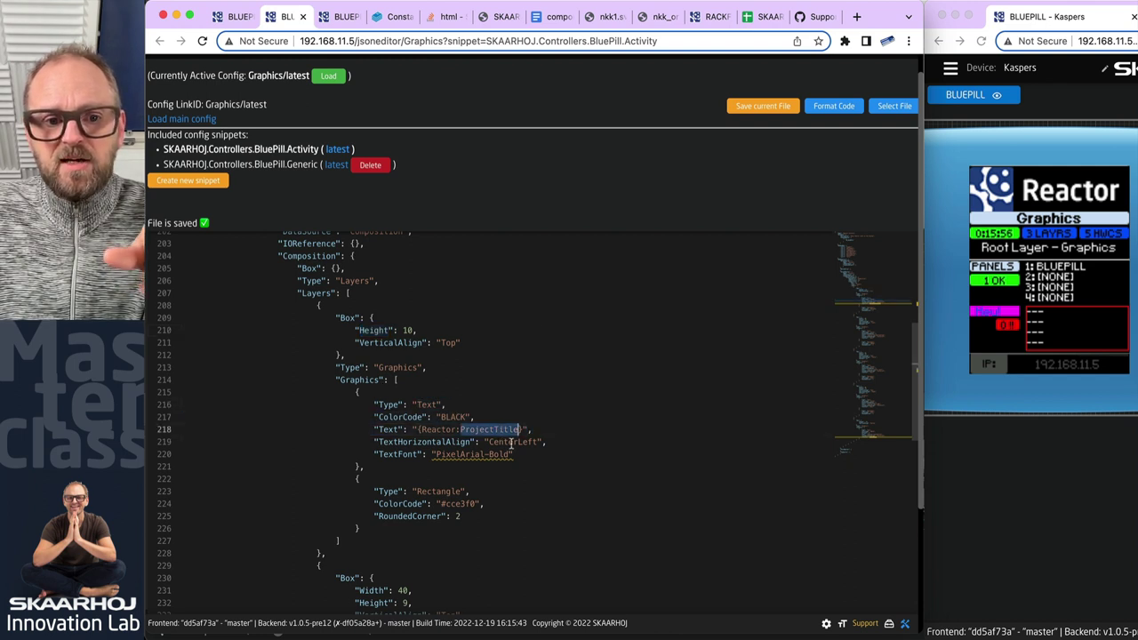
{"action": "double_click", "coordinate": [512, 443]}
{"action": "left_click_drag", "start_coordinate": [430, 454], "coordinate": [515, 454]}
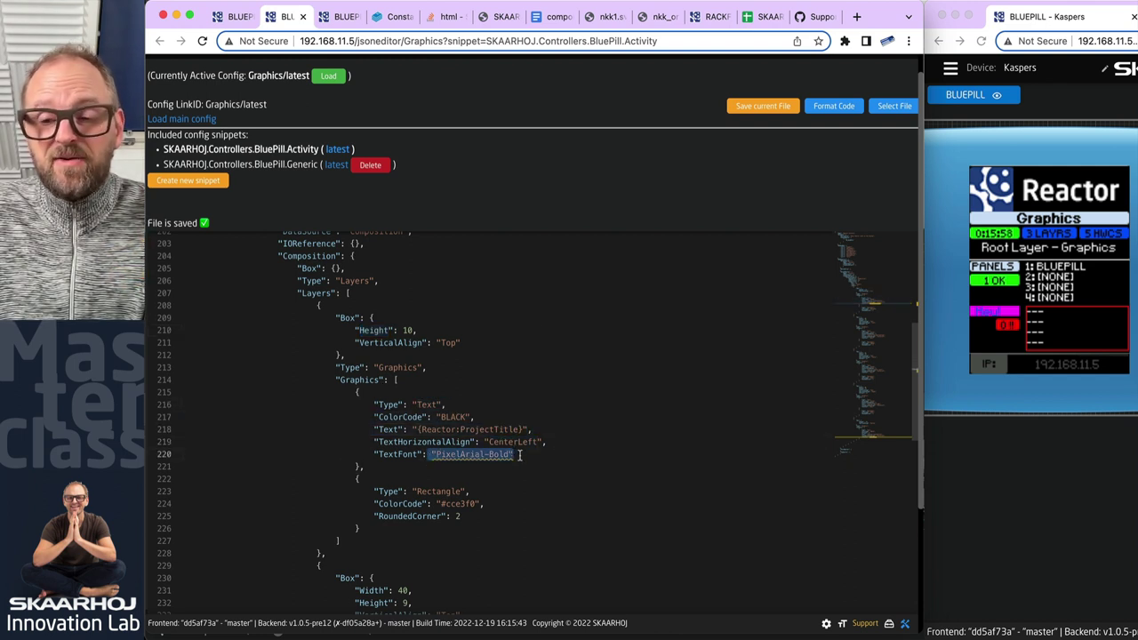
{"action": "left_click", "coordinate": [466, 465]}
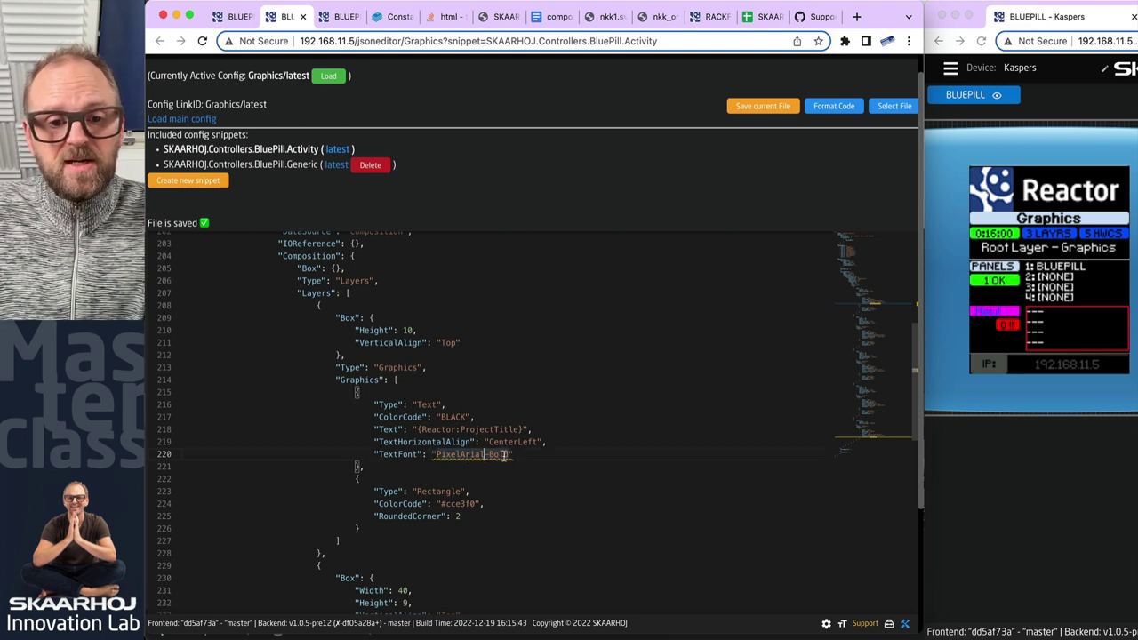
- Set the ColorCode of the rectangle in SecondQuarter's first layer to "white" and save the current file
{"action": "left_click", "coordinate": [459, 503]}
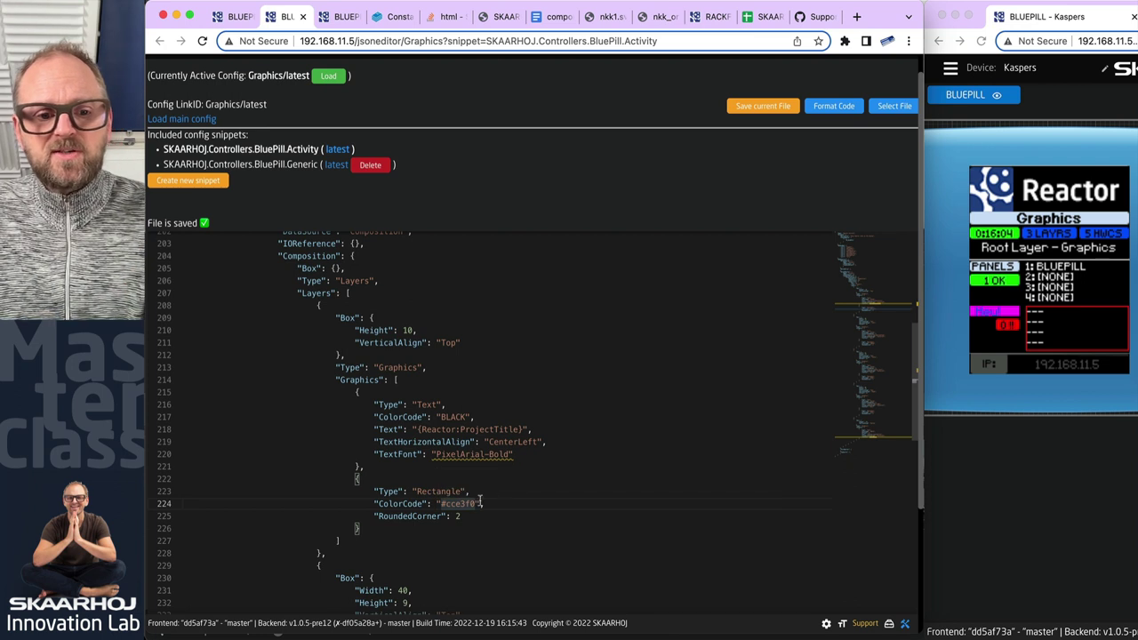
{"action": "double_click", "coordinate": [458, 503]}
{"action": "key", "text": "BackSpace"}
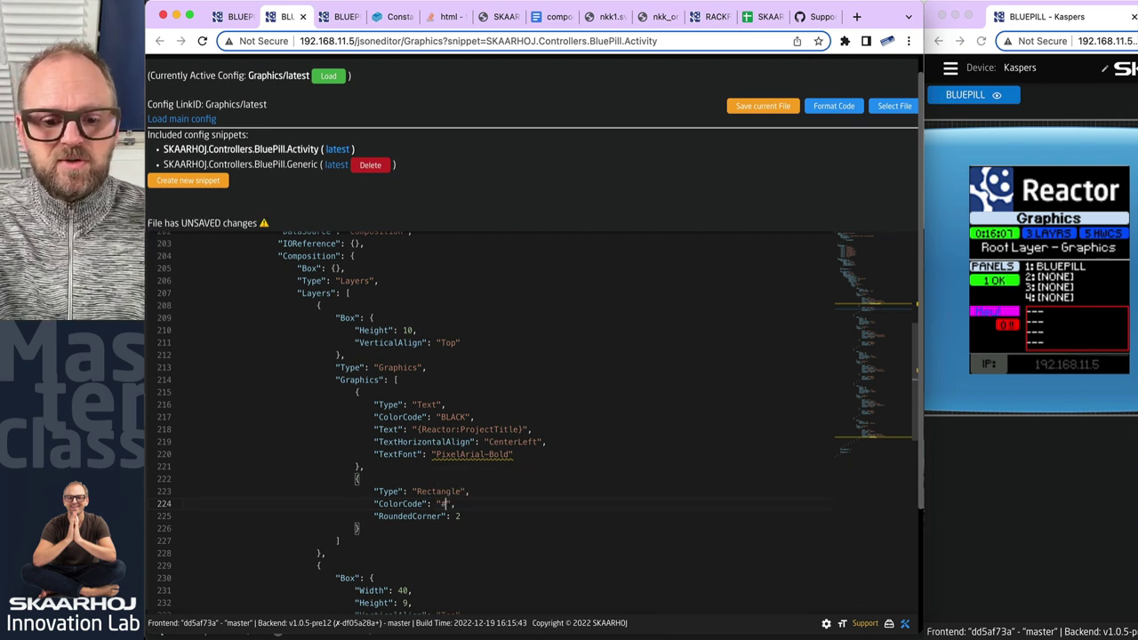
{"action": "type", "text": "white"}
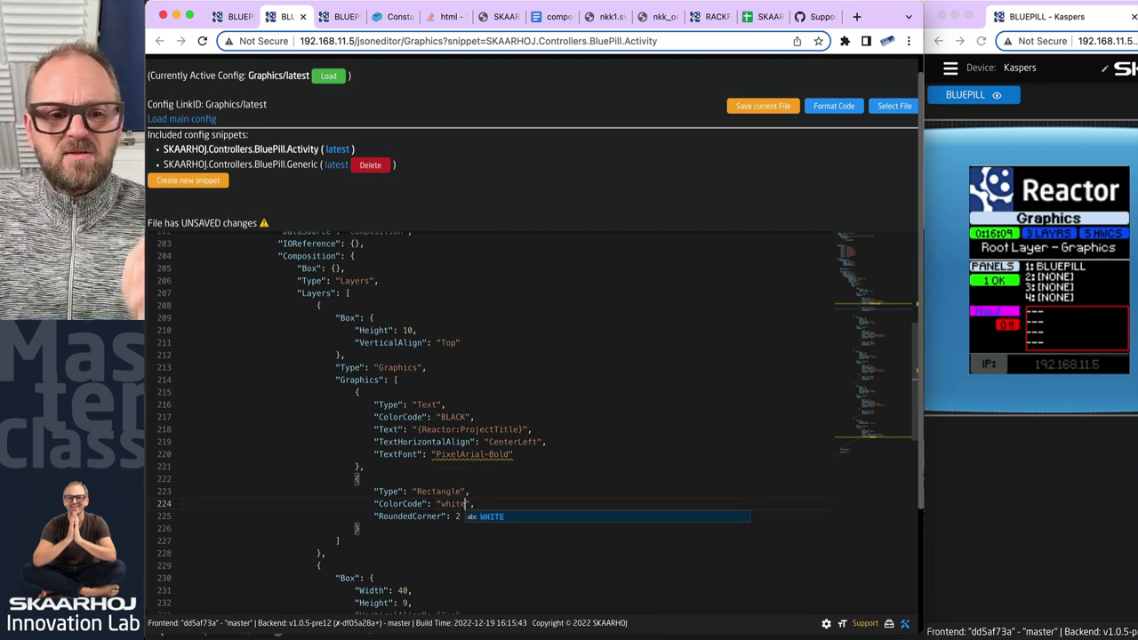
{"action": "left_click", "coordinate": [763, 105]}
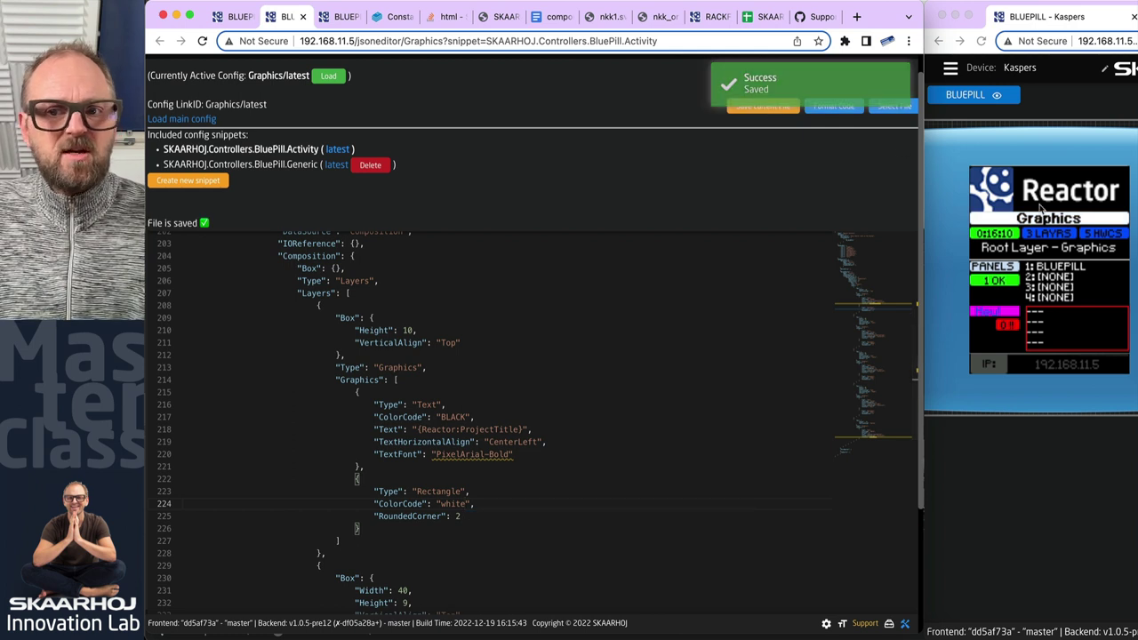
- Set the project title's TextFont to "NotoSans-Regular" from the suggested fonts and save the current file
{"action": "double_click", "coordinate": [471, 454]}
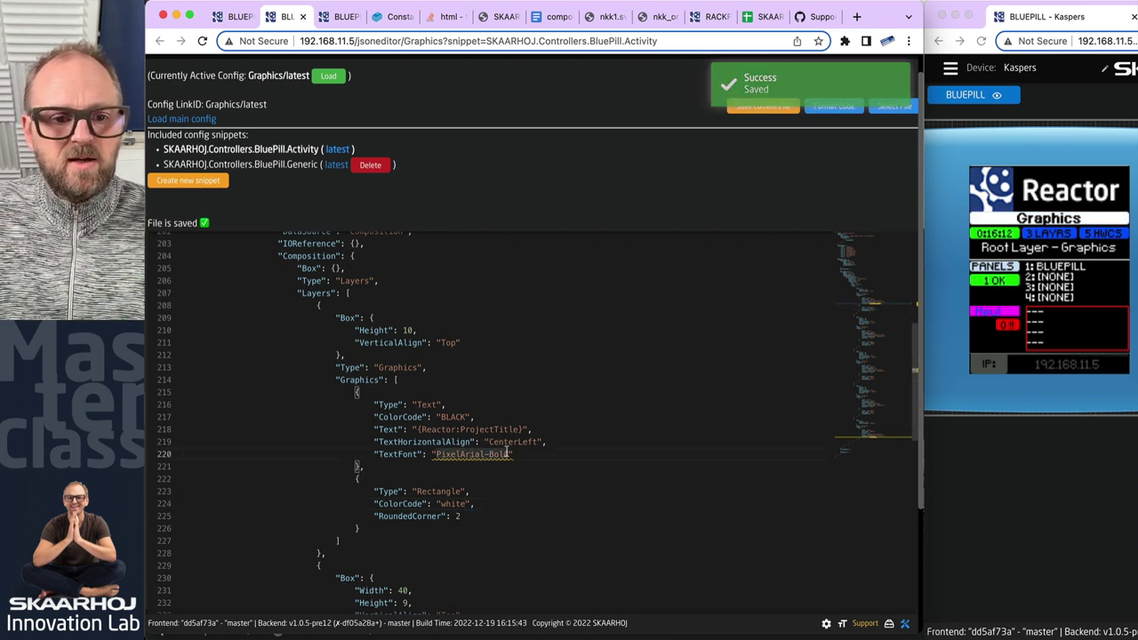
{"action": "key", "text": "BackSpace"}
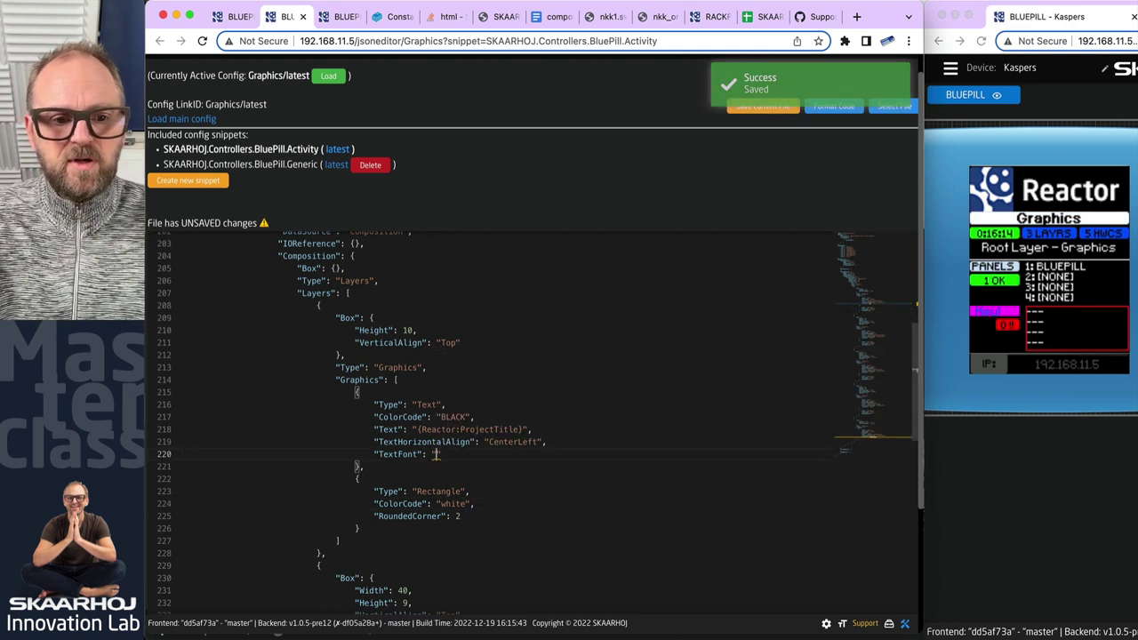
{"action": "key", "text": "ctrl+space"}
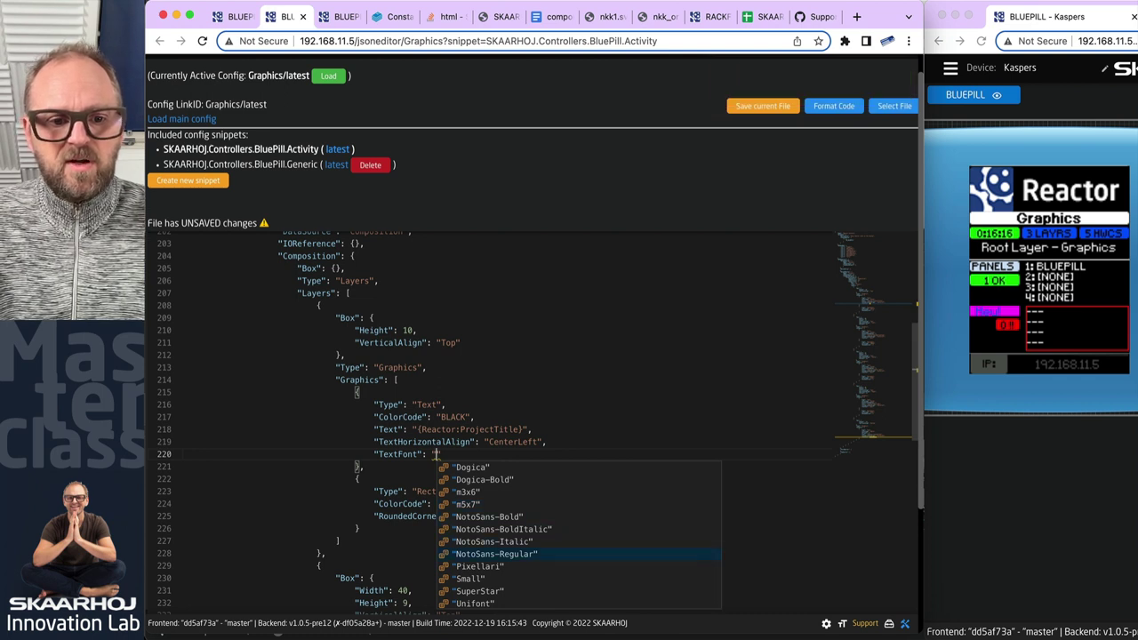
{"action": "key", "text": "Return"}
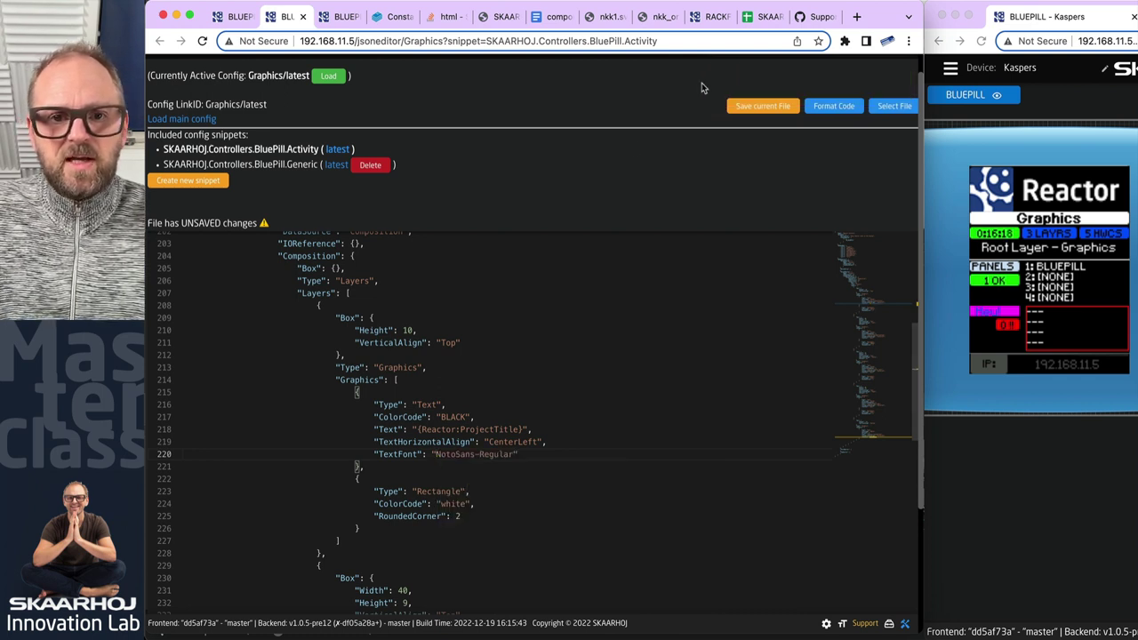
{"action": "left_click", "coordinate": [769, 108]}
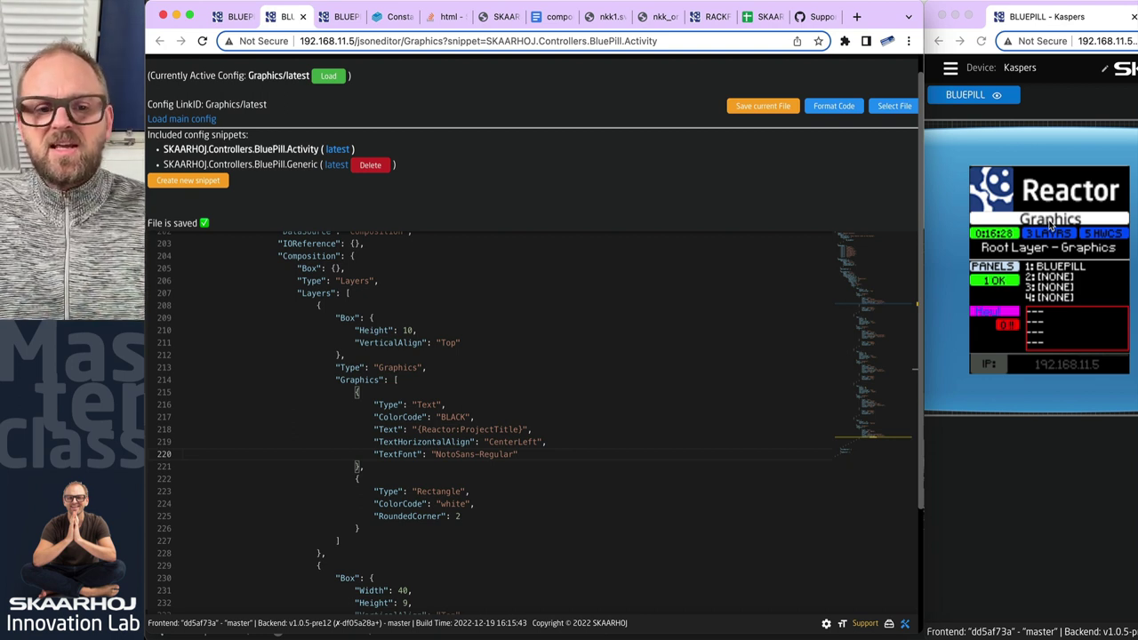
- Set the project title's TextFont to "Dogica-Bold" from the suggested fonts and save the current file
{"action": "mouse_move", "coordinate": [513, 453]}
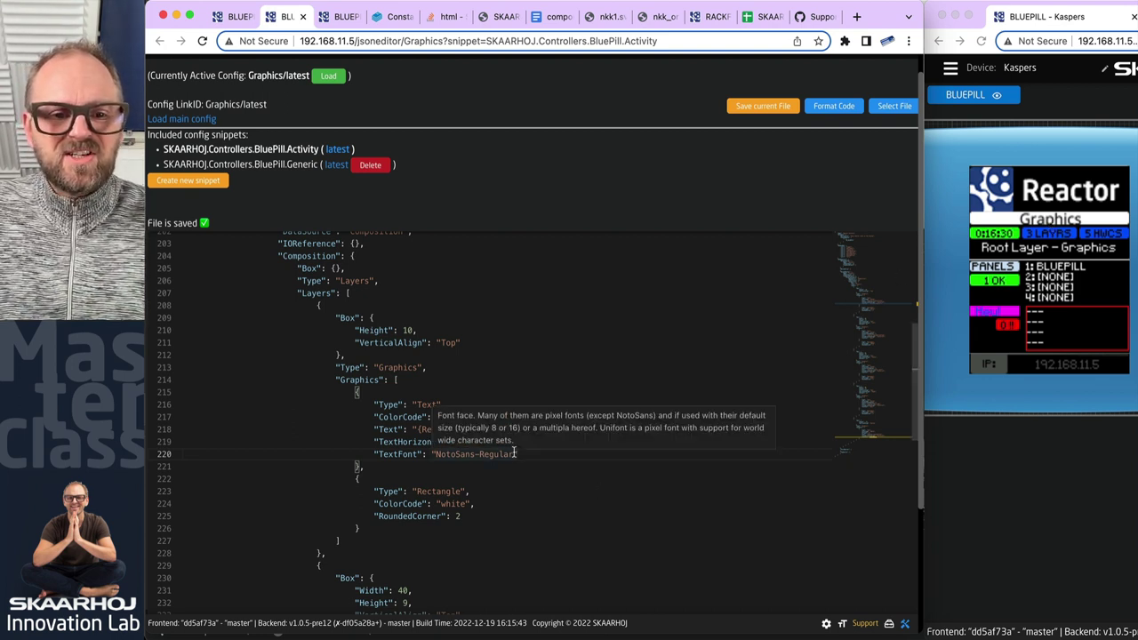
{"action": "left_click_drag", "start_coordinate": [513, 454], "coordinate": [437, 454]}
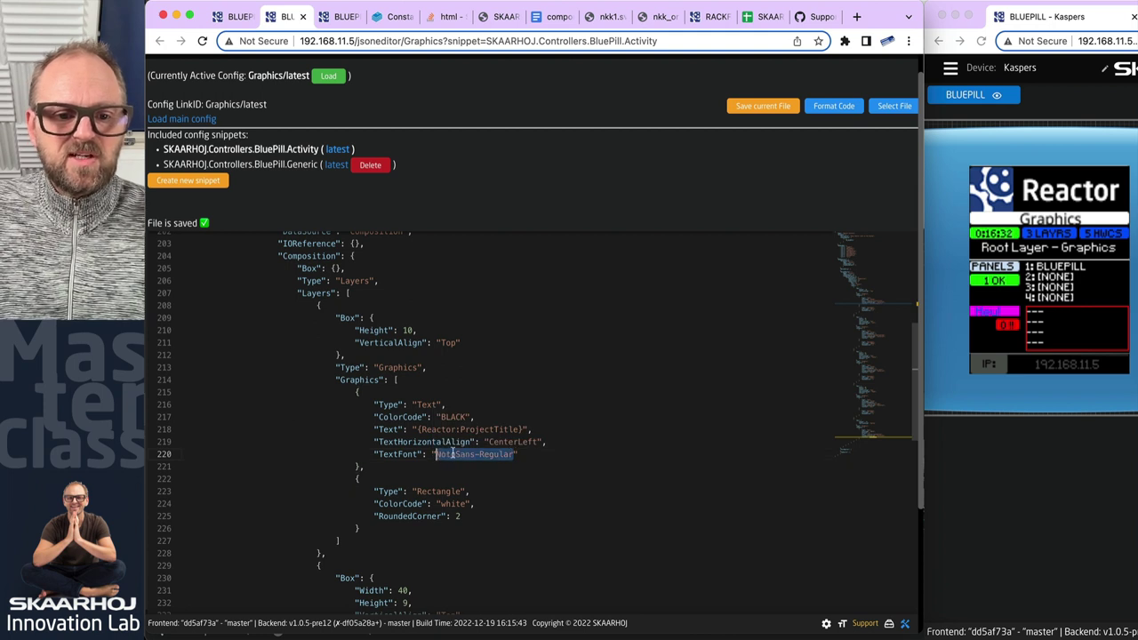
{"action": "key", "text": "BackSpace"}
{"action": "key", "text": "ctrl+space"}
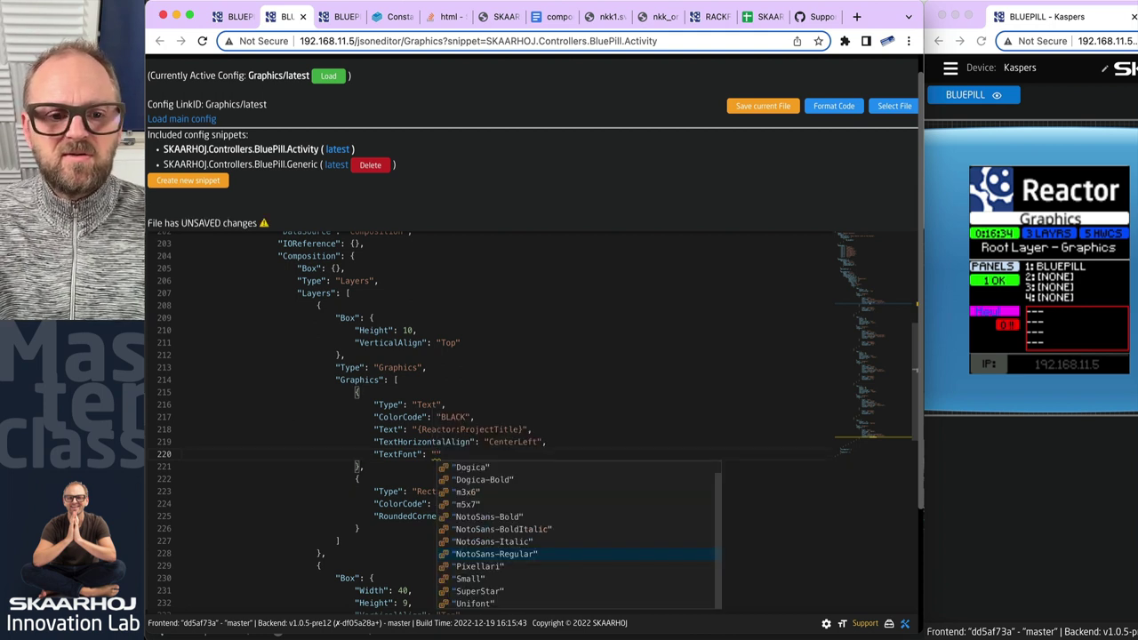
{"action": "key", "text": "Up"}
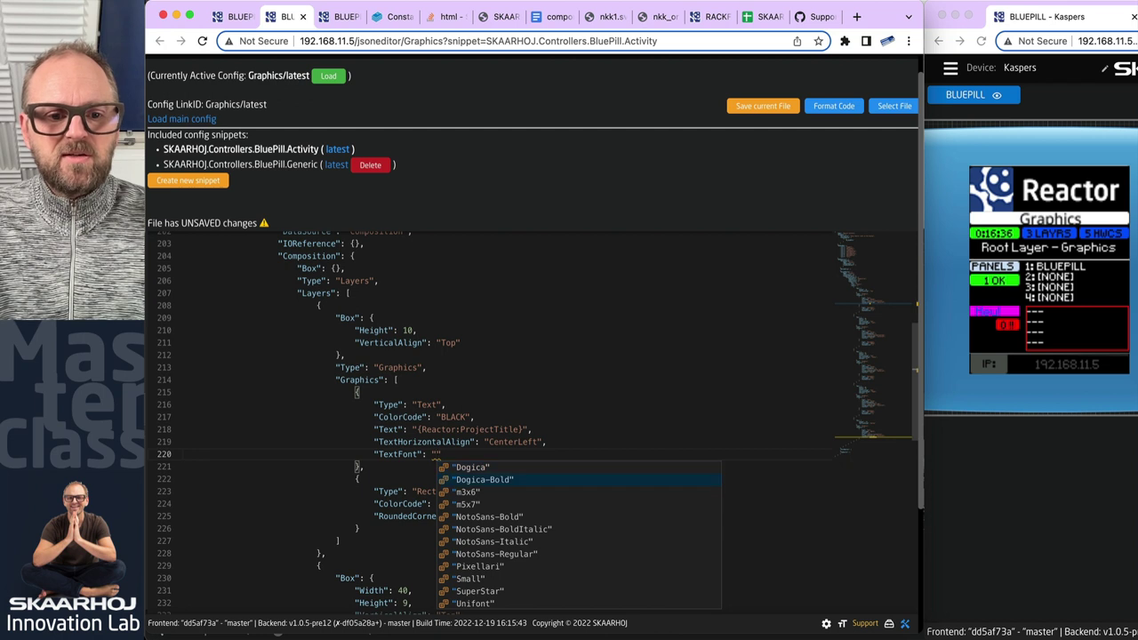
{"action": "key", "text": "Return"}
{"action": "left_click", "coordinate": [786, 108]}
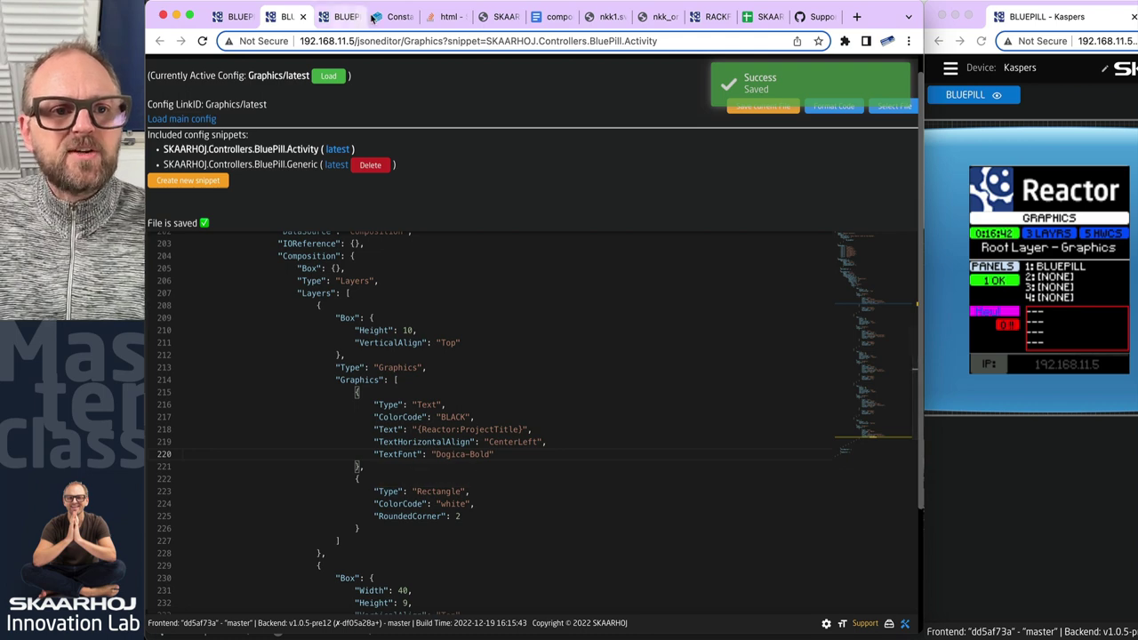
- Switch to the SKAARHOJ Support repository on GitHub, open Graphics Manual.pdf and look through its basics and image fitting examples
{"action": "left_click", "coordinate": [809, 16]}
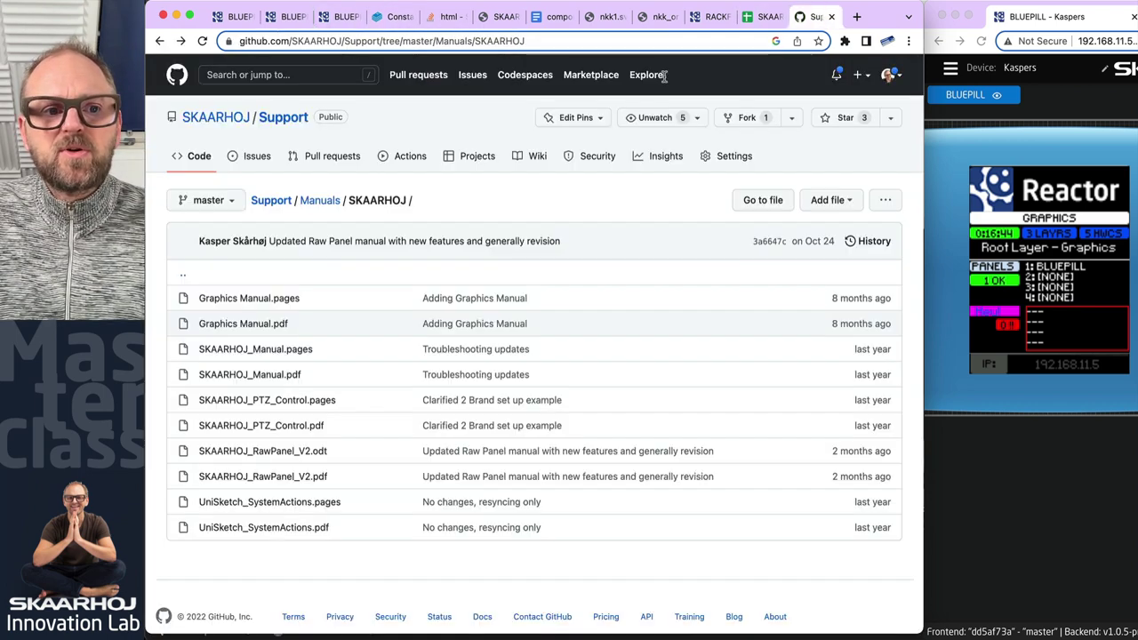
{"action": "left_click", "coordinate": [253, 326]}
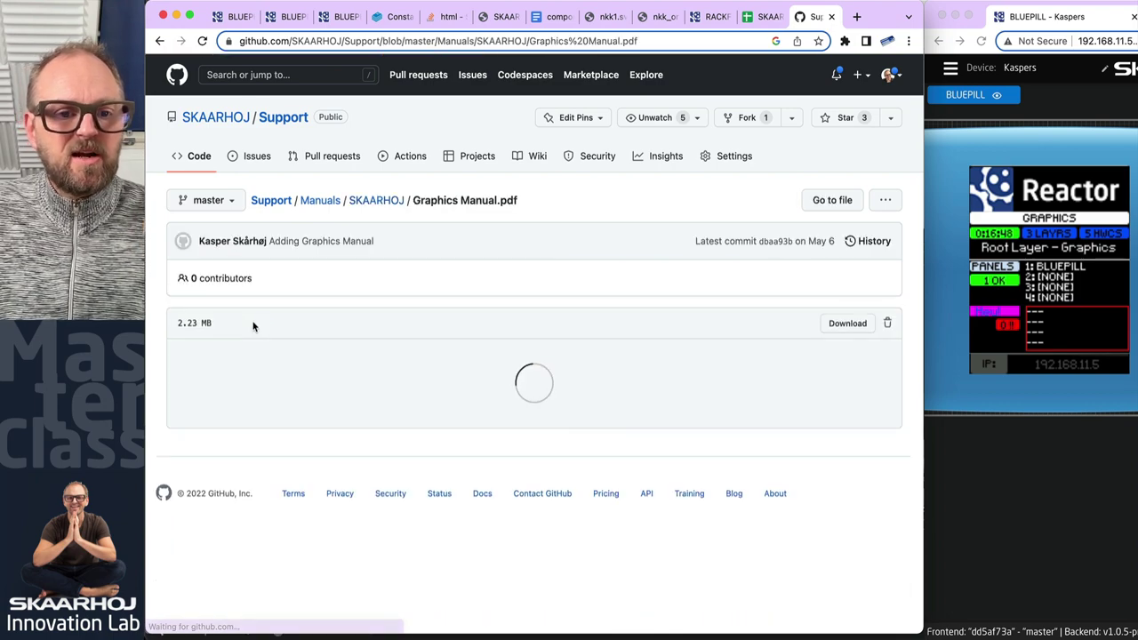
{"action": "scroll", "coordinate": [528, 529], "scroll_direction": "down", "scroll_amount": 5}
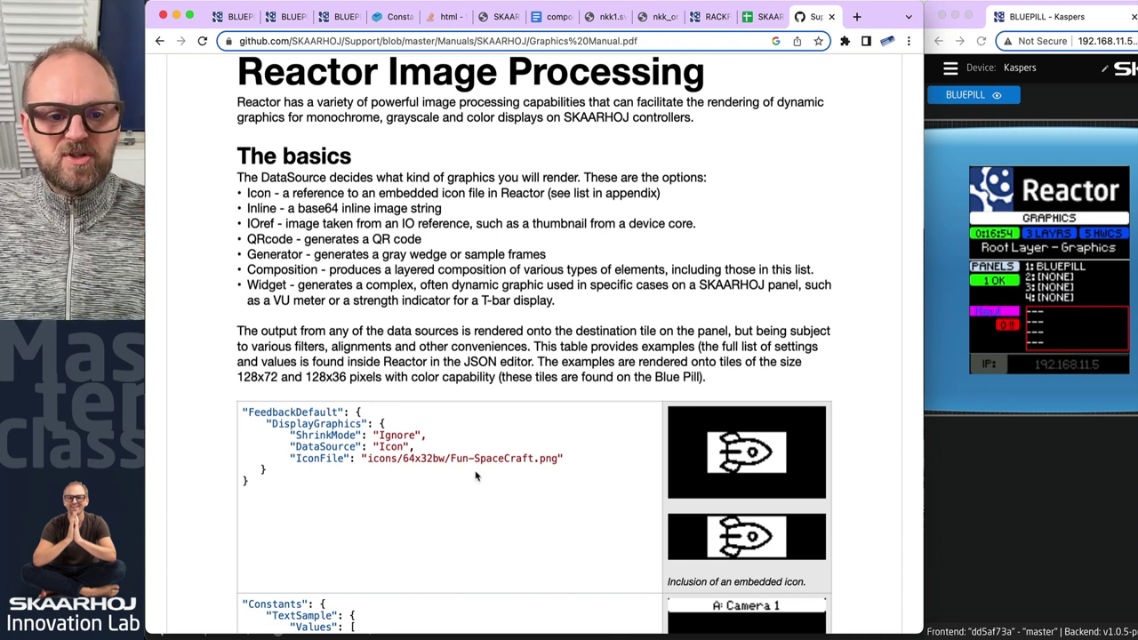
{"action": "scroll", "coordinate": [476, 476], "scroll_direction": "down", "scroll_amount": 5}
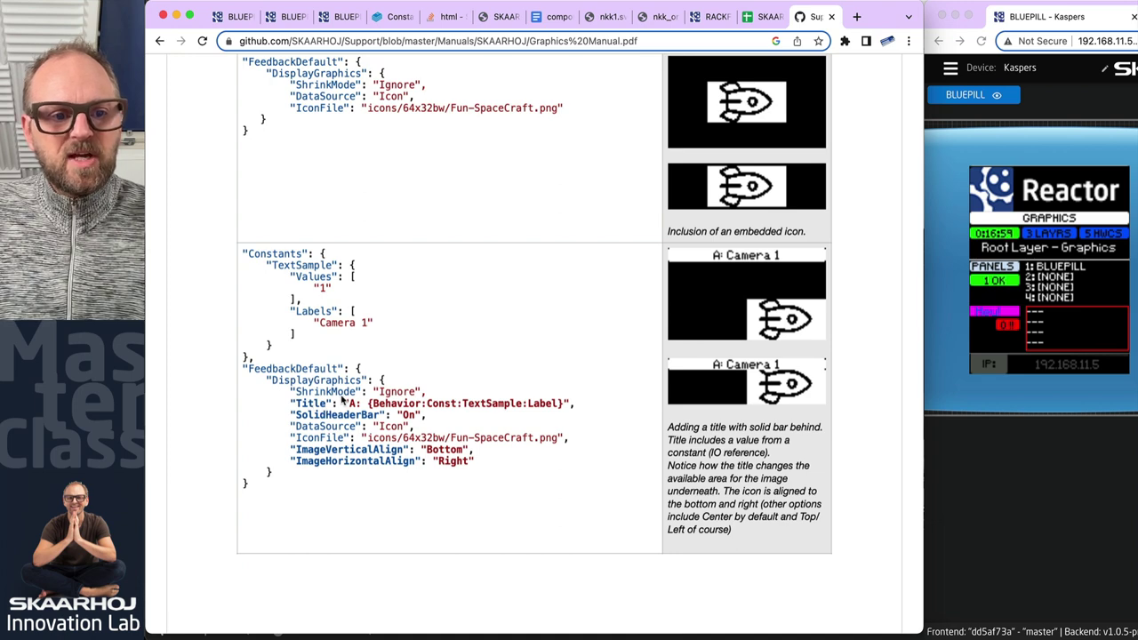
{"action": "scroll", "coordinate": [340, 400], "scroll_direction": "down", "scroll_amount": 1}
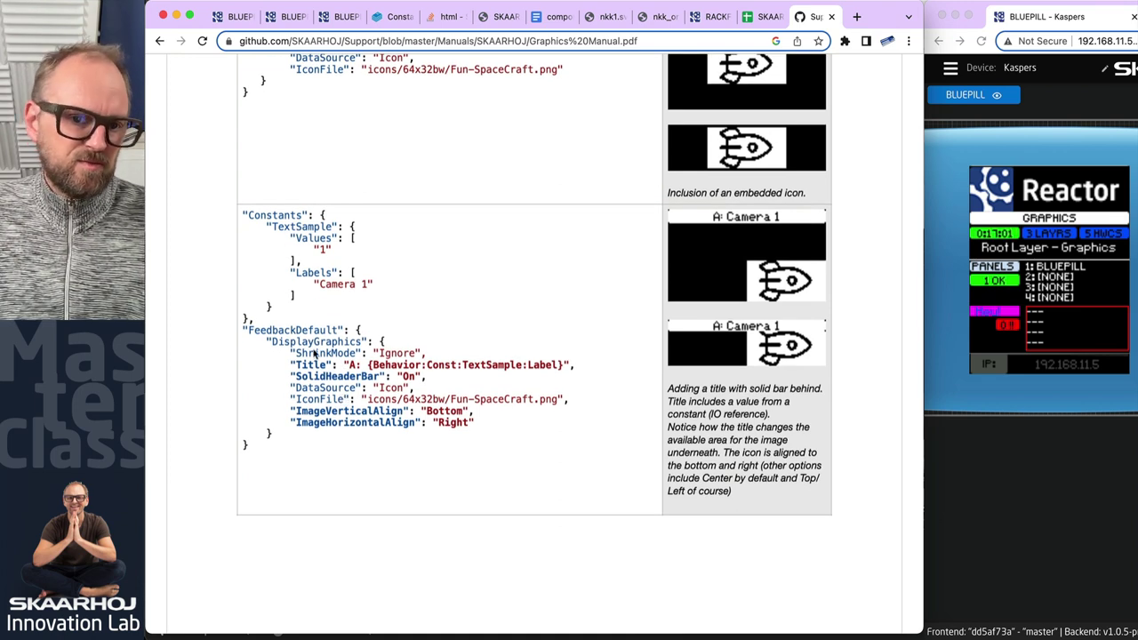
{"action": "scroll", "coordinate": [376, 399], "scroll_direction": "down", "scroll_amount": 10}
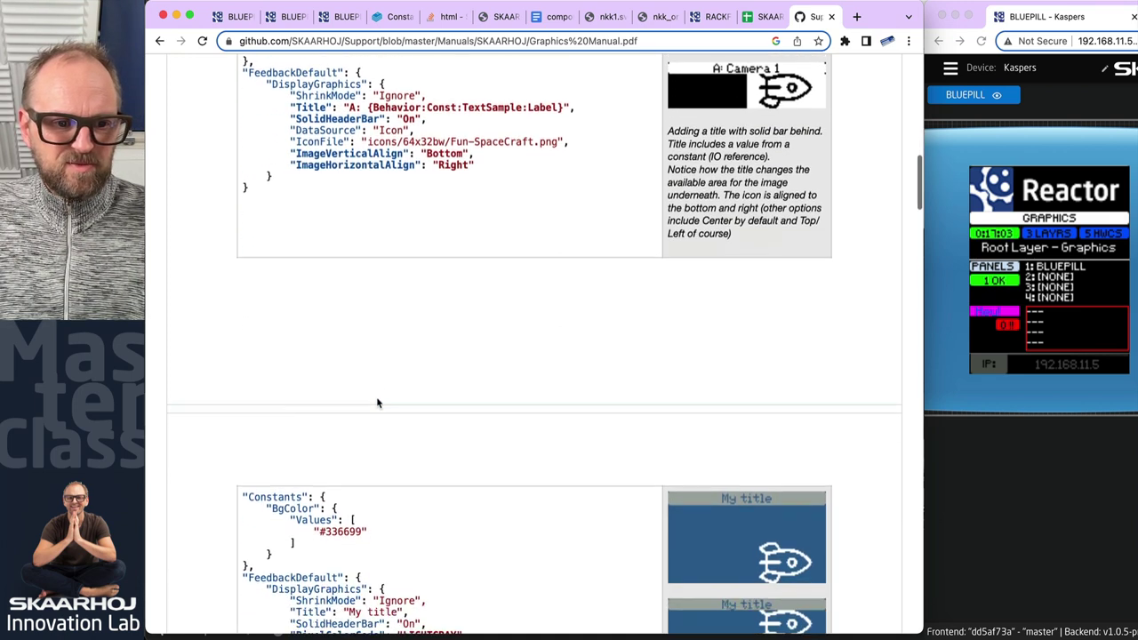
{"action": "scroll", "coordinate": [378, 402], "scroll_direction": "down", "scroll_amount": 15}
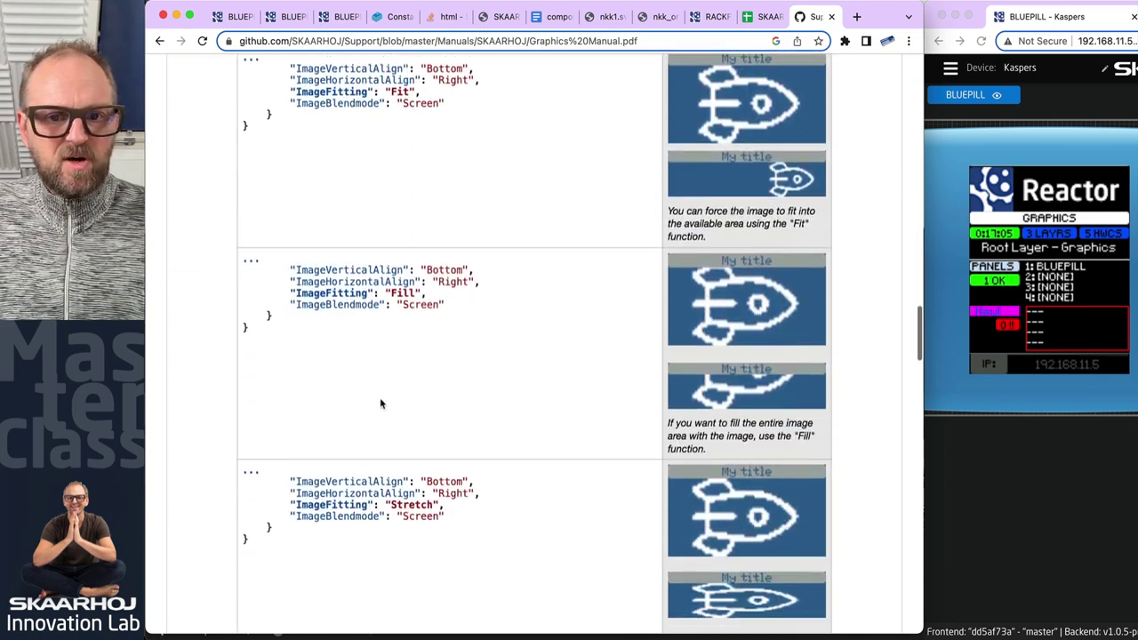
{"action": "scroll", "coordinate": [381, 402], "scroll_direction": "down", "scroll_amount": 10}
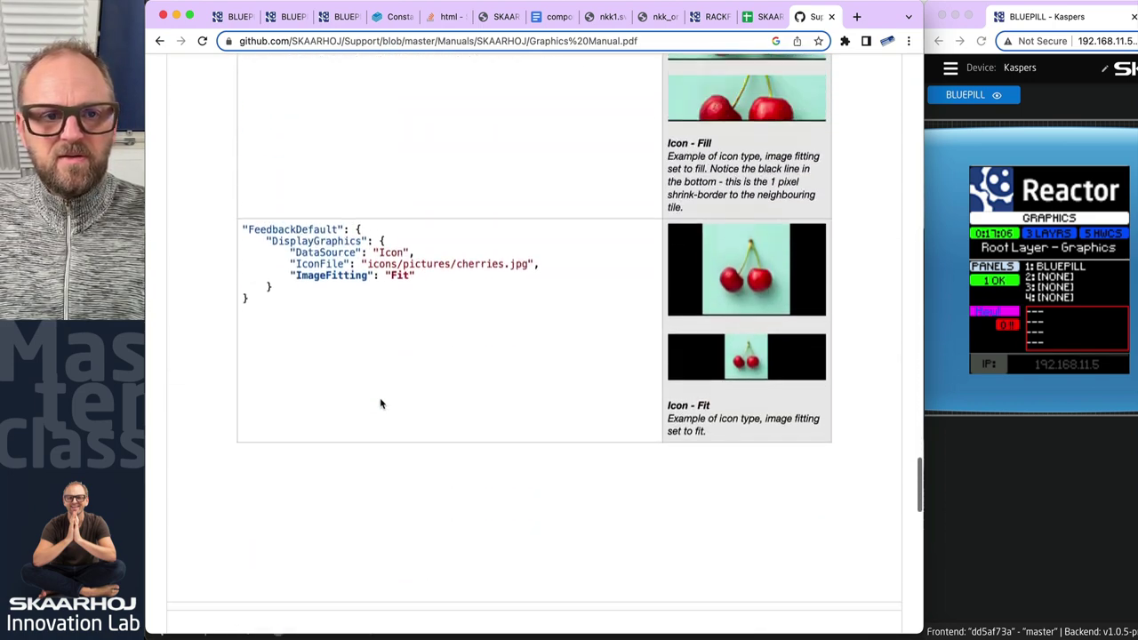
- Look through the Data Sources examples in the Graphics Manual, from icon image fitting to the QRcode example
{"action": "scroll", "coordinate": [381, 402], "scroll_direction": "up", "scroll_amount": 4}
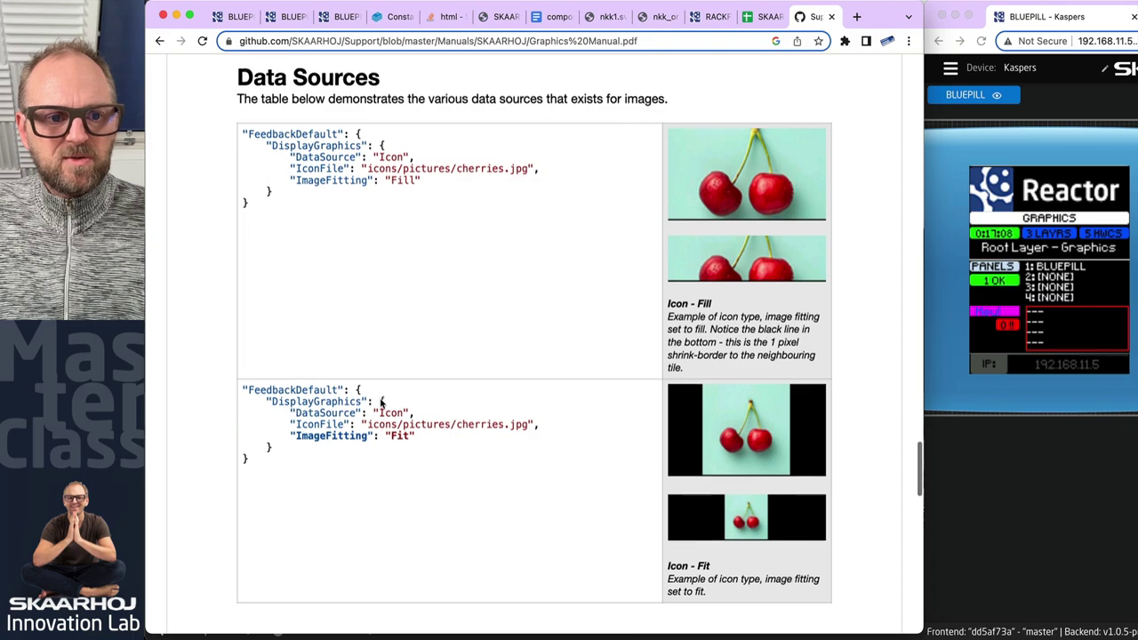
{"action": "scroll", "coordinate": [381, 402], "scroll_direction": "down", "scroll_amount": 2}
{"action": "scroll", "coordinate": [379, 404], "scroll_direction": "down", "scroll_amount": 20}
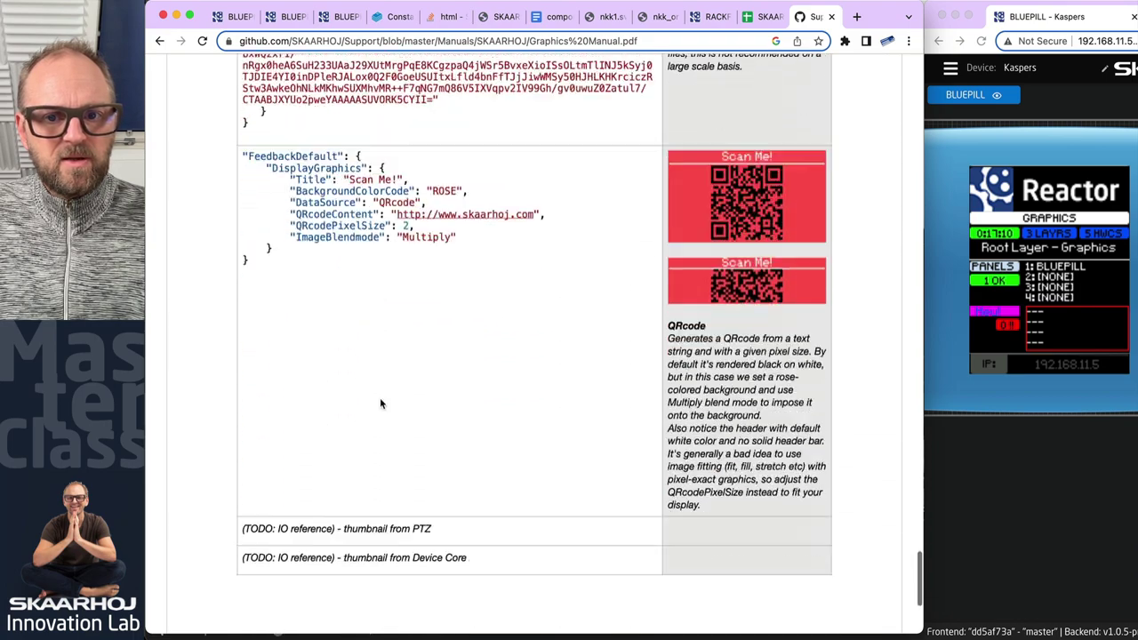
{"action": "scroll", "coordinate": [379, 403], "scroll_direction": "up", "scroll_amount": 13}
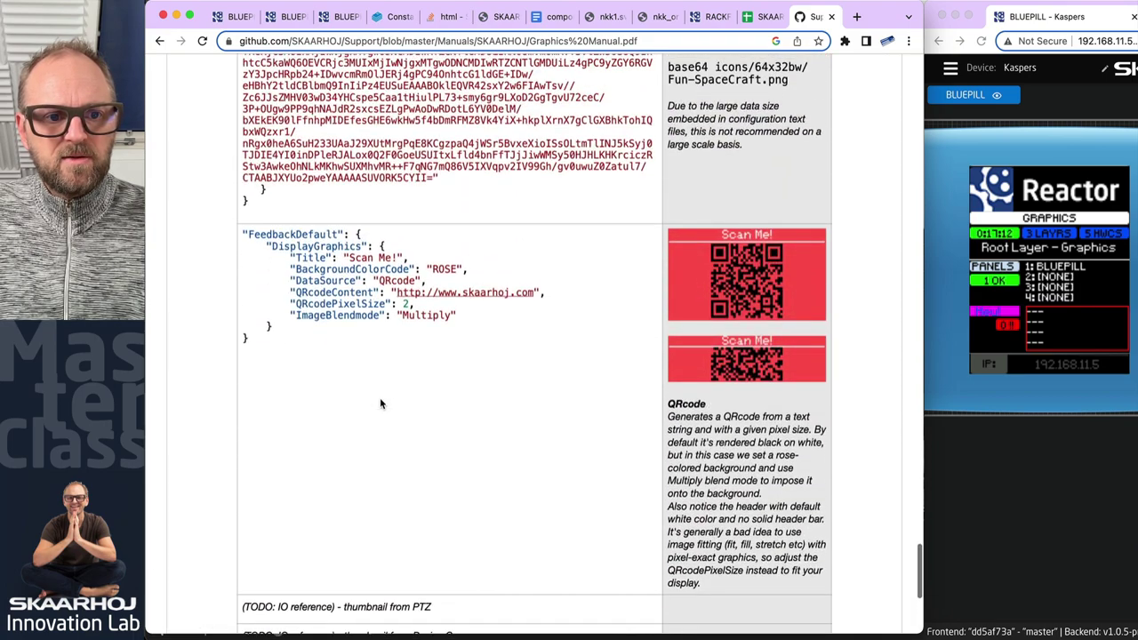
{"action": "scroll", "coordinate": [381, 404], "scroll_direction": "down", "scroll_amount": 15}
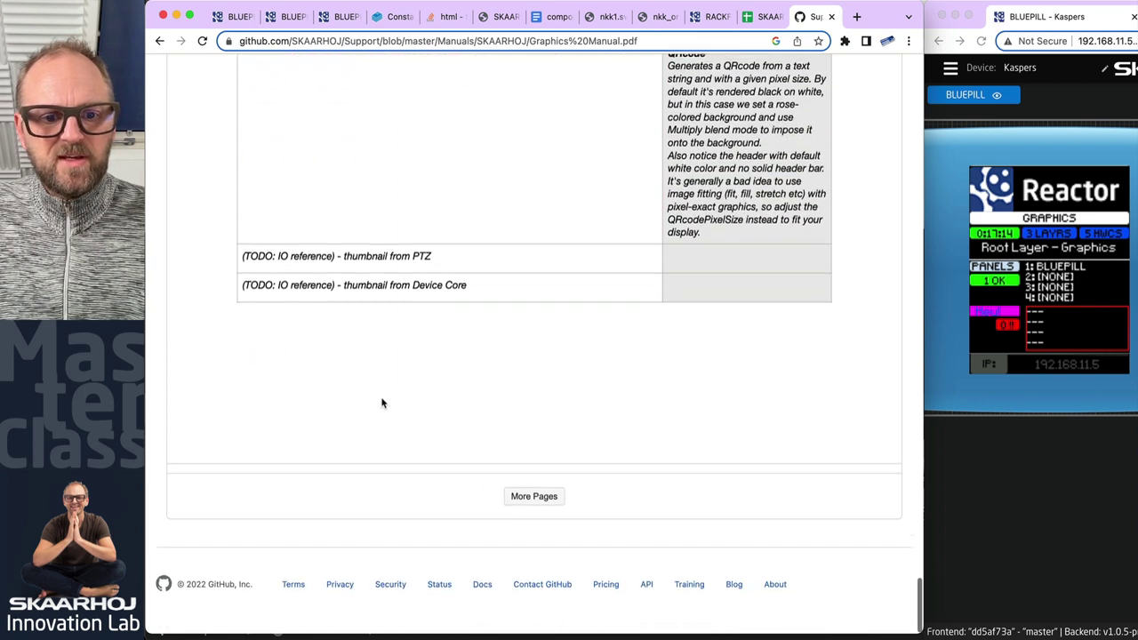
- Load more pages of the Graphics Manual and examine the Generator and Widget data source examples
{"action": "left_click", "coordinate": [529, 501]}
{"action": "scroll", "coordinate": [569, 513], "scroll_direction": "down", "scroll_amount": 5}
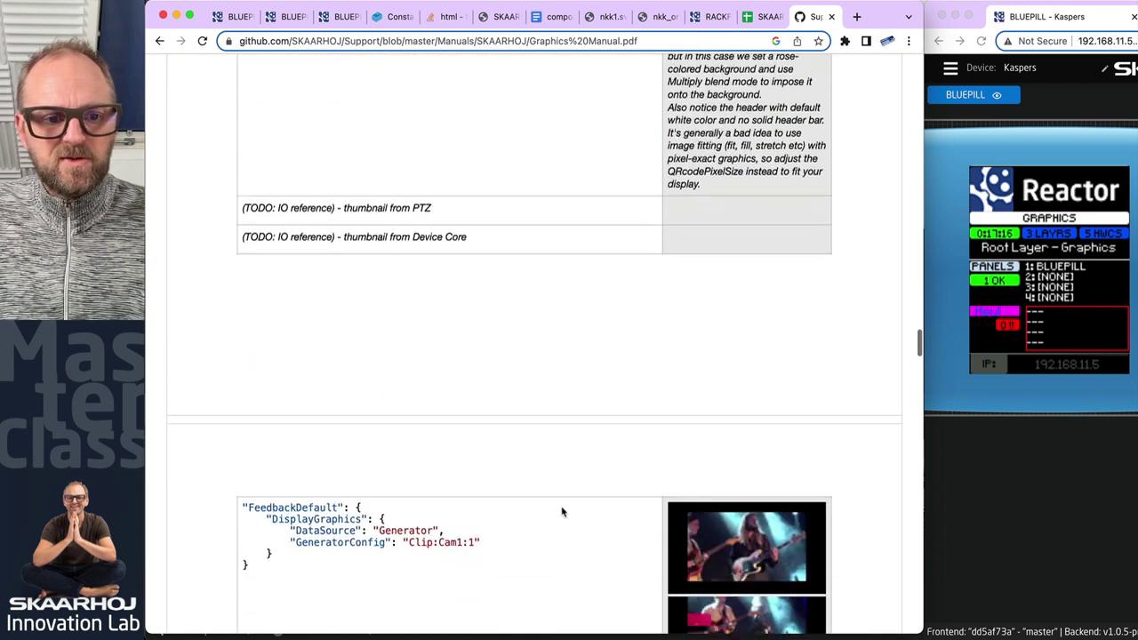
{"action": "scroll", "coordinate": [561, 512], "scroll_direction": "down", "scroll_amount": 1}
{"action": "scroll", "coordinate": [562, 512], "scroll_direction": "down", "scroll_amount": 10}
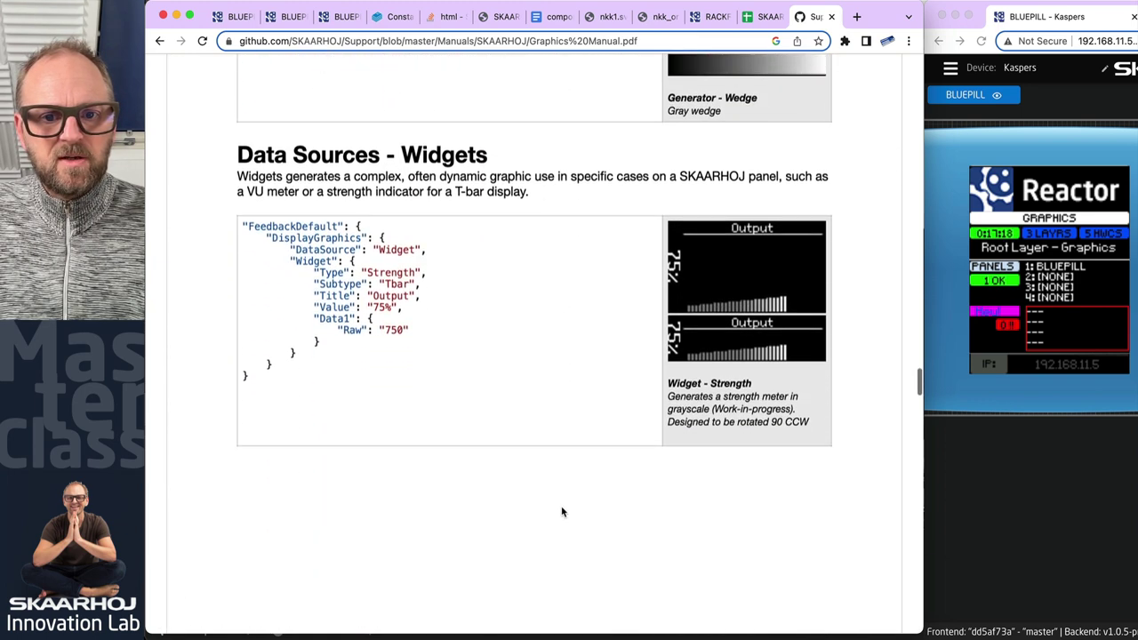
{"action": "scroll", "coordinate": [561, 511], "scroll_direction": "down", "scroll_amount": 5}
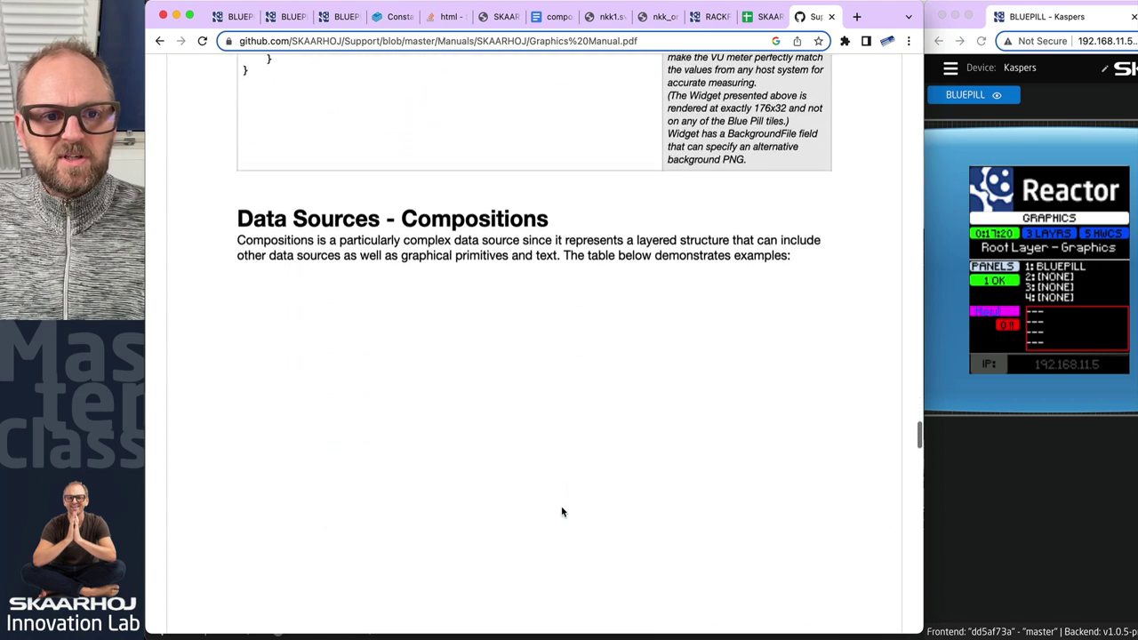
{"action": "scroll", "coordinate": [561, 511], "scroll_direction": "up", "scroll_amount": 4}
{"action": "scroll", "coordinate": [561, 512], "scroll_direction": "down", "scroll_amount": 4}
- Examine the Compositions section's basic composition, composition canvas and canvas rotation examples
{"action": "scroll", "coordinate": [561, 511], "scroll_direction": "down", "scroll_amount": 10}
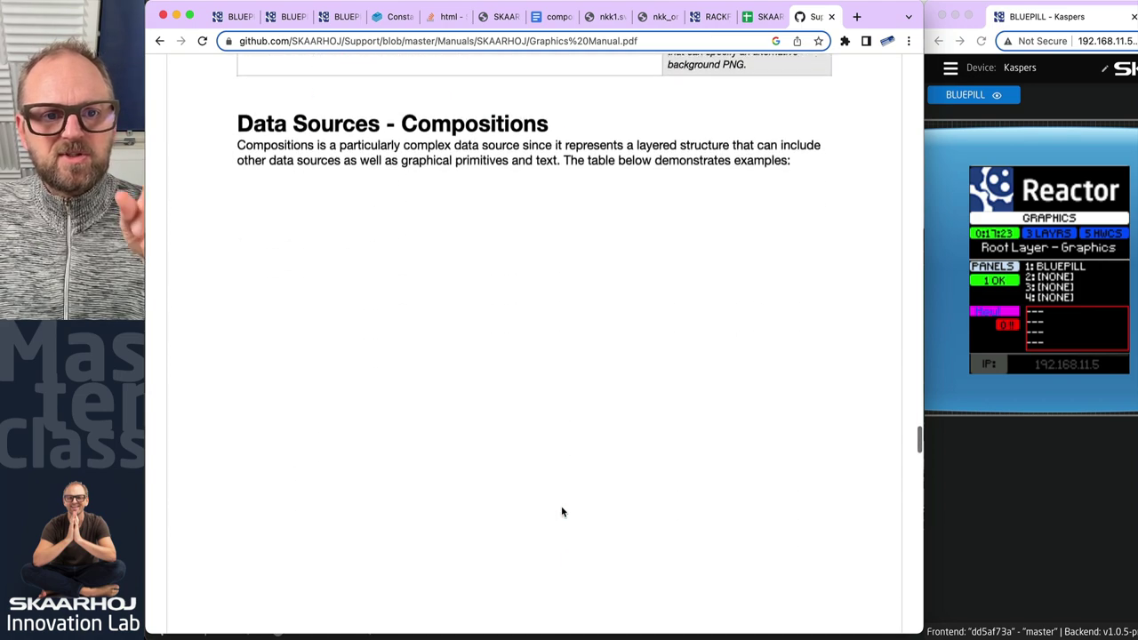
{"action": "scroll", "coordinate": [561, 511], "scroll_direction": "down", "scroll_amount": 5}
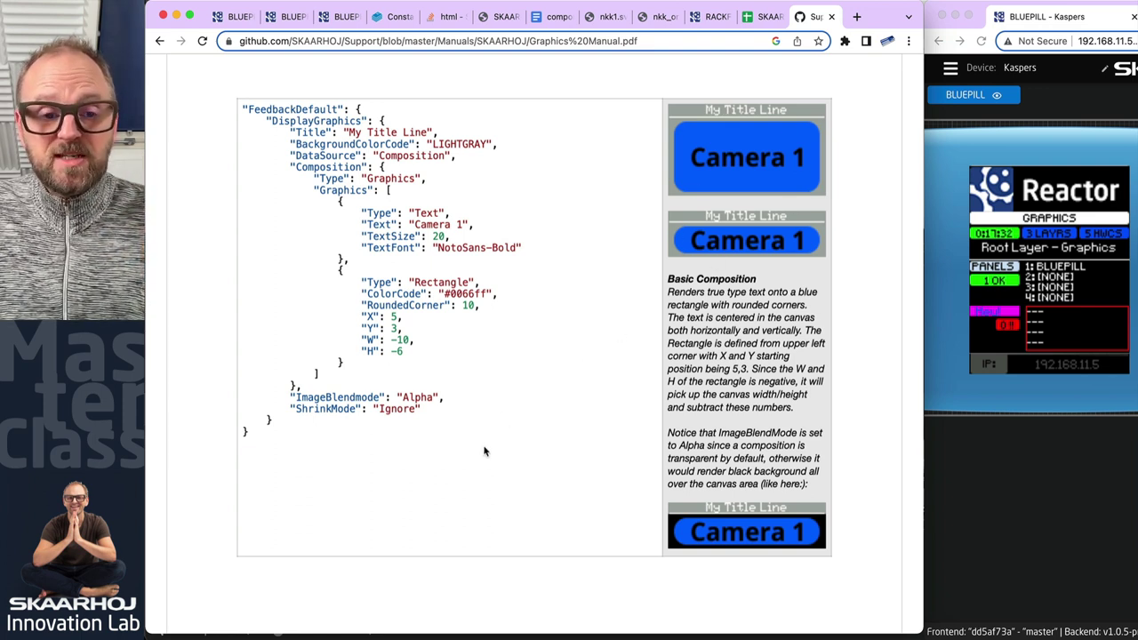
{"action": "scroll", "coordinate": [484, 452], "scroll_direction": "down", "scroll_amount": 4}
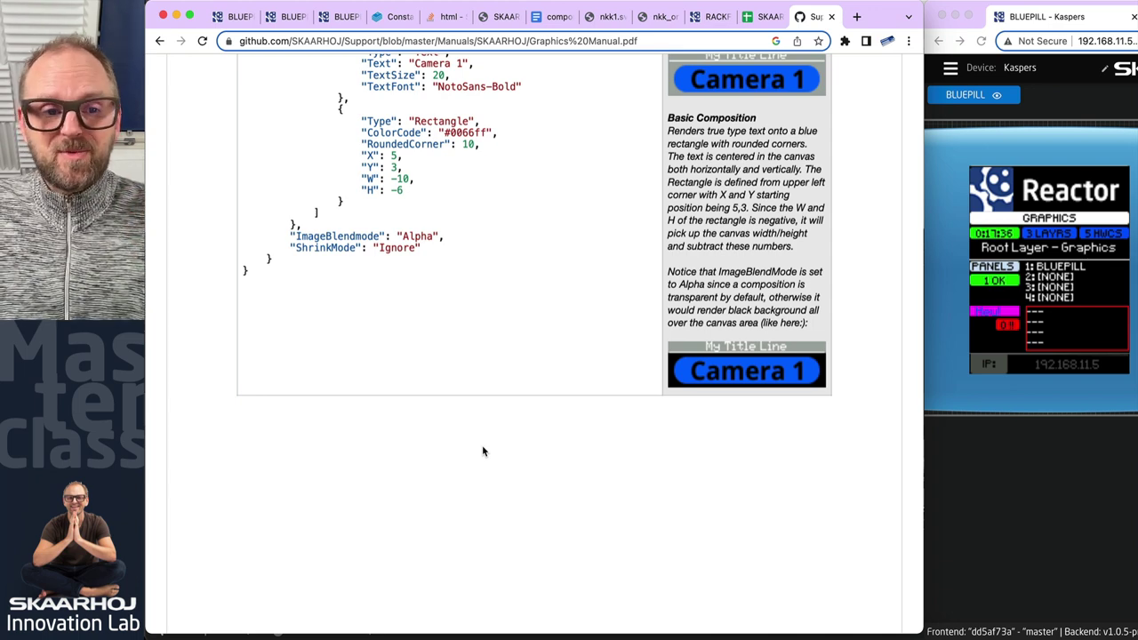
{"action": "scroll", "coordinate": [463, 320], "scroll_direction": "down", "scroll_amount": 5}
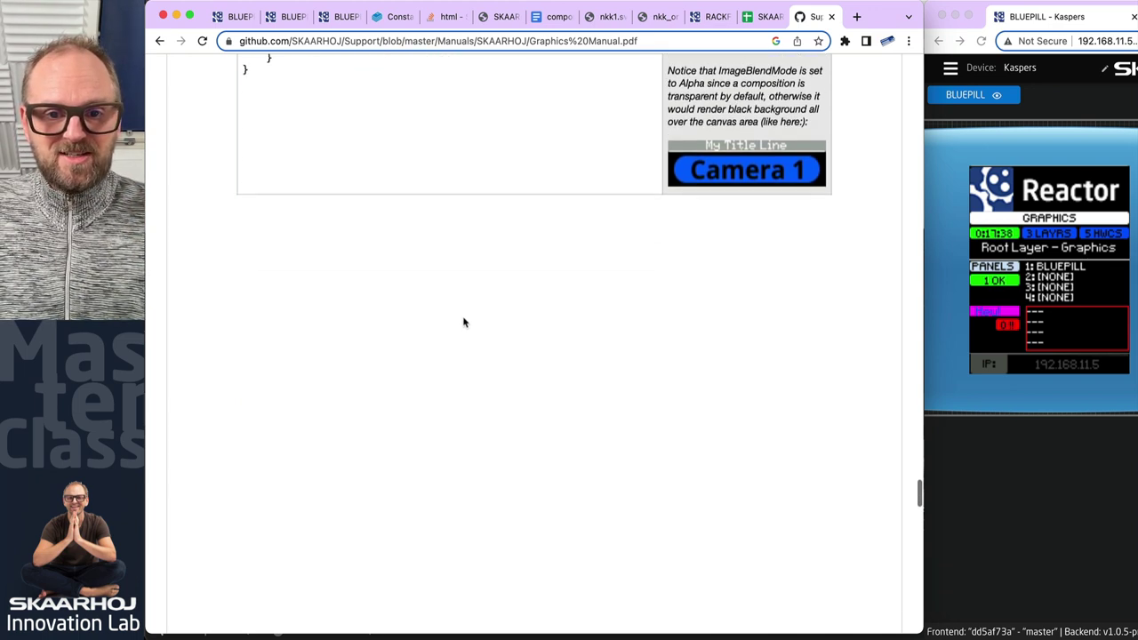
{"action": "scroll", "coordinate": [463, 322], "scroll_direction": "down", "scroll_amount": 15}
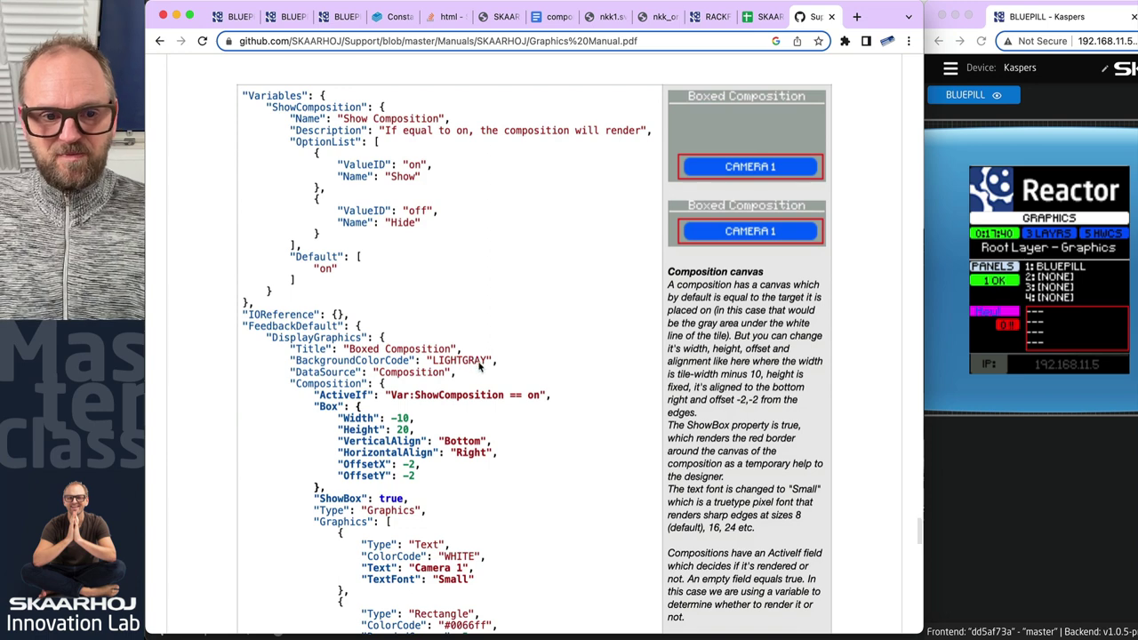
{"action": "scroll", "coordinate": [410, 448], "scroll_direction": "down", "scroll_amount": 4}
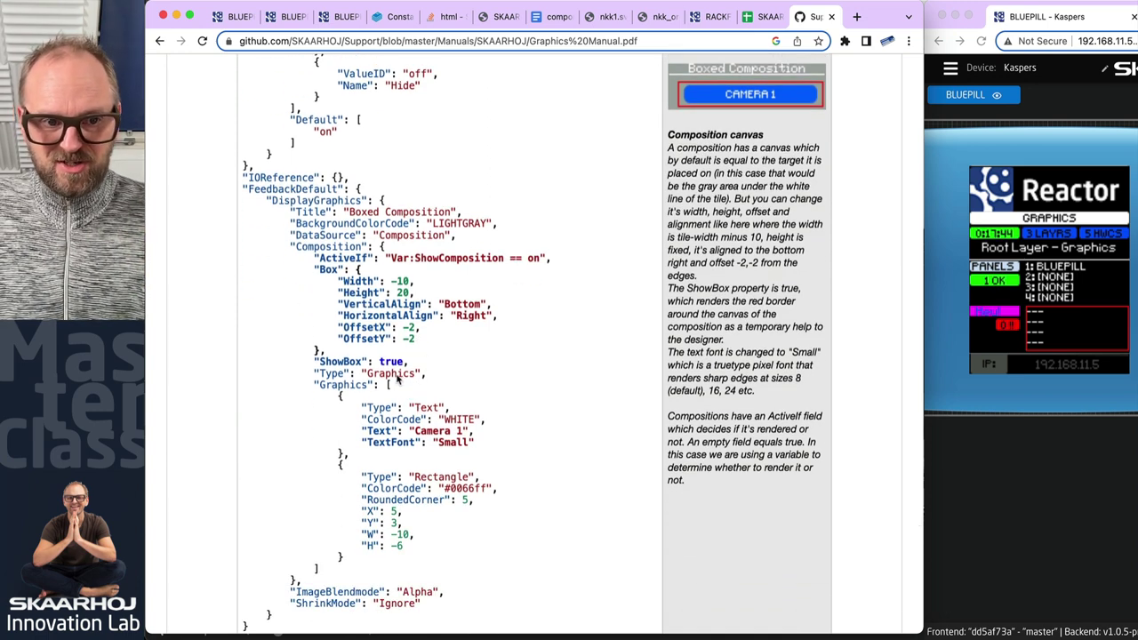
{"action": "scroll", "coordinate": [469, 400], "scroll_direction": "down", "scroll_amount": 15}
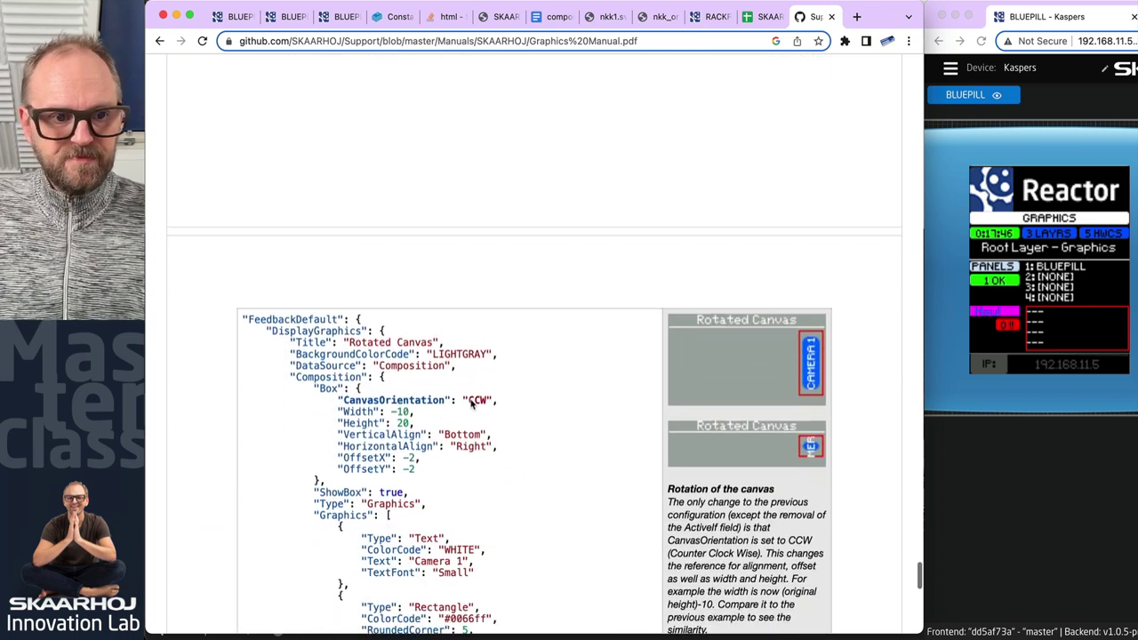
{"action": "scroll", "coordinate": [472, 402], "scroll_direction": "down", "scroll_amount": 12}
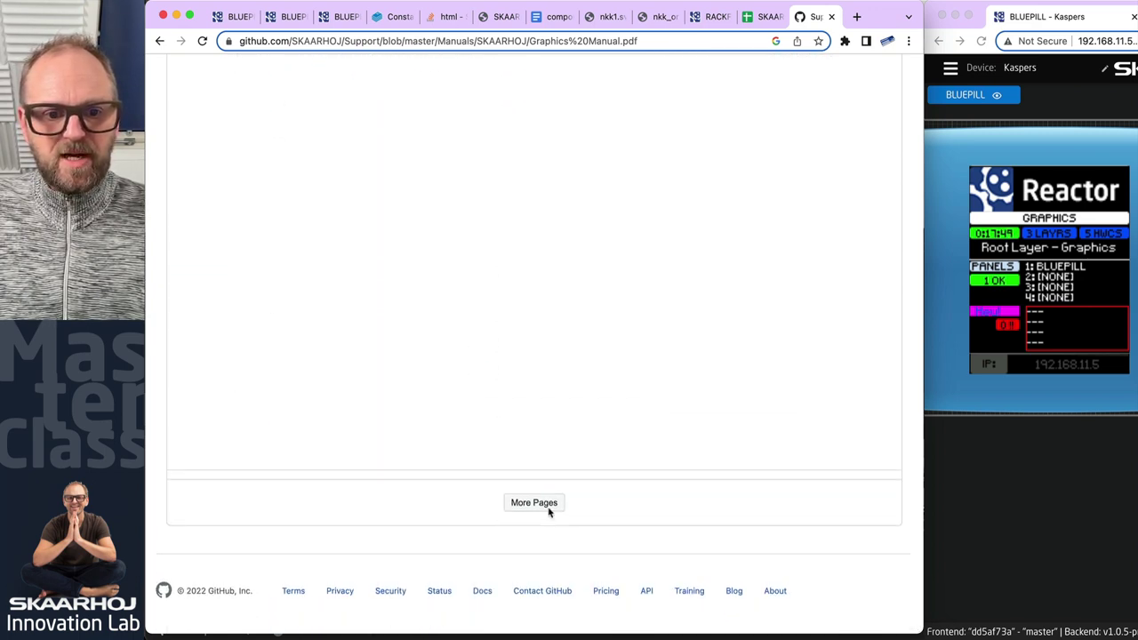
- Load more pages of the manual and review the nested compositions, overlapping layers, masks and image filters, and complex composition examples
{"action": "left_click", "coordinate": [534, 504]}
{"action": "scroll", "coordinate": [556, 480], "scroll_direction": "down", "scroll_amount": 6}
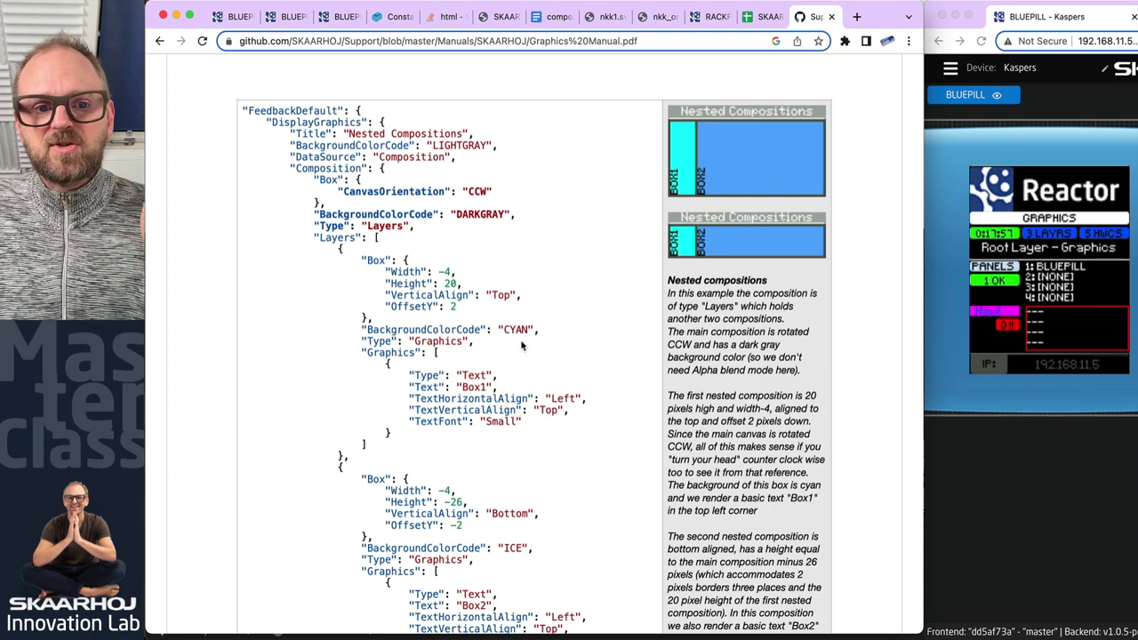
{"action": "scroll", "coordinate": [550, 383], "scroll_direction": "down", "scroll_amount": 10}
{"action": "scroll", "coordinate": [552, 382], "scroll_direction": "down", "scroll_amount": 7}
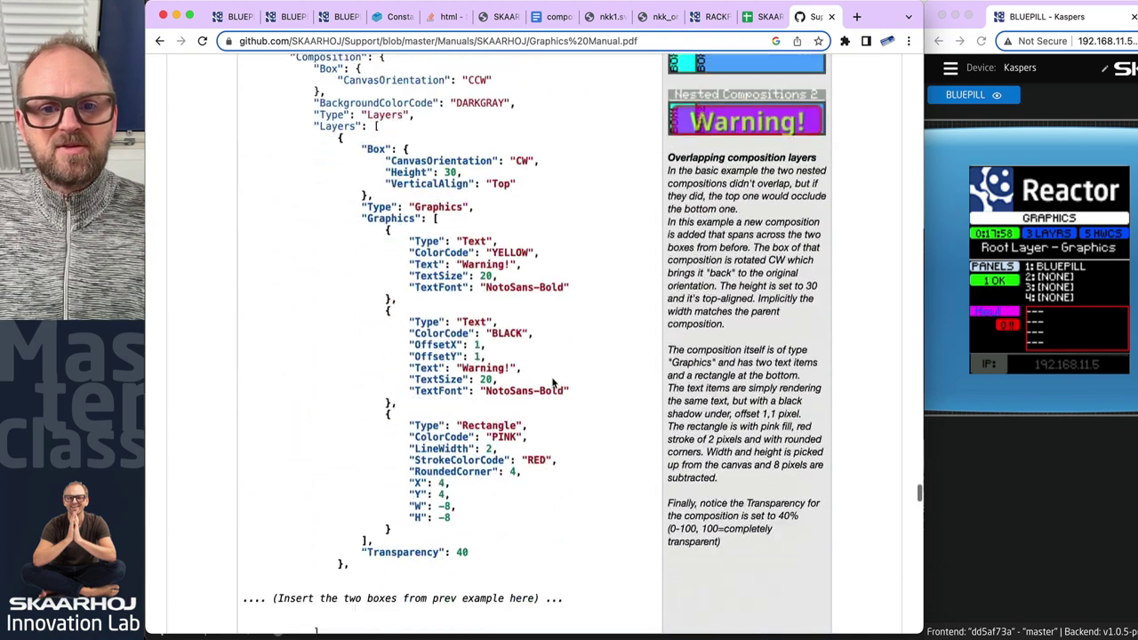
{"action": "scroll", "coordinate": [552, 382], "scroll_direction": "up", "scroll_amount": 3}
{"action": "scroll", "coordinate": [552, 382], "scroll_direction": "down", "scroll_amount": 1}
{"action": "scroll", "coordinate": [552, 383], "scroll_direction": "down", "scroll_amount": 5}
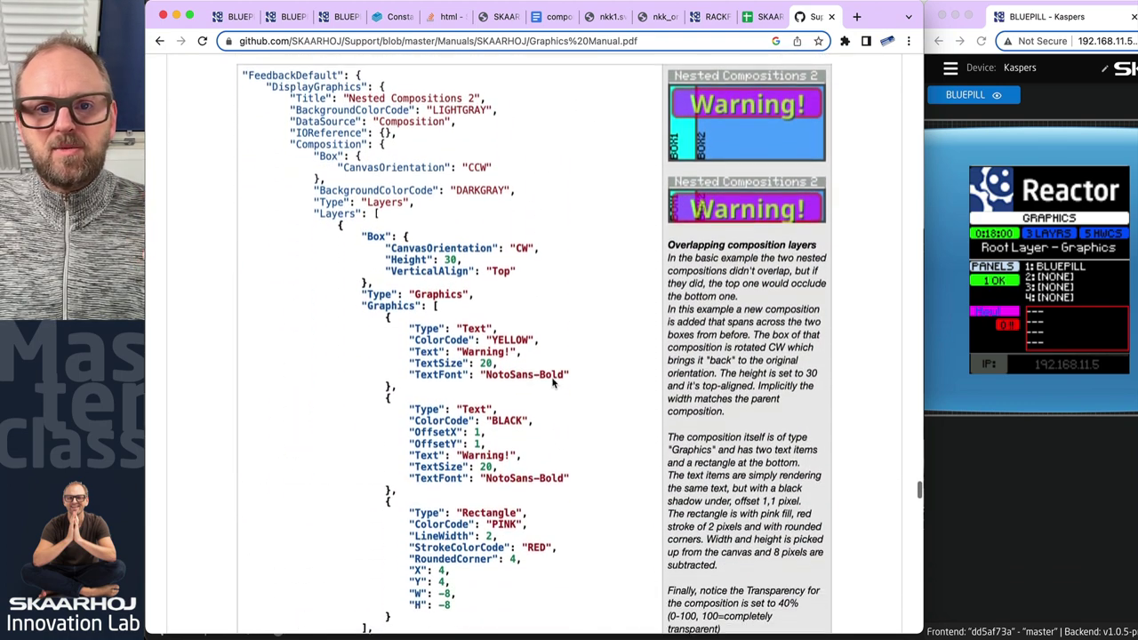
{"action": "scroll", "coordinate": [552, 382], "scroll_direction": "down", "scroll_amount": 20}
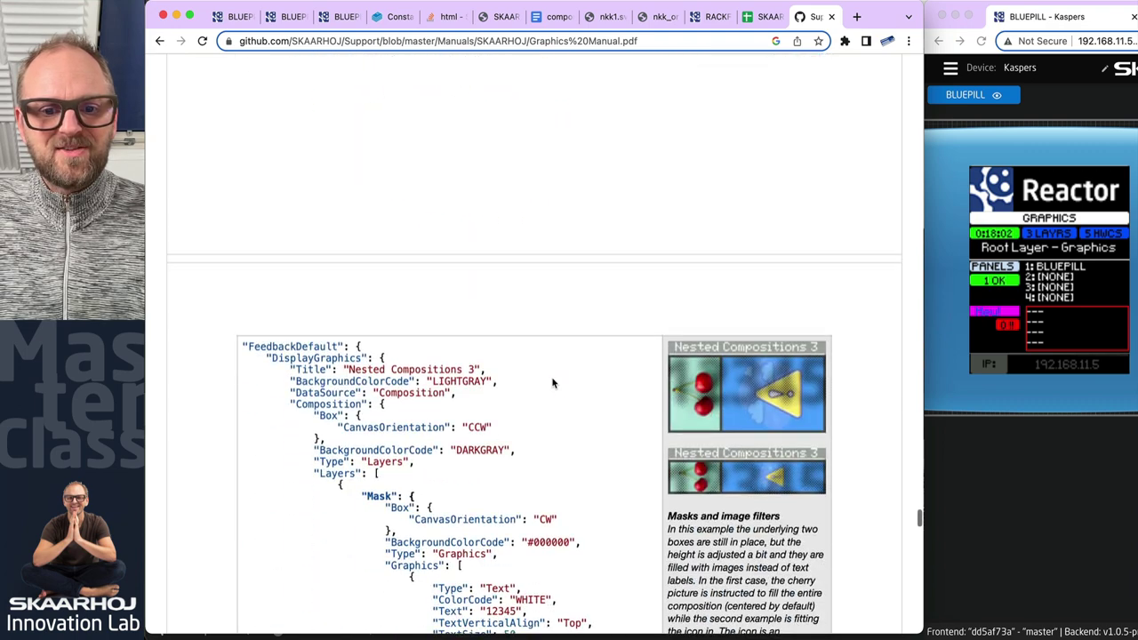
{"action": "scroll", "coordinate": [552, 382], "scroll_direction": "down", "scroll_amount": 15}
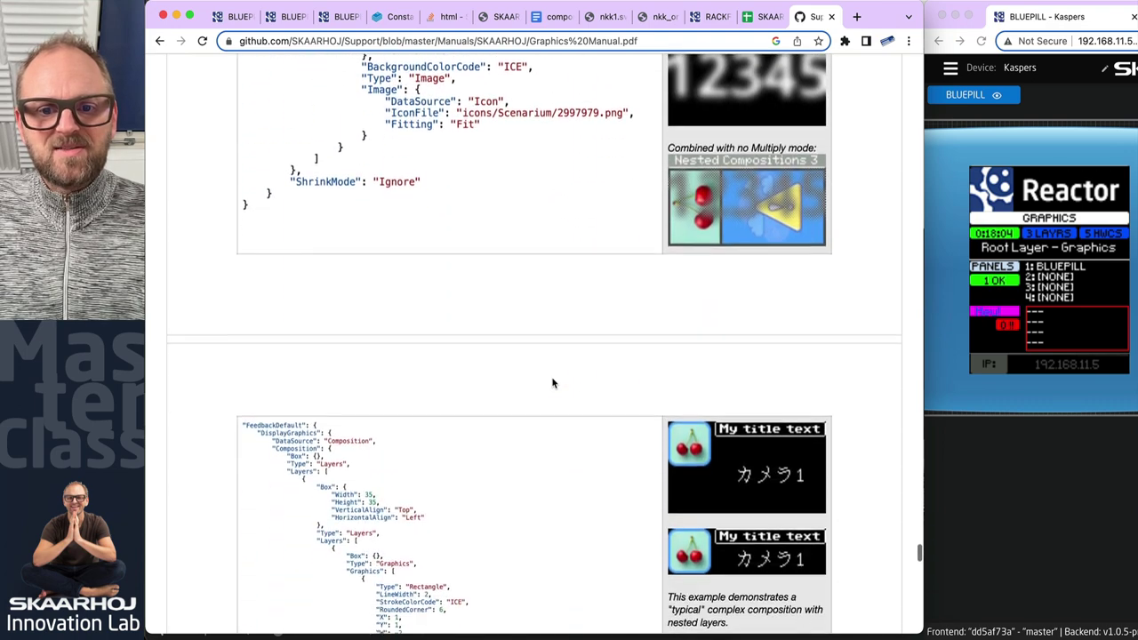
{"action": "scroll", "coordinate": [552, 383], "scroll_direction": "down", "scroll_amount": 8}
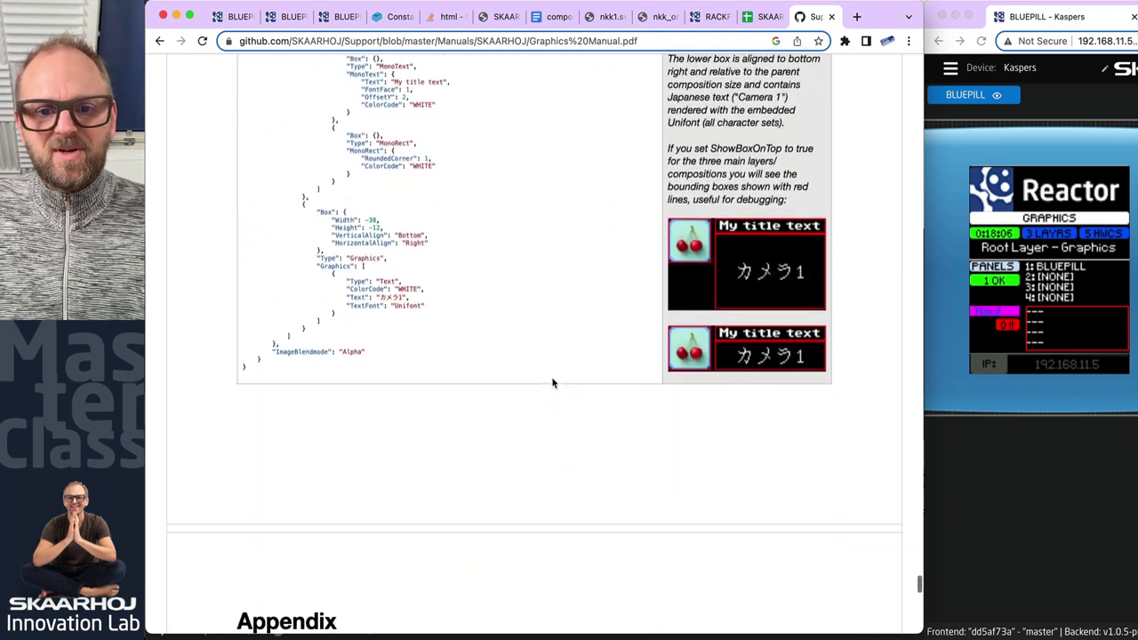
- Read the Appendix's lists of Reactor / UniSketch color codes and image filters
{"action": "scroll", "coordinate": [552, 382], "scroll_direction": "down", "scroll_amount": 11}
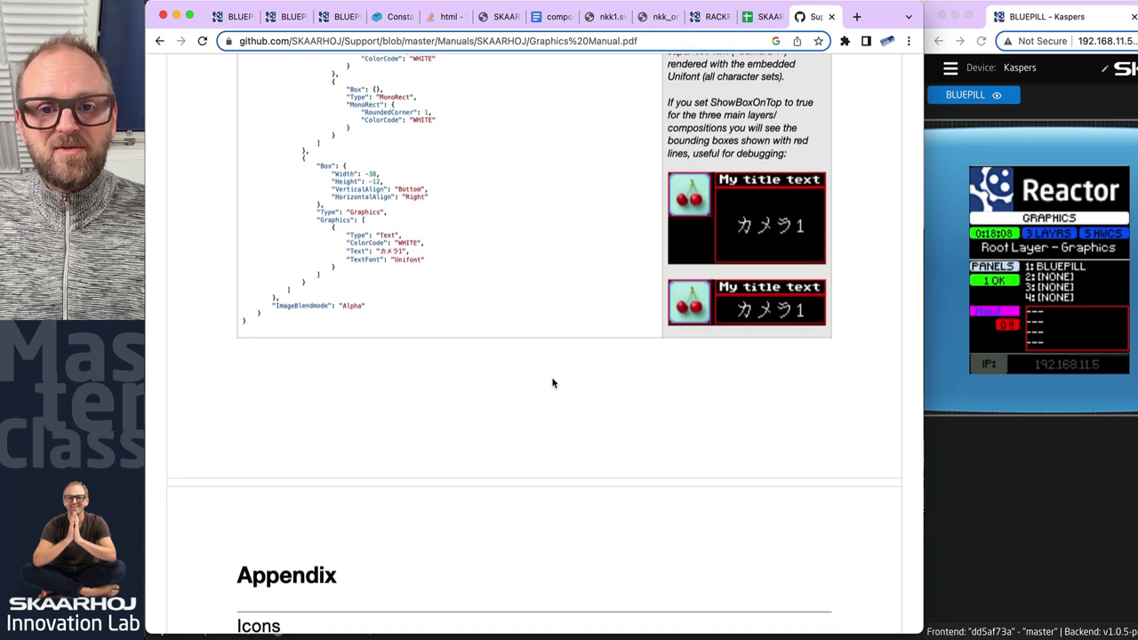
{"action": "scroll", "coordinate": [552, 382], "scroll_direction": "down", "scroll_amount": 2}
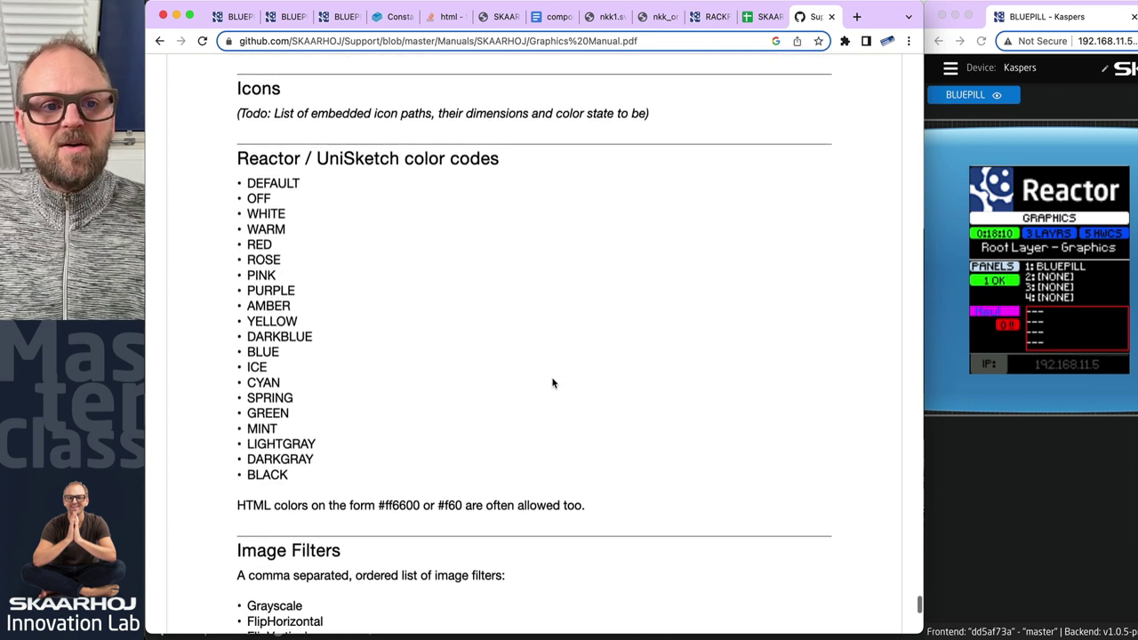
{"action": "scroll", "coordinate": [533, 378], "scroll_direction": "up", "scroll_amount": 4}
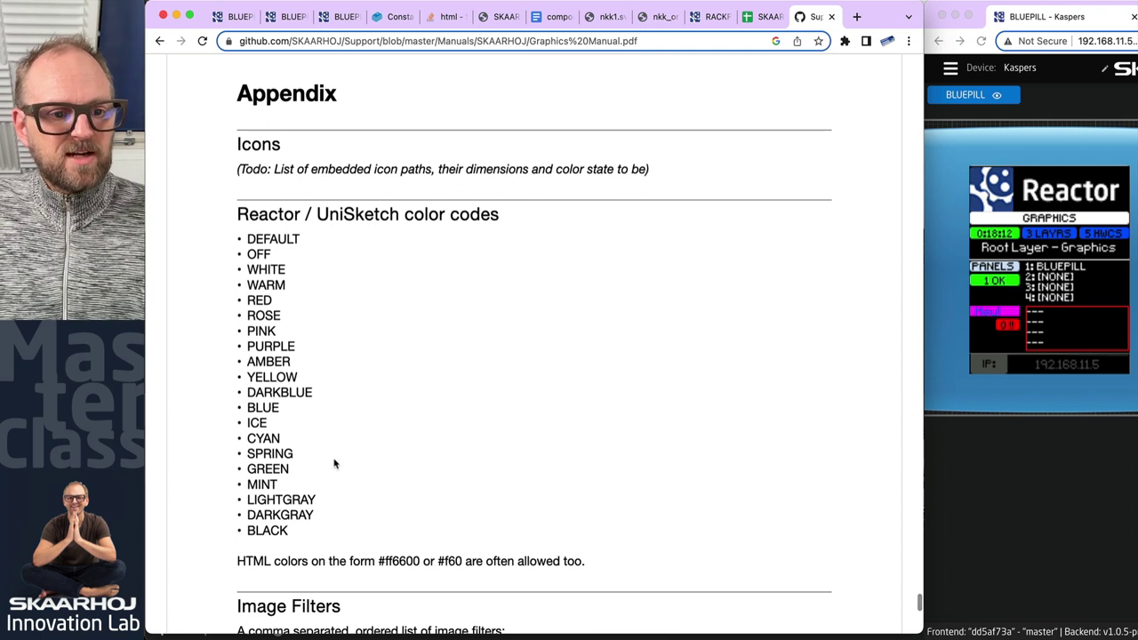
{"action": "scroll", "coordinate": [417, 466], "scroll_direction": "down", "scroll_amount": 4}
{"action": "scroll", "coordinate": [417, 465], "scroll_direction": "down", "scroll_amount": 5}
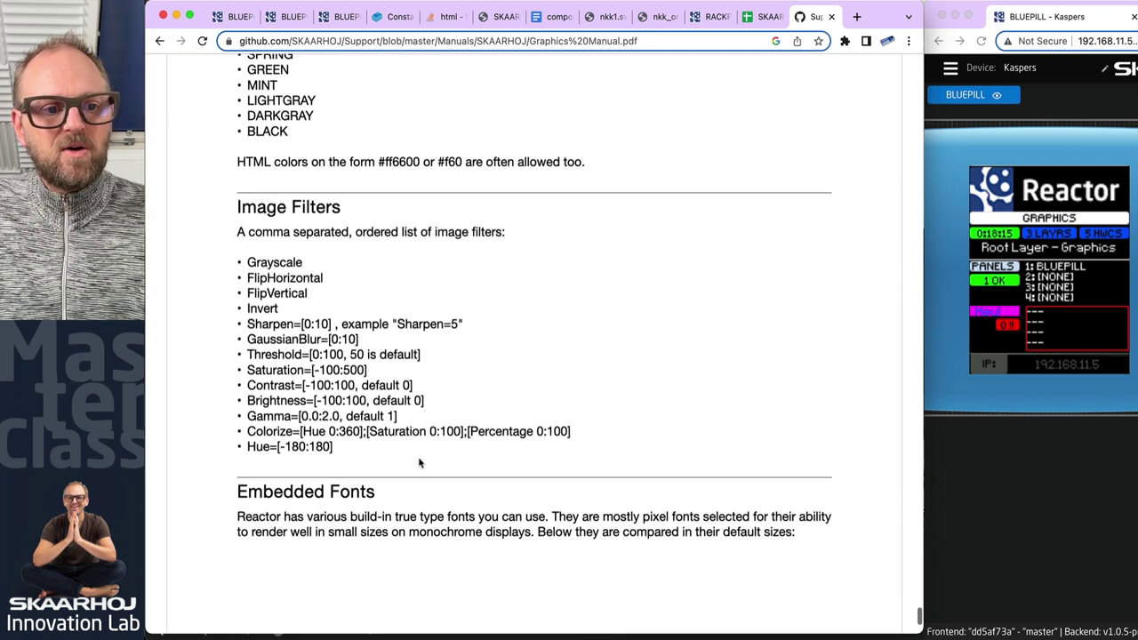
{"action": "scroll", "coordinate": [389, 435], "scroll_direction": "down", "scroll_amount": 5}
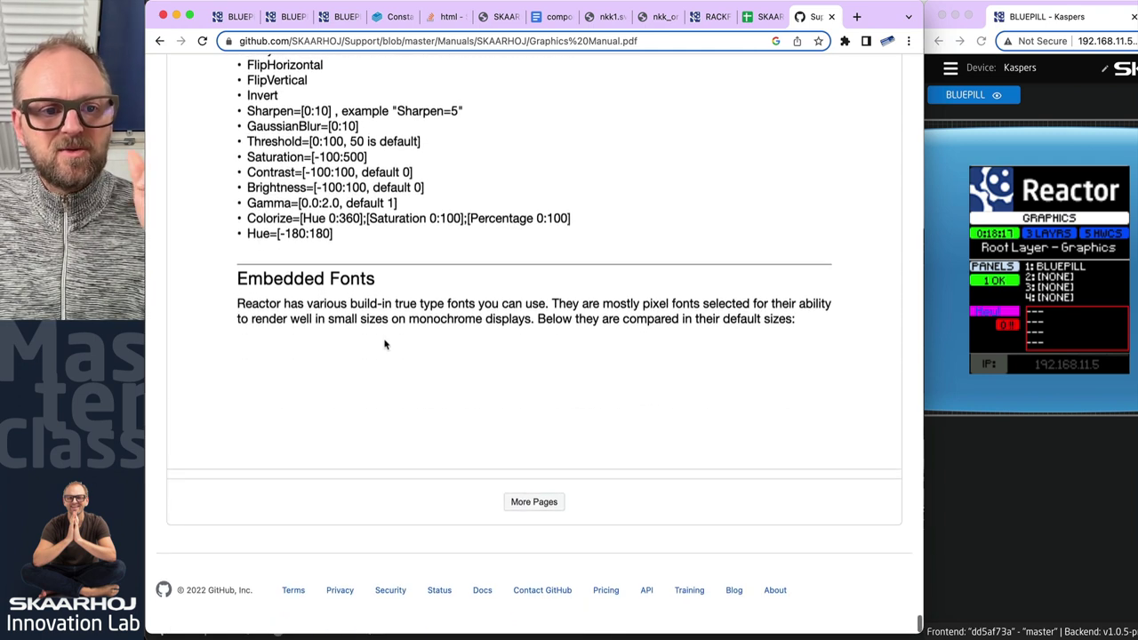
- Load the remaining manual pages and examine the embedded fonts' size comparison, evaluation table and demo samples
{"action": "left_click", "coordinate": [525, 500]}
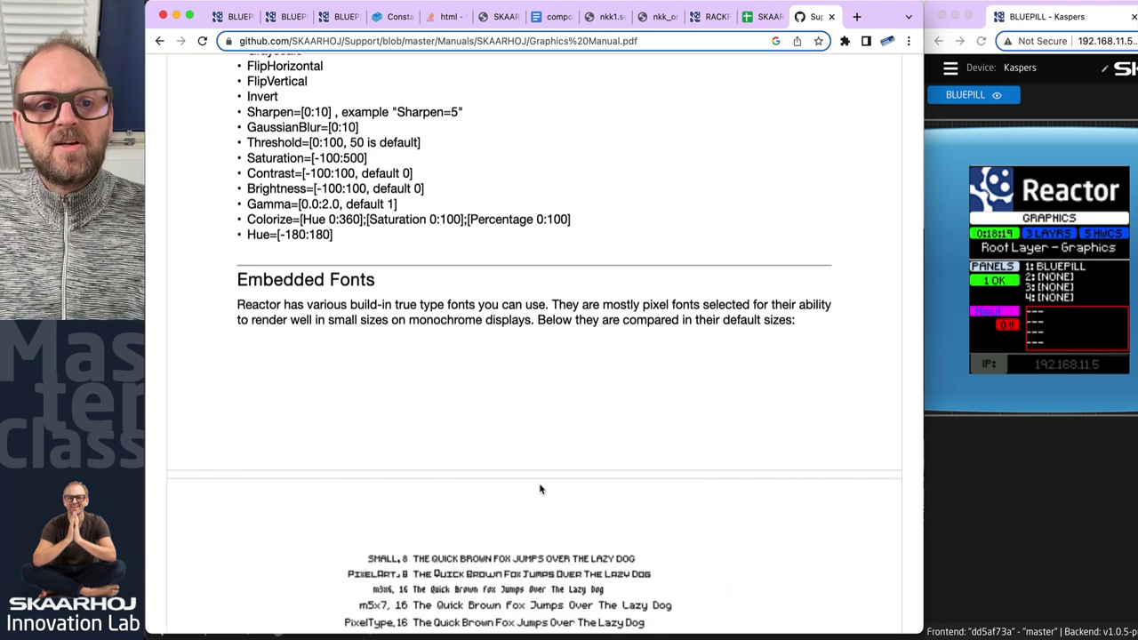
{"action": "scroll", "coordinate": [539, 488], "scroll_direction": "down", "scroll_amount": 7}
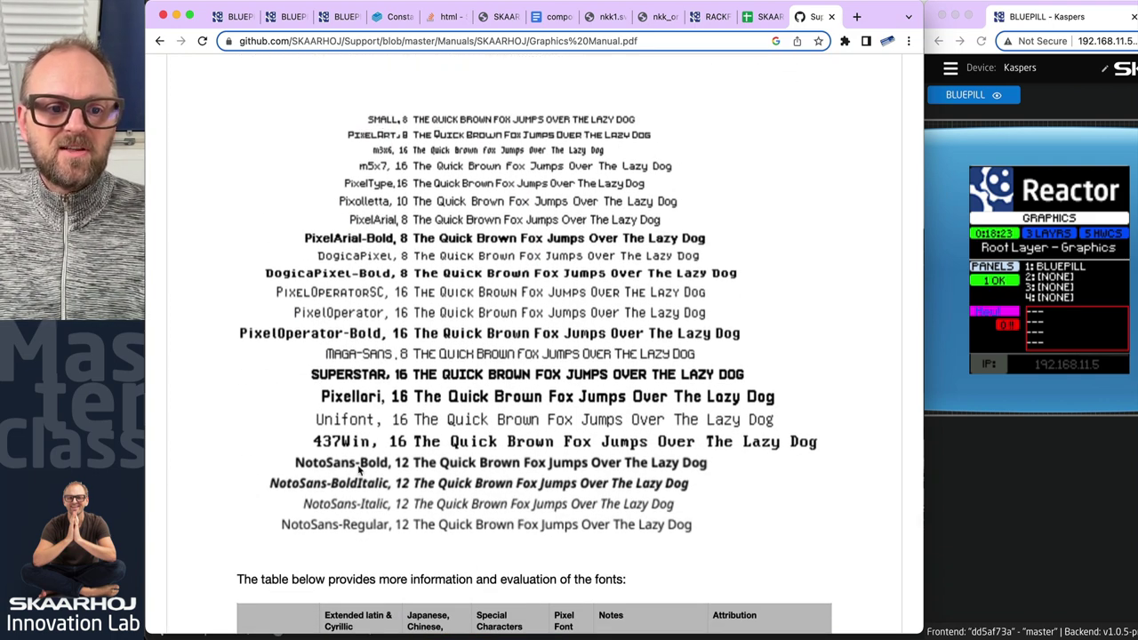
{"action": "scroll", "coordinate": [441, 515], "scroll_direction": "down", "scroll_amount": 10}
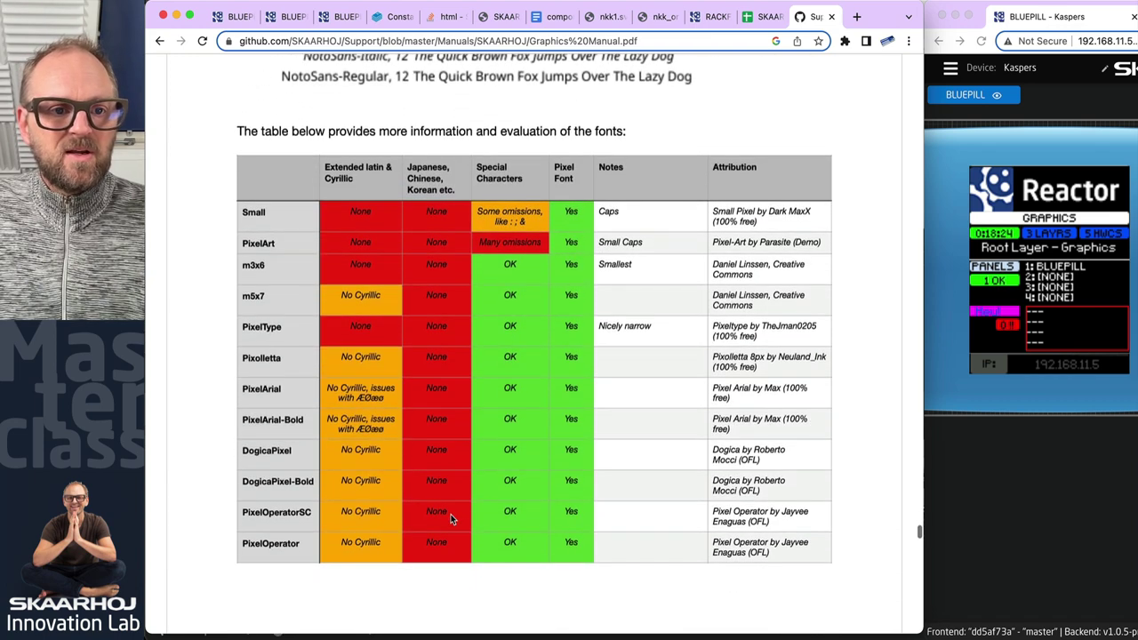
{"action": "scroll", "coordinate": [449, 519], "scroll_direction": "down", "scroll_amount": 2}
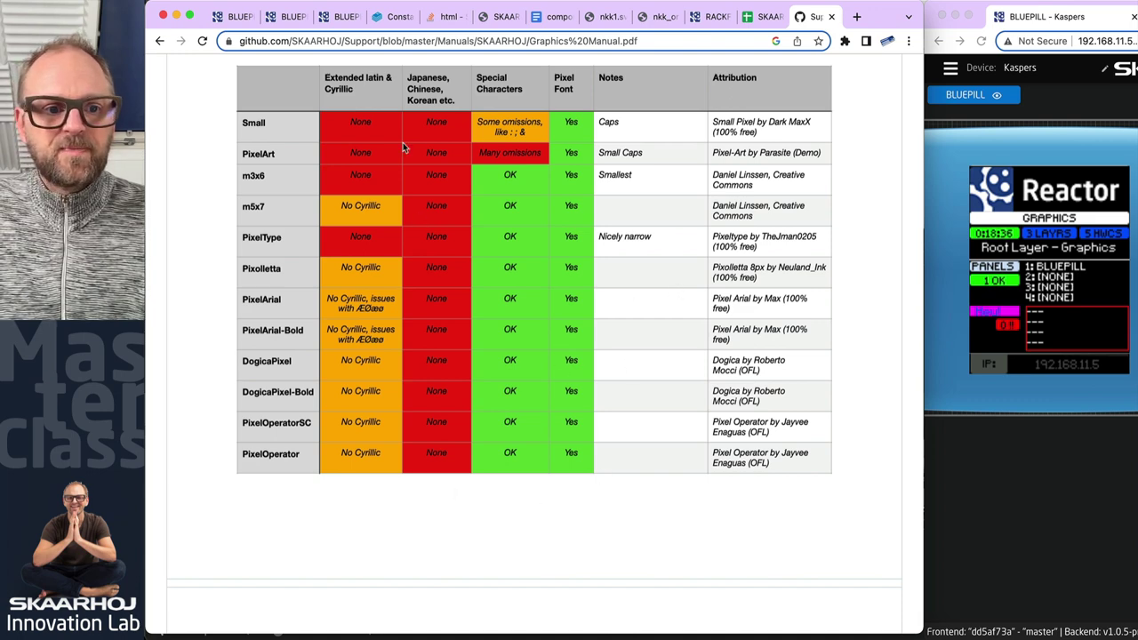
{"action": "scroll", "coordinate": [392, 431], "scroll_direction": "down", "scroll_amount": 10}
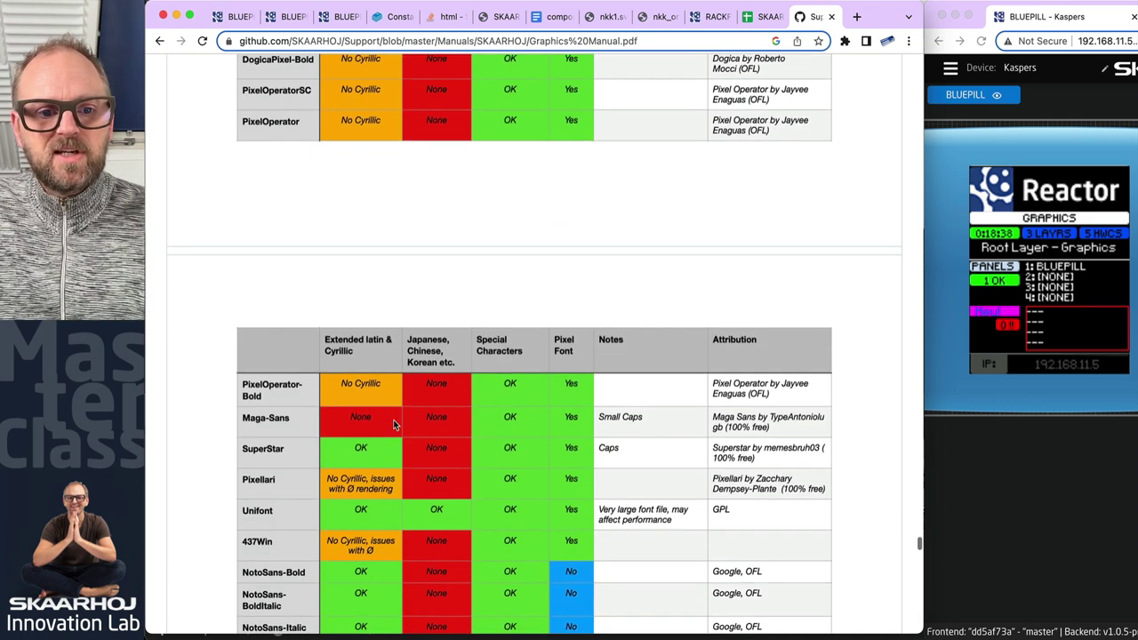
{"action": "scroll", "coordinate": [398, 427], "scroll_direction": "down", "scroll_amount": 15}
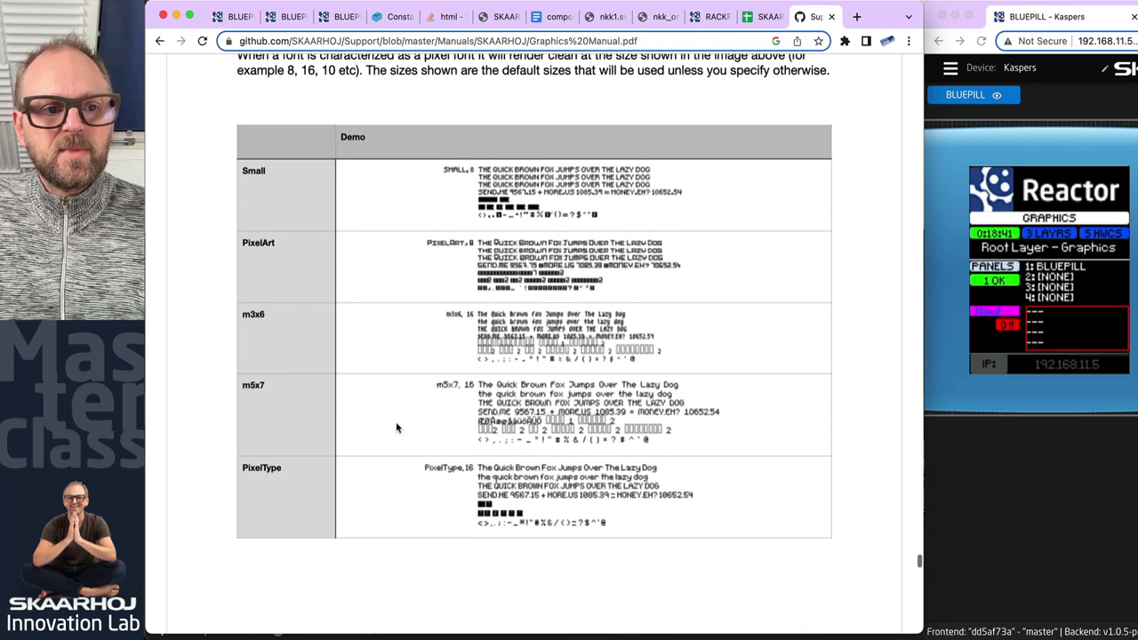
{"action": "scroll", "coordinate": [397, 428], "scroll_direction": "down", "scroll_amount": 5}
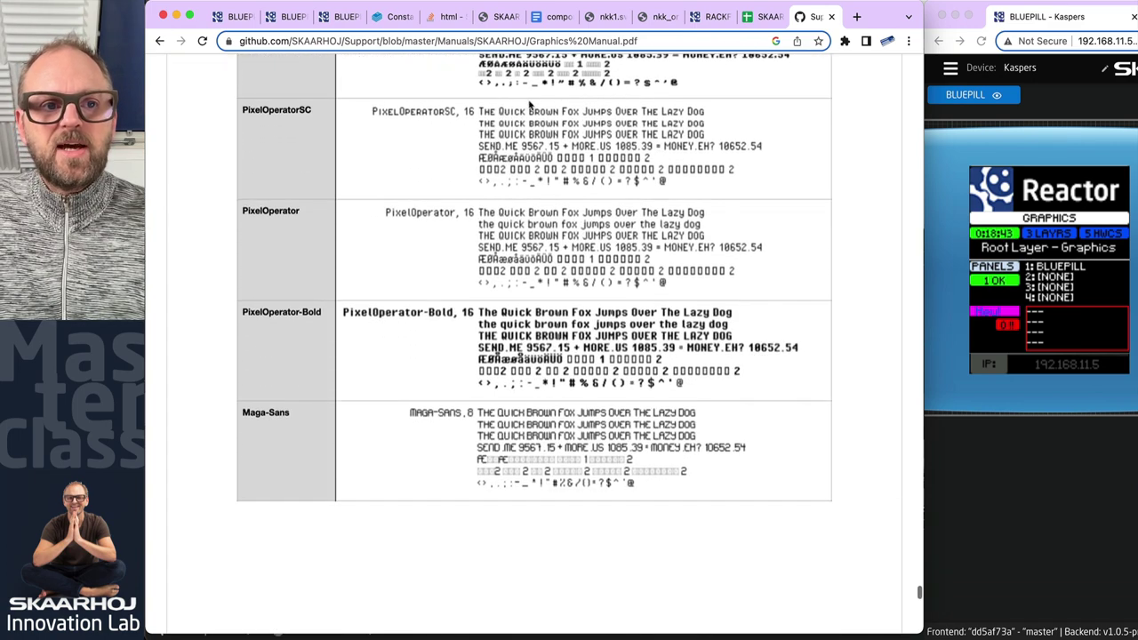
- Switch back to Reactor's JSON editor showing the SKAARHOJ.Controllers.BluePill.Activity snippet
{"action": "left_click", "coordinate": [237, 16]}
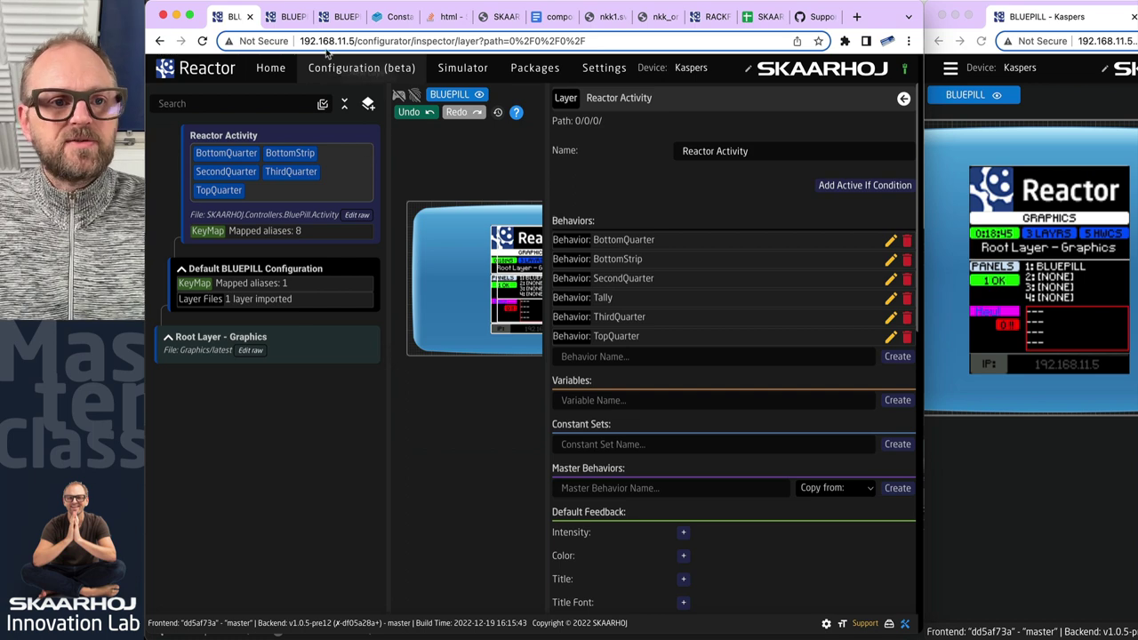
{"action": "left_click", "coordinate": [289, 16]}
{"action": "left_click", "coordinate": [326, 16]}
{"action": "left_click", "coordinate": [288, 16]}
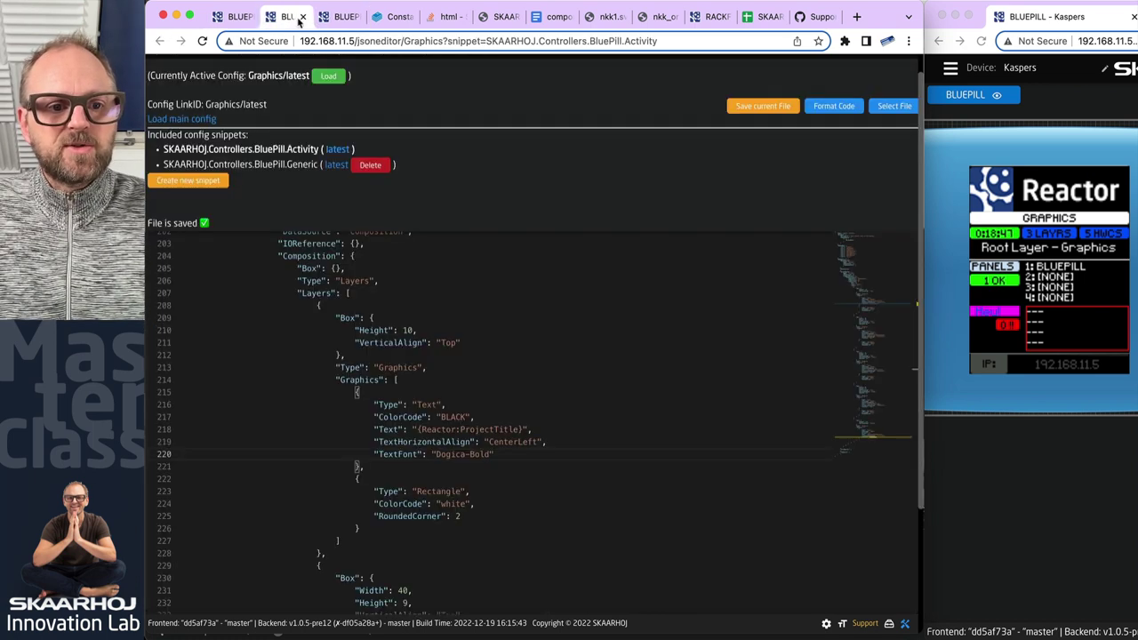
- Examine the composition's uptime, layer-count and HWC blocks, comparing their box widths and horizontal alignments
{"action": "scroll", "coordinate": [410, 412], "scroll_direction": "down", "scroll_amount": 3}
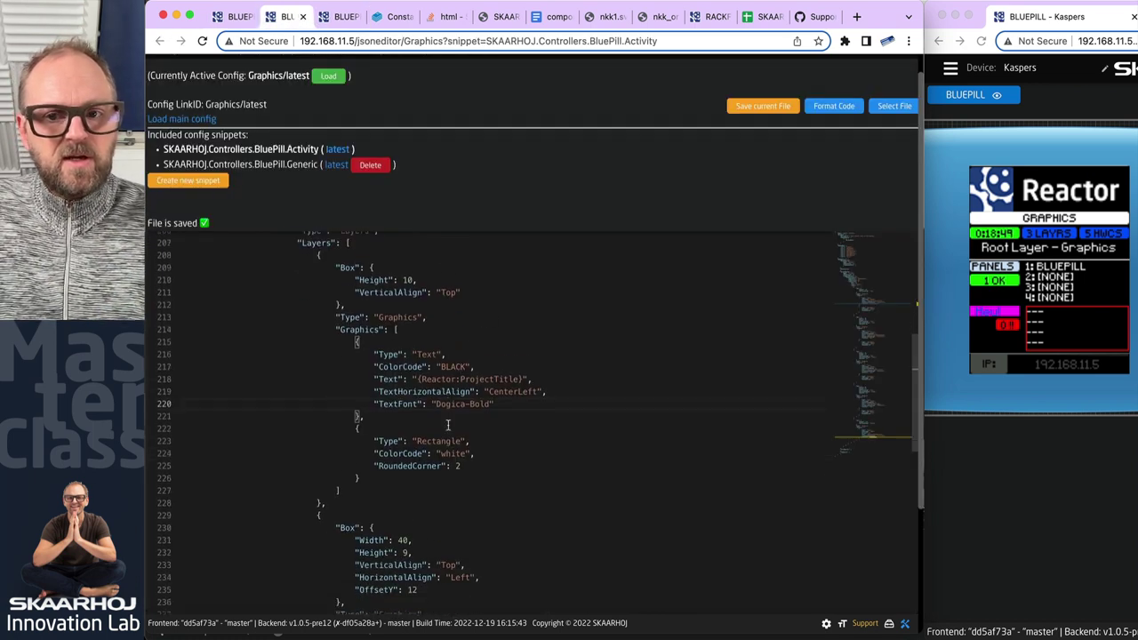
{"action": "scroll", "coordinate": [579, 441], "scroll_direction": "down", "scroll_amount": 5}
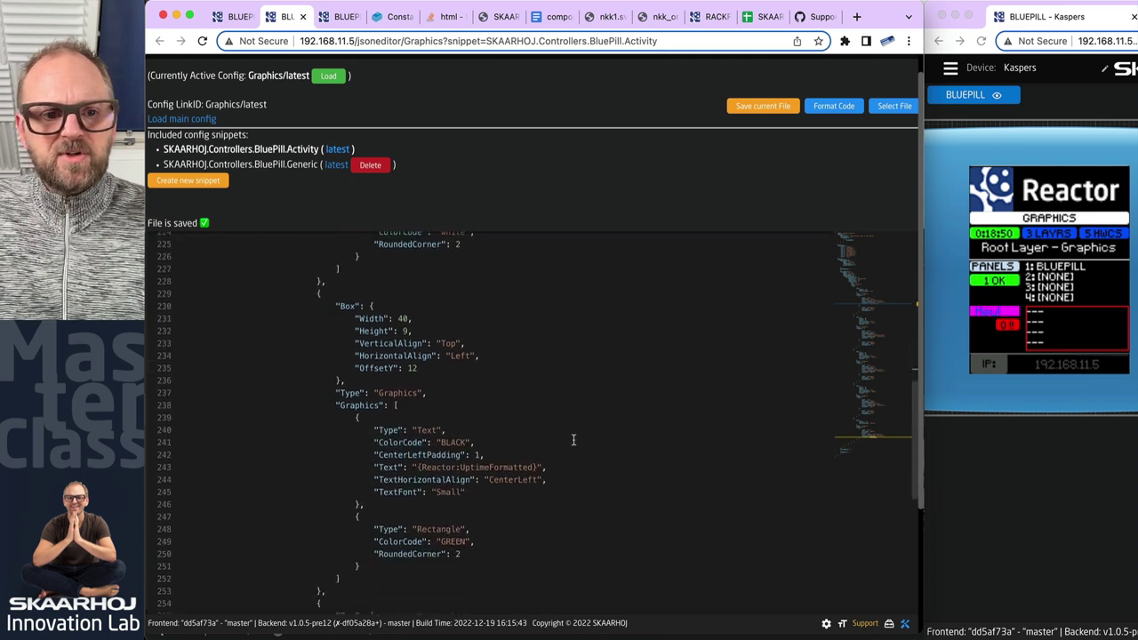
{"action": "left_click_drag", "start_coordinate": [316, 293], "coordinate": [348, 584]}
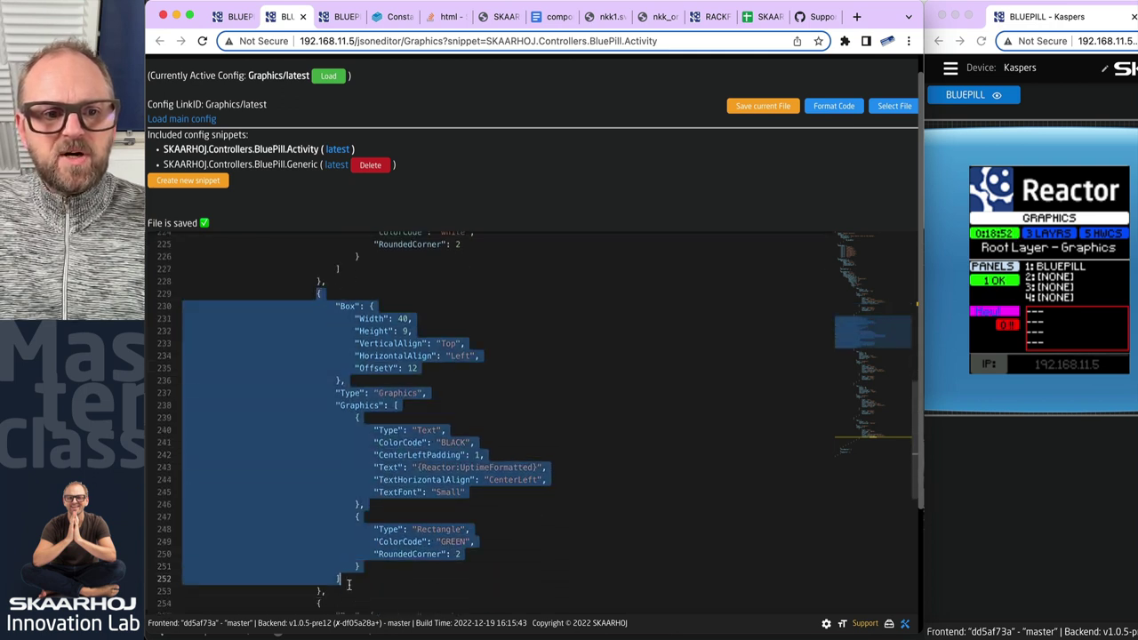
{"action": "left_click", "coordinate": [399, 318]}
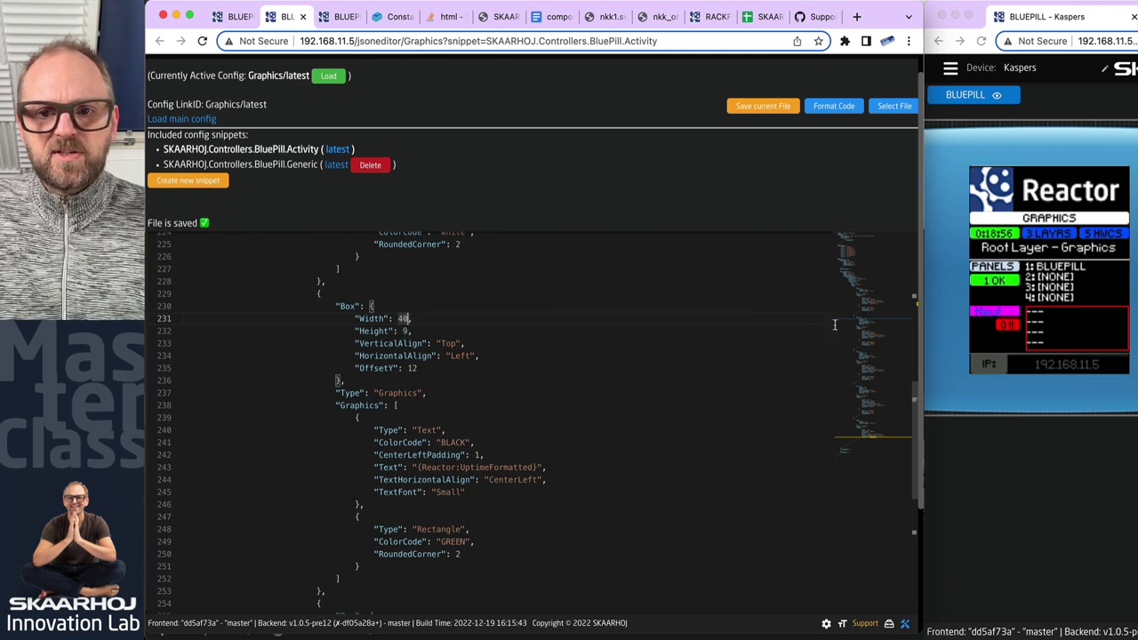
{"action": "scroll", "coordinate": [701, 534], "scroll_direction": "down", "scroll_amount": 10}
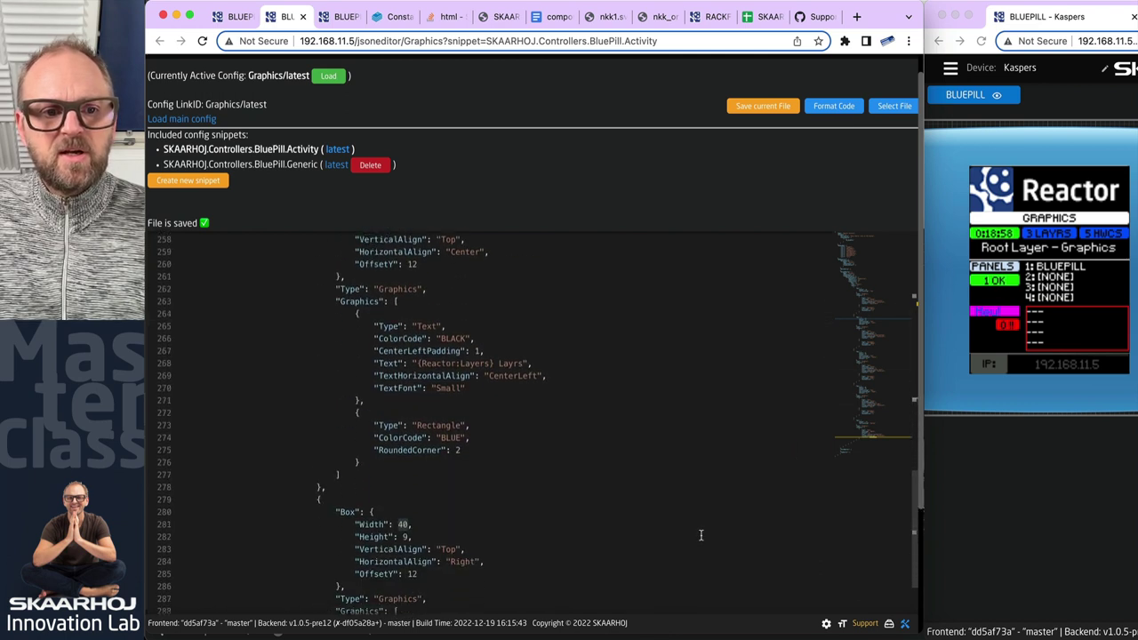
{"action": "scroll", "coordinate": [700, 534], "scroll_direction": "up", "scroll_amount": 2}
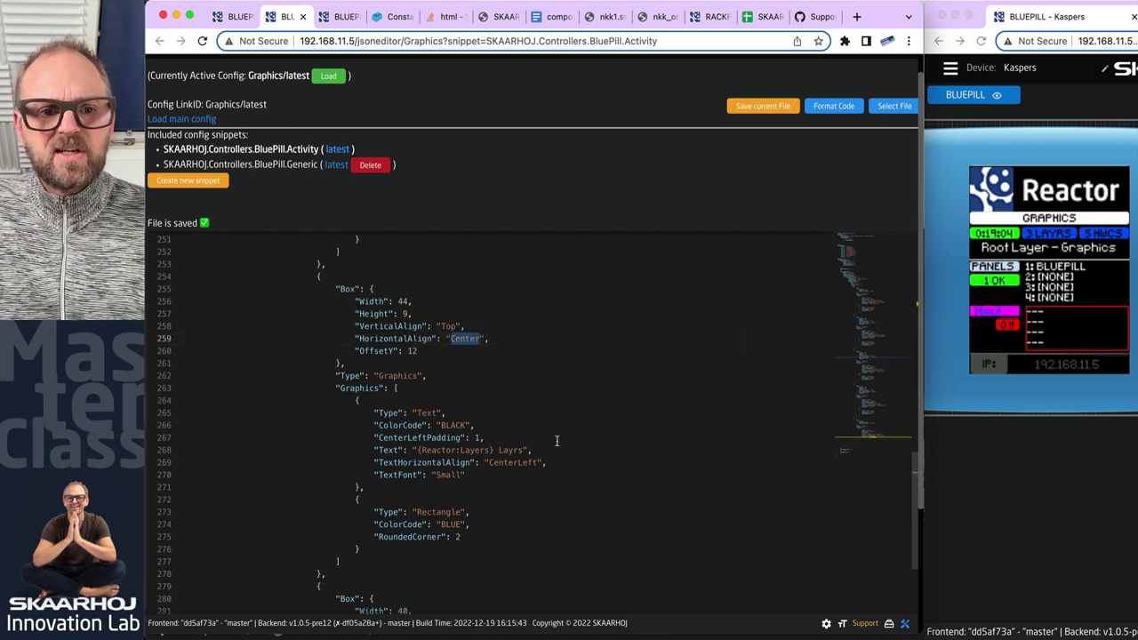
{"action": "scroll", "coordinate": [557, 432], "scroll_direction": "up", "scroll_amount": 8}
{"action": "scroll", "coordinate": [556, 430], "scroll_direction": "down", "scroll_amount": 2}
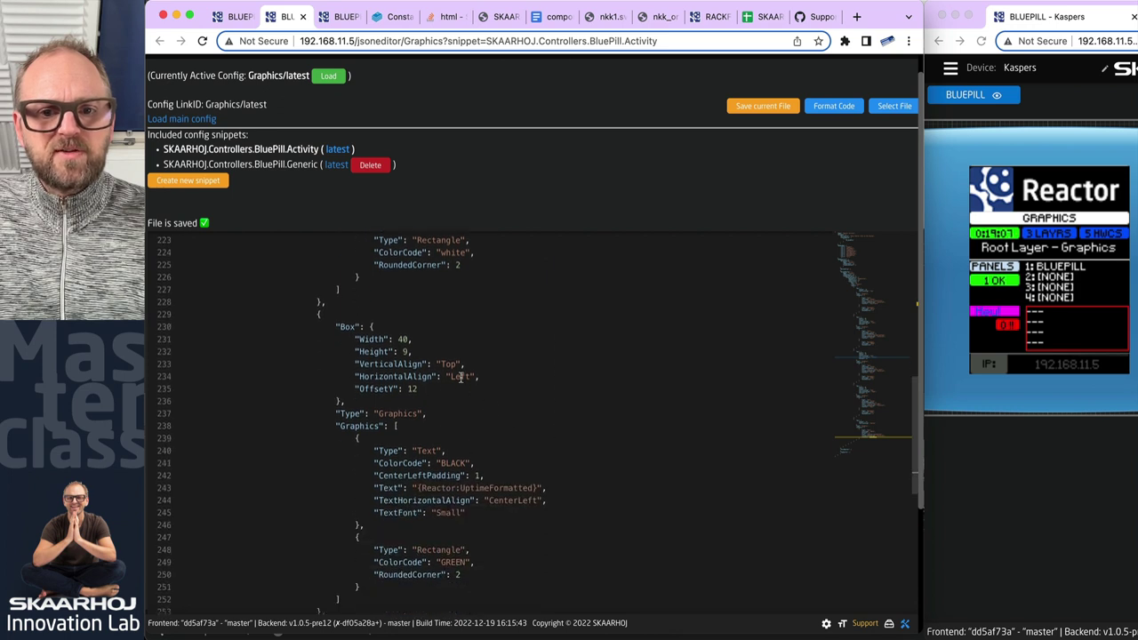
- Prefix the uptime block's {Reactor:UptimeFormatted} text with "T=" and save the Activity snippet
{"action": "scroll", "coordinate": [665, 414], "scroll_direction": "down", "scroll_amount": 1}
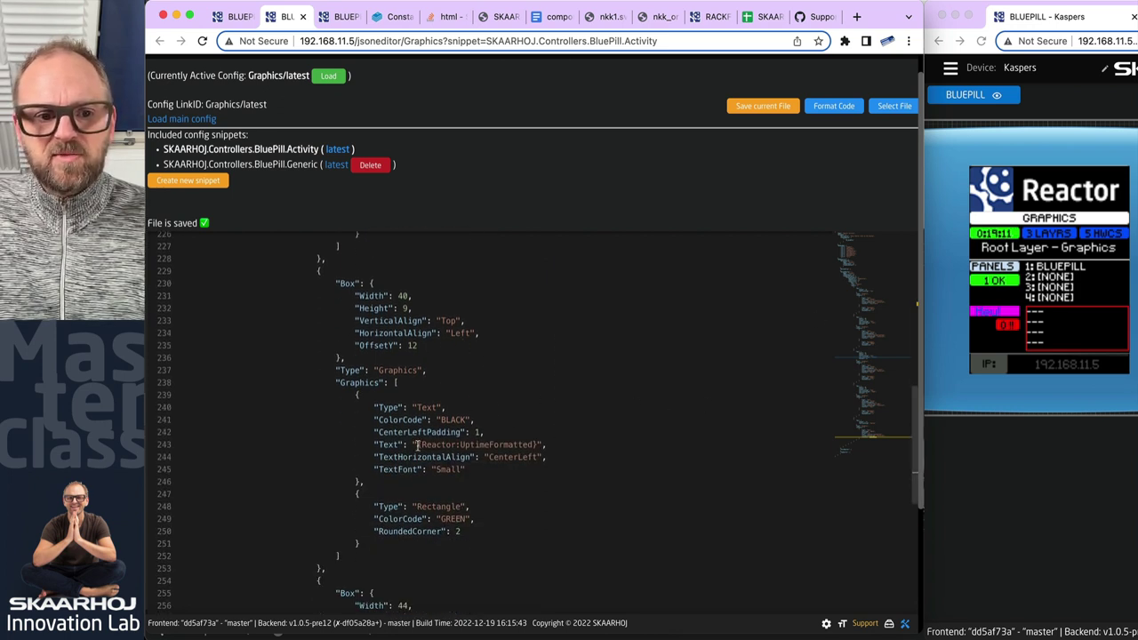
{"action": "left_click_drag", "start_coordinate": [417, 445], "coordinate": [536, 444]}
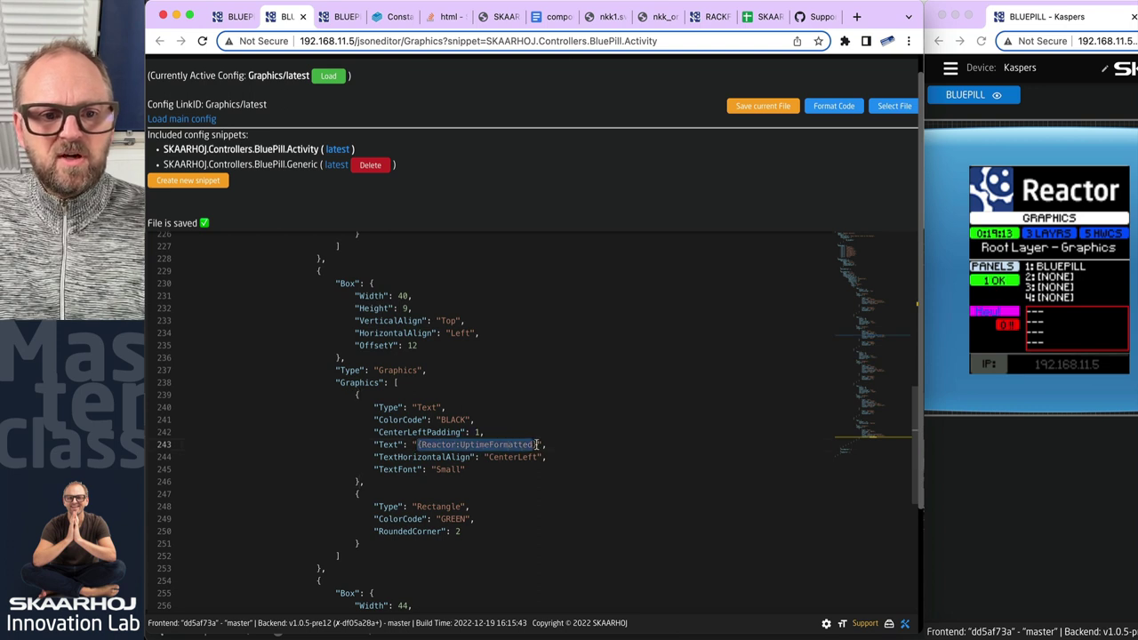
{"action": "left_click", "coordinate": [597, 448]}
{"action": "left_click", "coordinate": [415, 445]}
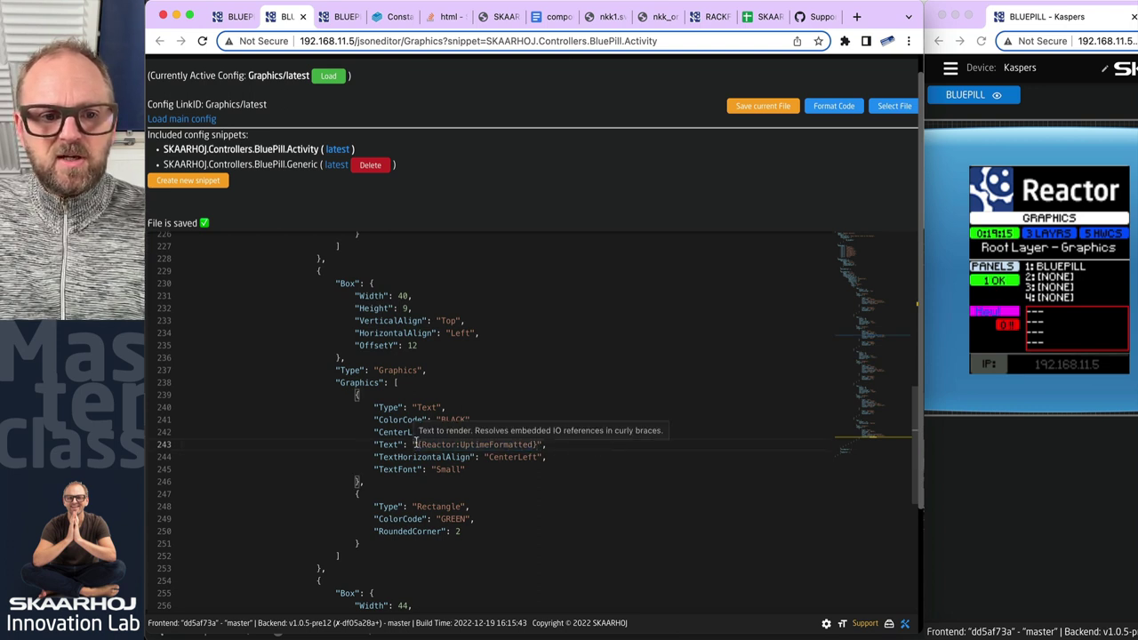
{"action": "type", "text": "Te"}
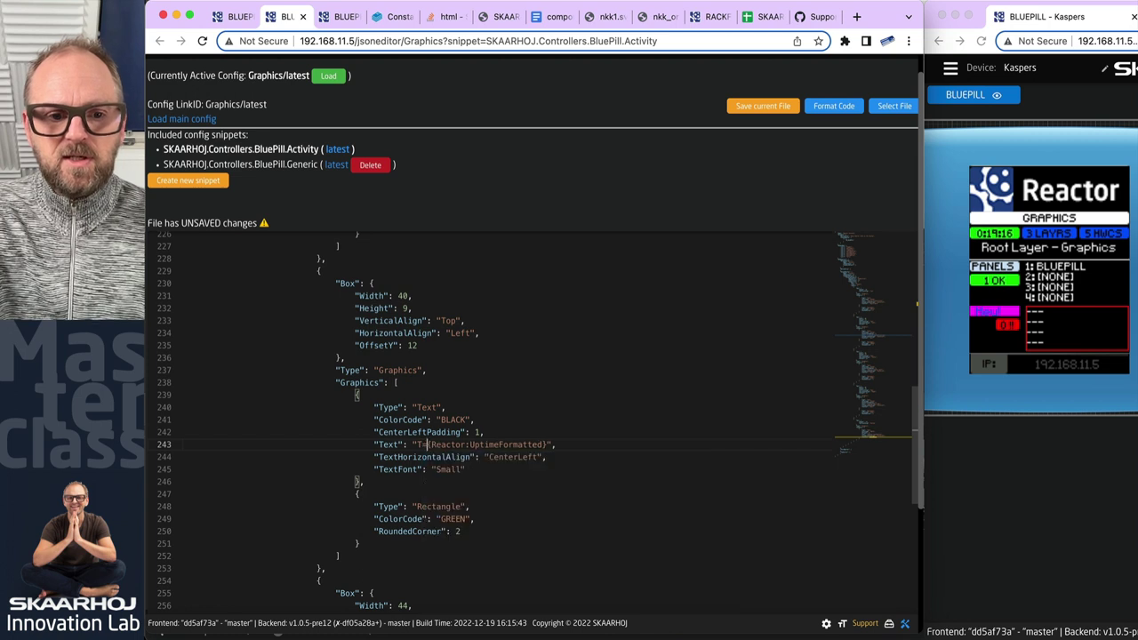
{"action": "left_click", "coordinate": [763, 105]}
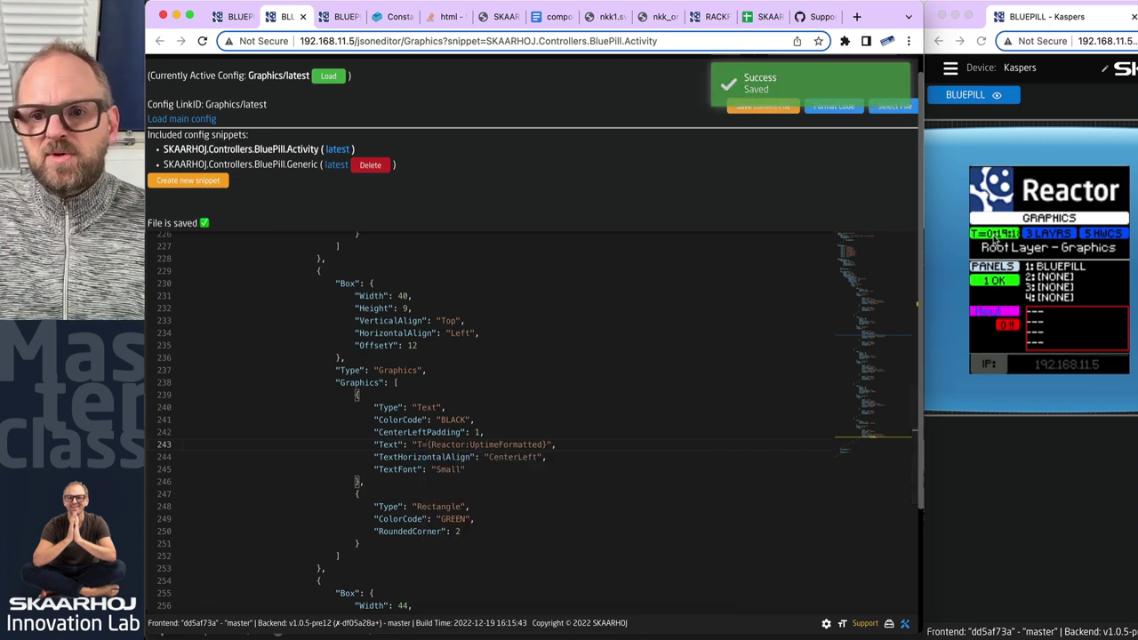
- Review the remaining blocks down to the ConfigTitle text, glance at the Graphics Manual and Reactor Activity layer, and return to the JSON editor
{"action": "scroll", "coordinate": [453, 491], "scroll_direction": "down", "scroll_amount": 10}
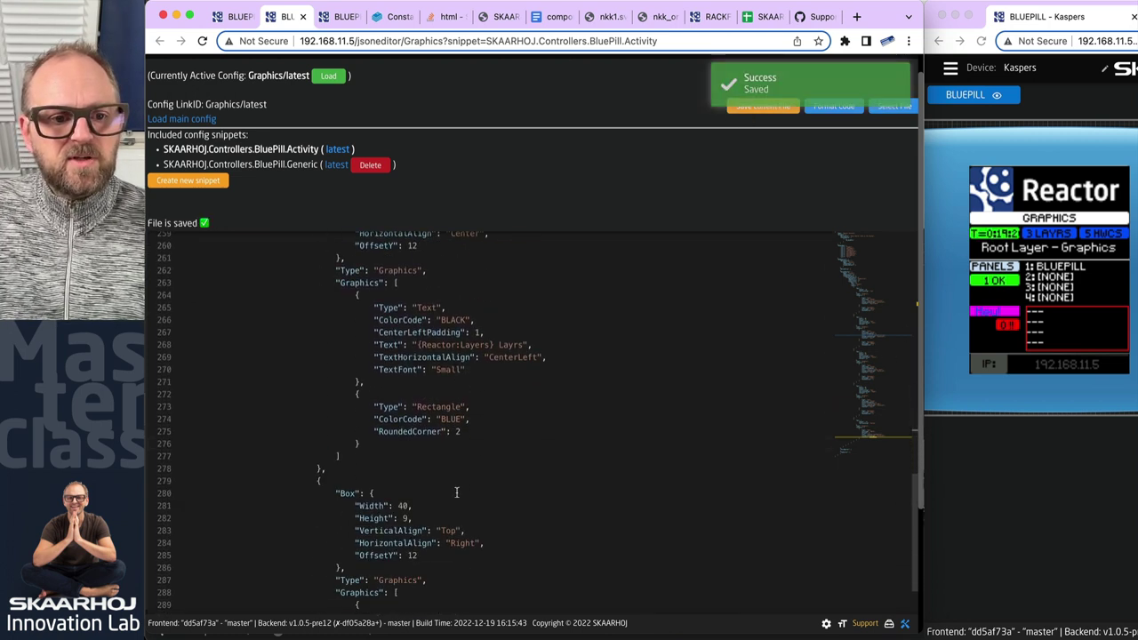
{"action": "scroll", "coordinate": [420, 495], "scroll_direction": "down", "scroll_amount": 6}
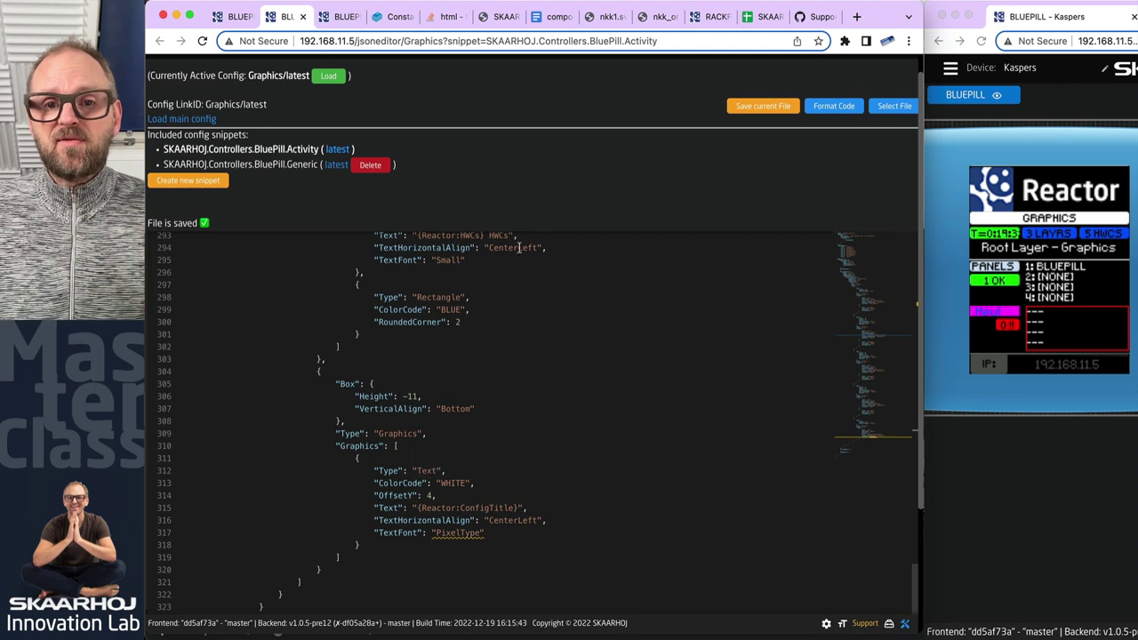
{"action": "left_click", "coordinate": [816, 18]}
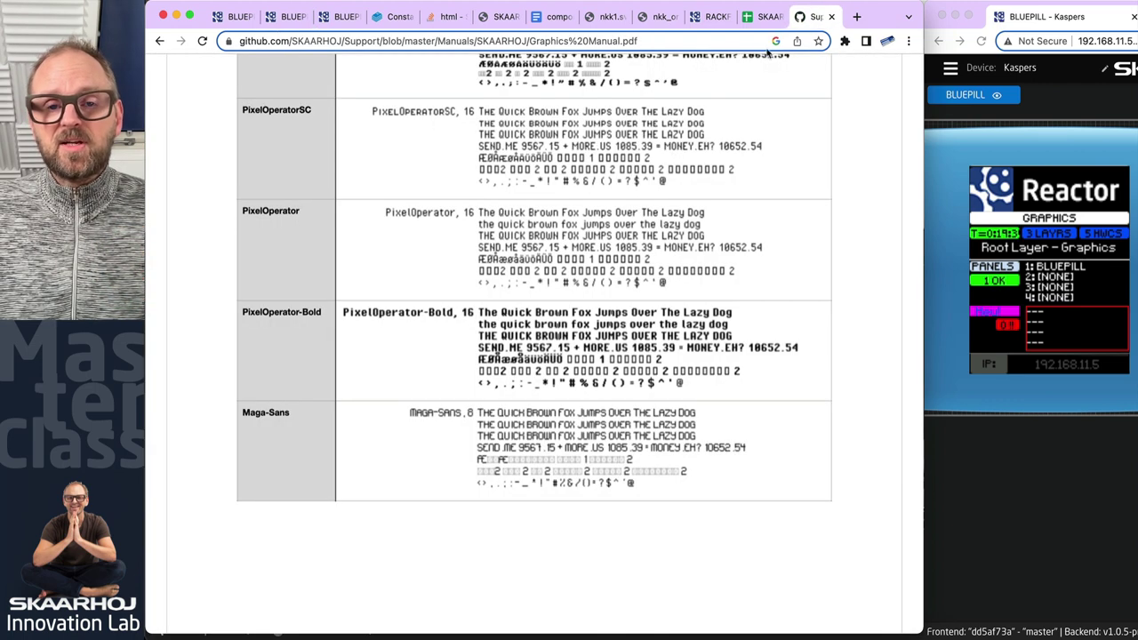
{"action": "left_click", "coordinate": [233, 17]}
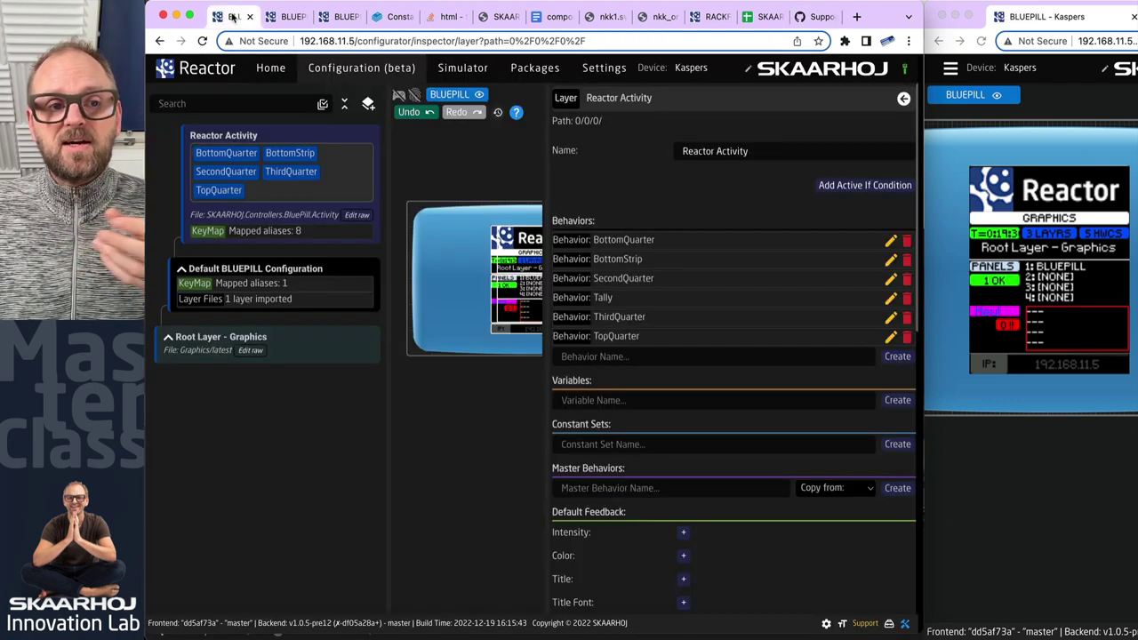
{"action": "left_click", "coordinate": [288, 17]}
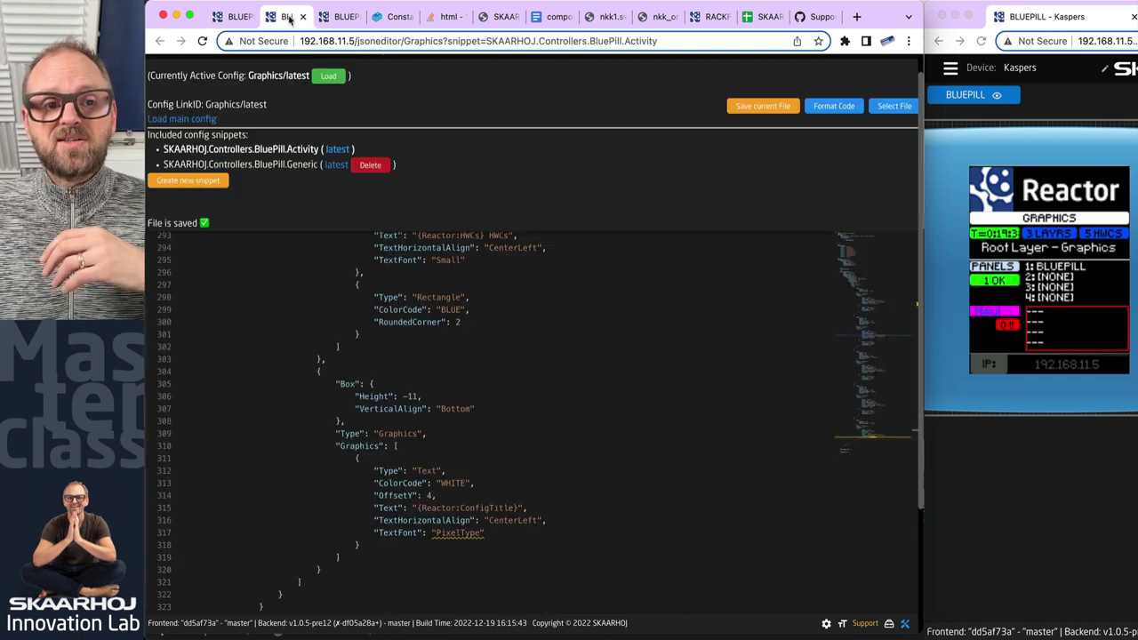